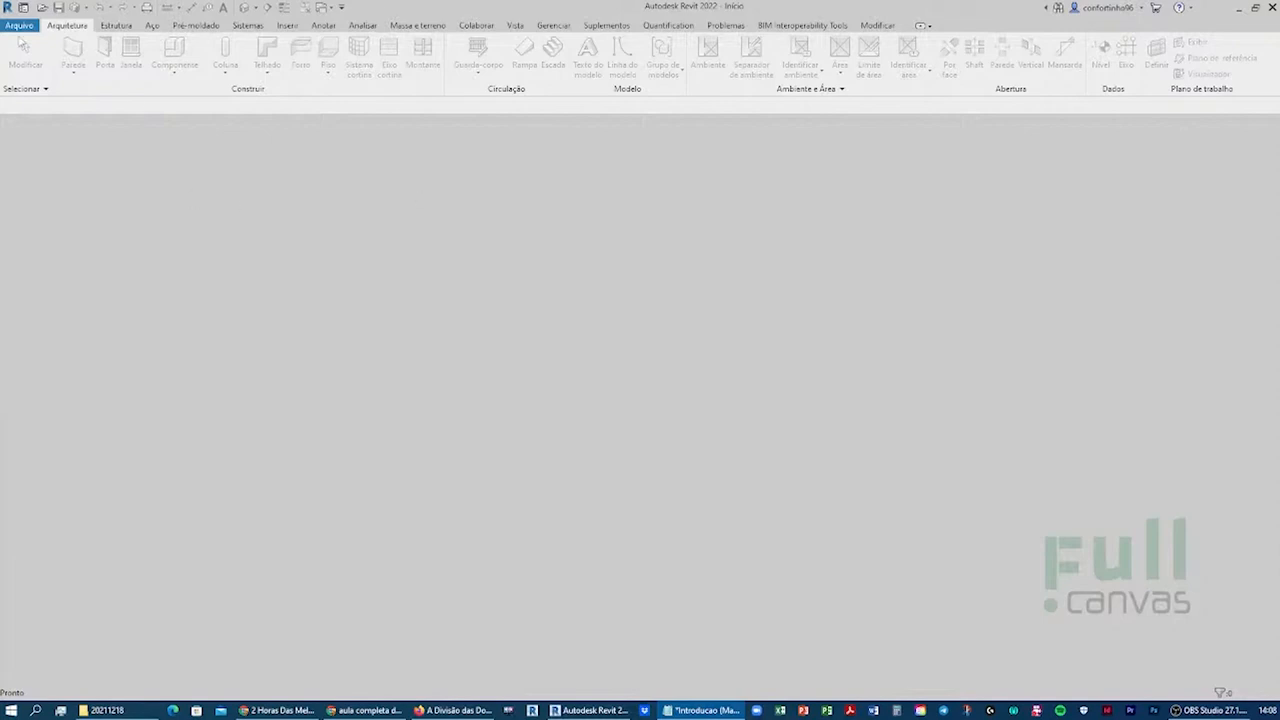
left_click(22, 30)
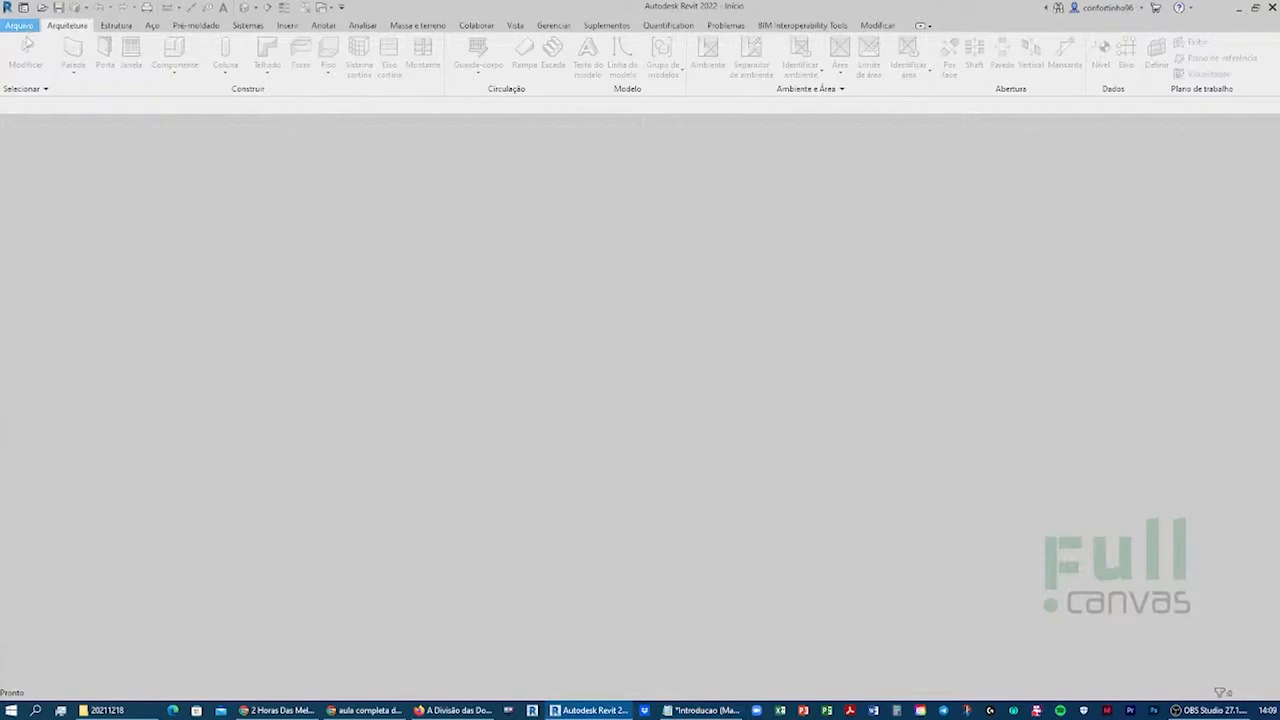
left_click(28, 34)
mouse_move(91, 93)
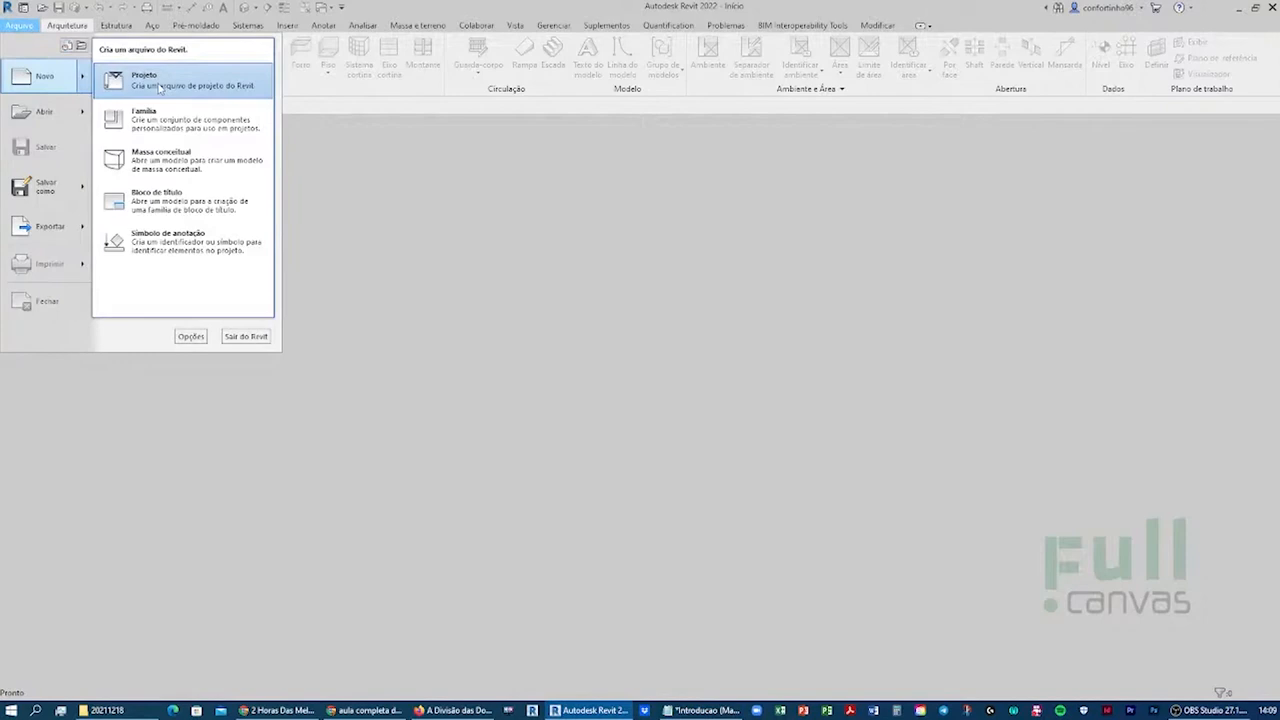
left_click(437, 6)
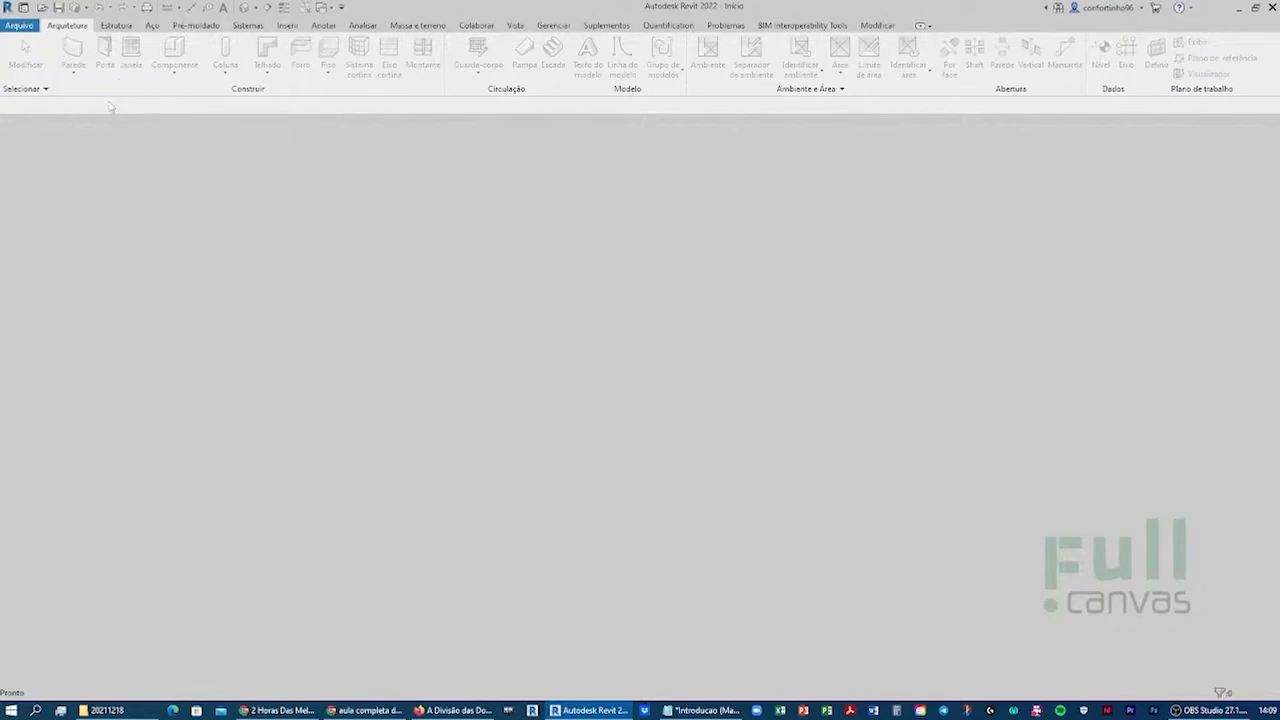
left_click(22, 26)
mouse_move(81, 82)
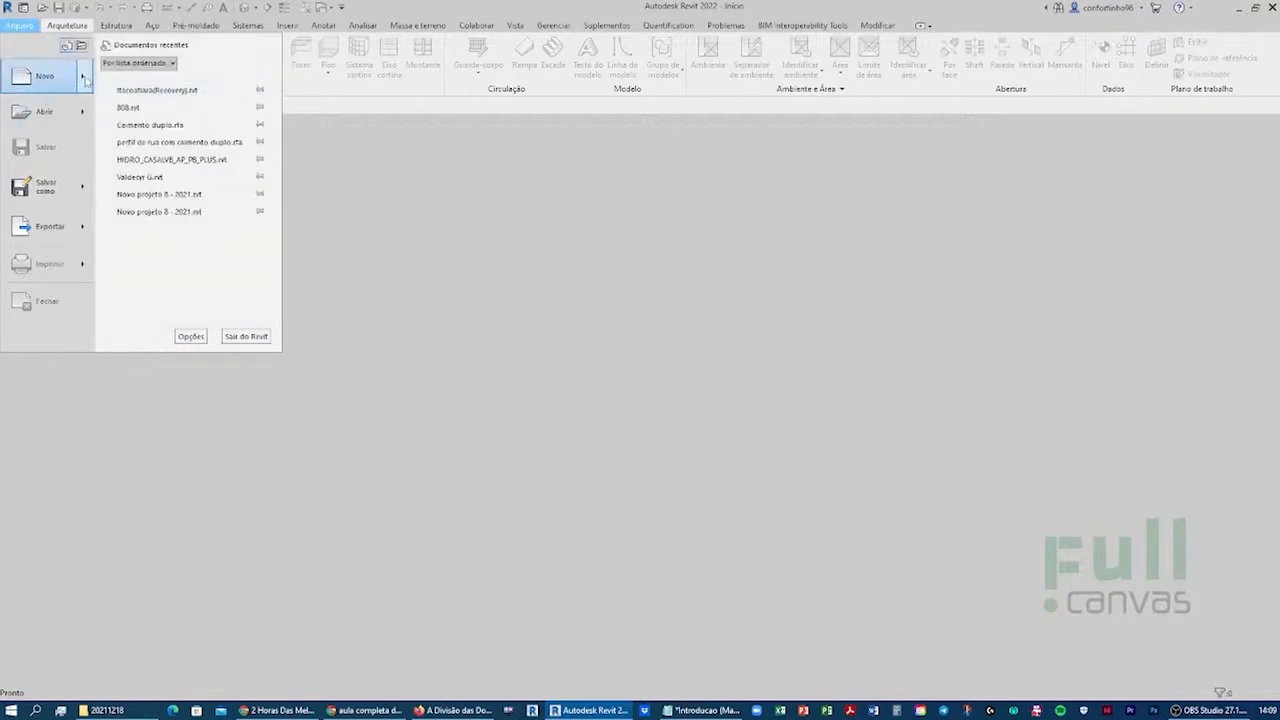
left_click(180, 82)
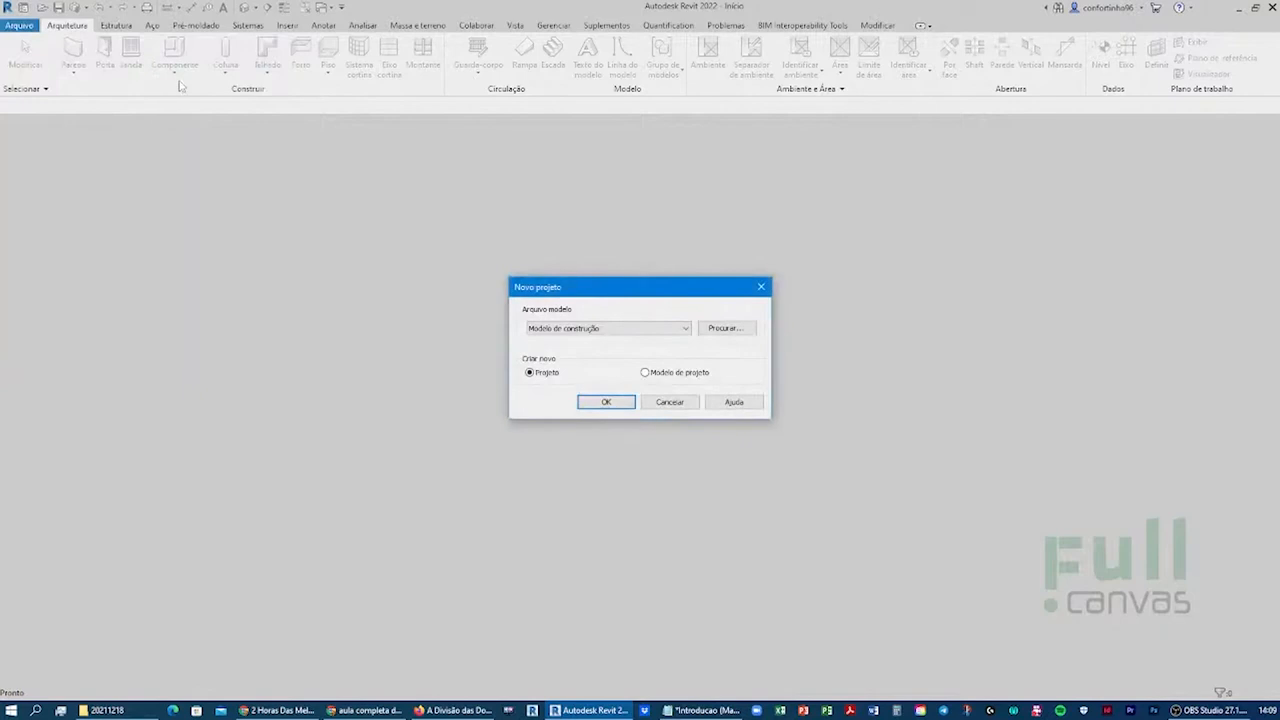
left_click(642, 330)
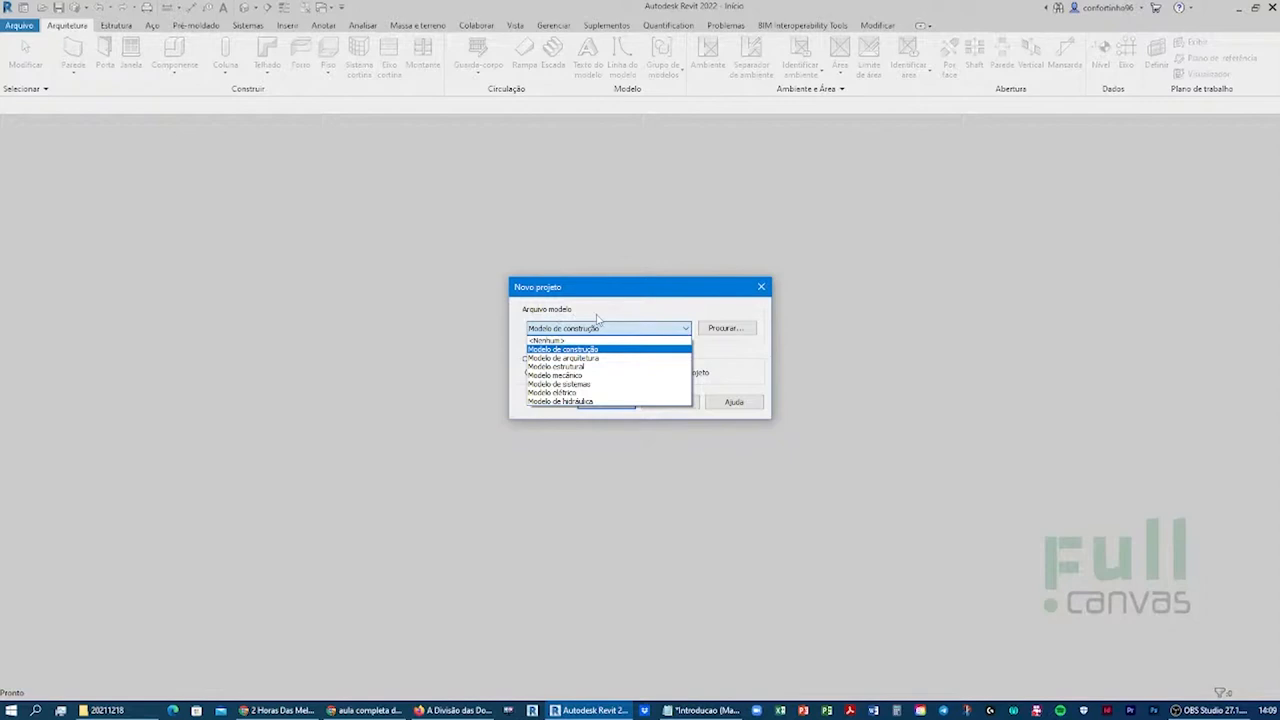
left_click(600, 318)
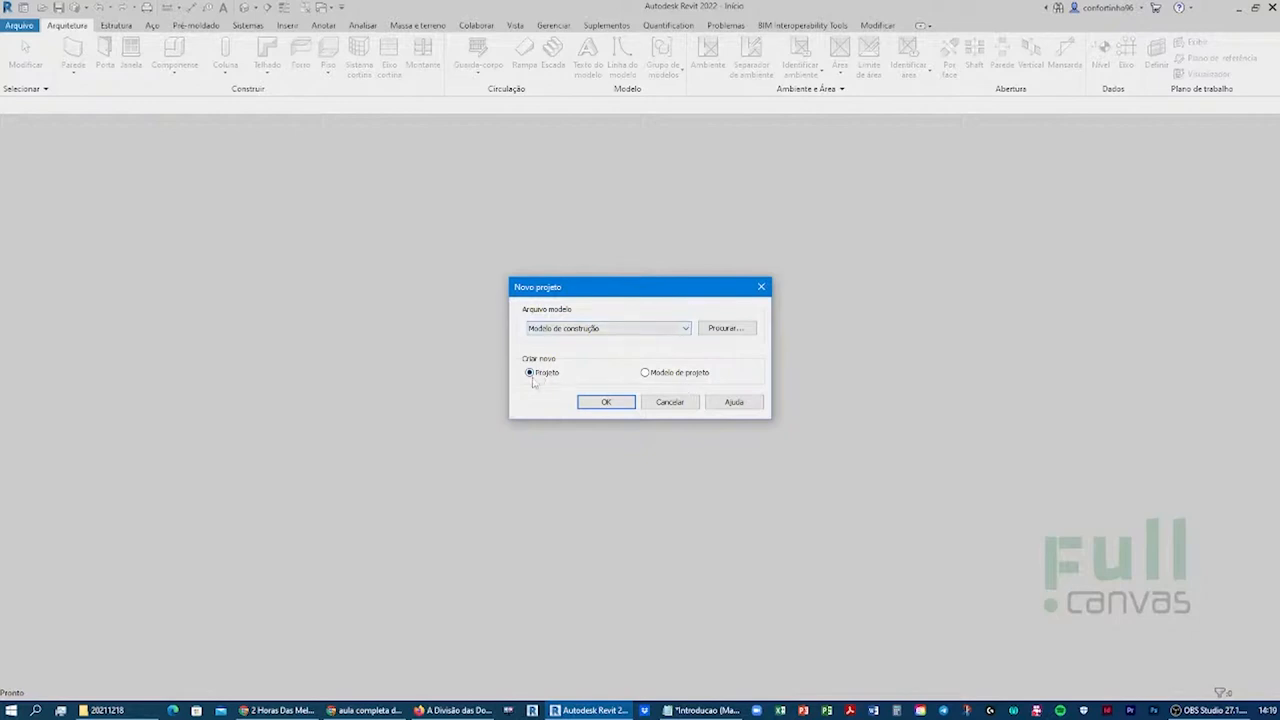
left_click(688, 402)
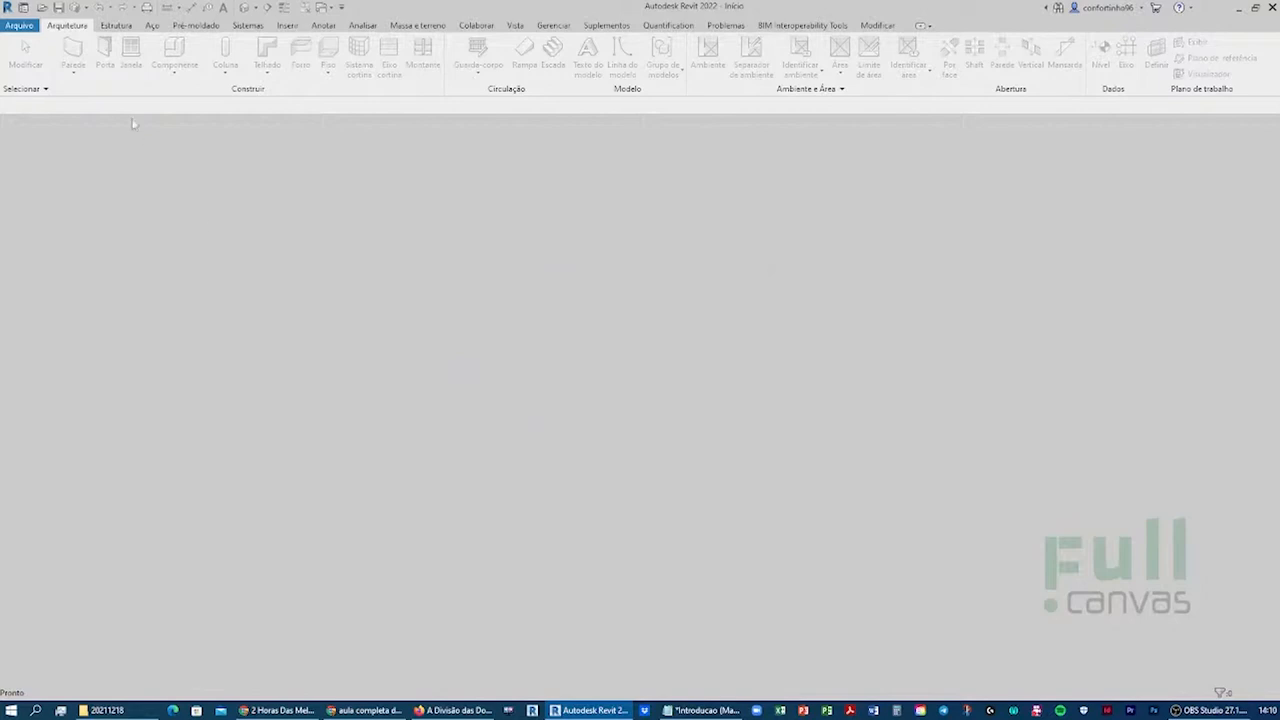
- Create a new project based on the Modelo de arquitetura template
left_click(26, 26)
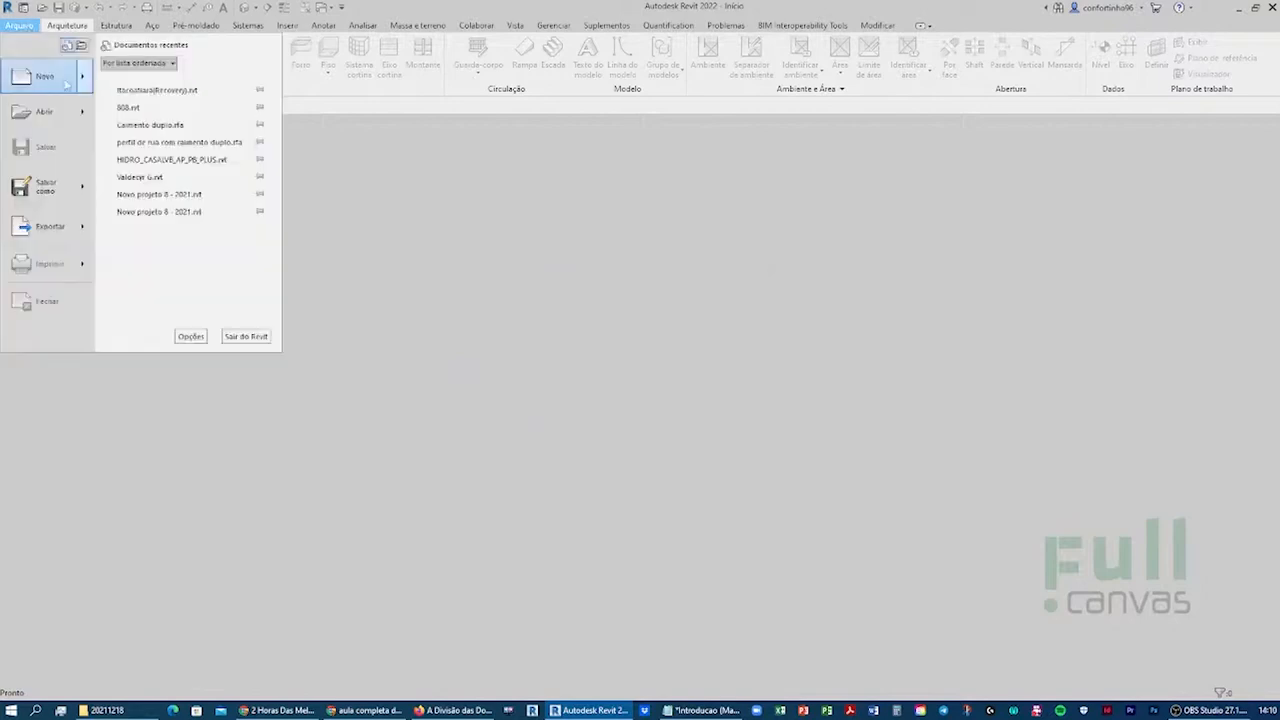
mouse_move(87, 83)
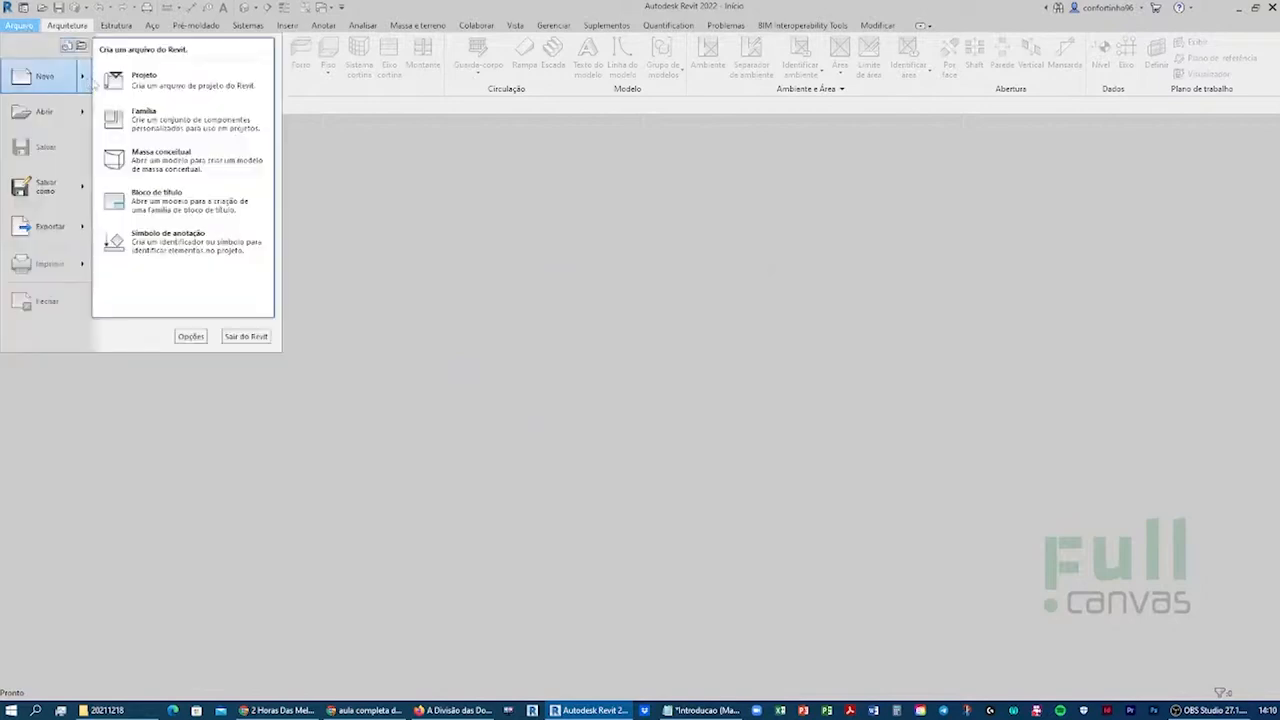
left_click(160, 83)
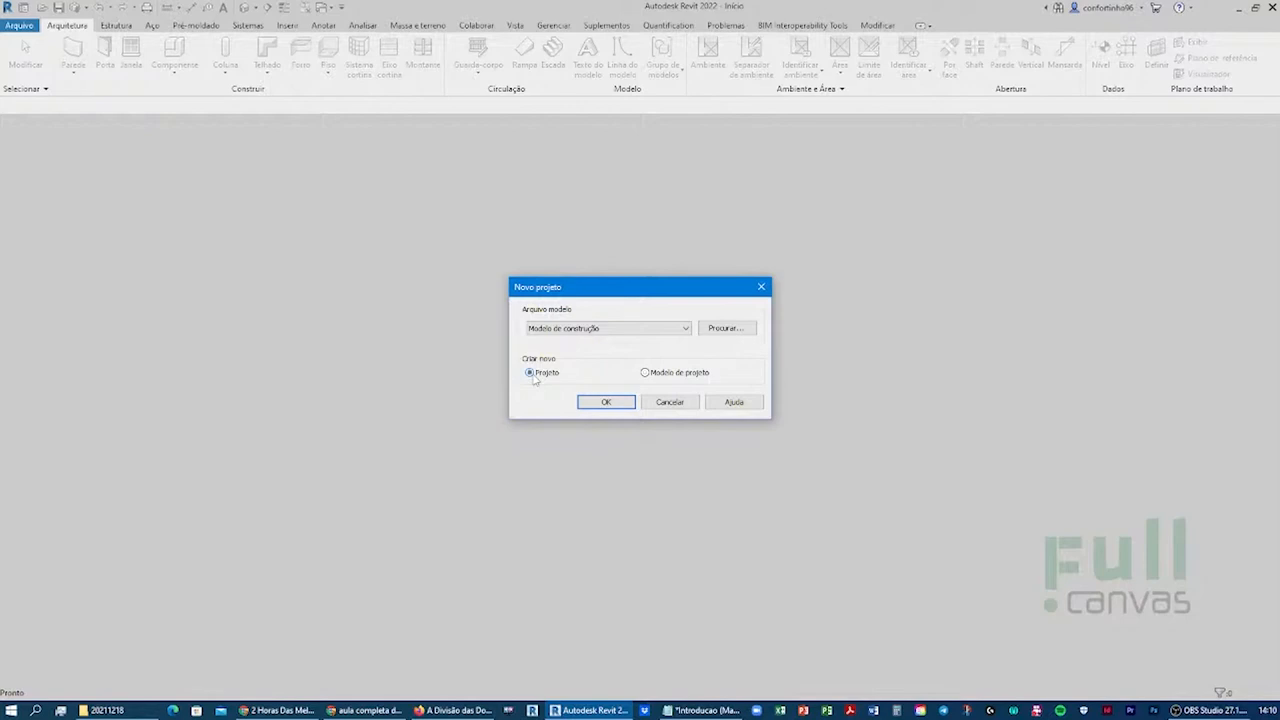
left_click(649, 332)
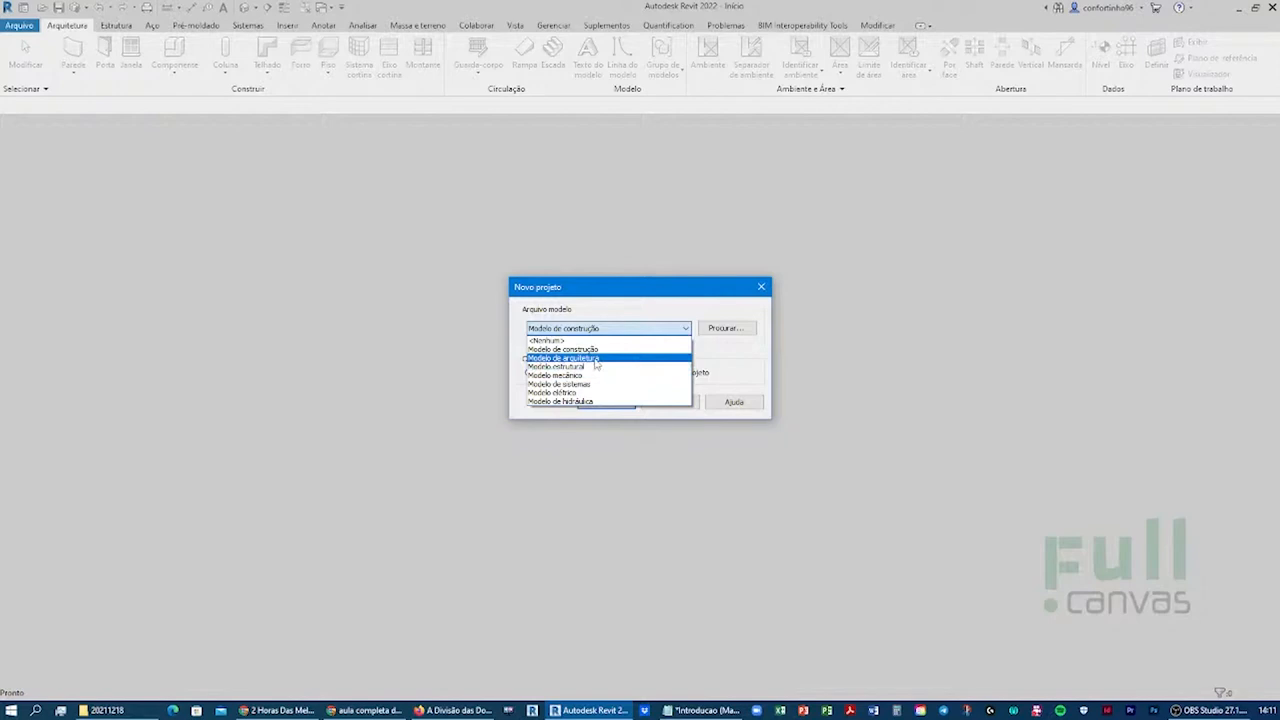
left_click(596, 361)
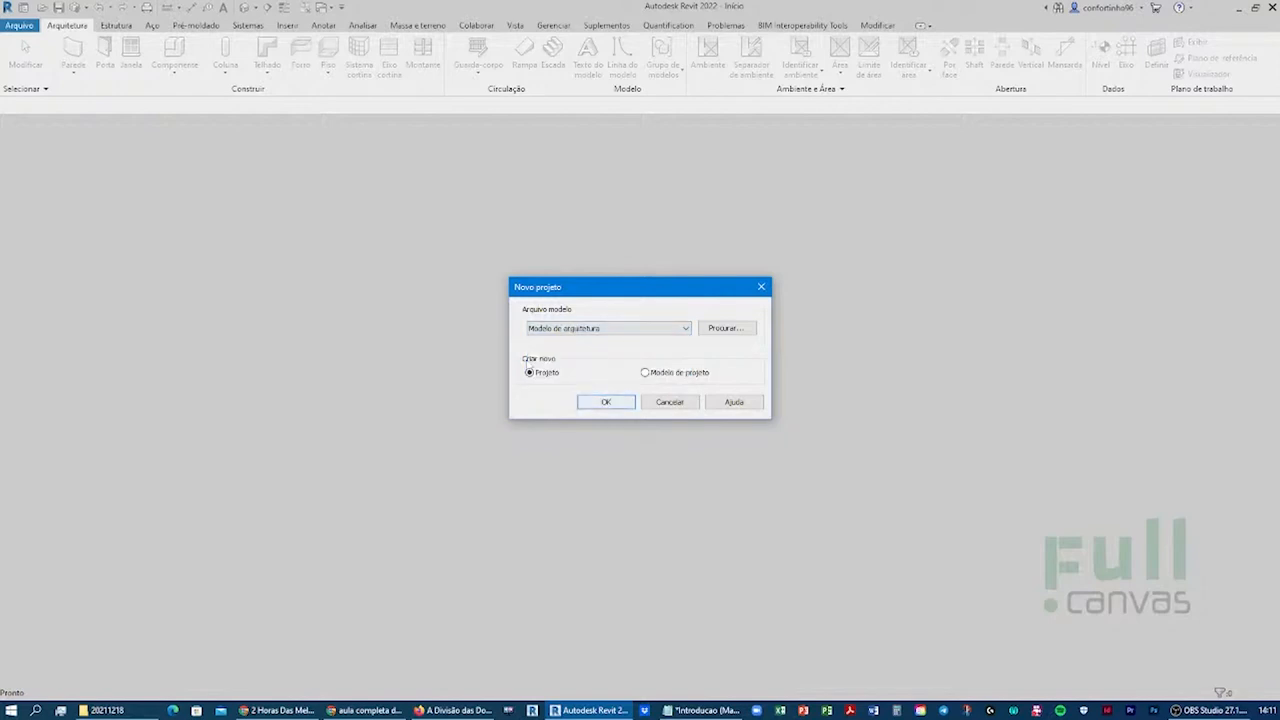
left_click(607, 402)
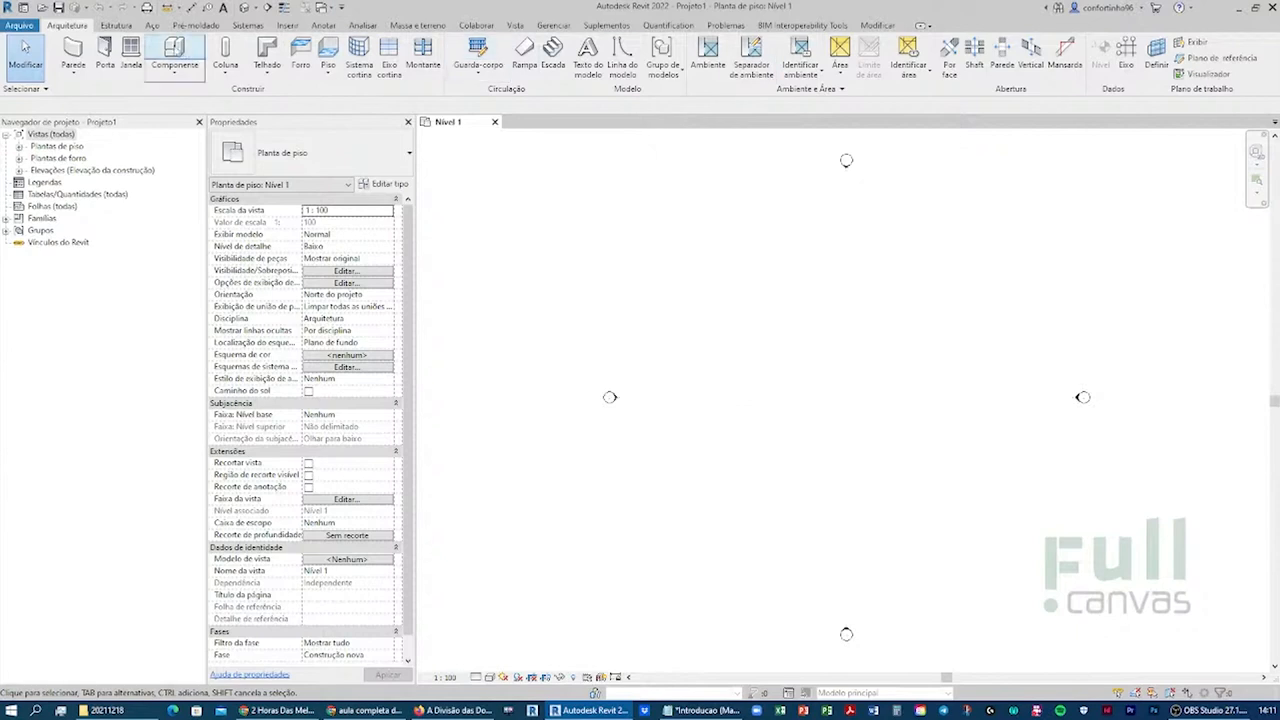
- Start the Wall tool briefly and expand the Plantas de piso branch in the project browser
left_click(73, 55)
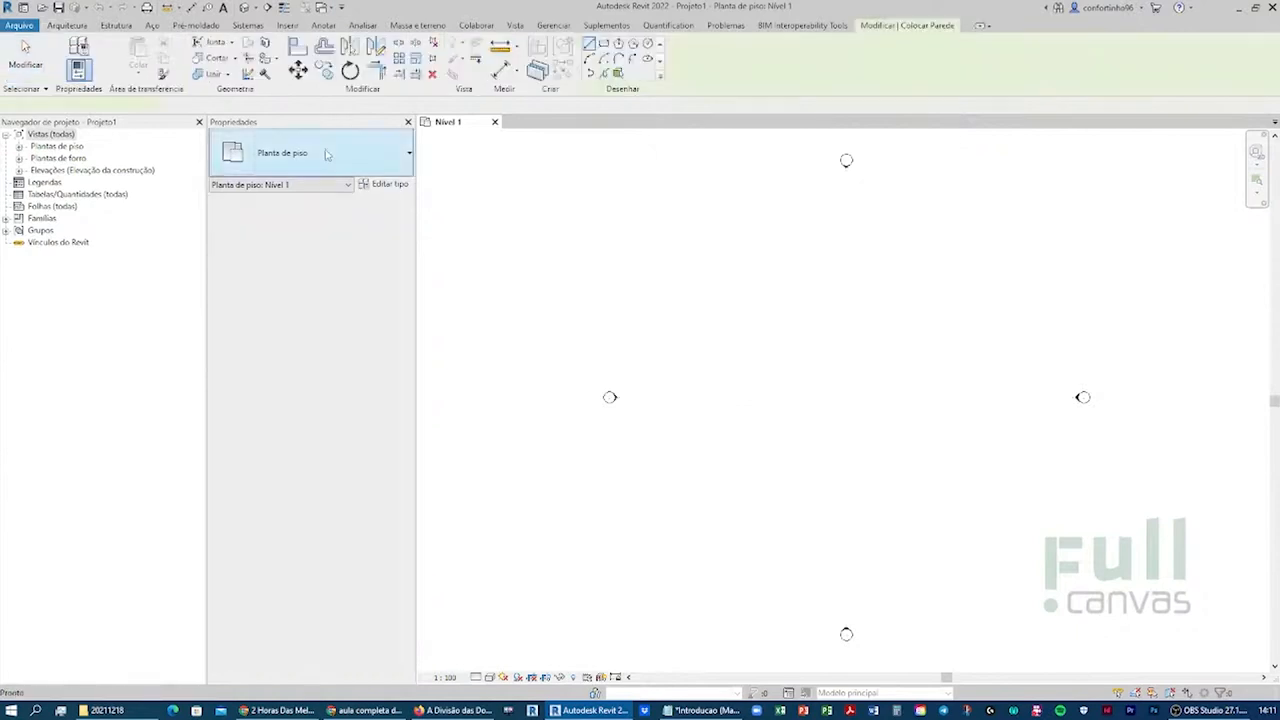
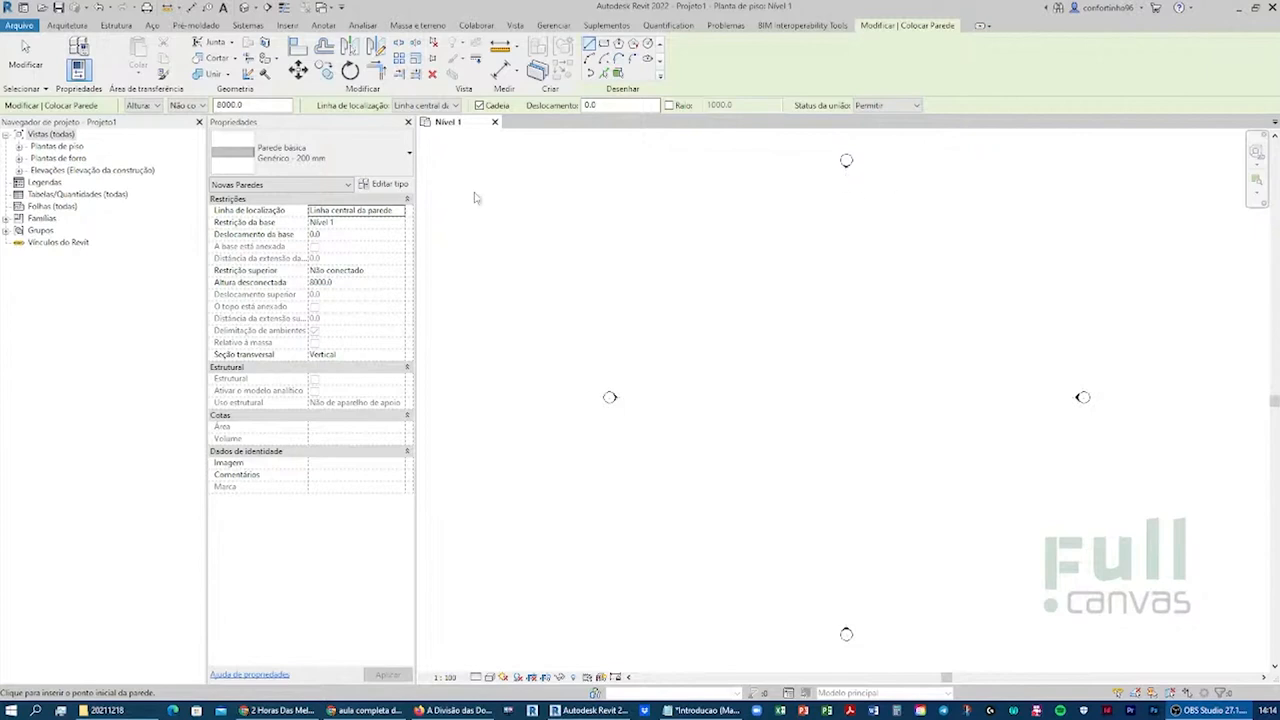
left_click(18, 146)
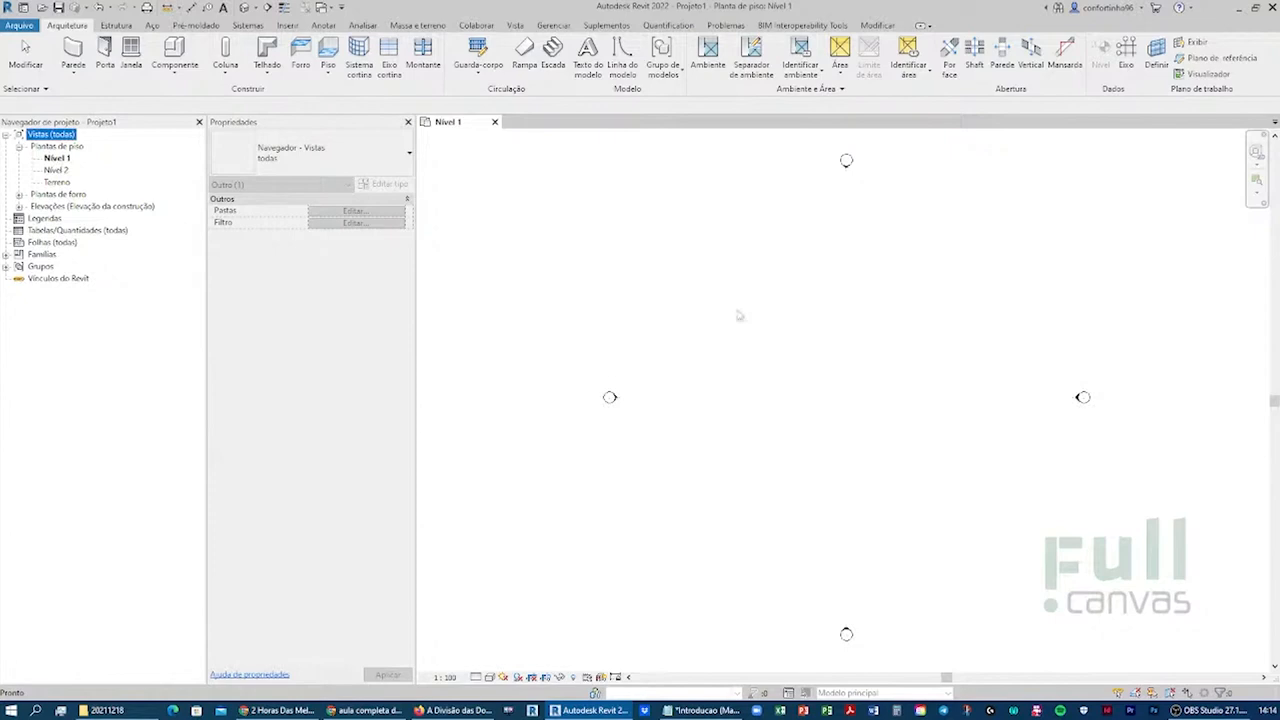
- Examine the four elevation markers in the Nível 1 floor plan up close and as a whole
scroll(615, 400, "up", 3)
scroll(615, 382, "up", 3)
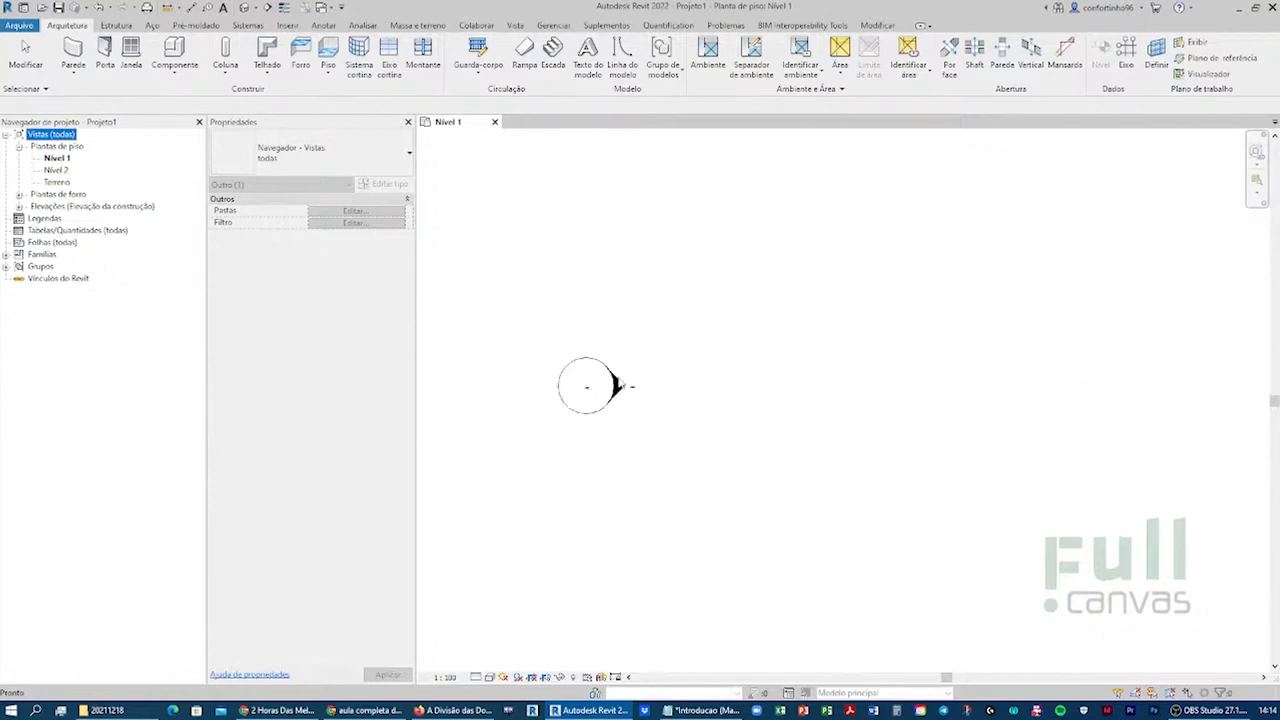
scroll(612, 383, "down", 5)
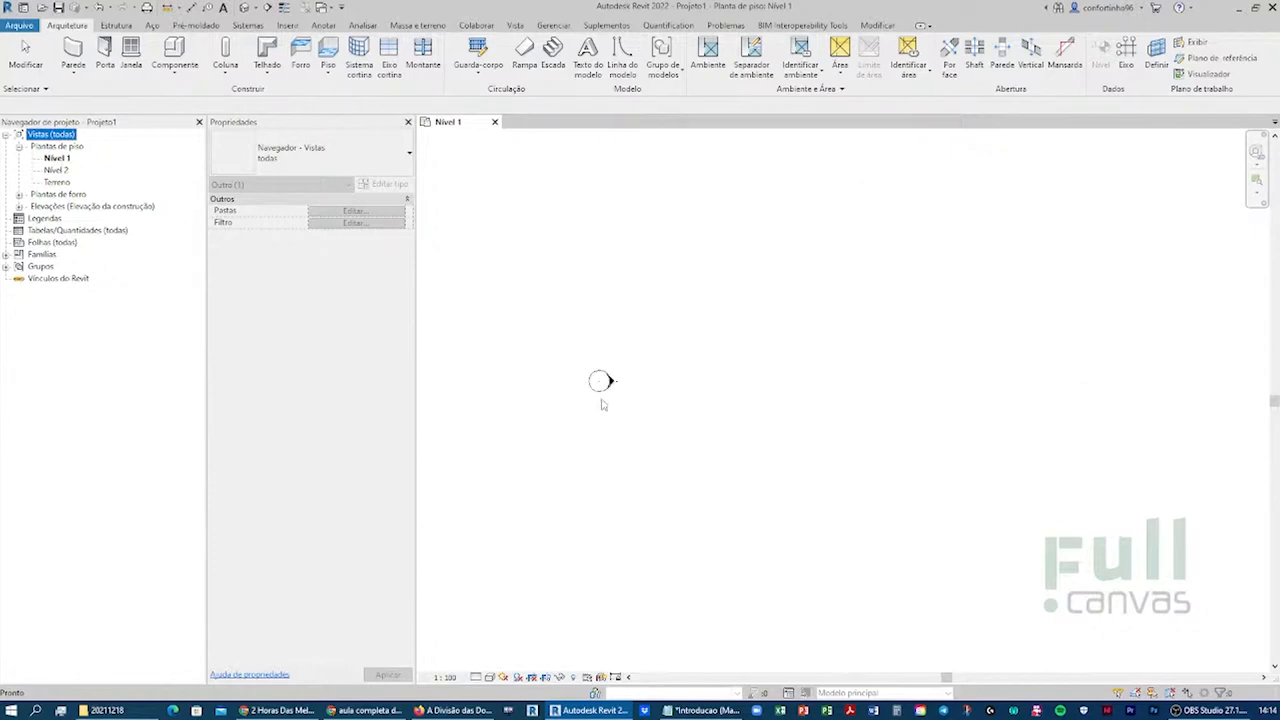
left_click(720, 371)
scroll(789, 329, "up", 4)
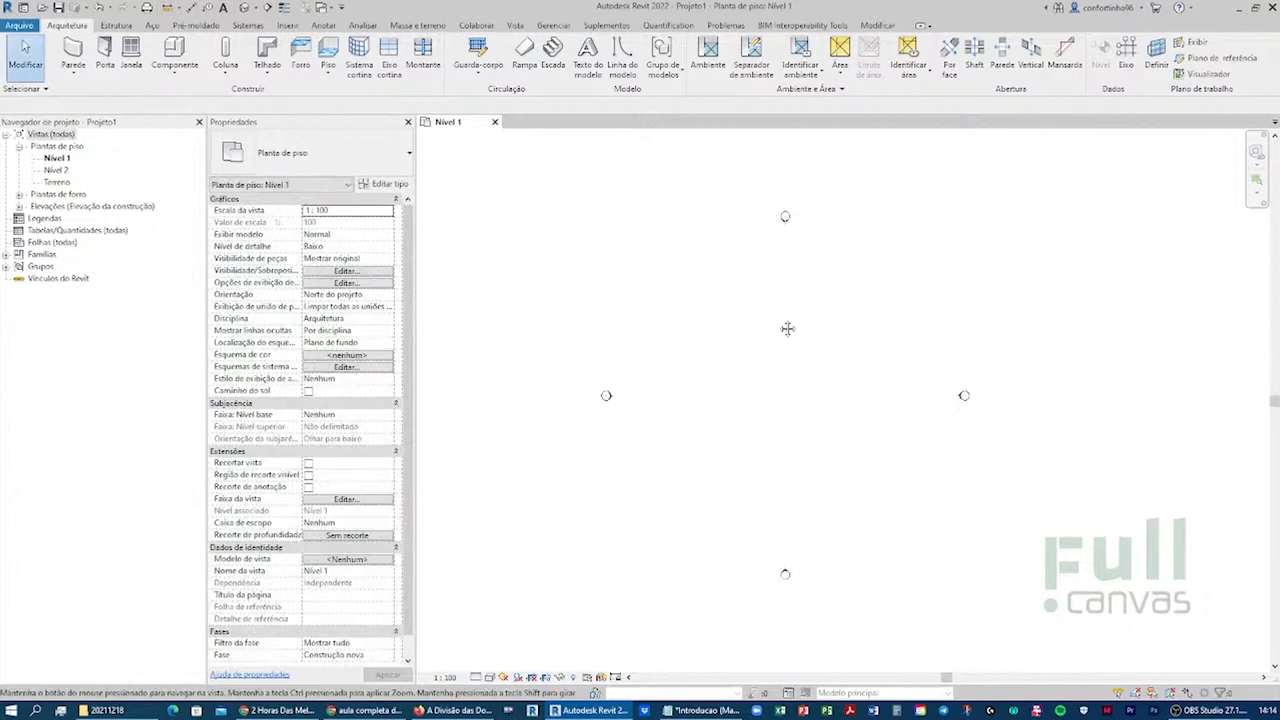
scroll(815, 220, "up", 1)
scroll(803, 236, "down", 1)
middle_click_drag(805, 239, 820, 207)
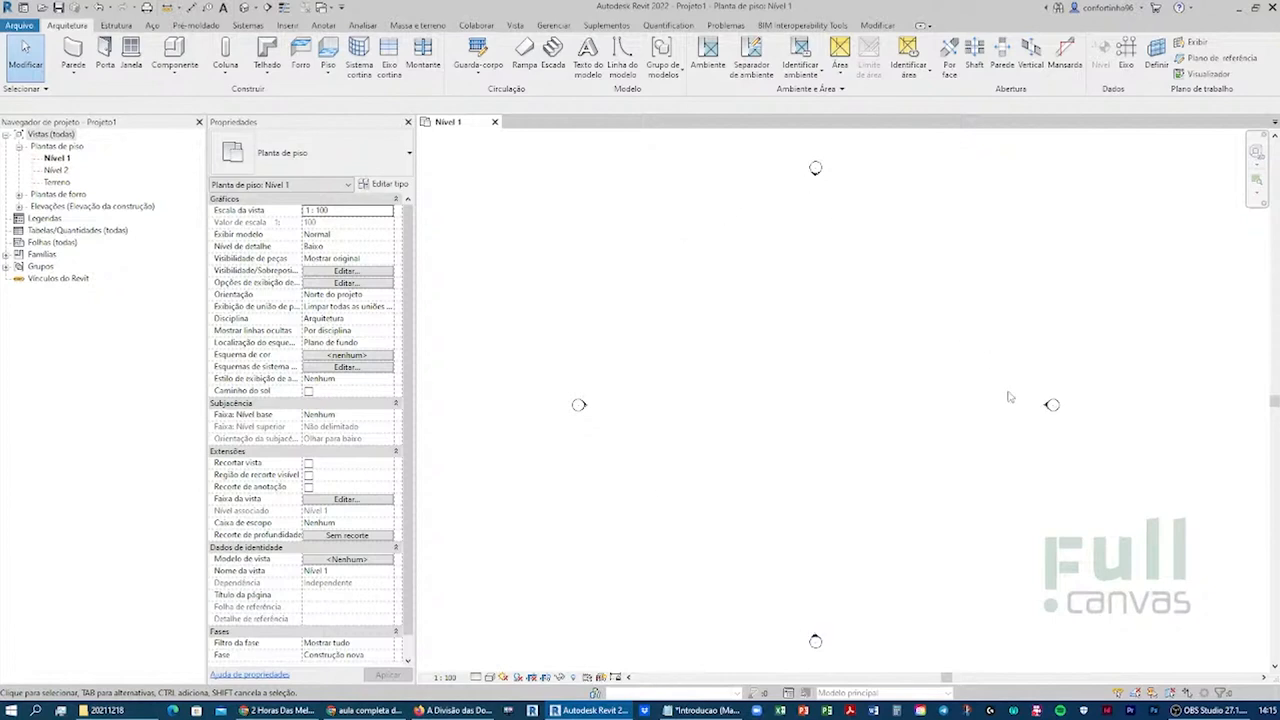
- Select the west (Oeste) elevation marker in the Nível 1 plan and examine its view line
scroll(1009, 397, "down", 2)
left_click(686, 403)
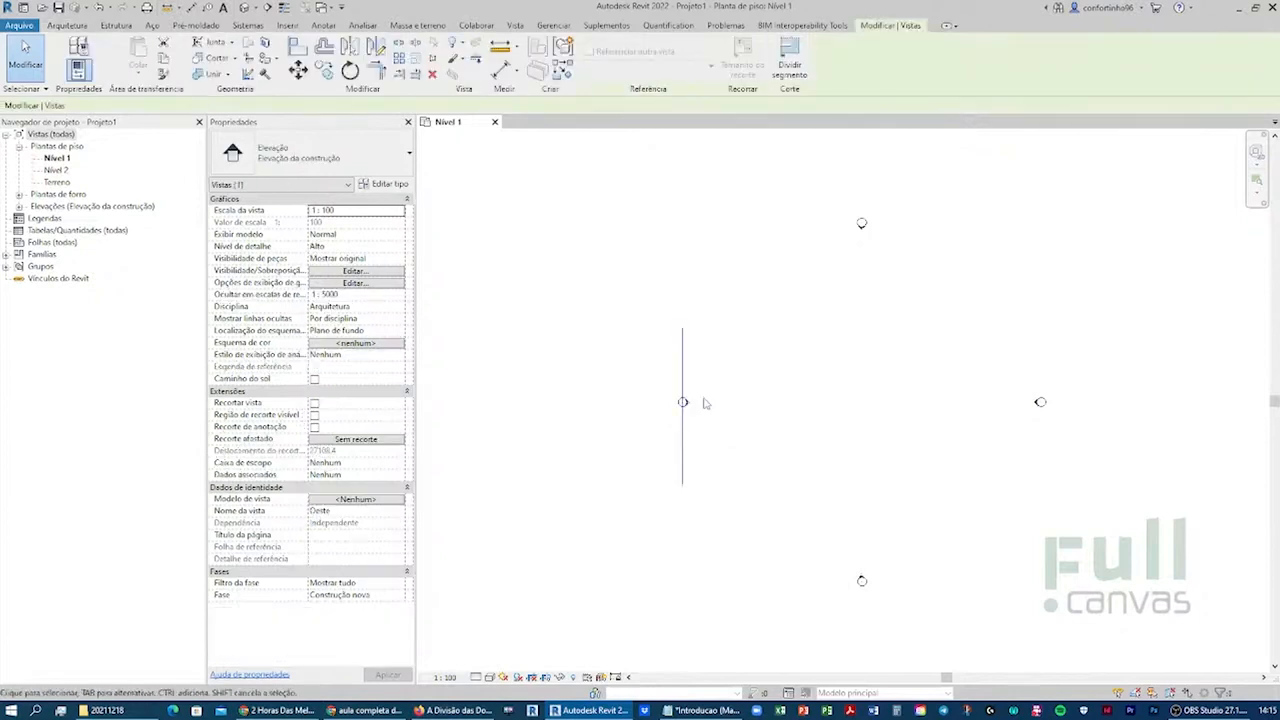
scroll(689, 410, "up", 1)
scroll(689, 408, "up", 2)
scroll(724, 402, "down", 2)
middle_click_drag(726, 402, 653, 359)
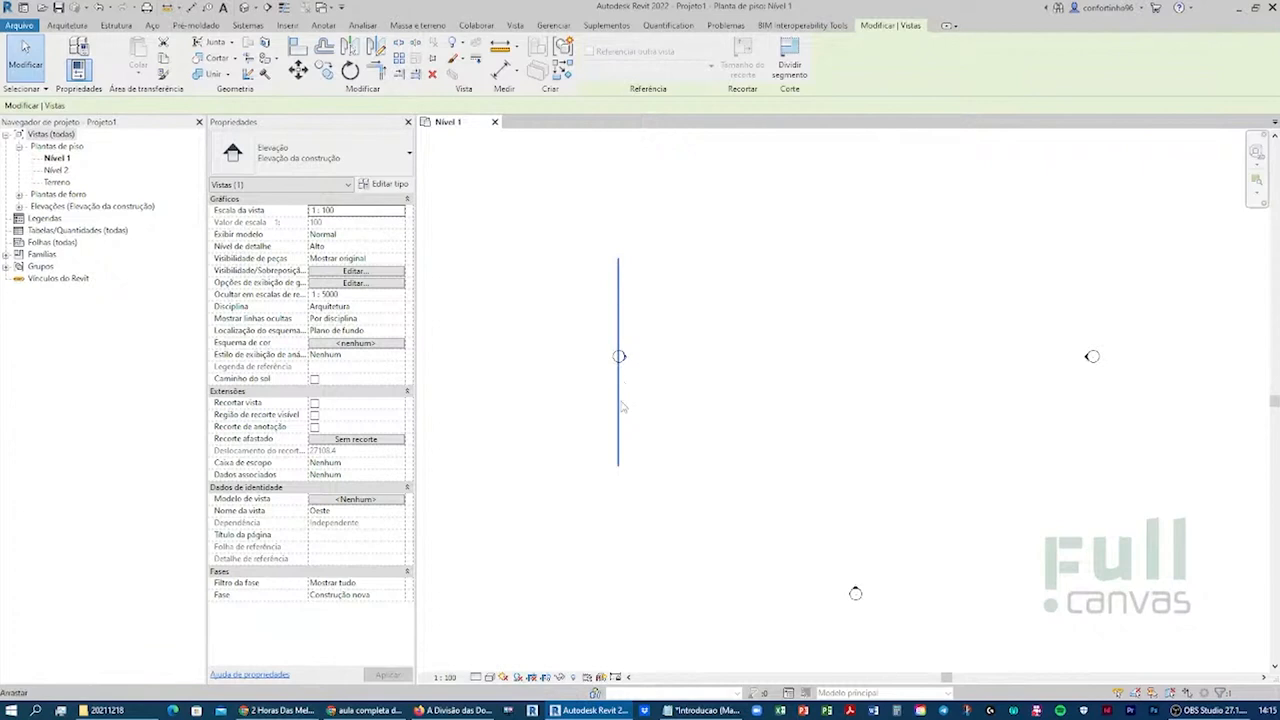
scroll(618, 461, "down", 1)
scroll(625, 458, "up", 2)
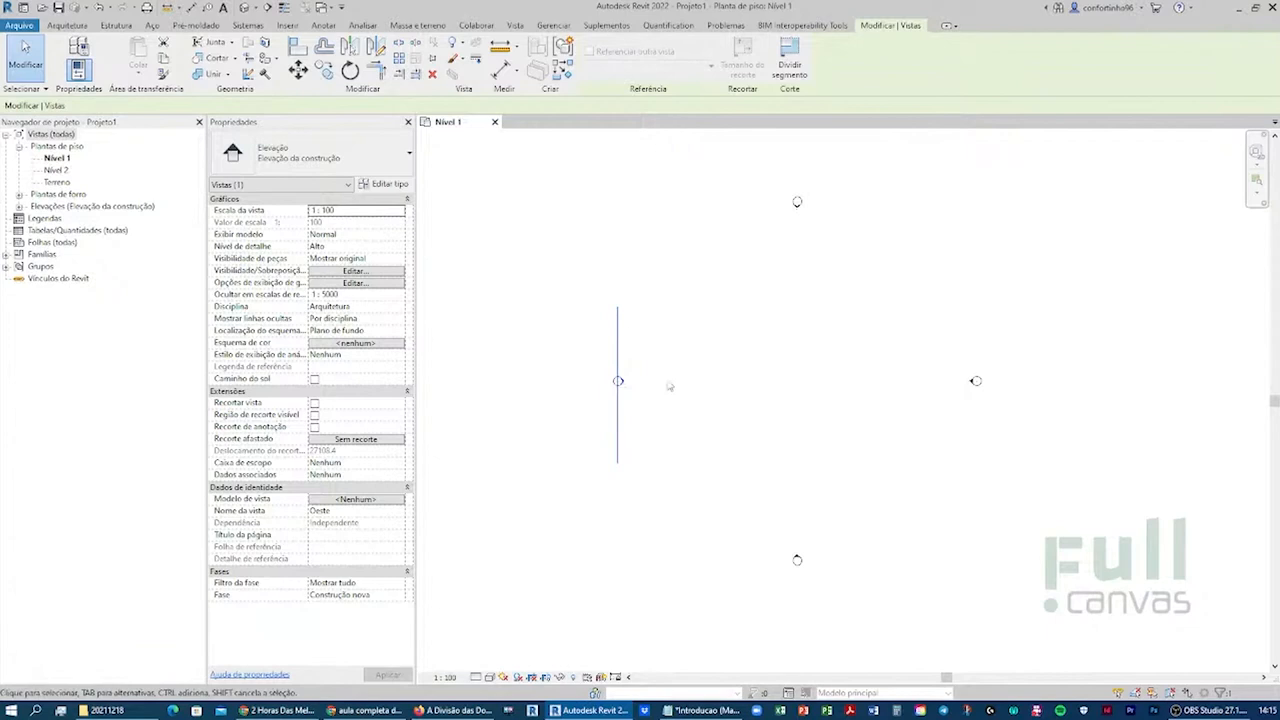
left_click_drag(620, 306, 618, 309)
- Hide the Properties palette and the project browser to widen the drawing area
left_click(408, 122)
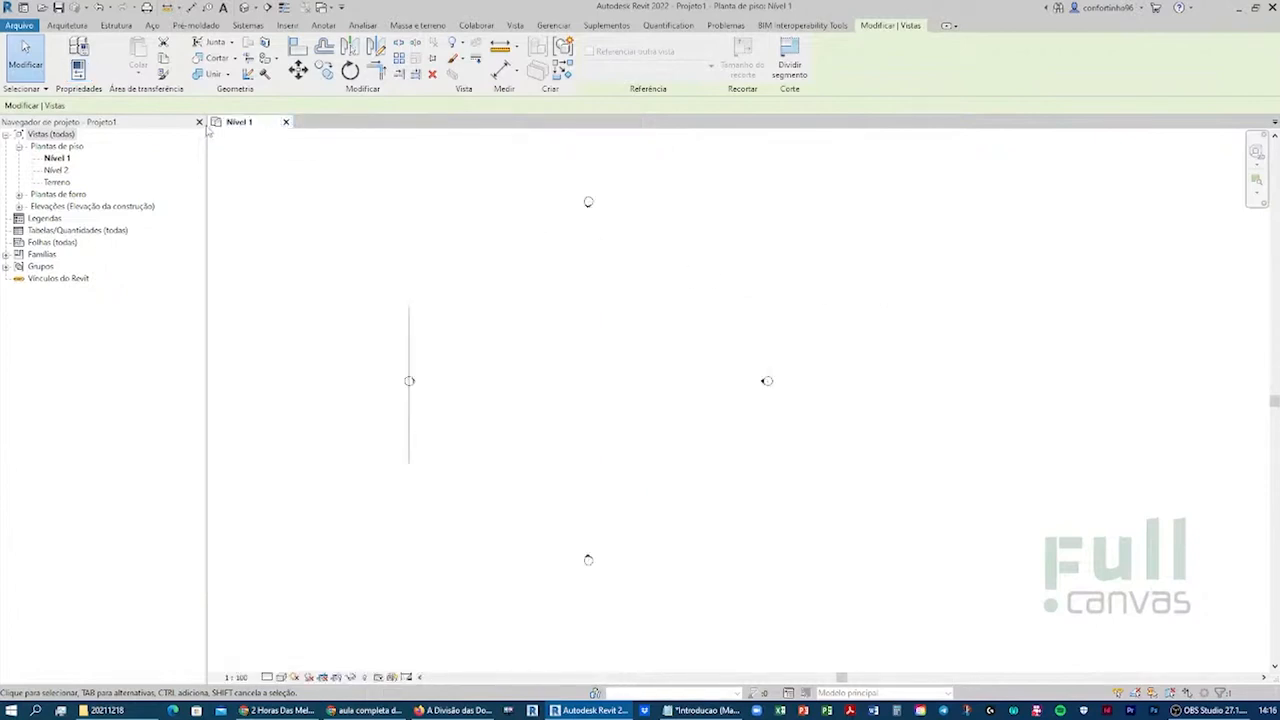
left_click(200, 122)
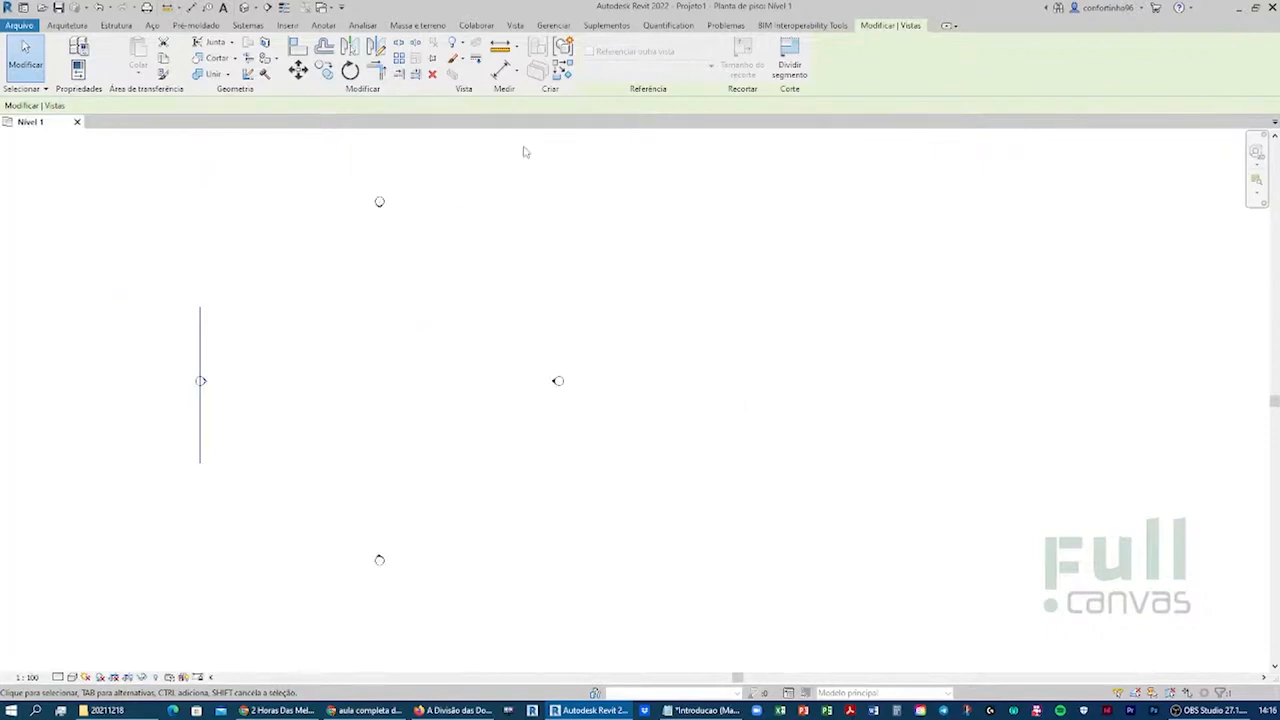
- Collapse the ribbon to its panel titles and centre the elevation markers in the enlarged drawing area
left_click(946, 27)
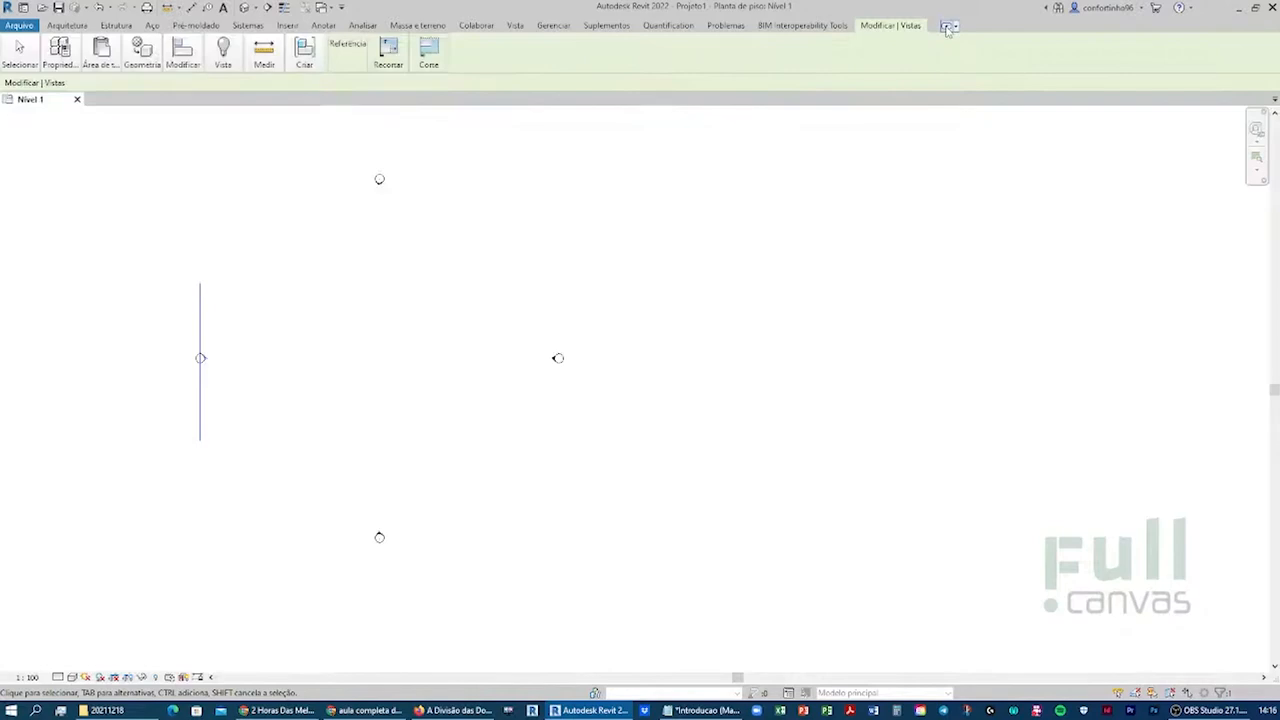
left_click(948, 28)
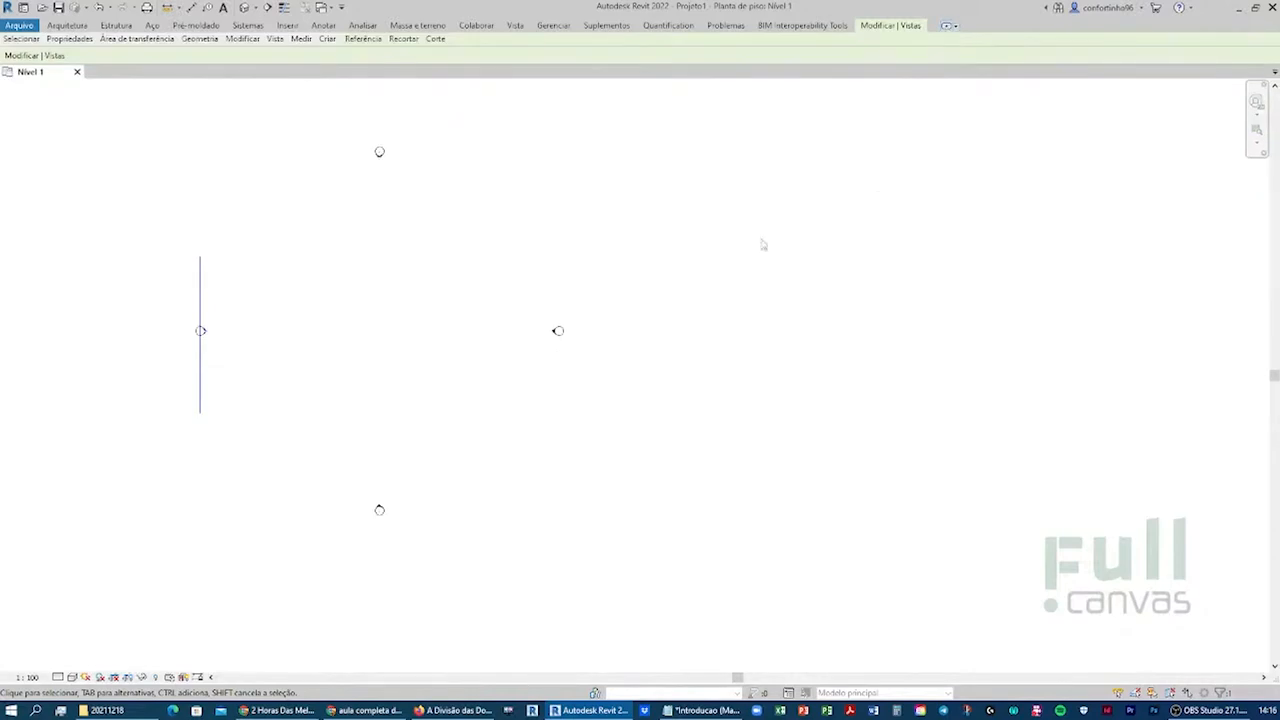
middle_click_drag(748, 218, 748, 217)
middle_click_drag(555, 269, 554, 269)
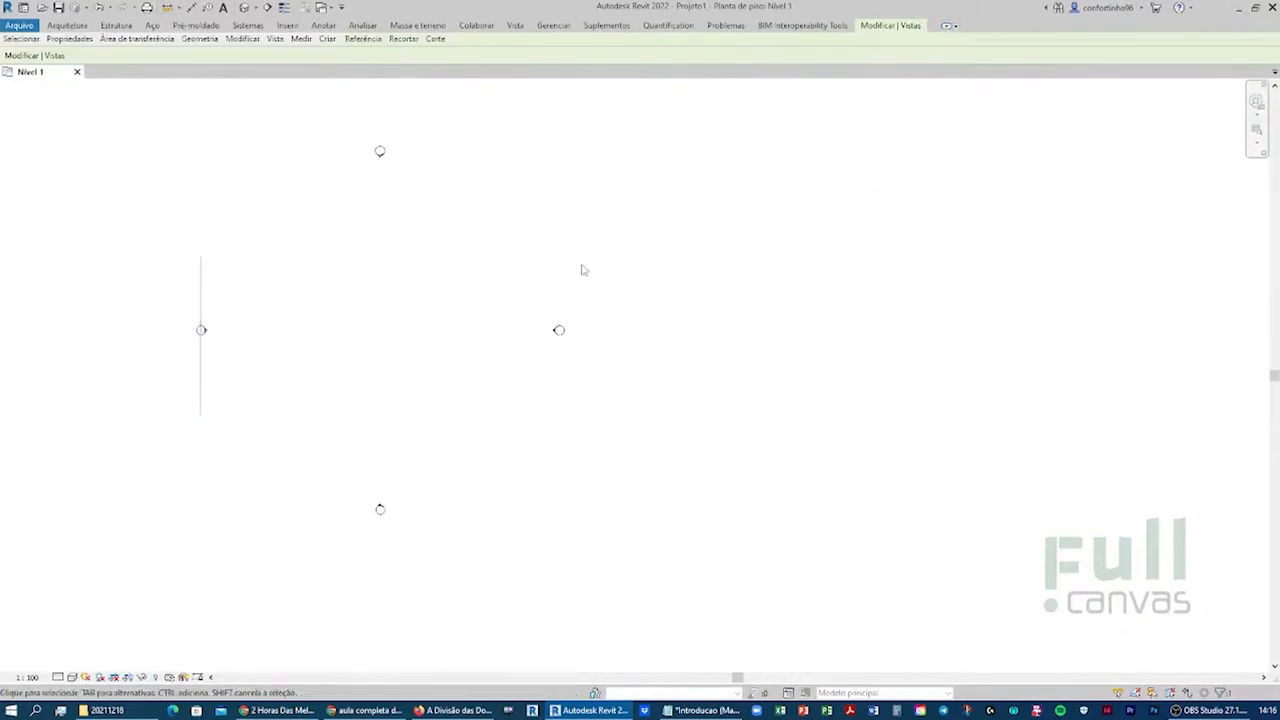
scroll(633, 283, "up", 1)
middle_click_drag(644, 286, 884, 304)
scroll(849, 302, "up", 1)
scroll(687, 303, "up", 1)
middle_click_drag(687, 303, 765, 293)
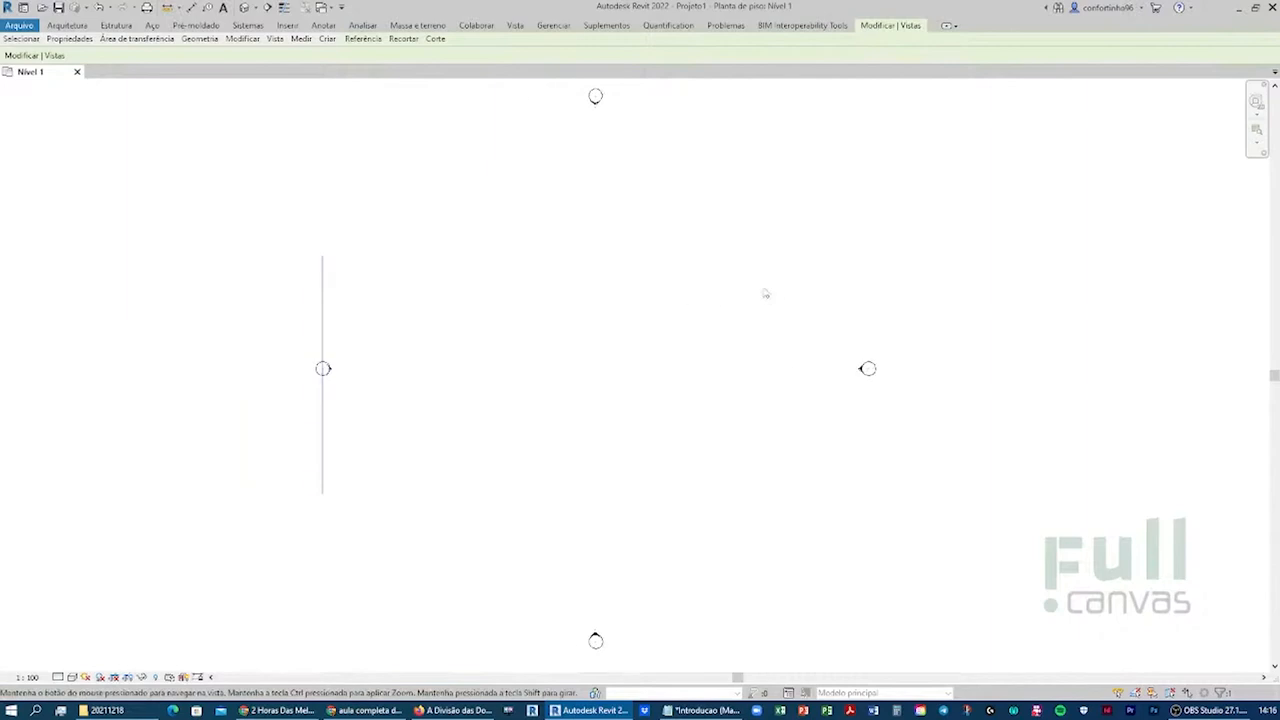
scroll(766, 291, "down", 1)
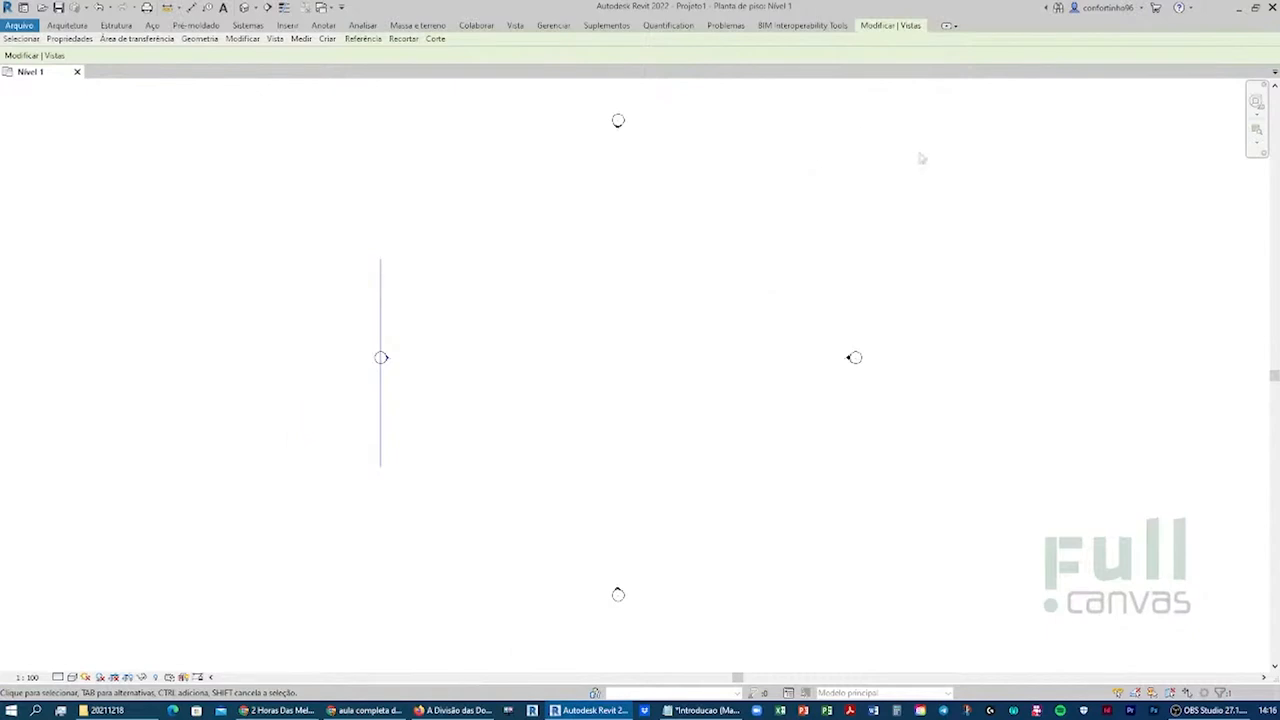
- Look at the collapsed Propriedades commands and restore the full ribbon
mouse_move(69, 38)
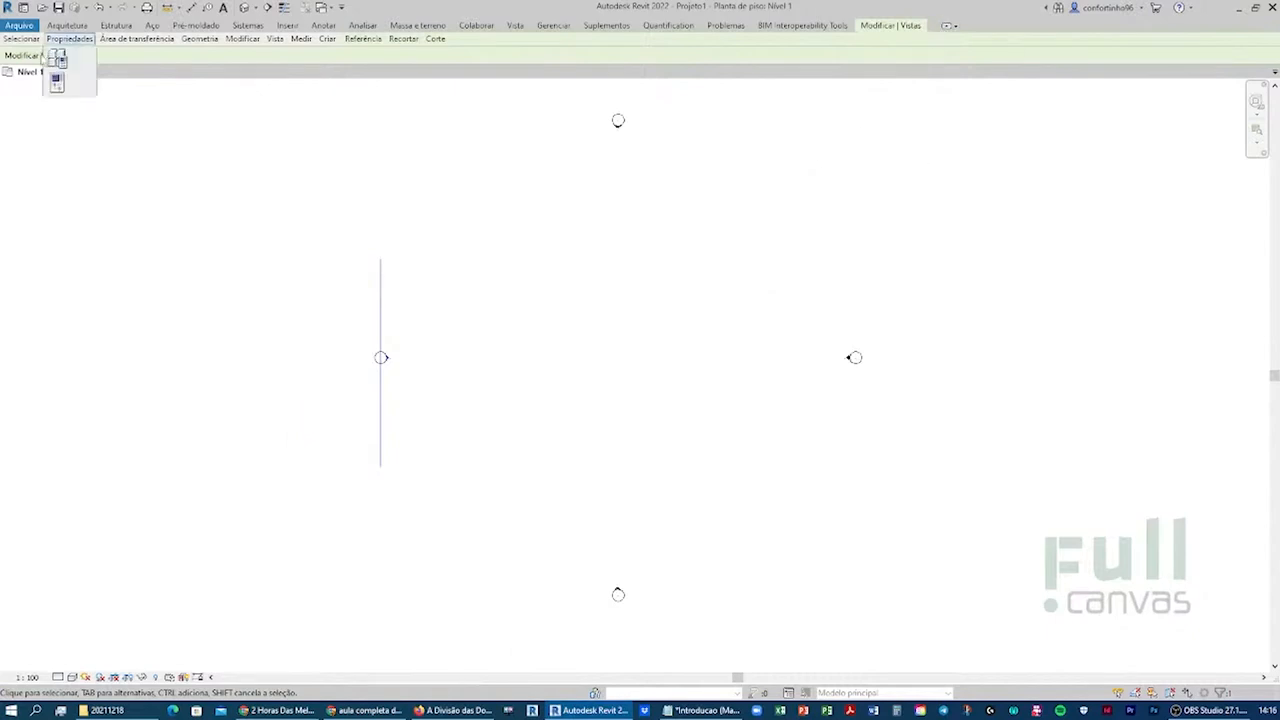
left_click(948, 28)
left_click(948, 28)
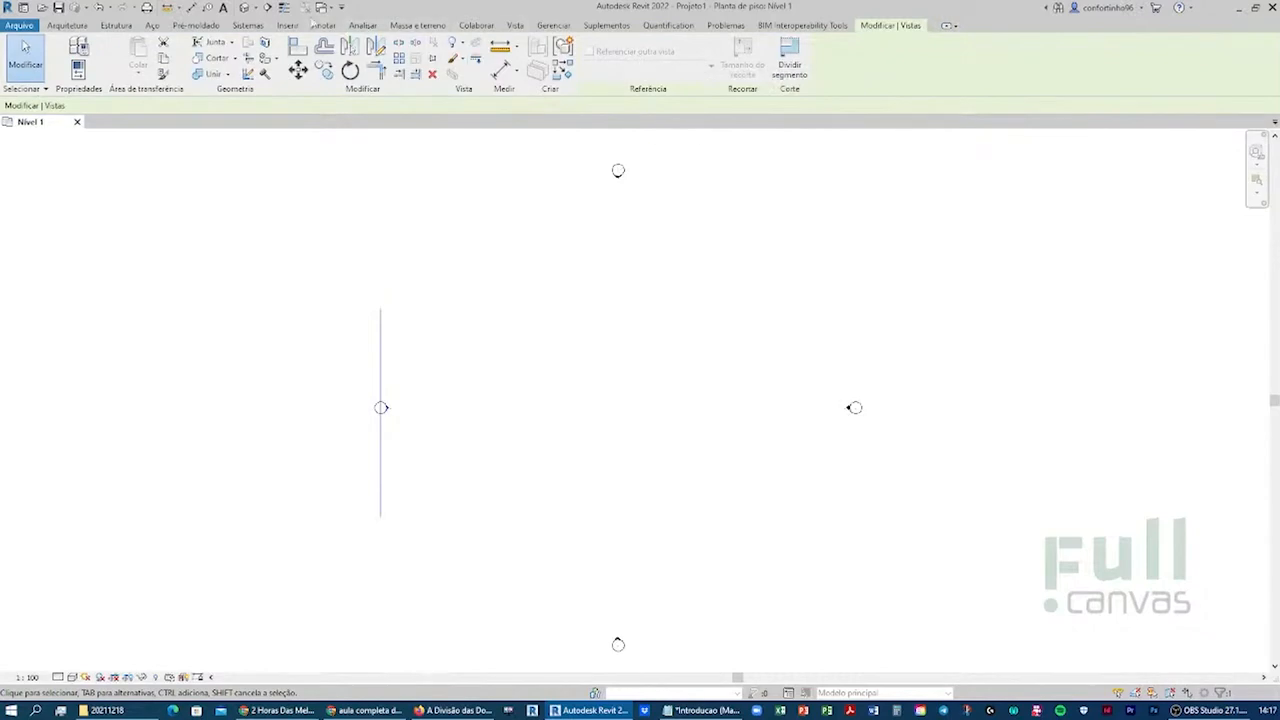
- Show the Properties palette and the project browser again, widen both docked palettes and recentre the elevation markers
left_click(516, 26)
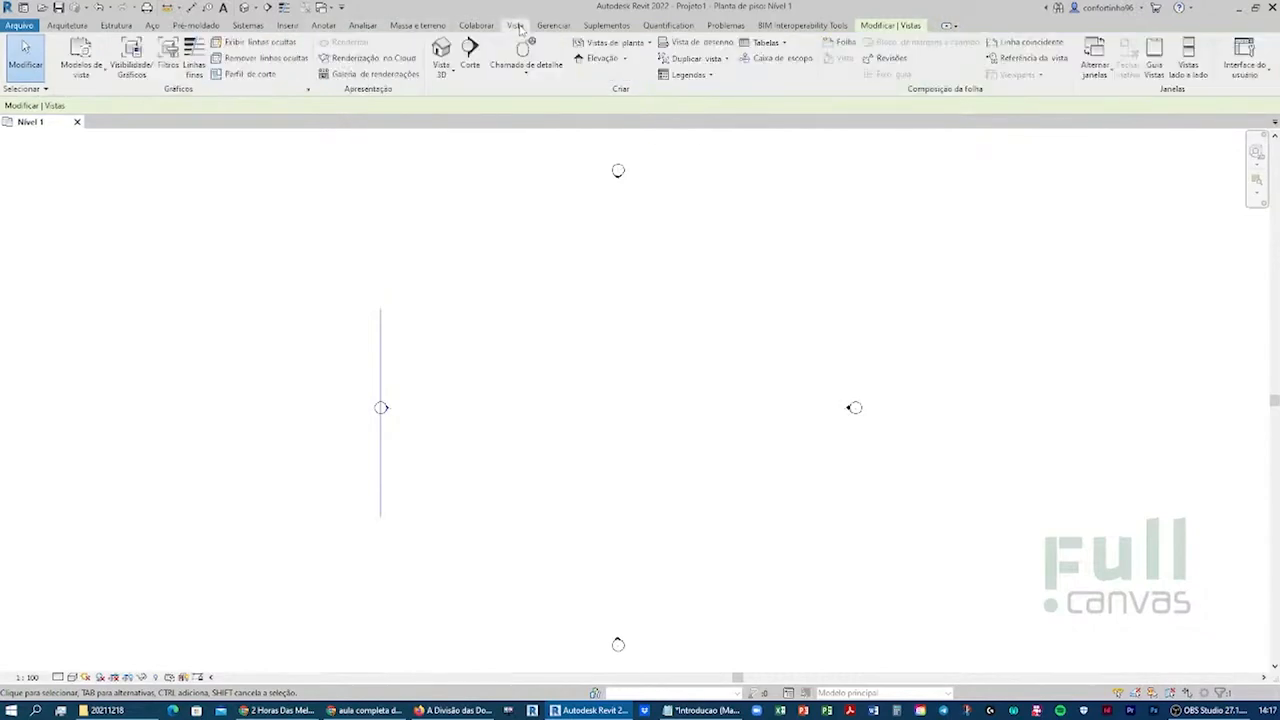
left_click(1249, 73)
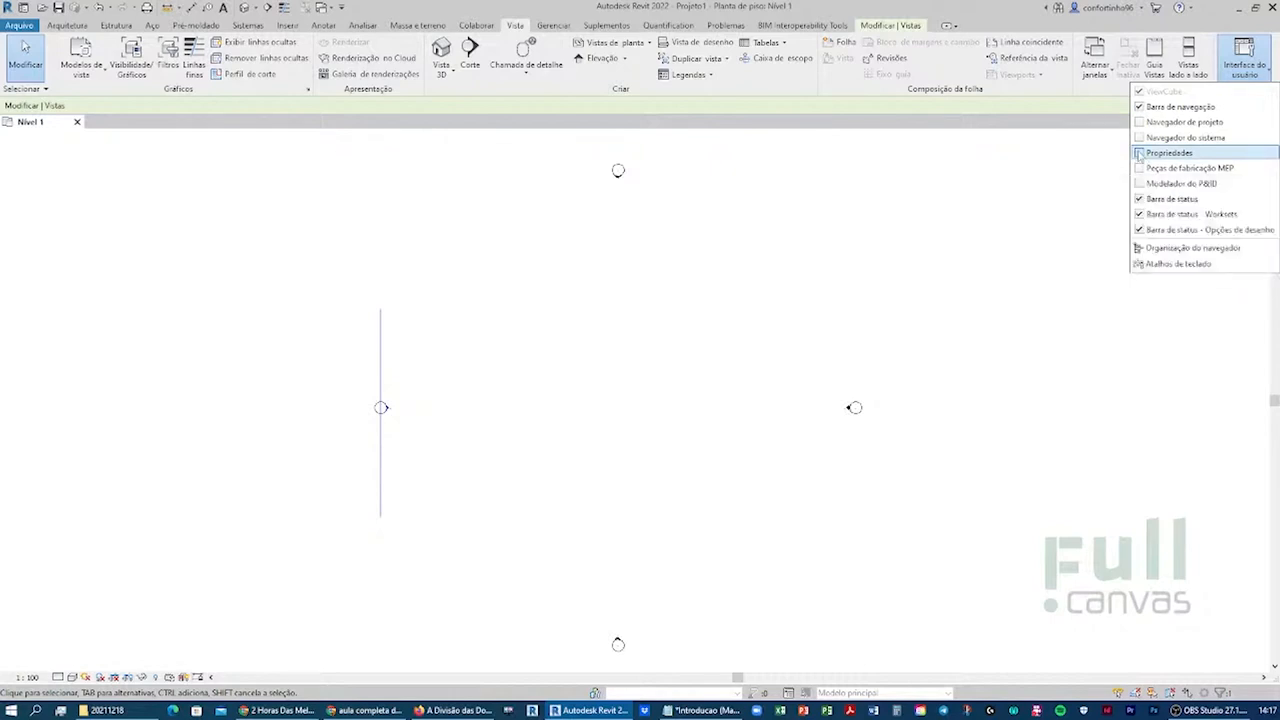
left_click(1139, 153)
left_click(1240, 64)
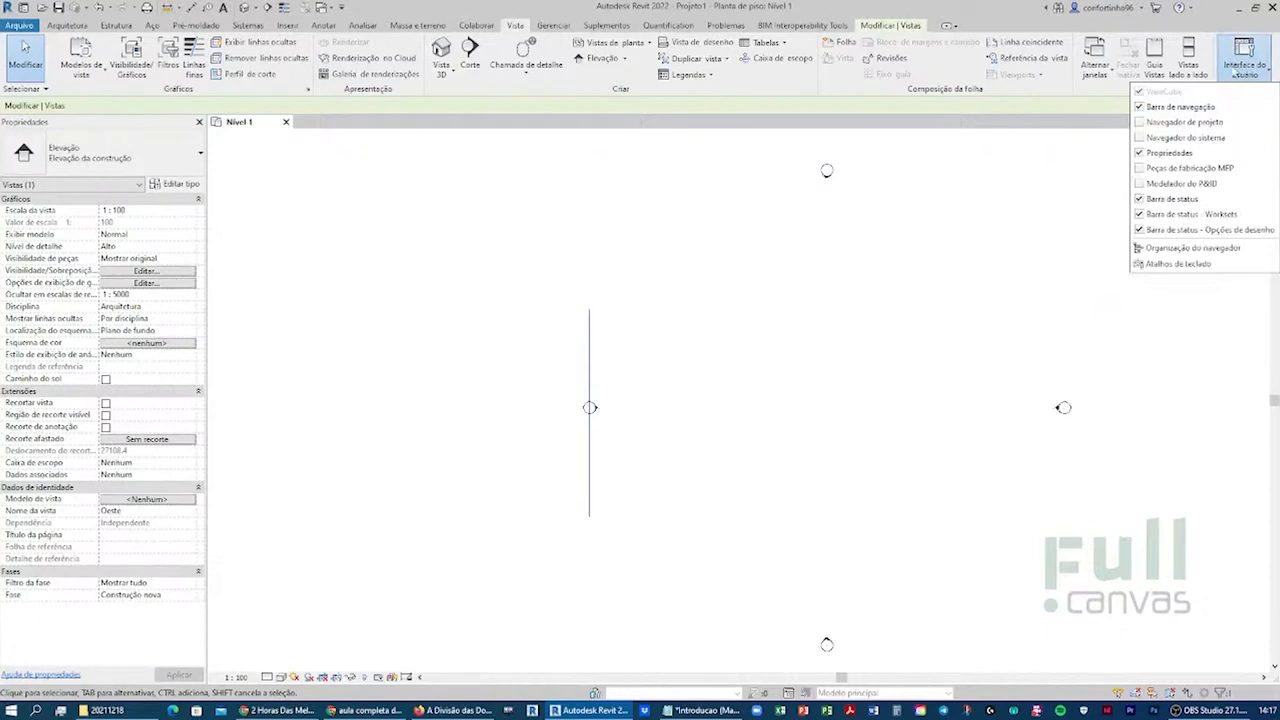
left_click(1141, 125)
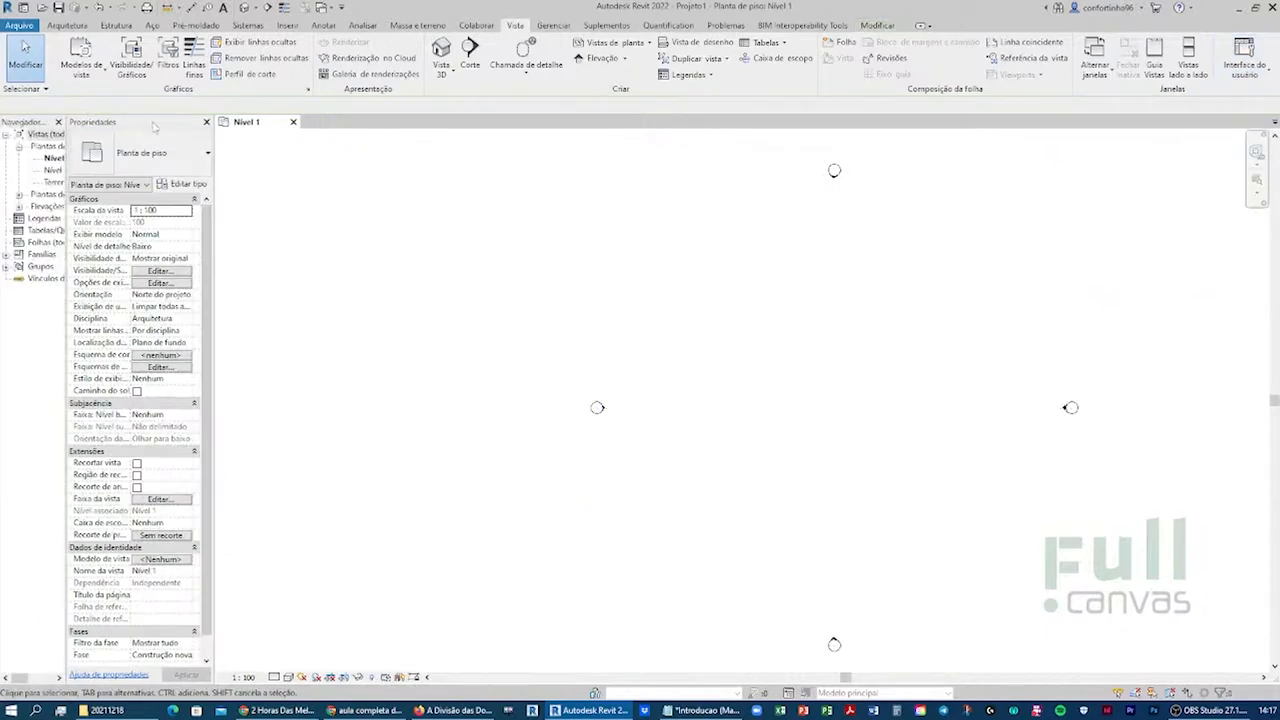
left_click_drag(214, 157, 347, 158)
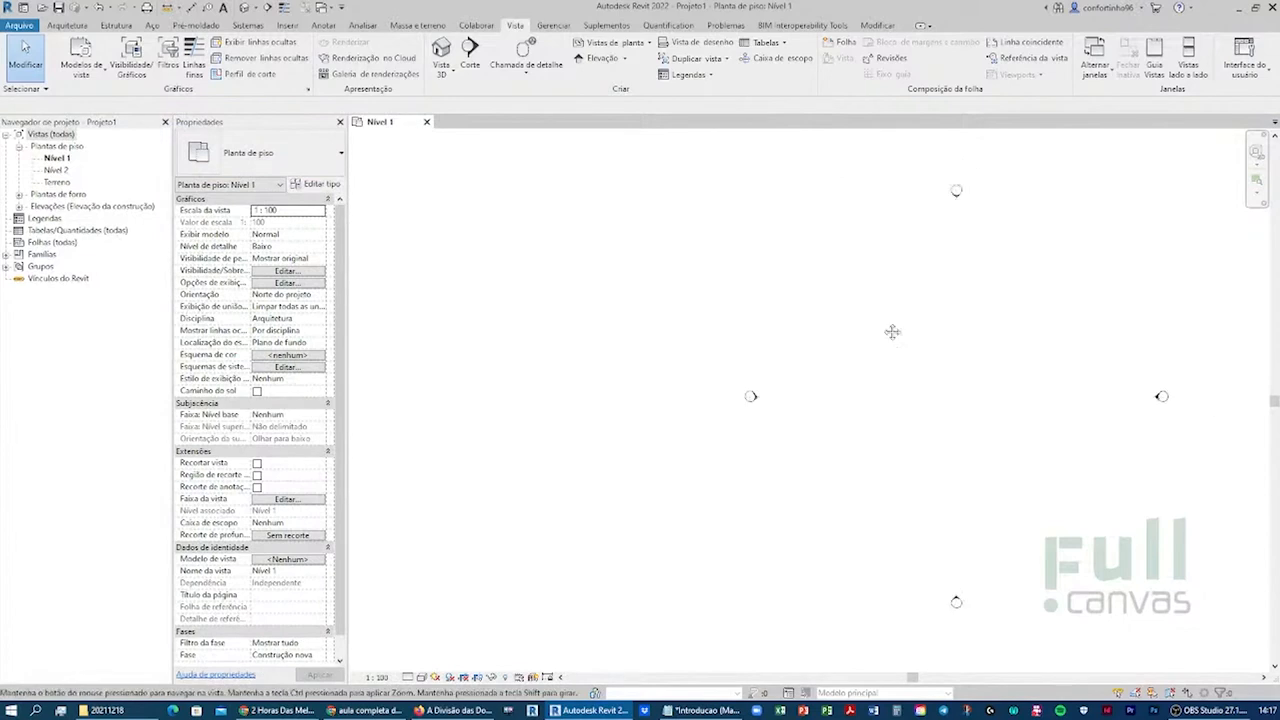
scroll(891, 331, "down", 1)
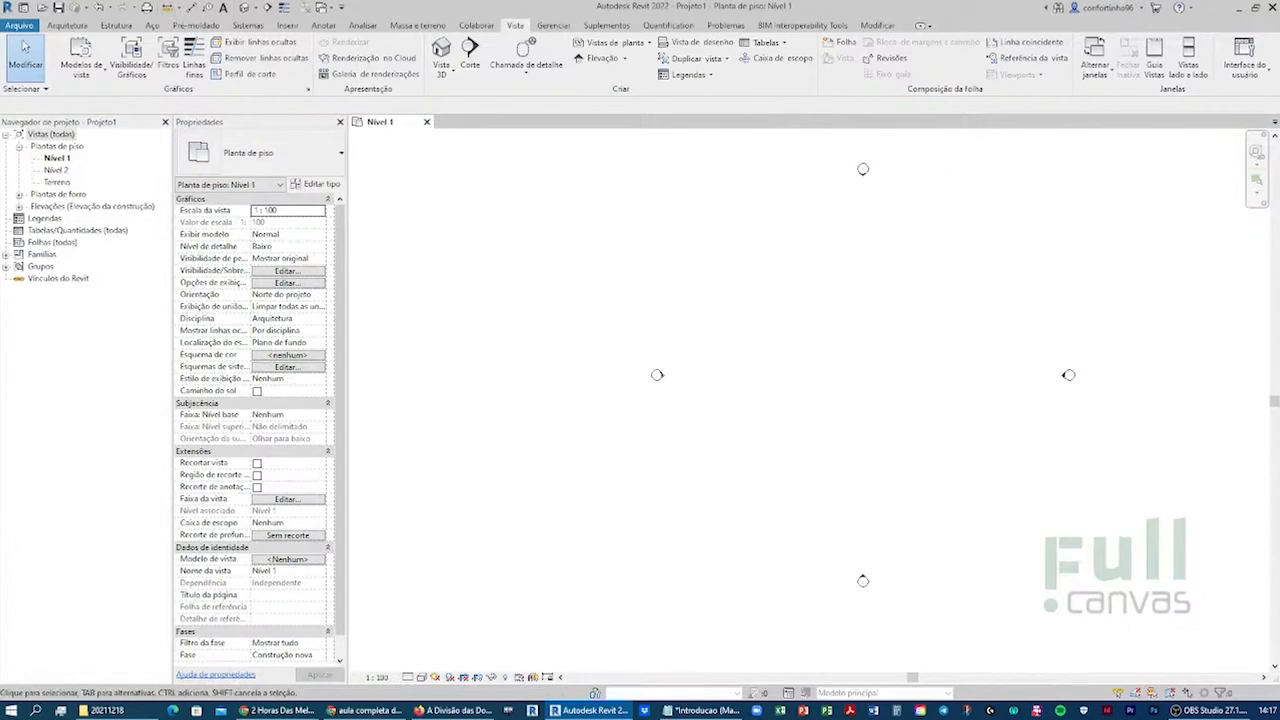
- Expand the elevation views in the project browser and open the south (Sul) elevation with its level lines in view
key("alt+Tab")
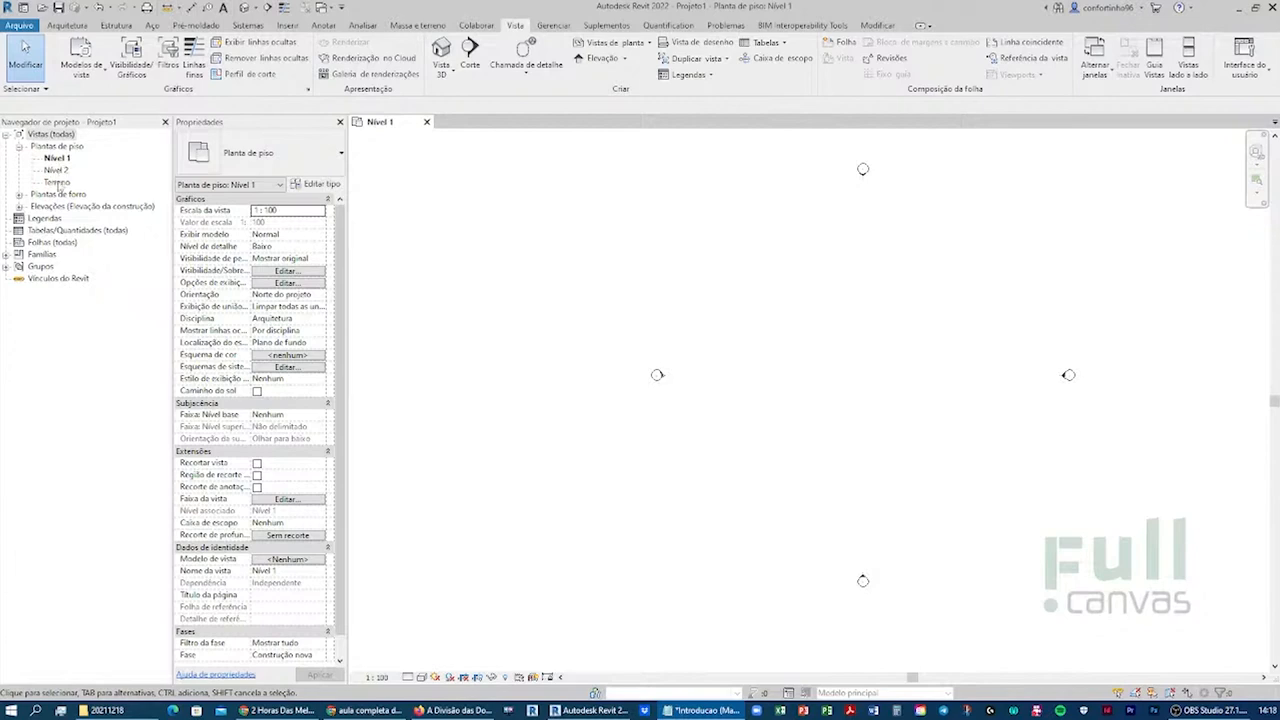
left_click(19, 206)
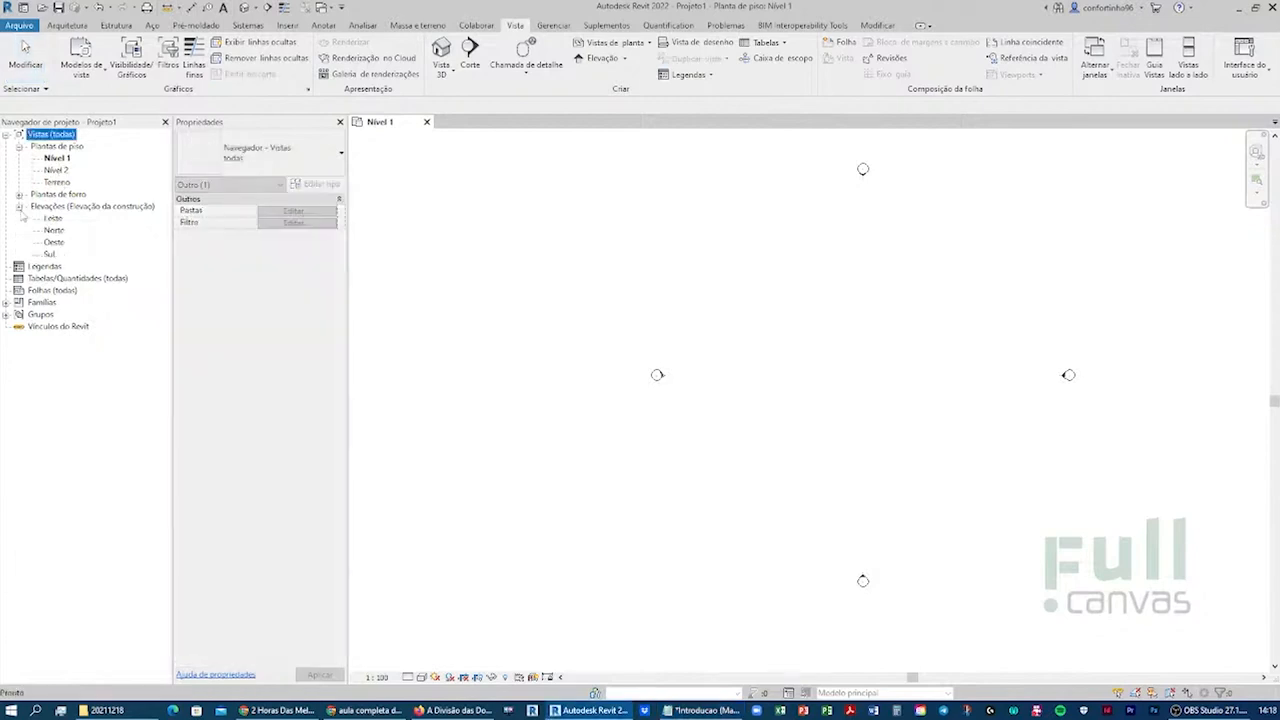
double_click(50, 256)
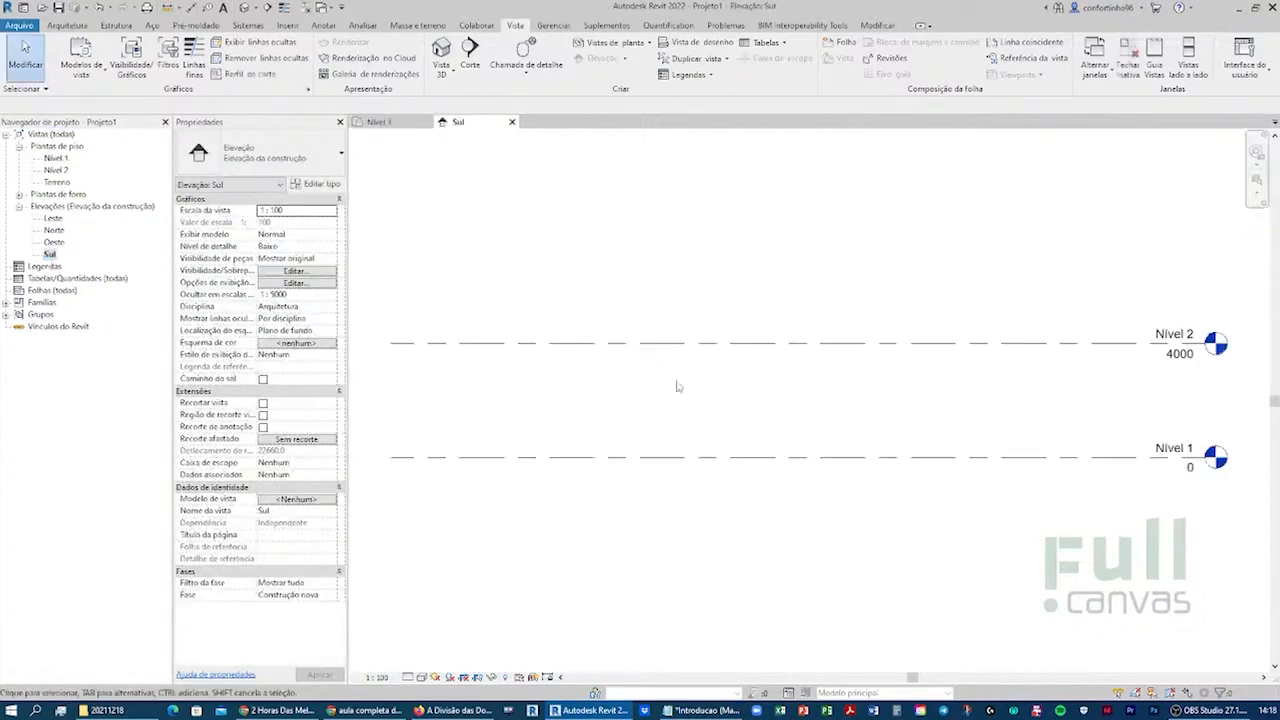
scroll(986, 400, "down", 2)
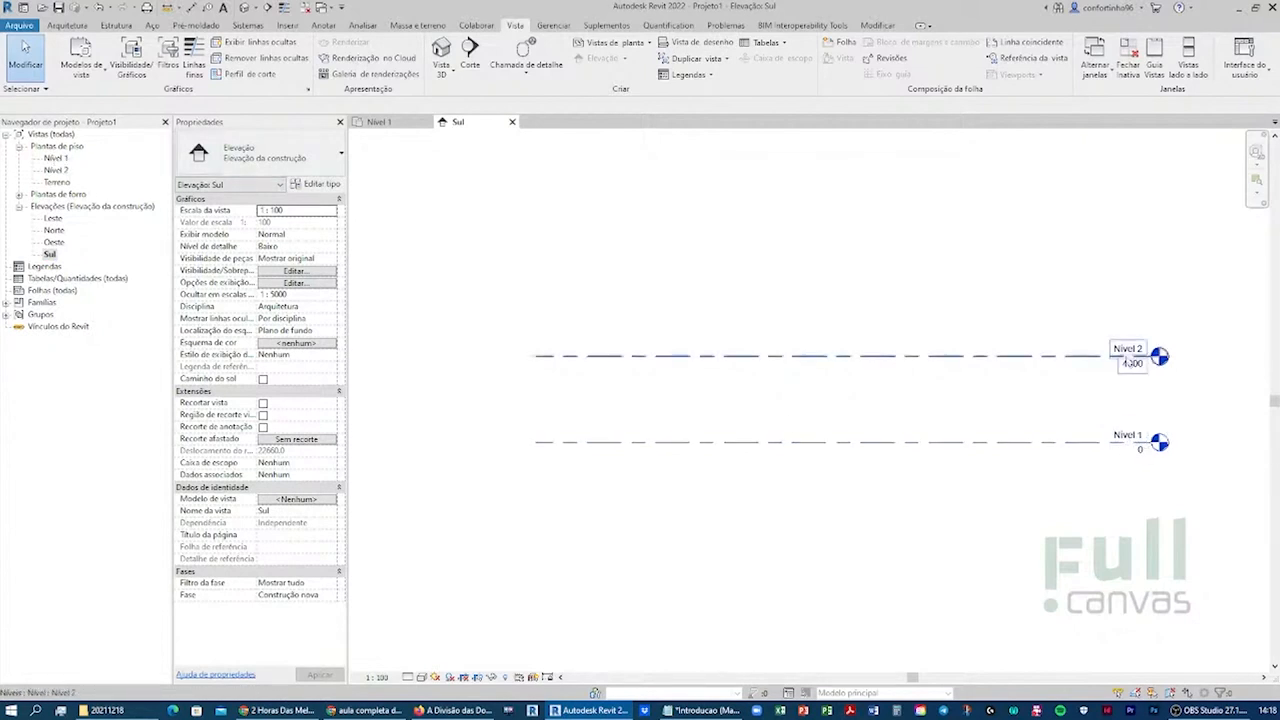
scroll(1070, 498, "down", 2)
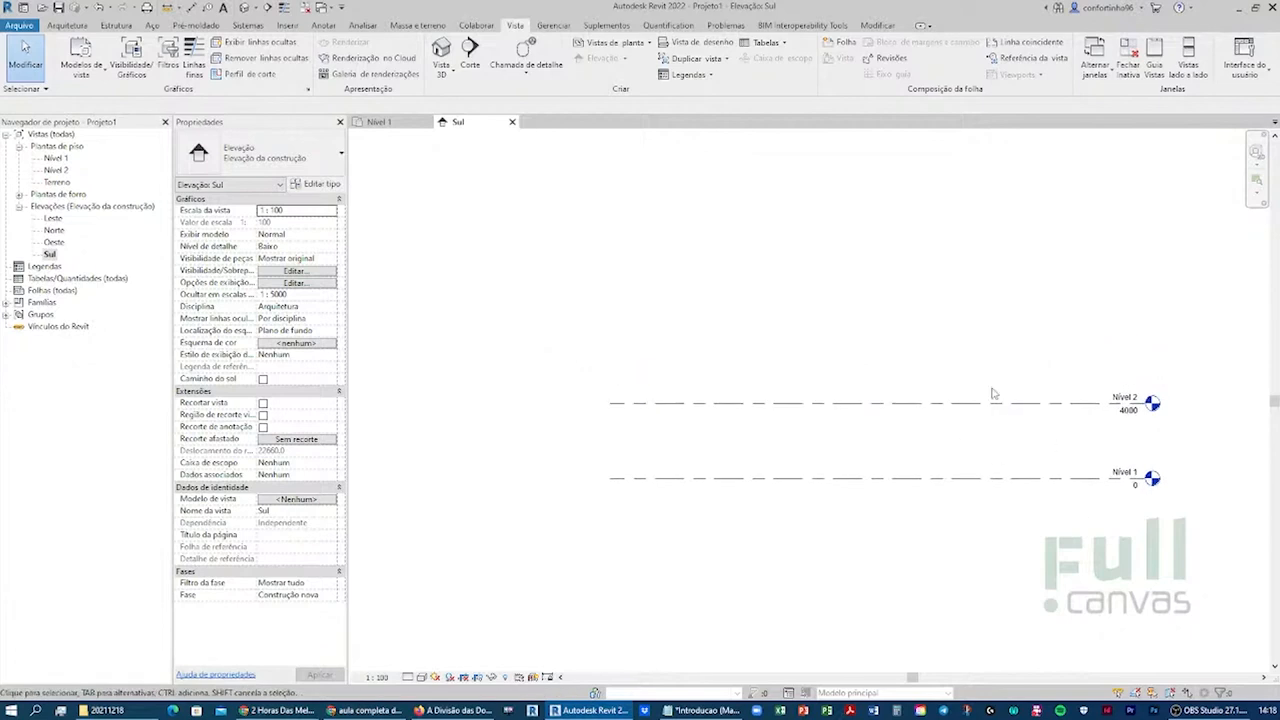
middle_click_drag(912, 338, 820, 358)
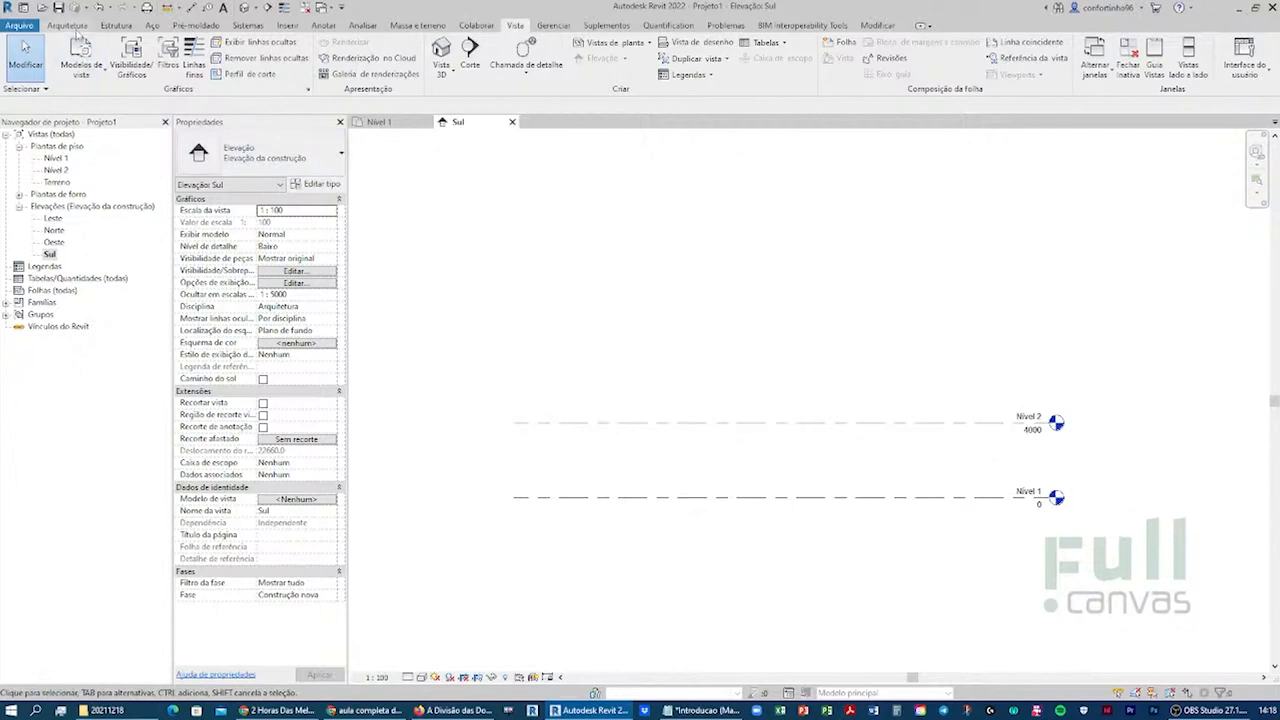
- Compare the architecture commands available in the Nível 1 plan with those in the south (Sul) elevation
left_click(68, 27)
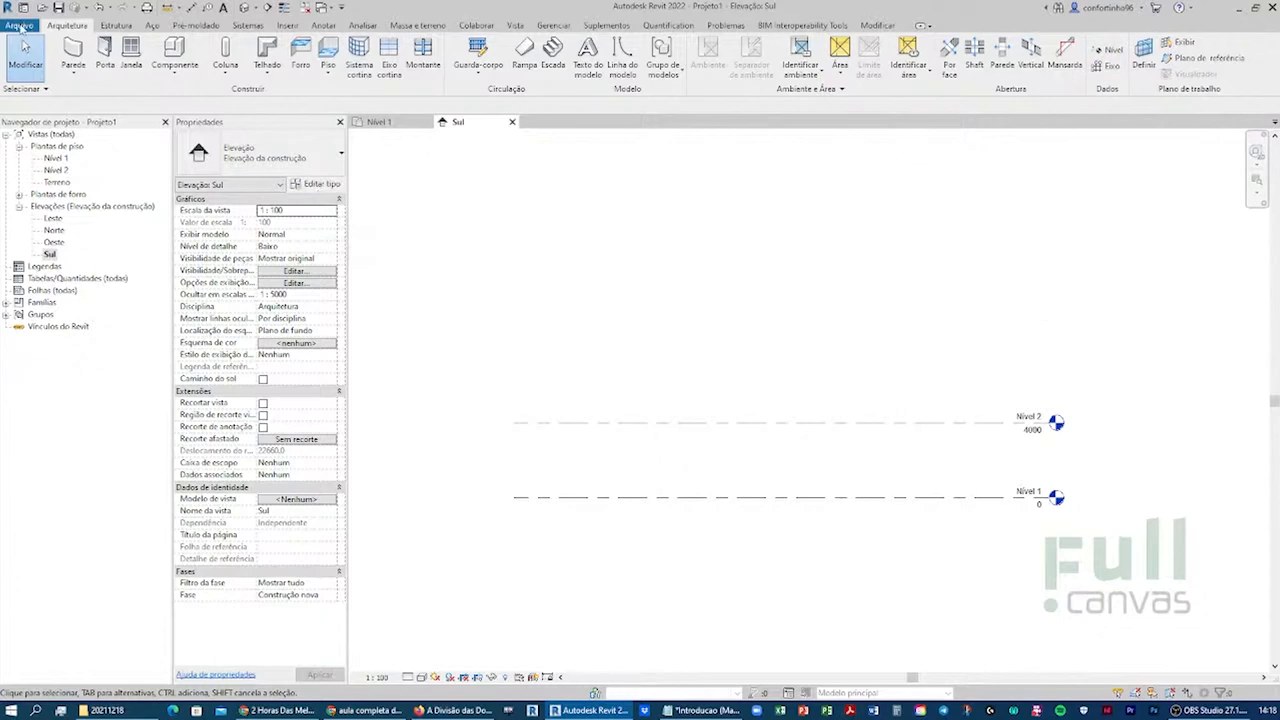
double_click(56, 159)
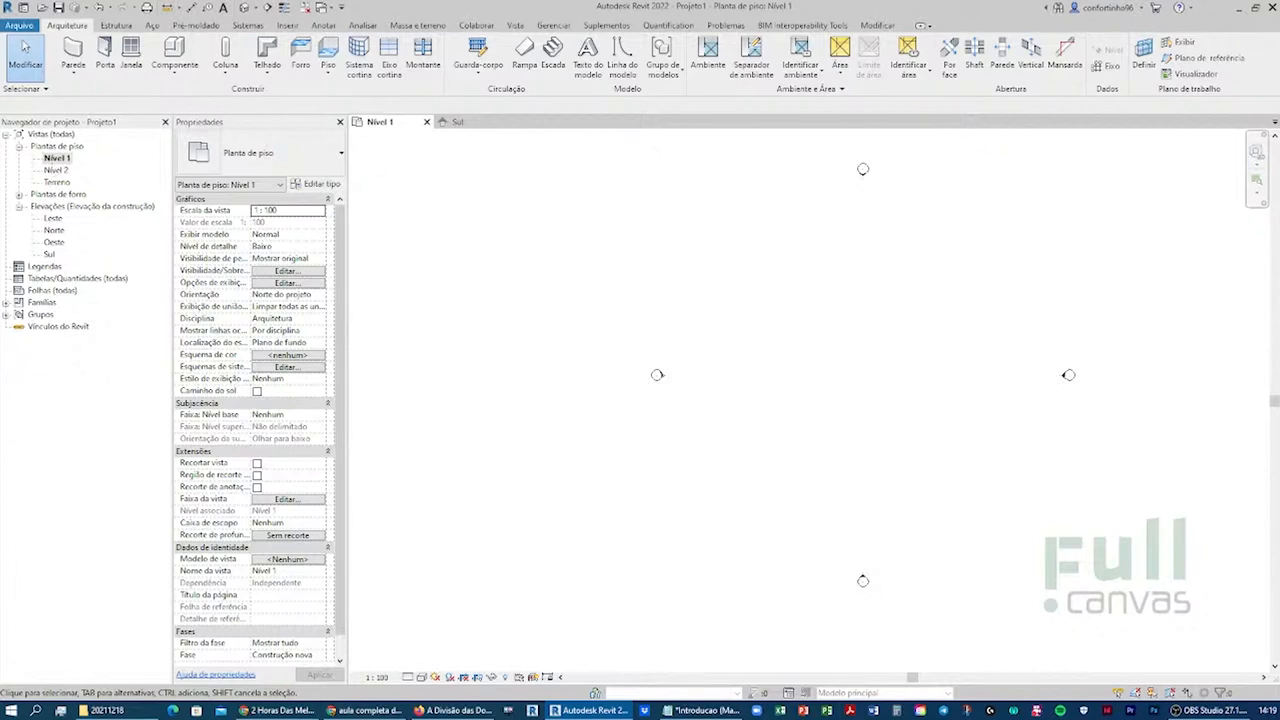
double_click(49, 254)
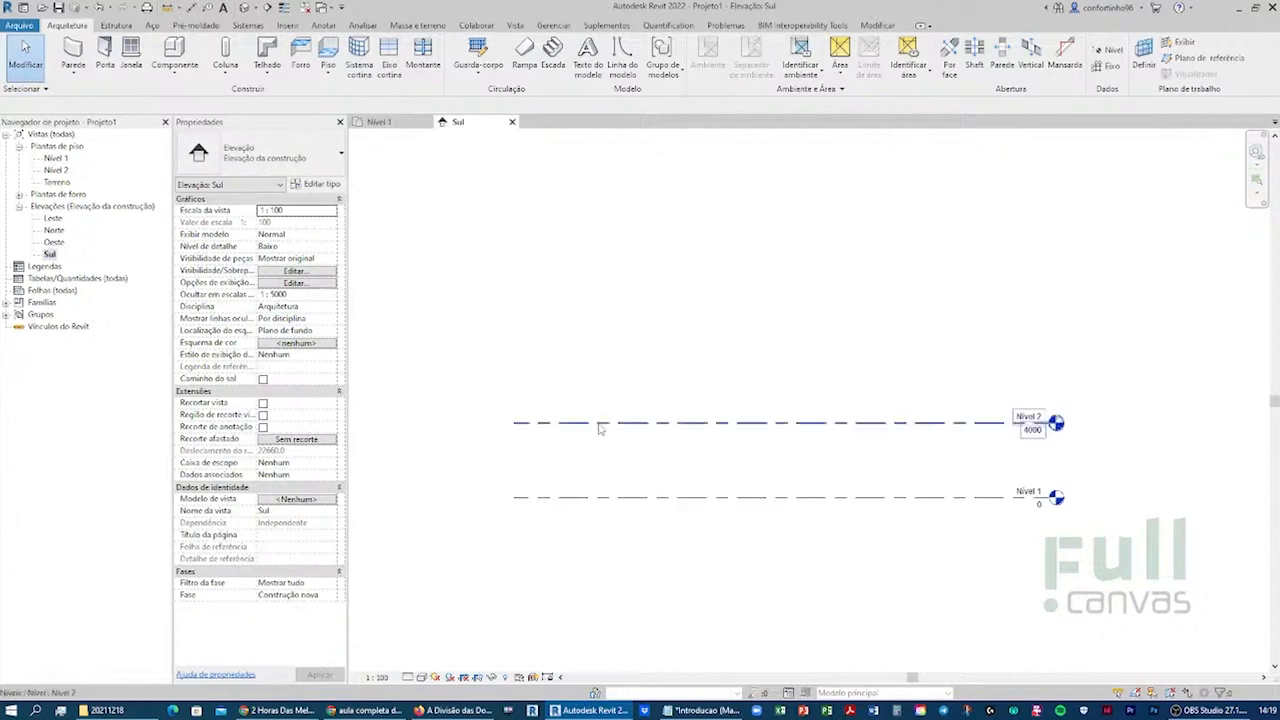
- Add a level at elevation 9000 above Nível 2 in the south elevation, aligned with both ends of the existing levels
left_click(1108, 50)
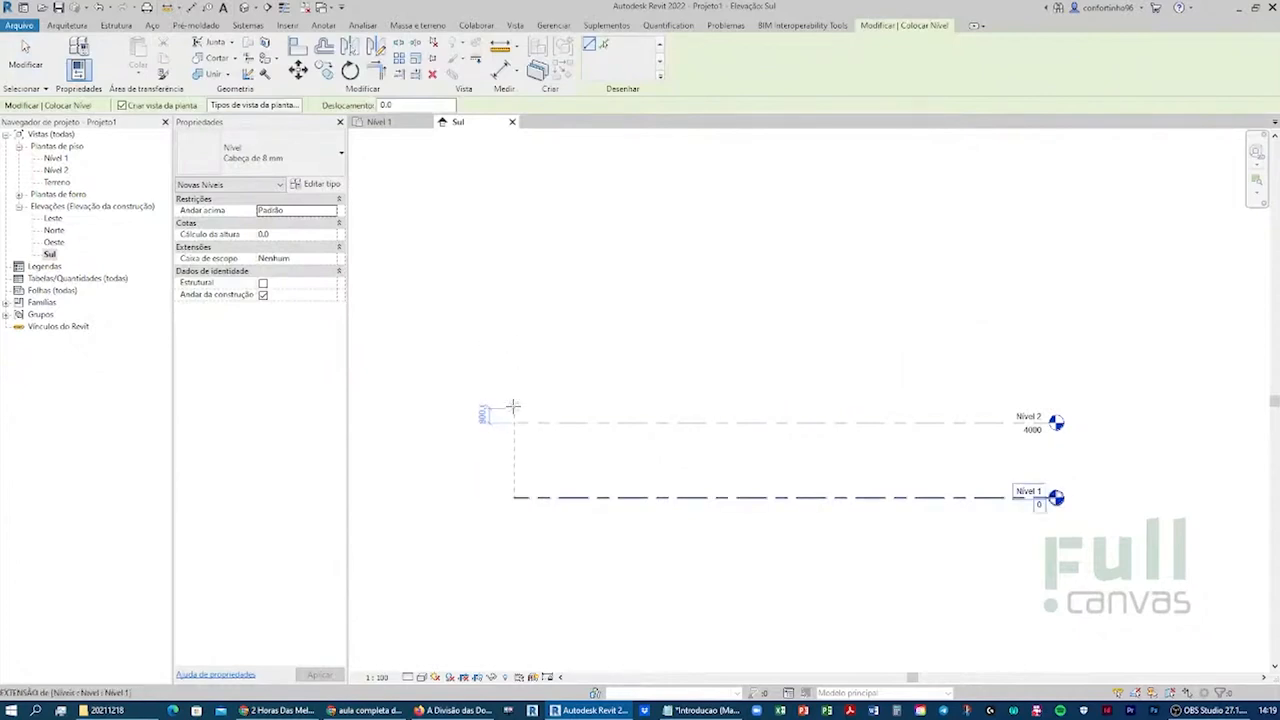
left_click(512, 328)
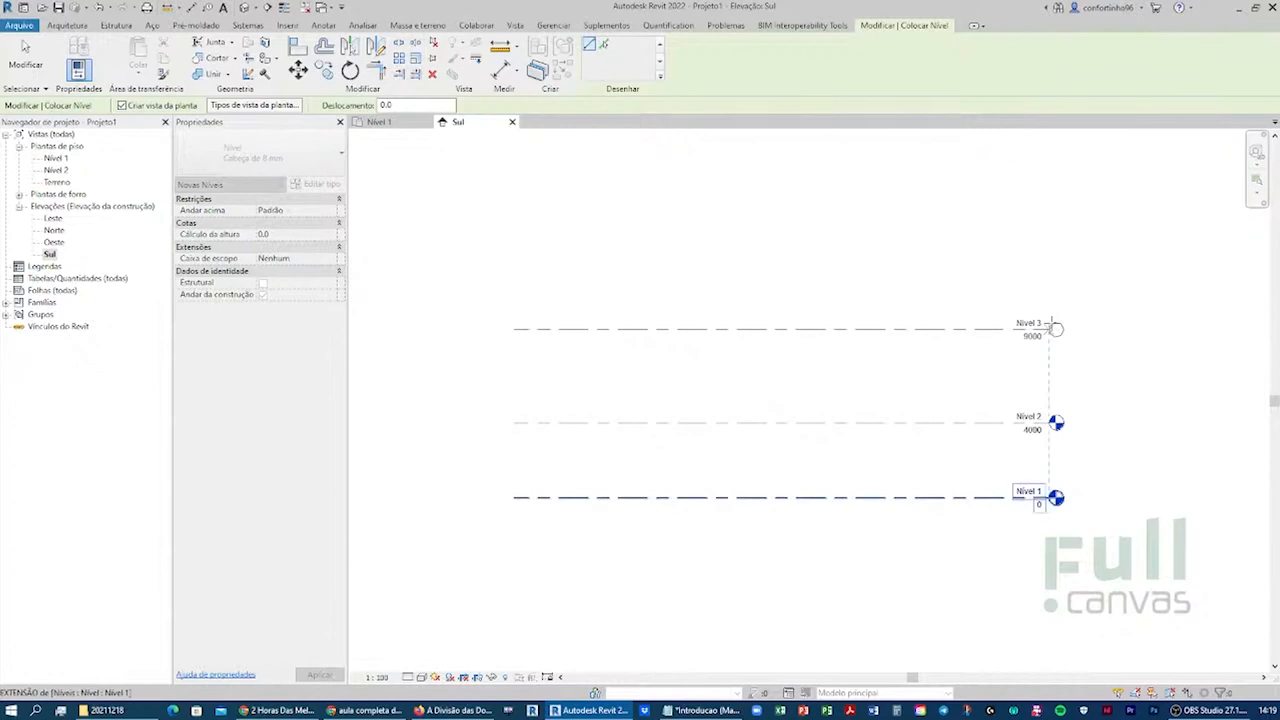
left_click(1049, 328)
key("Escape")
key("Escape")
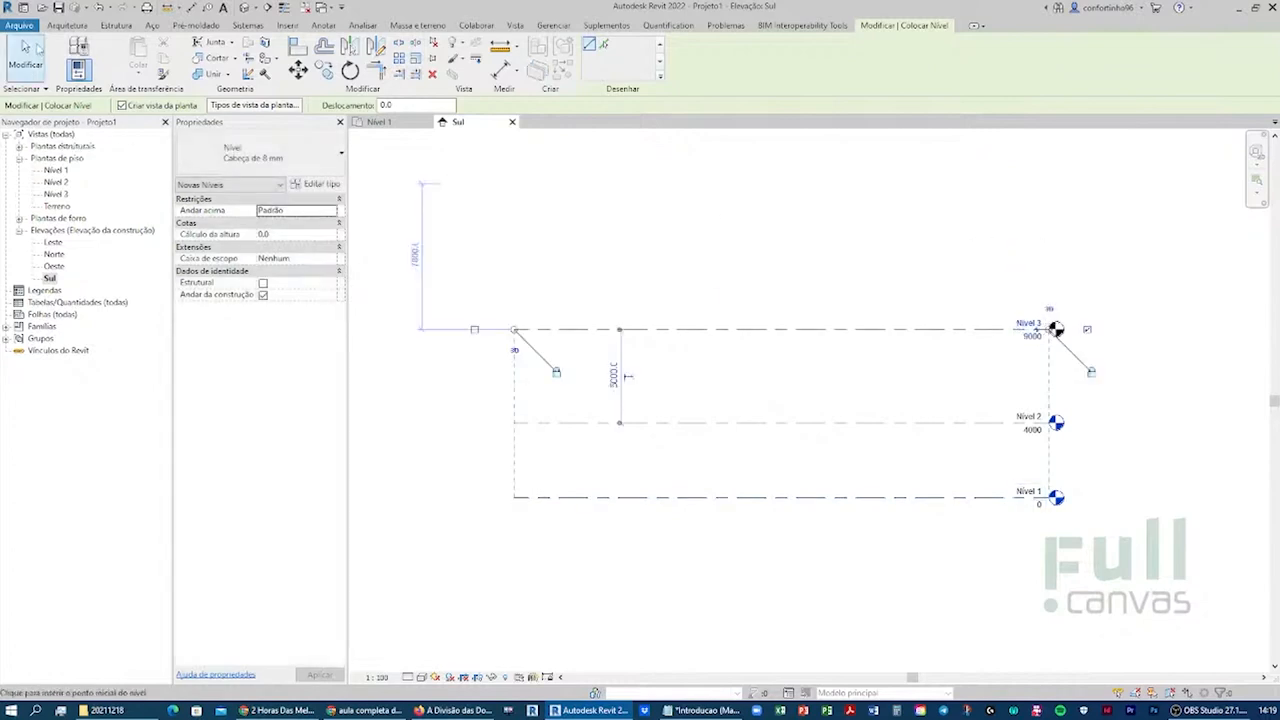
- Examine the heights of the three levels and the format list in the project units settings
scroll(1022, 460, "up", 2)
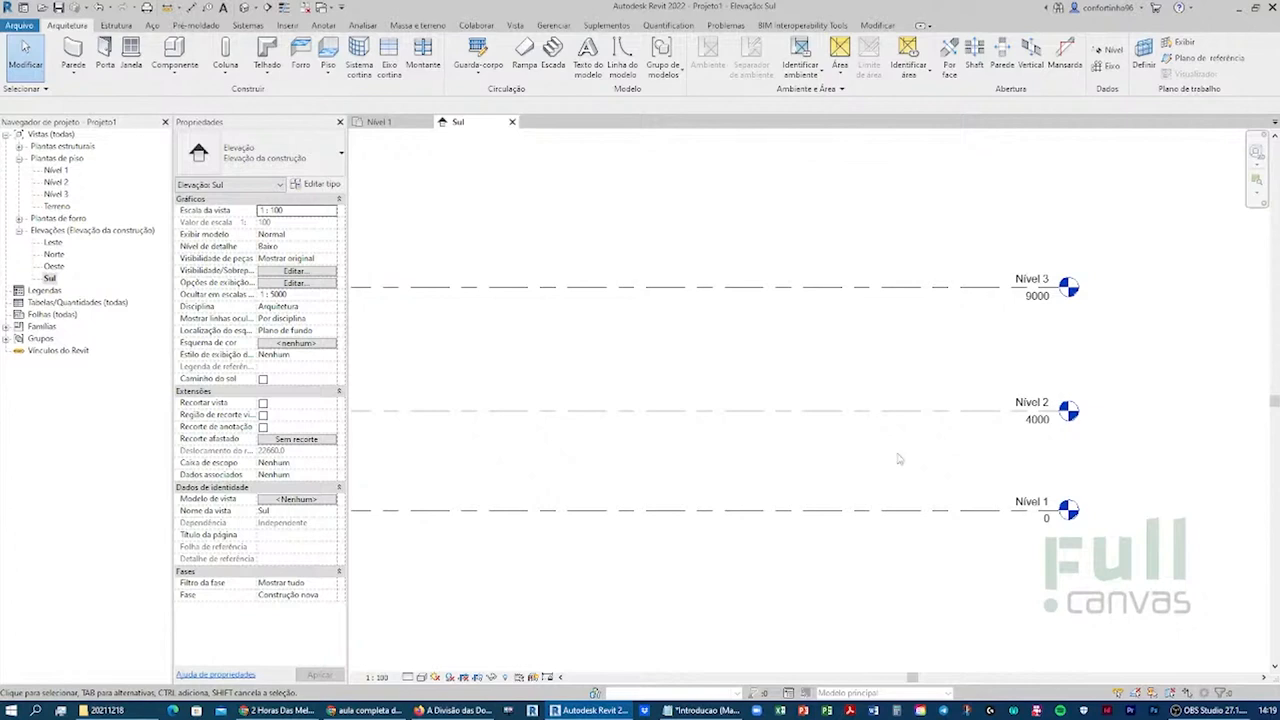
scroll(917, 433, "down", 2)
middle_click_drag(928, 432, 969, 403)
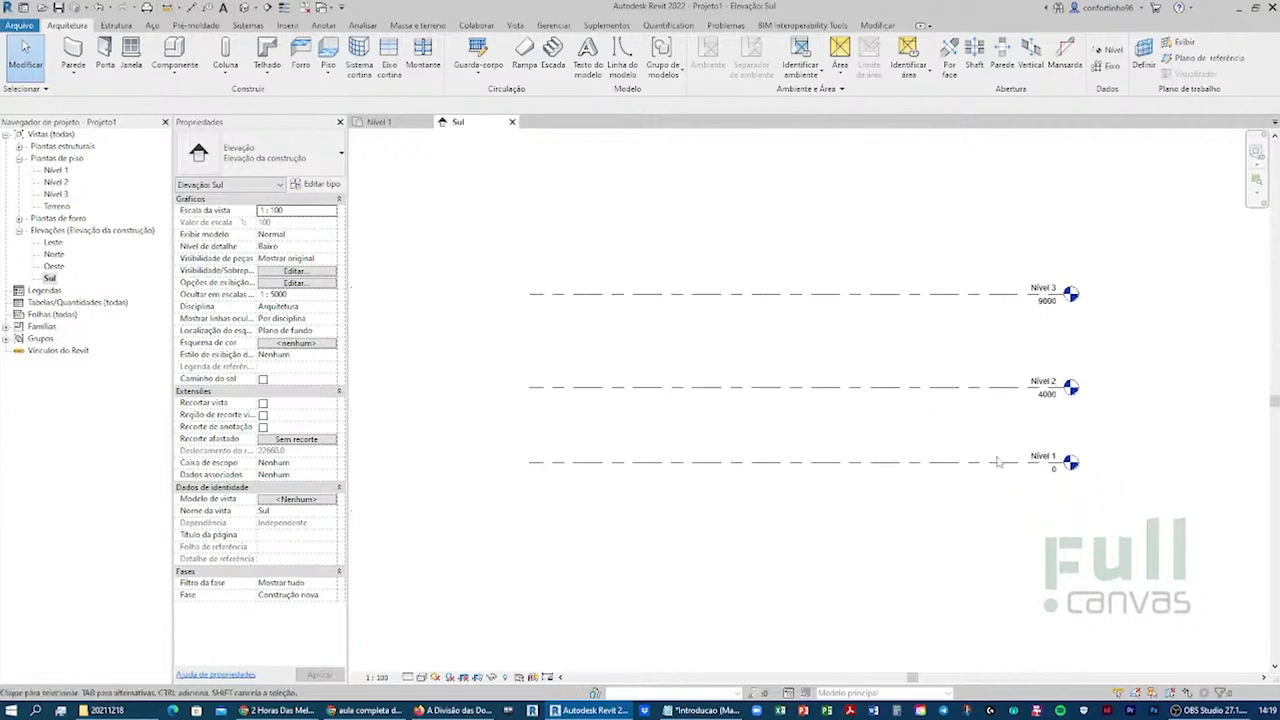
scroll(1054, 405, "up", 1)
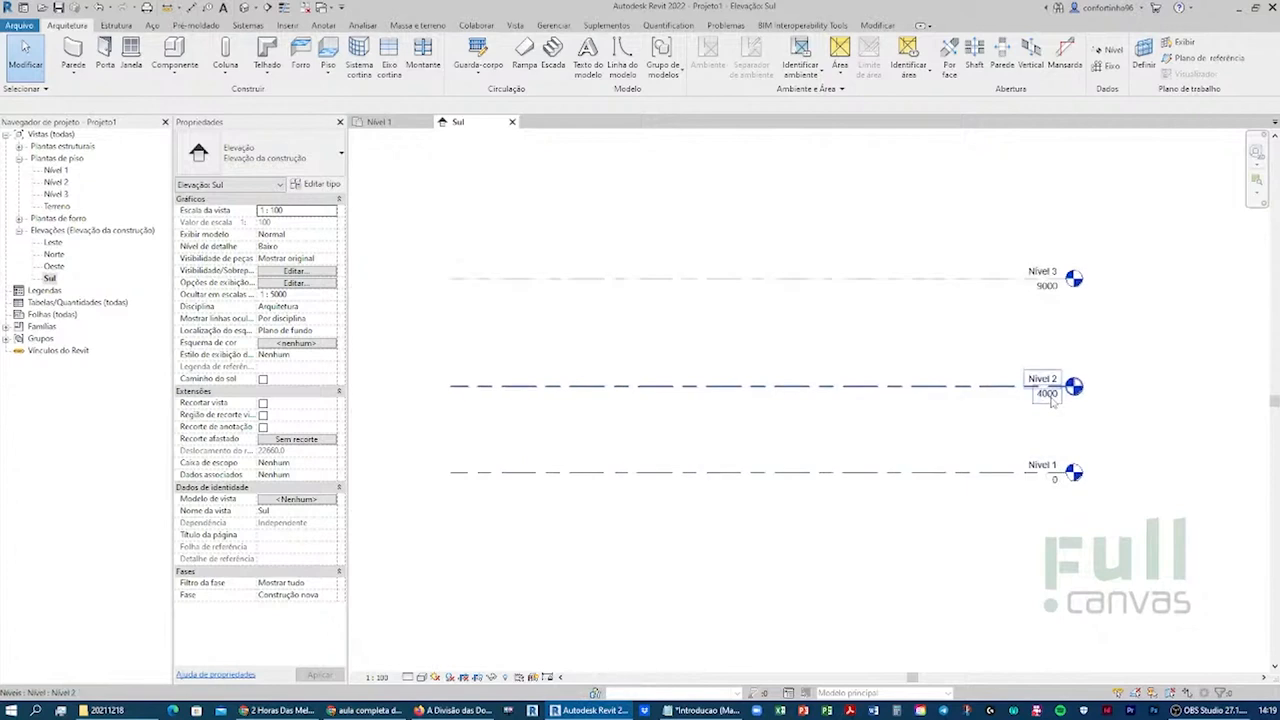
middle_click_drag(863, 329, 873, 314)
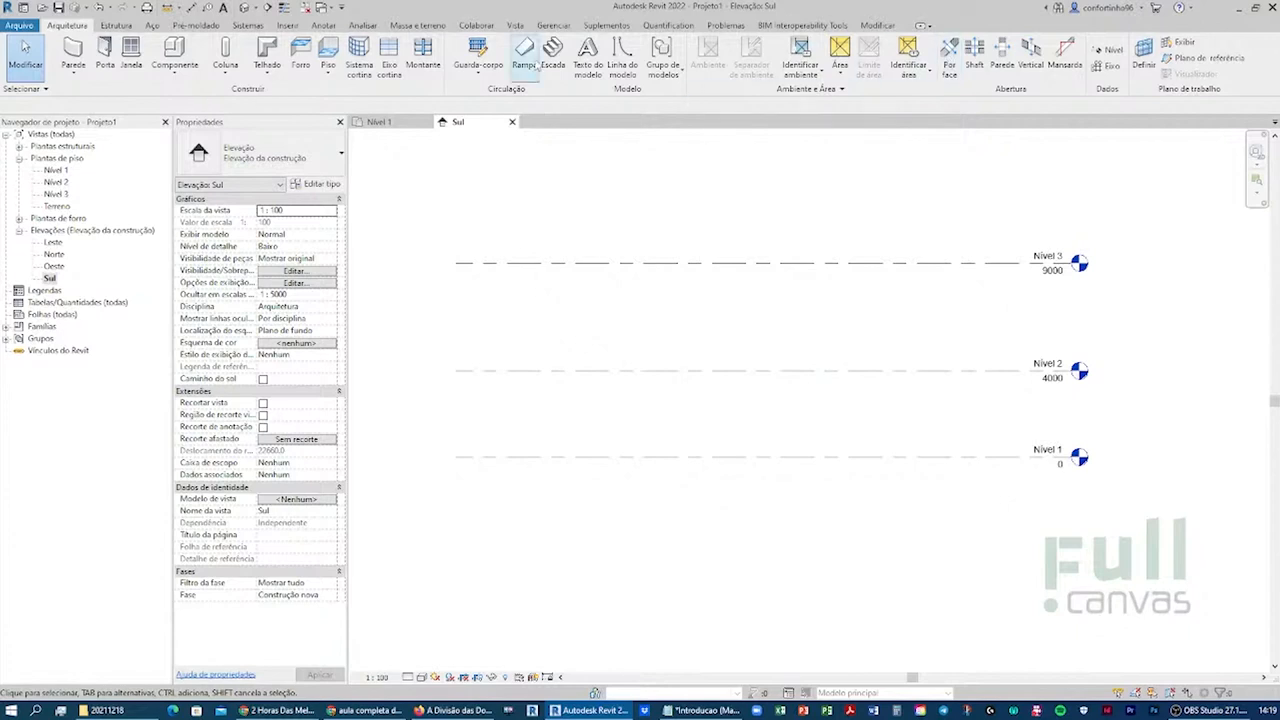
left_click(552, 26)
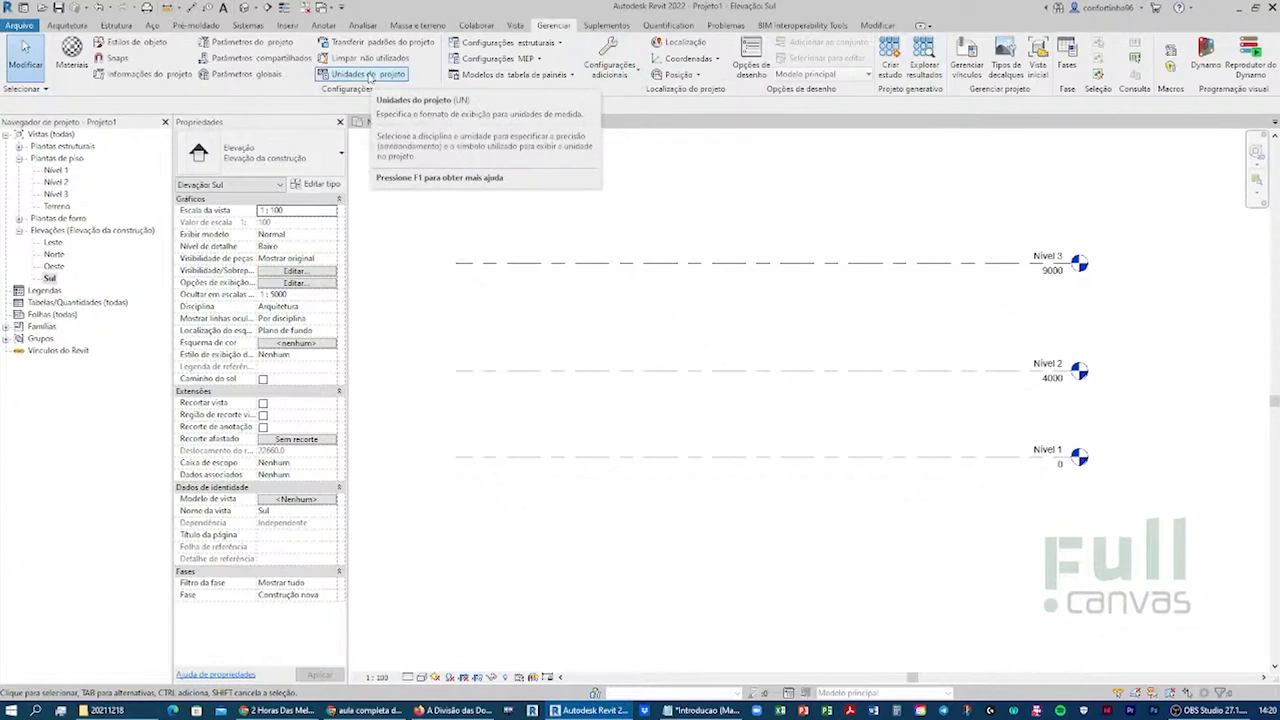
left_click(370, 75)
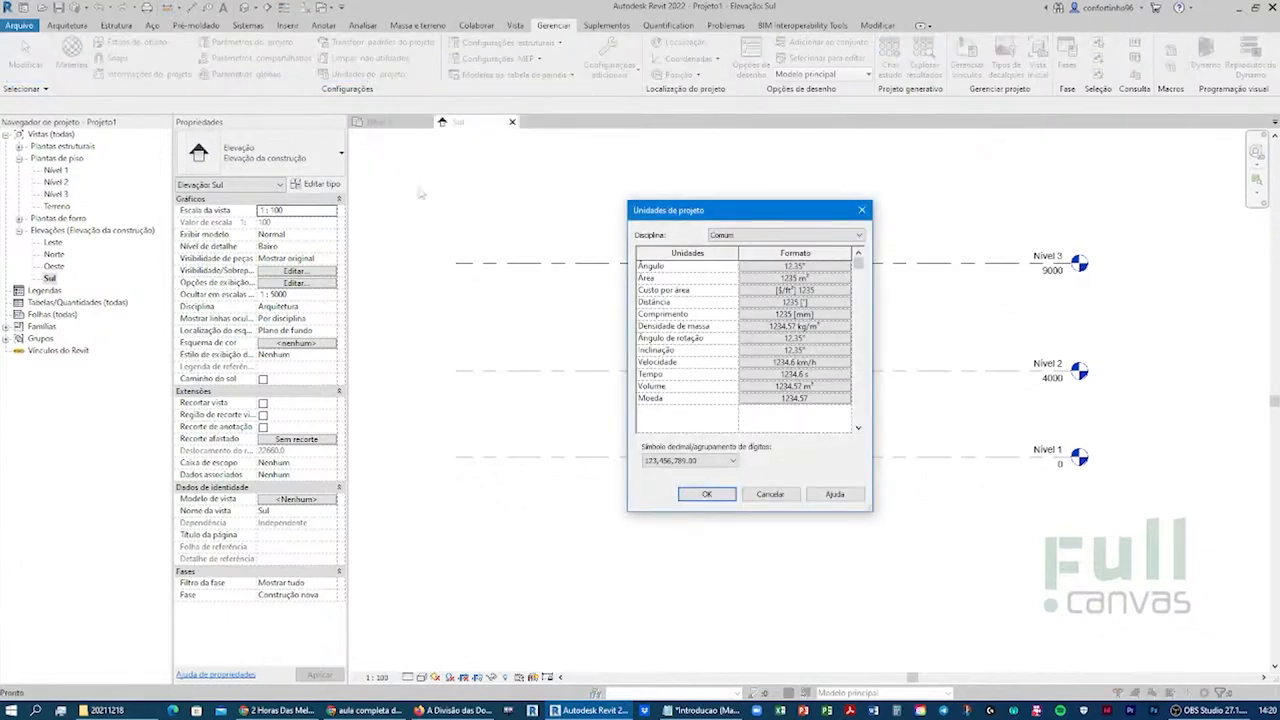
left_click(770, 494)
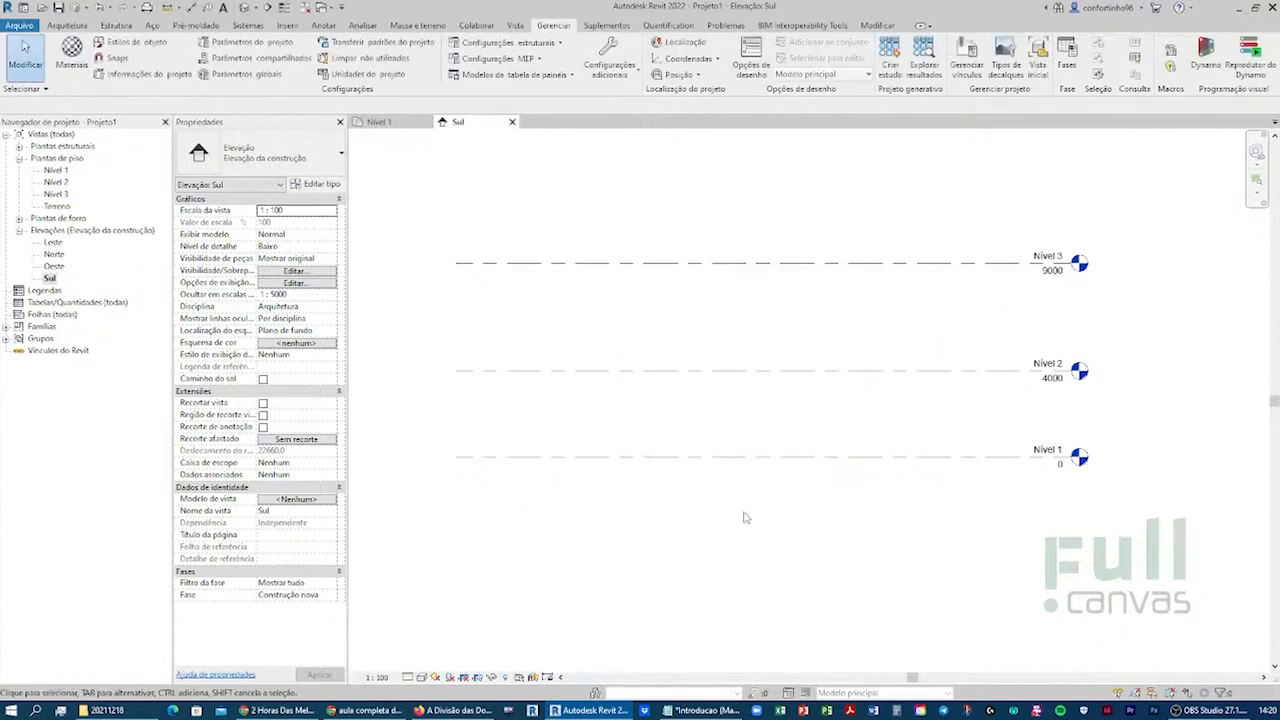
- In the project units, set the distance (Distância) format to metres with 2 decimal places
key("u")
key("n")
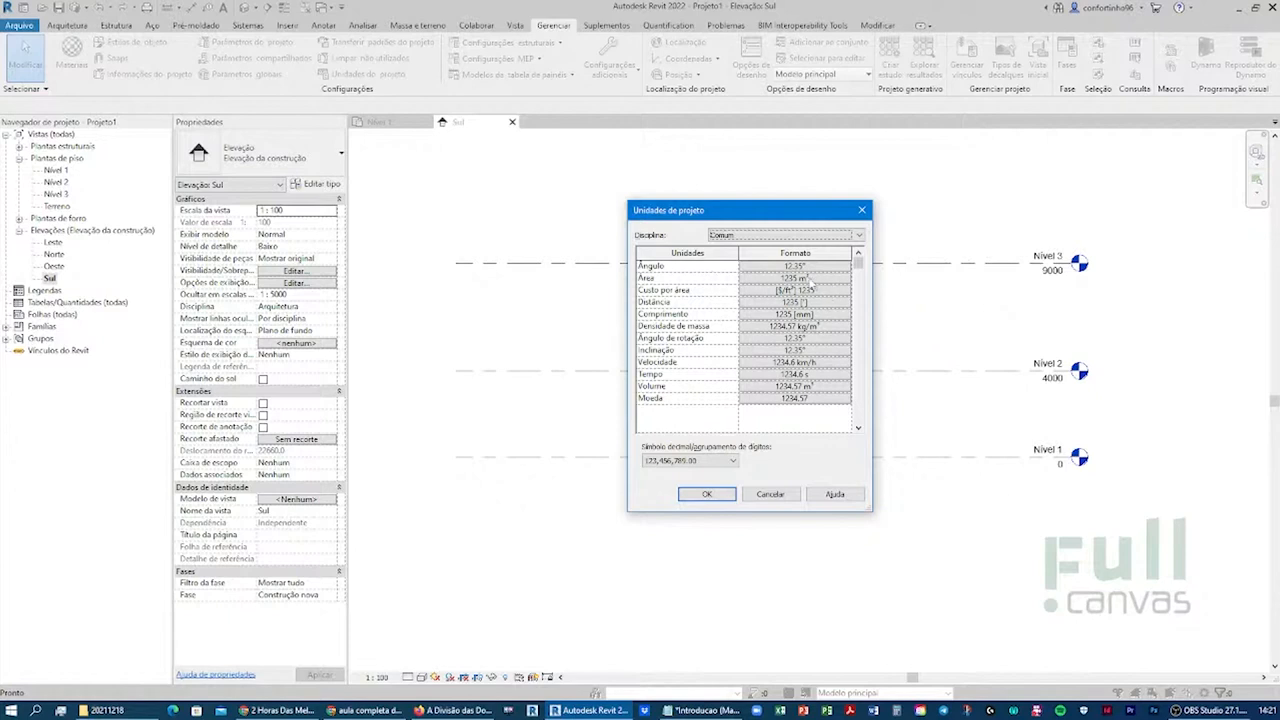
left_click(805, 303)
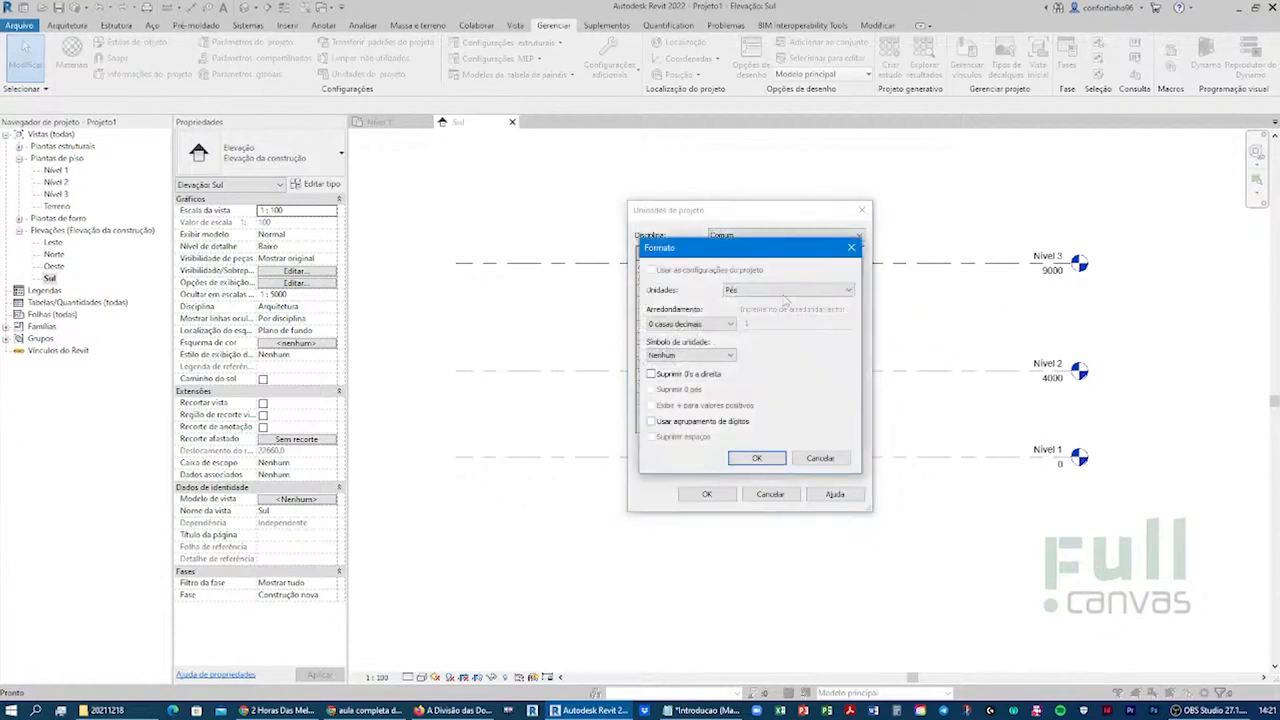
left_click(787, 293)
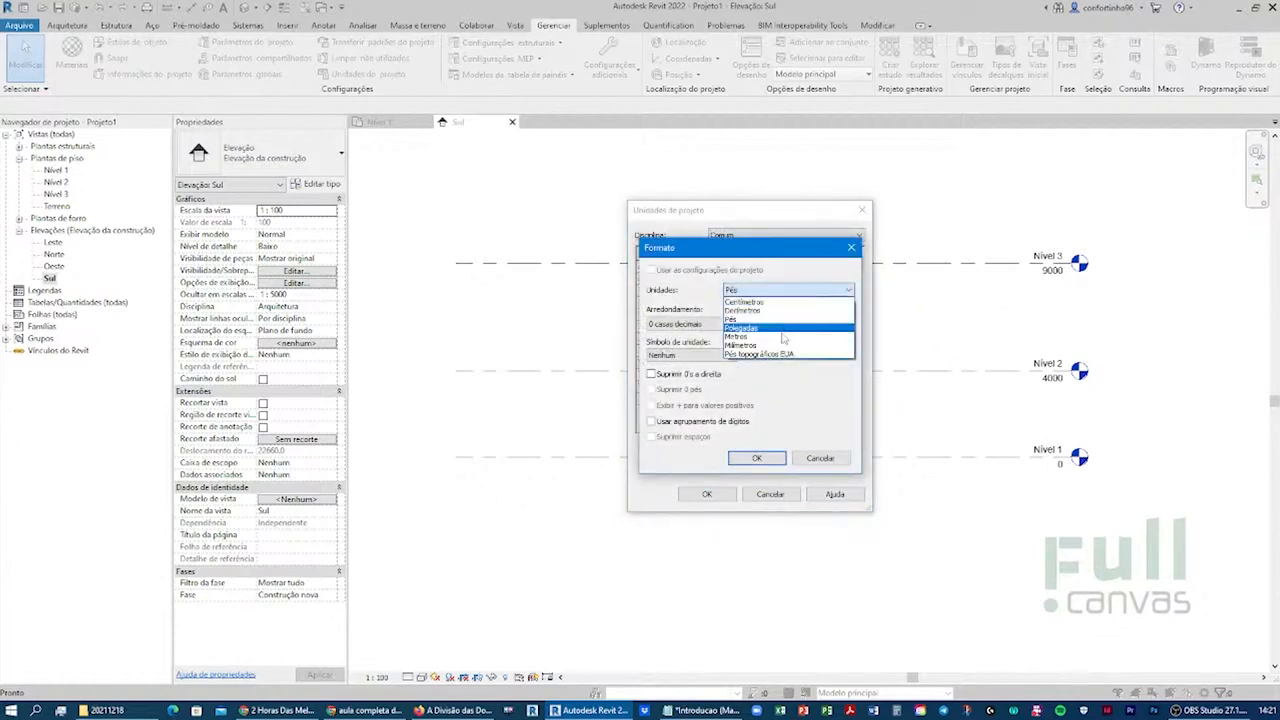
left_click(740, 337)
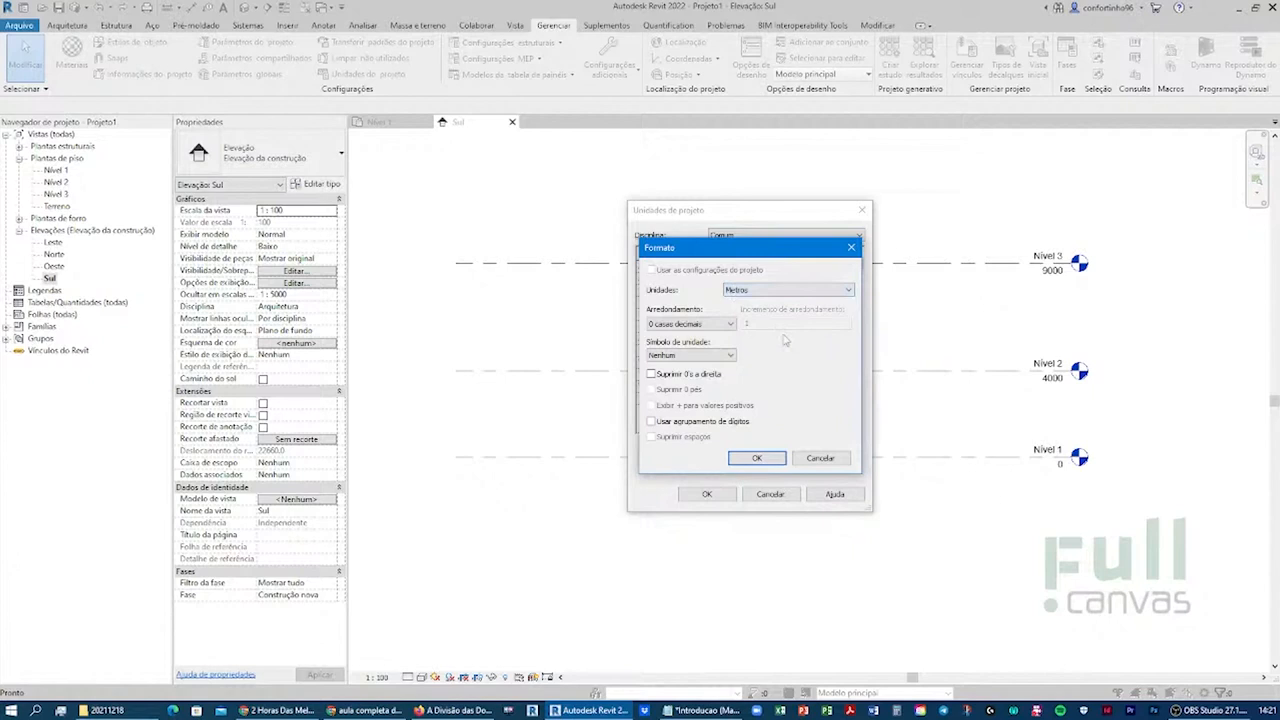
left_click(730, 325)
left_click(697, 379)
left_click(756, 458)
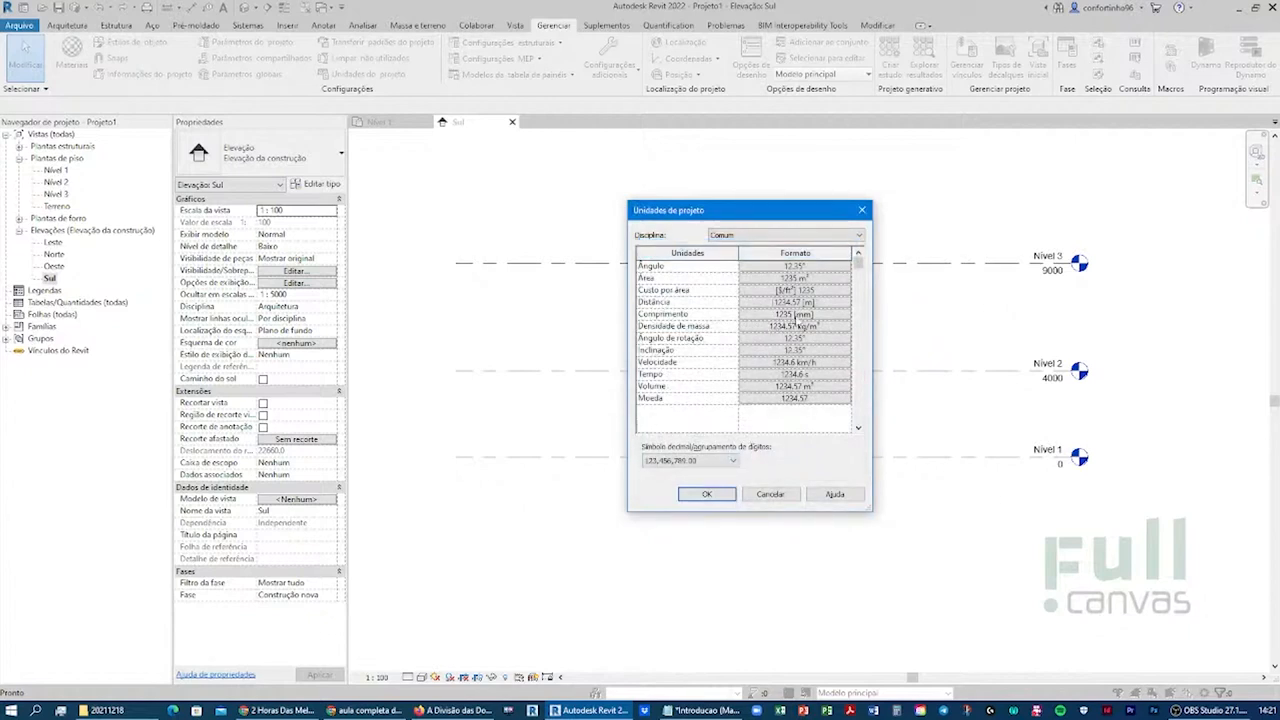
- Set the length (Comprimento) format to metres with 2 decimal places
left_click(795, 314)
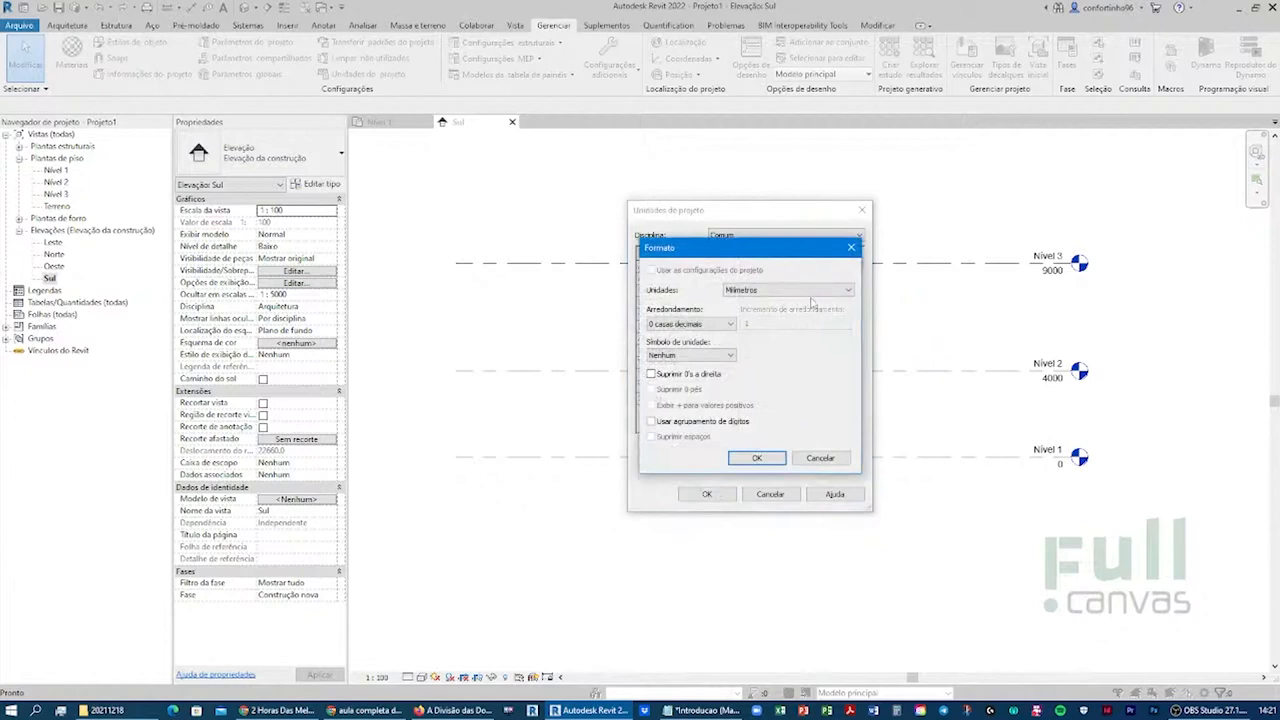
left_click(788, 289)
left_click(776, 340)
left_click(692, 324)
left_click(680, 379)
left_click(757, 458)
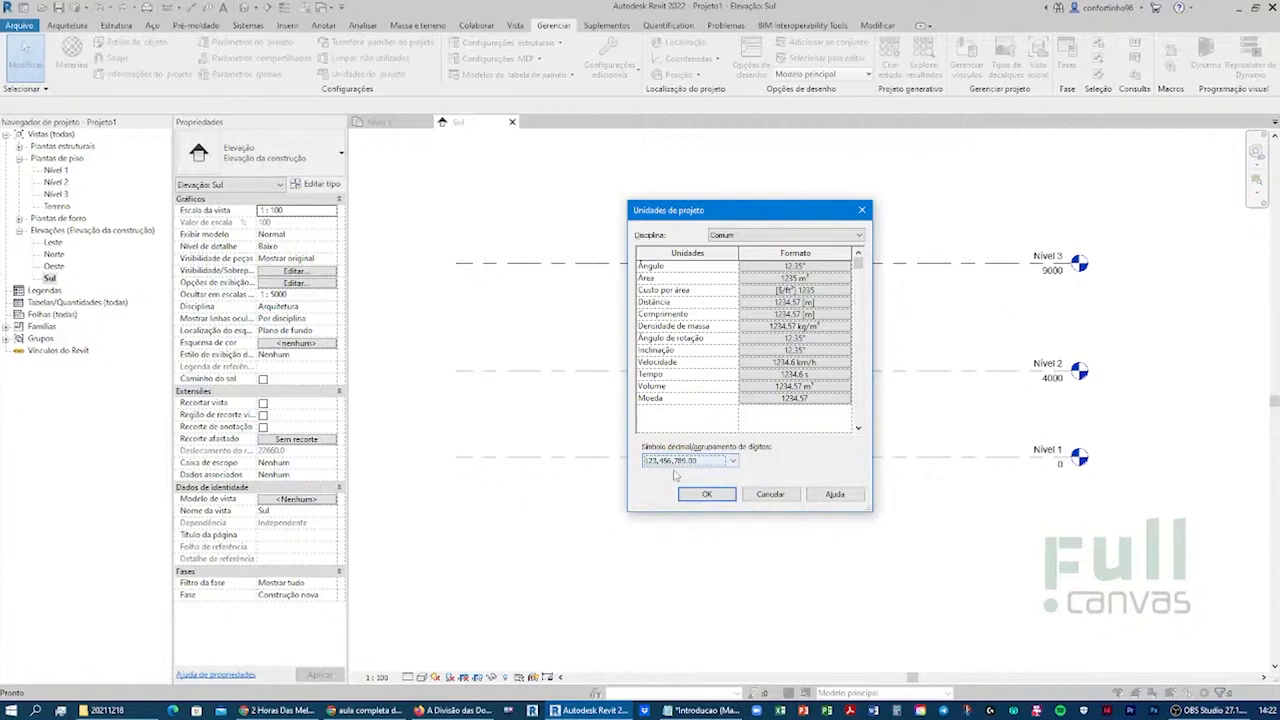
- Set the decimal symbol and digit grouping to 123.456.789,00 and apply the project units
left_click(733, 461)
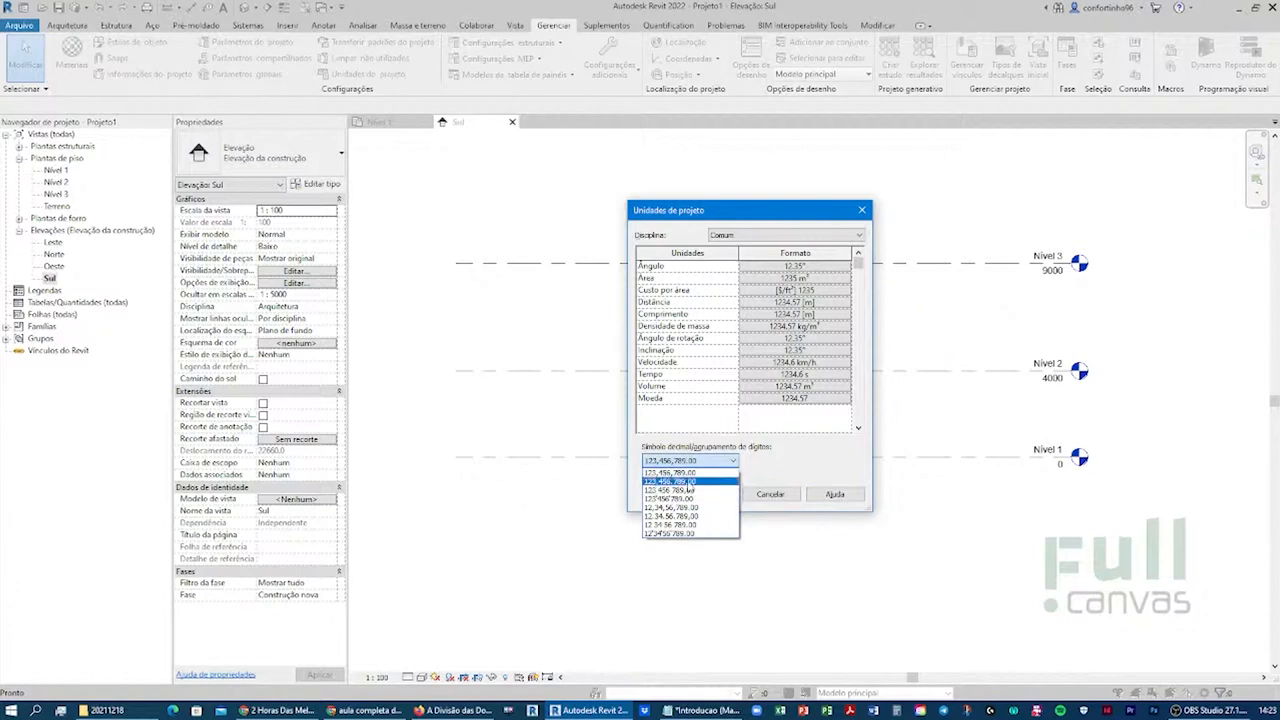
left_click(689, 483)
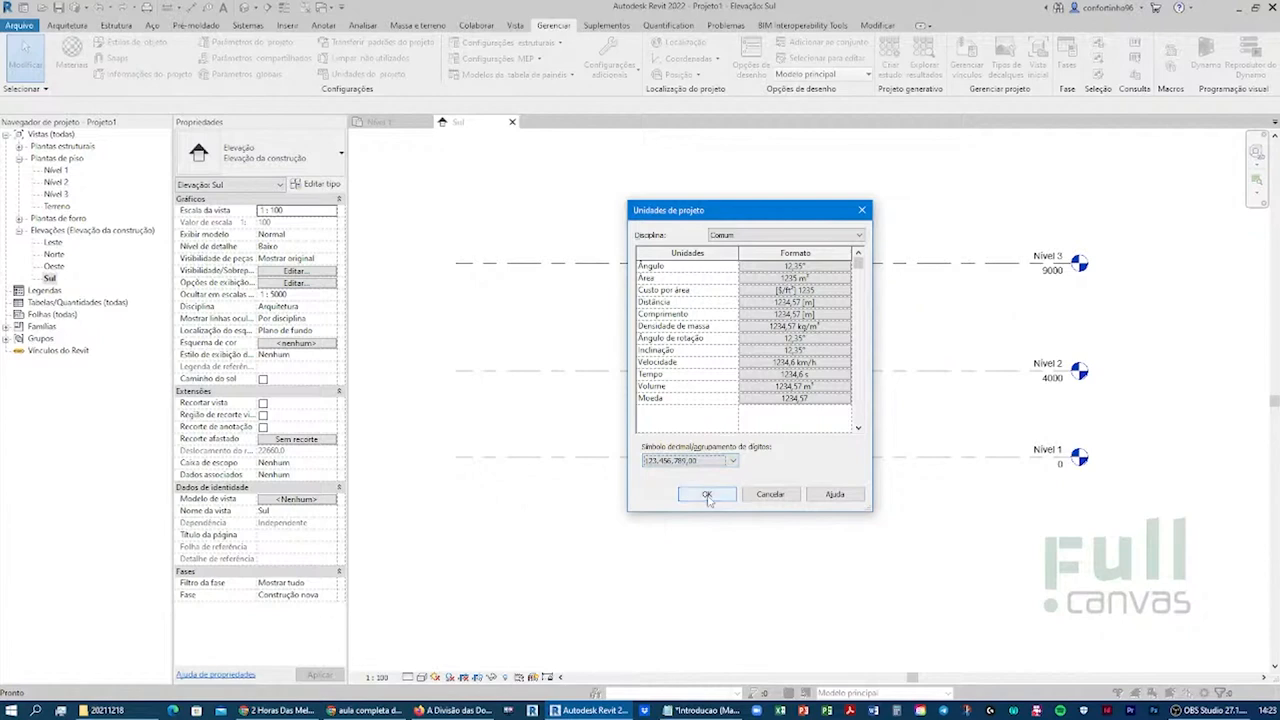
left_click(707, 495)
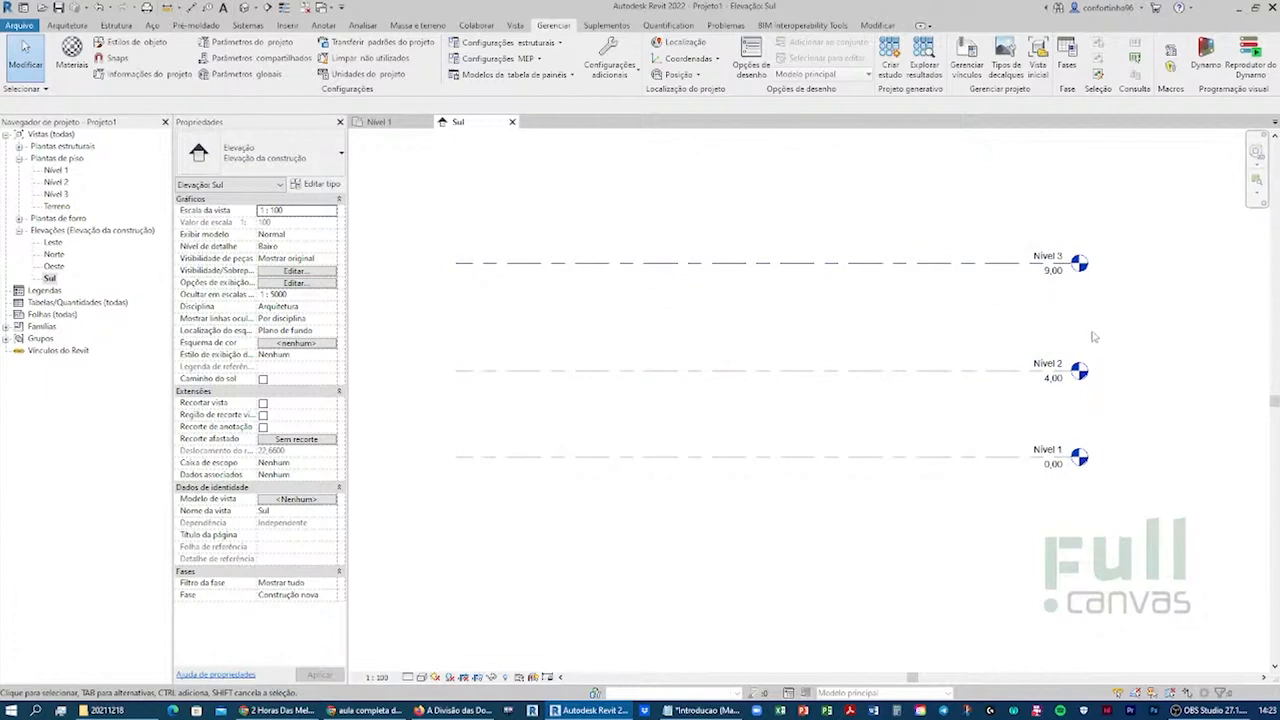
- Set the elevation of Nível 3 to 8 m in the south elevation
left_click(949, 377)
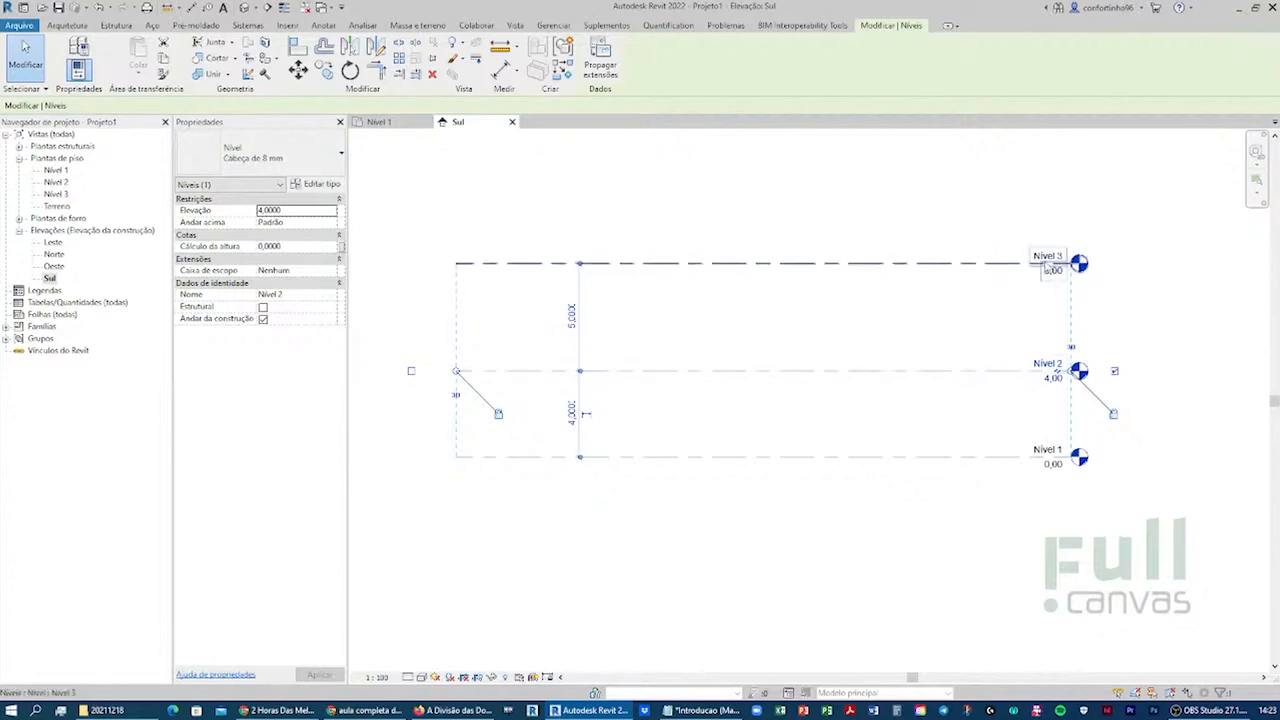
left_click(1053, 272)
left_click(1053, 272)
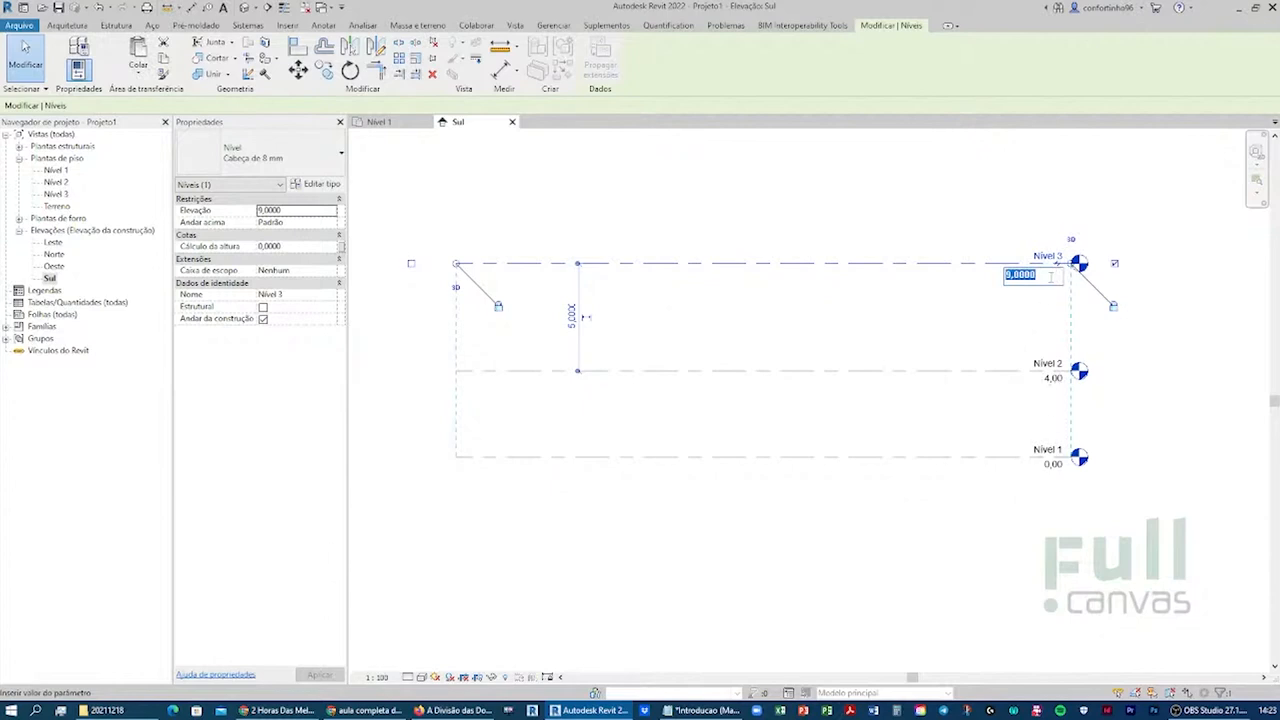
type("8")
key("Return")
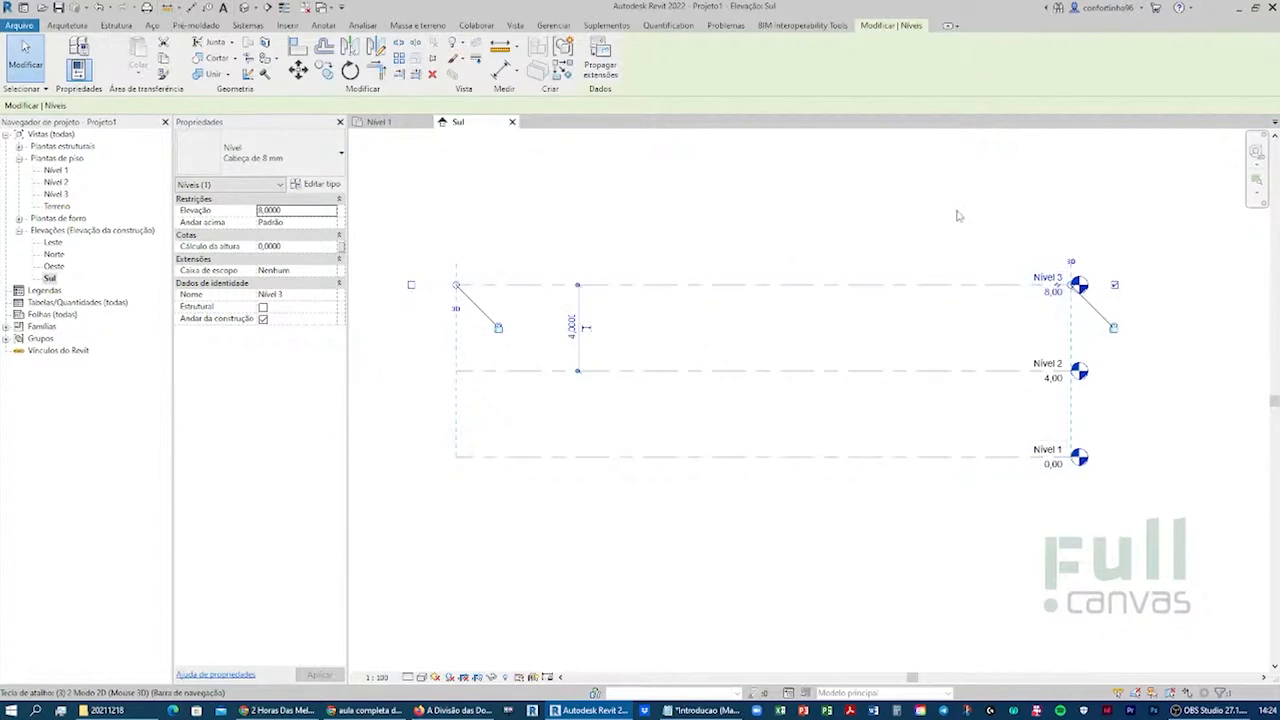
left_click(960, 252)
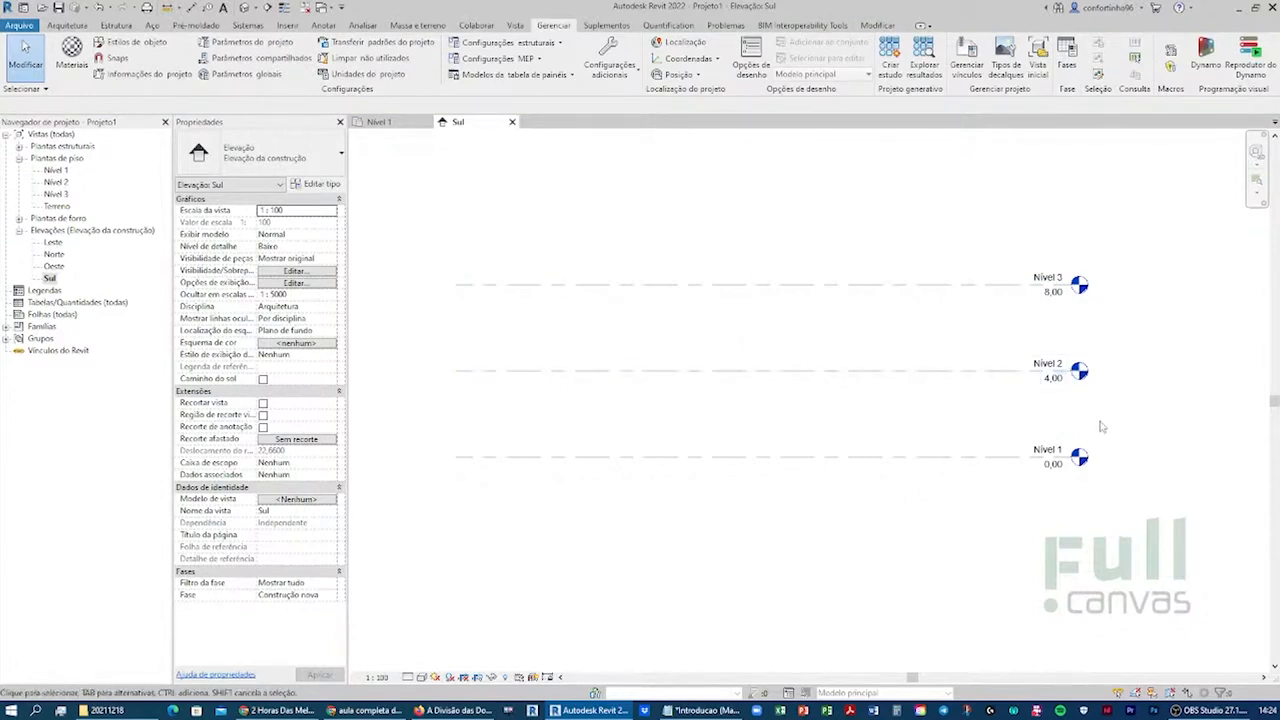
- Set the elevation of Nível 2 to 3,9 m
scroll(1010, 387, "down", 1)
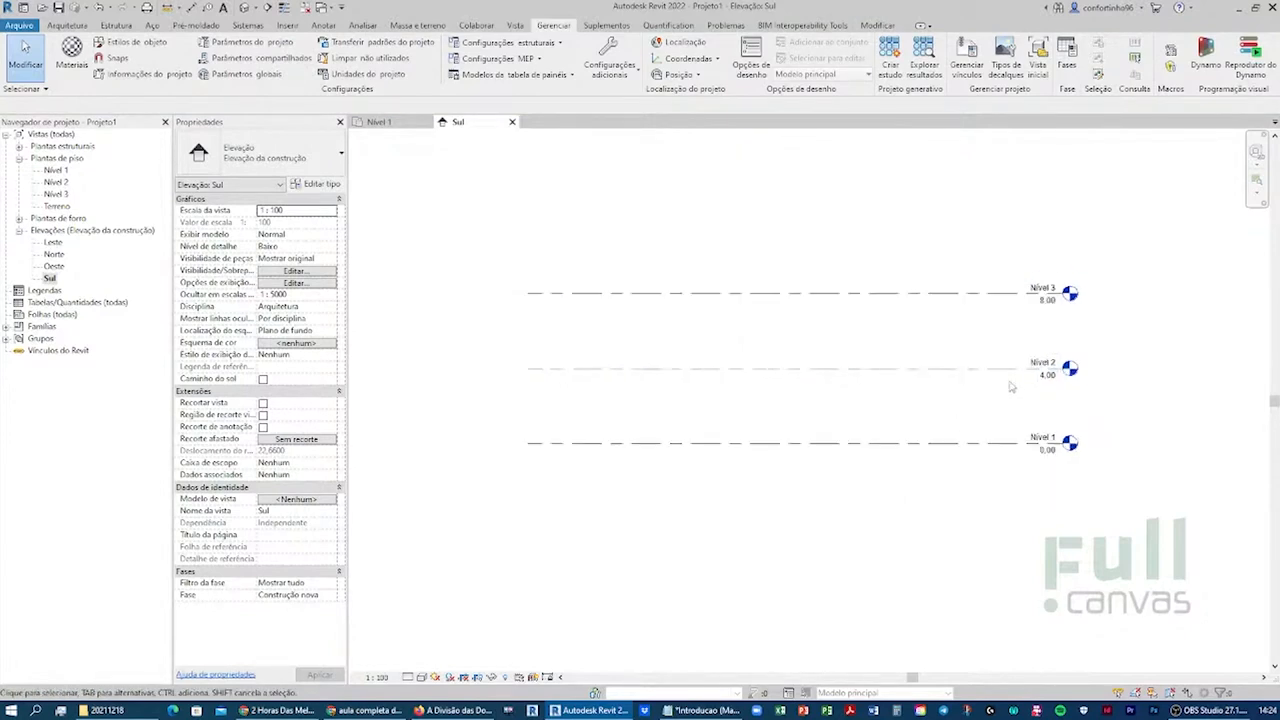
scroll(1008, 480, "down", 2)
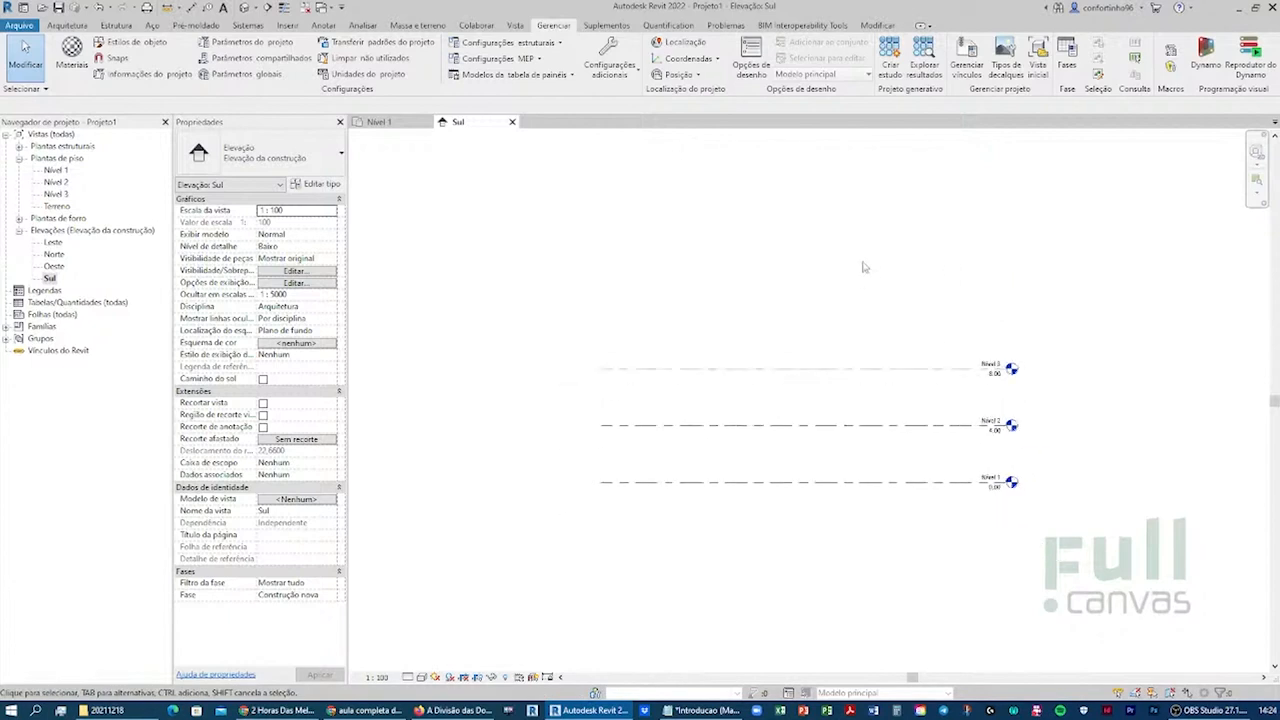
middle_click_drag(865, 267, 840, 260)
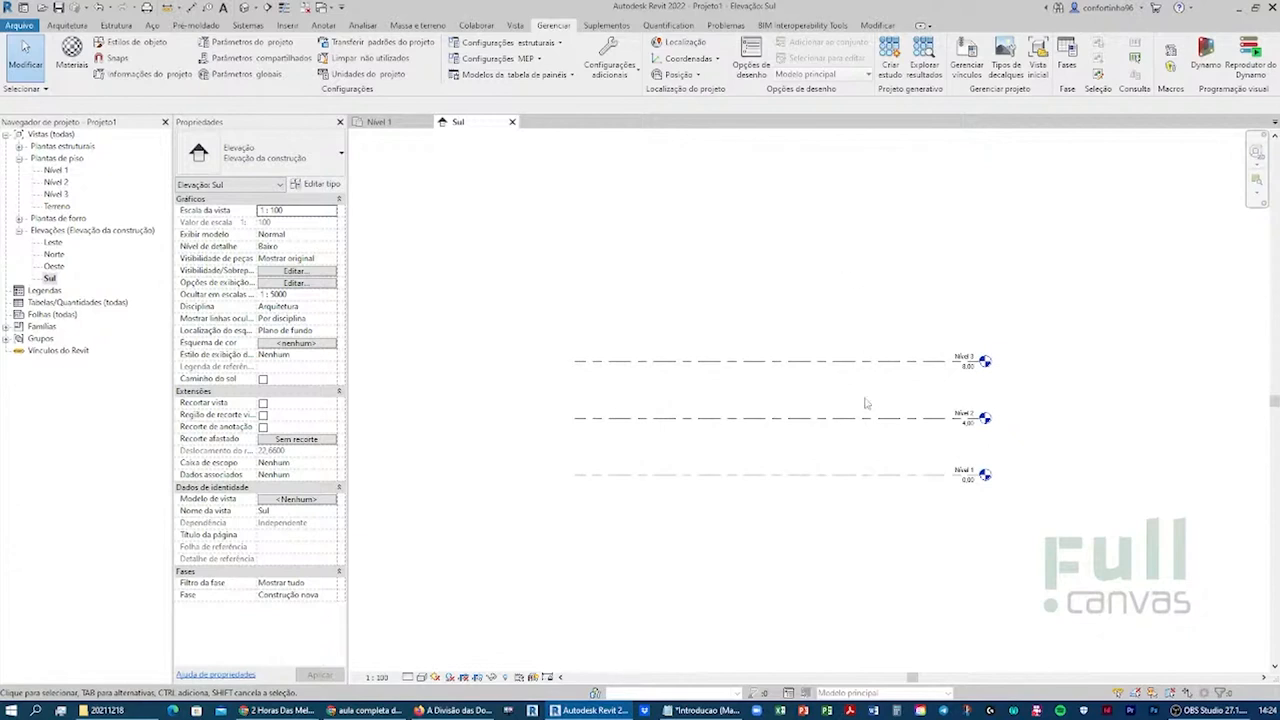
scroll(937, 400, "up", 3)
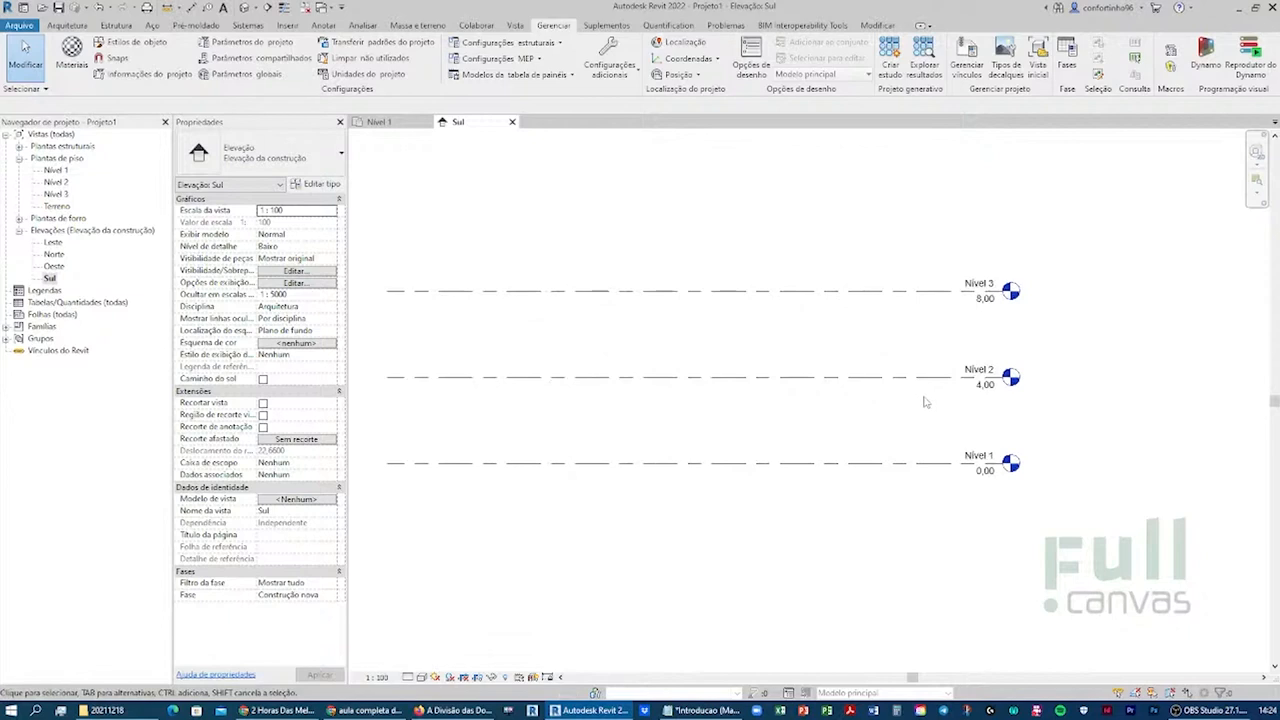
scroll(955, 370, "down", 2)
scroll(958, 363, "up", 3)
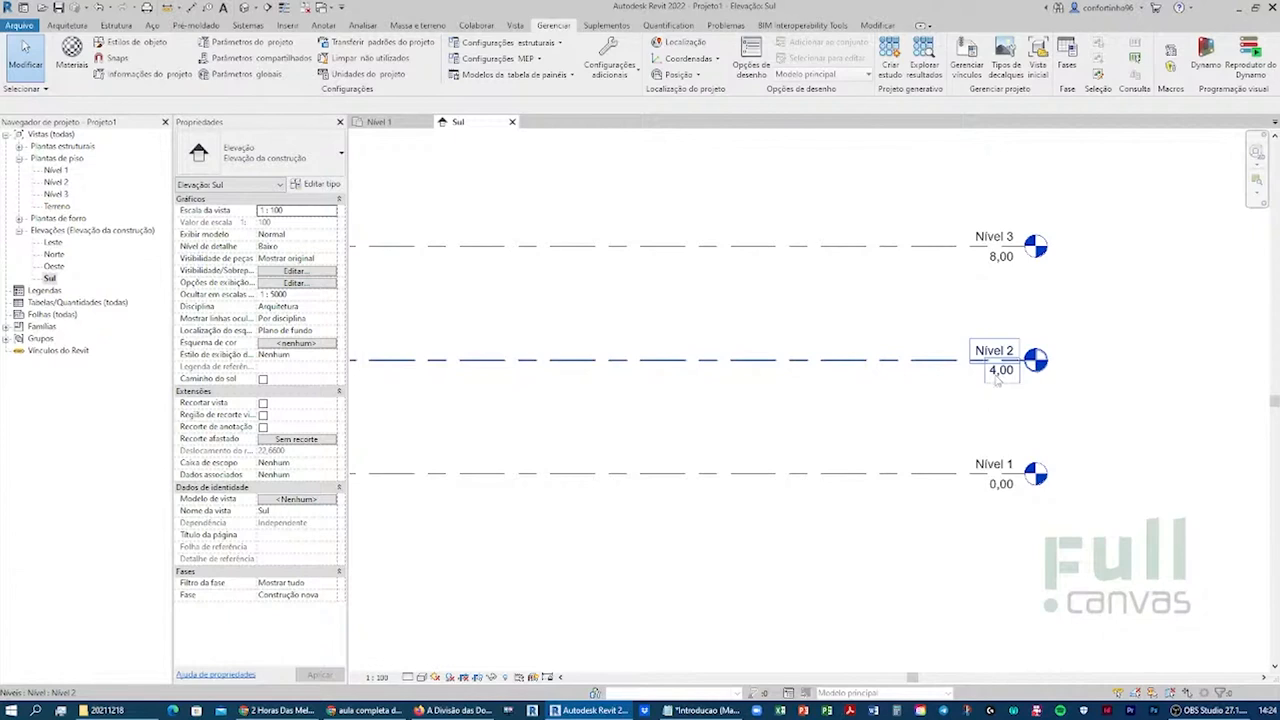
left_click(998, 378)
left_click(998, 377)
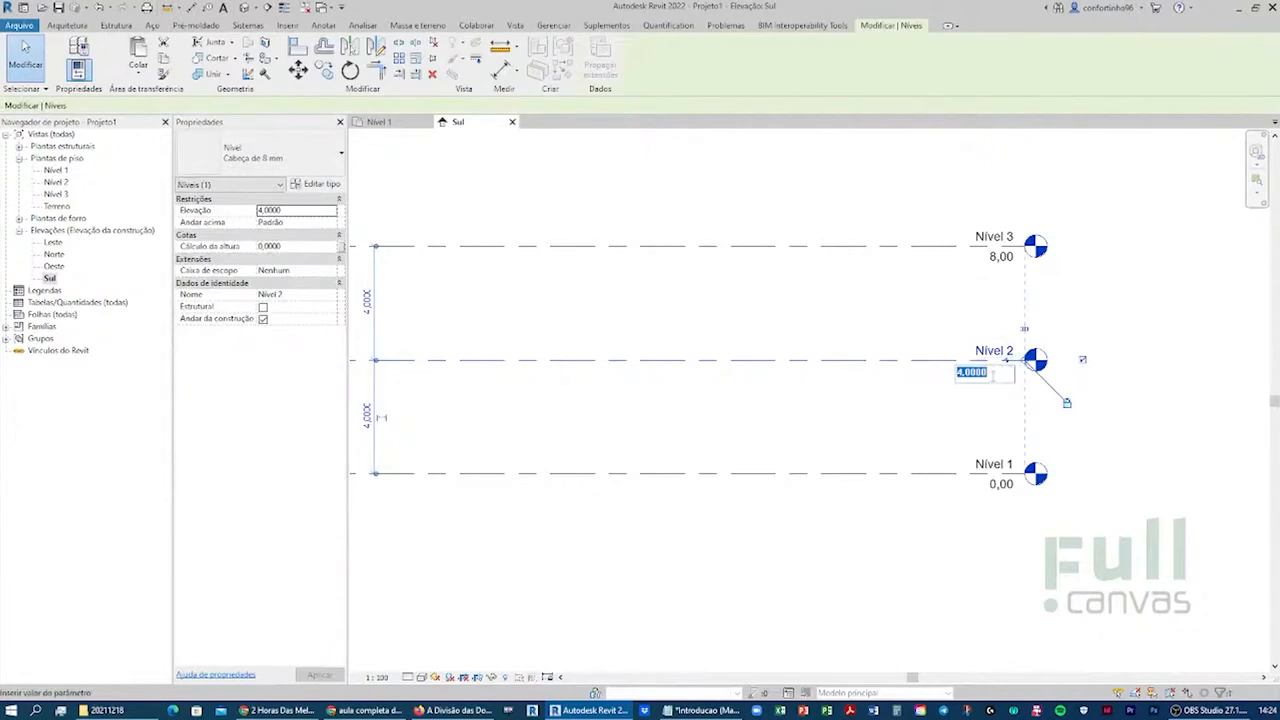
type("3,9")
key("Return")
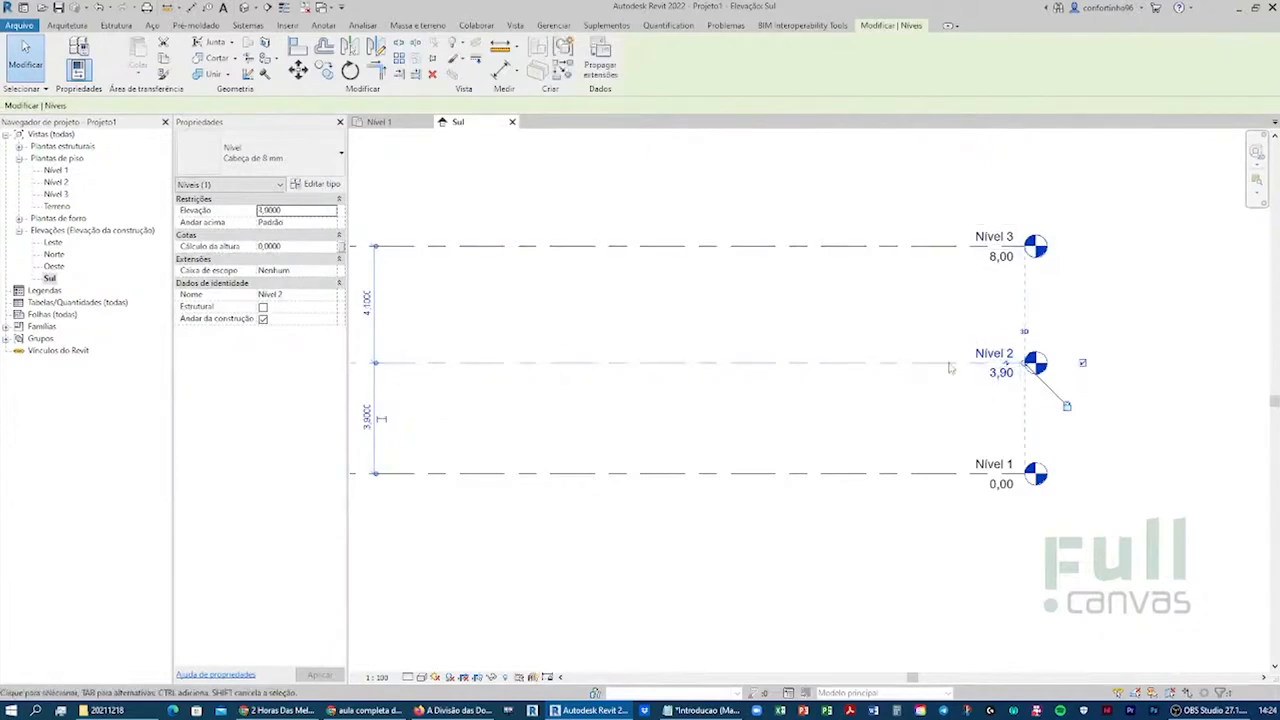
- Move the level dimension string beyond the level heads and lock its segment between Nível 1 and Nível 2
middle_click_drag(554, 334, 571, 323)
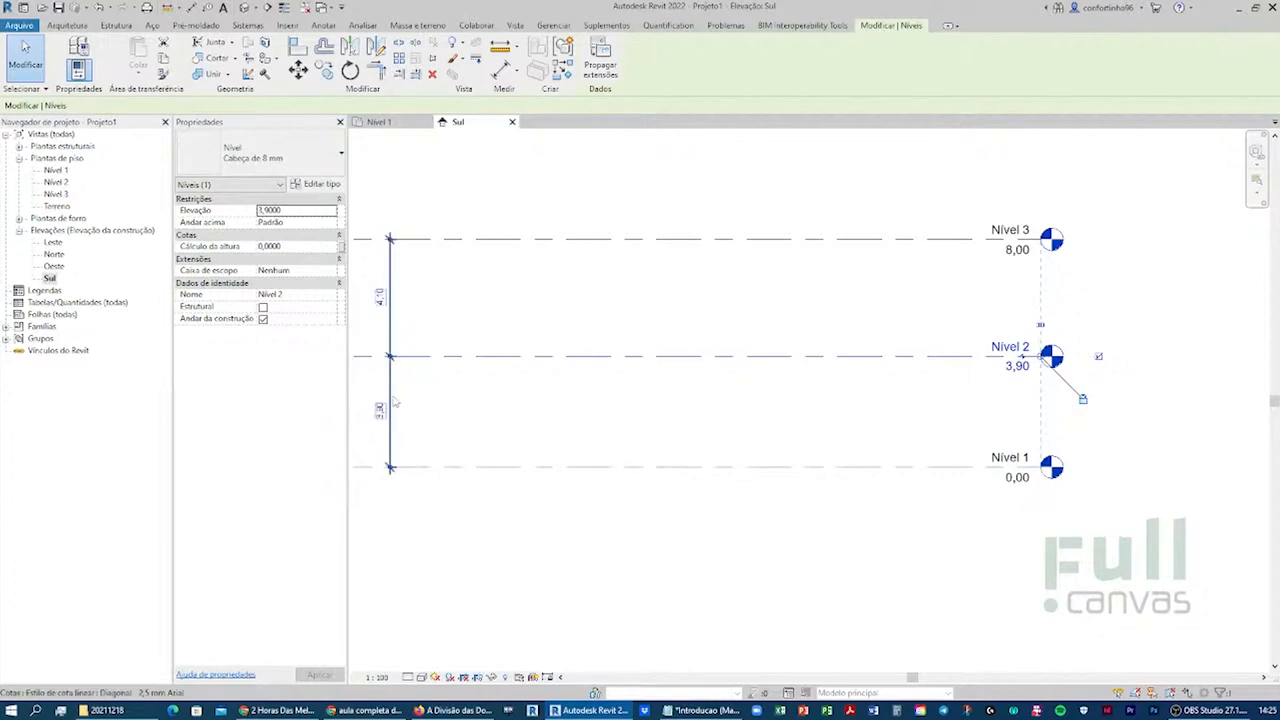
left_click_drag(393, 390, 1110, 405)
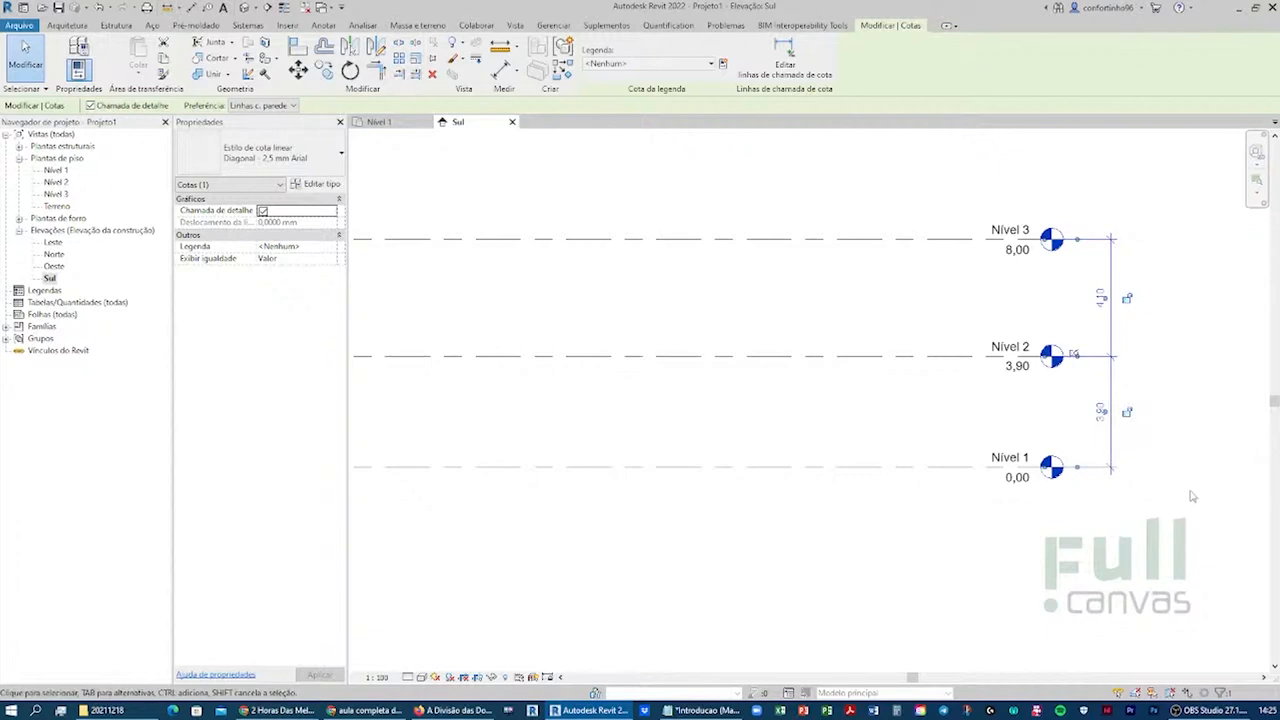
left_click(1127, 413)
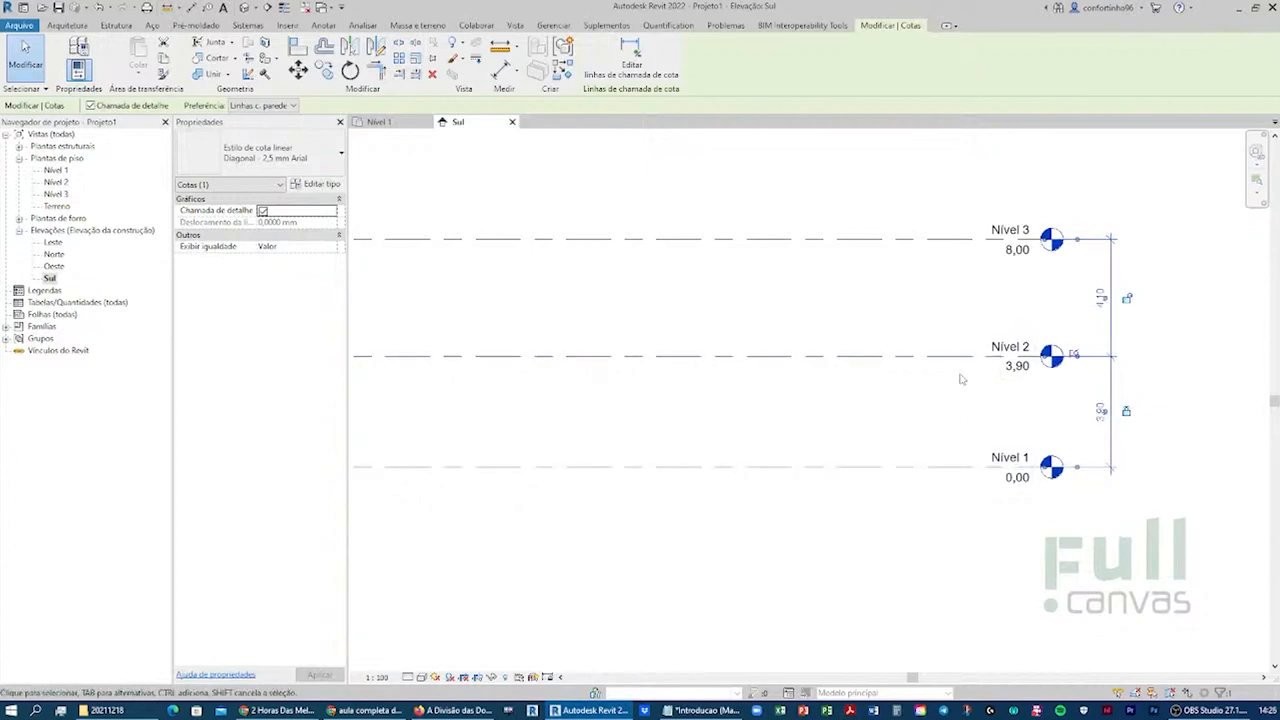
scroll(988, 369, "down", 1)
middle_click_drag(990, 369, 996, 396)
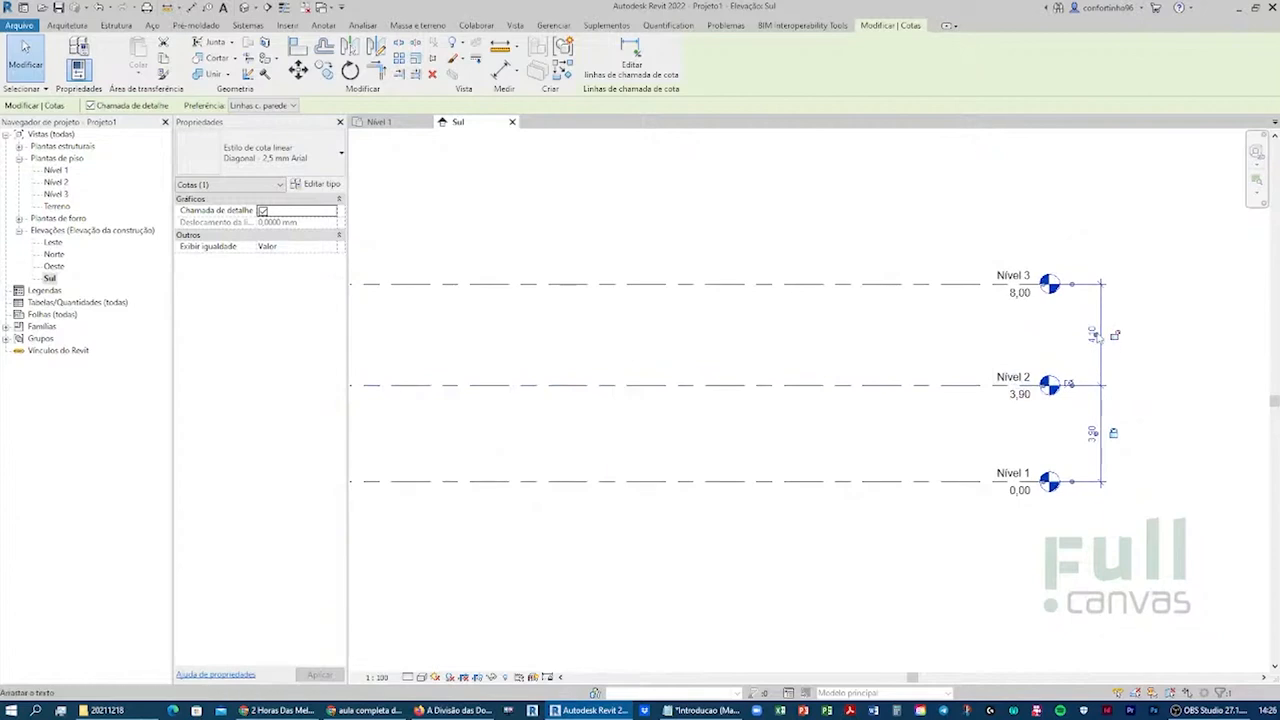
left_click(1090, 338)
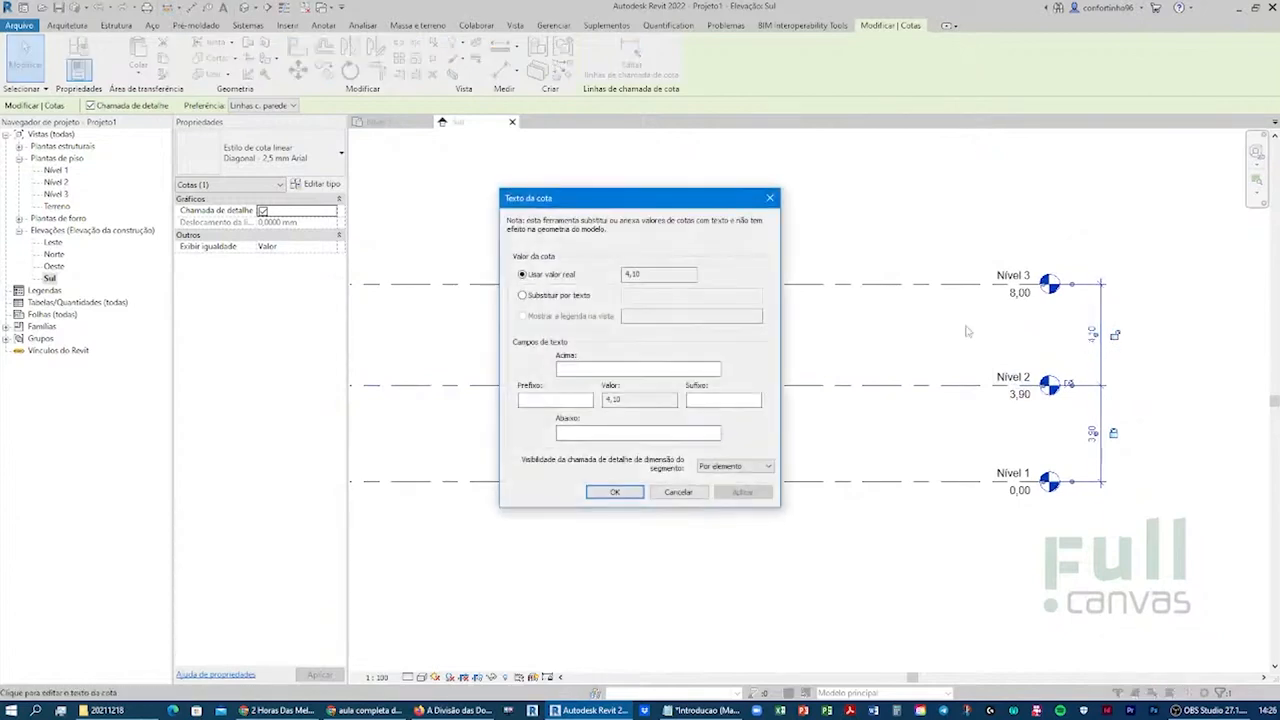
left_click(680, 491)
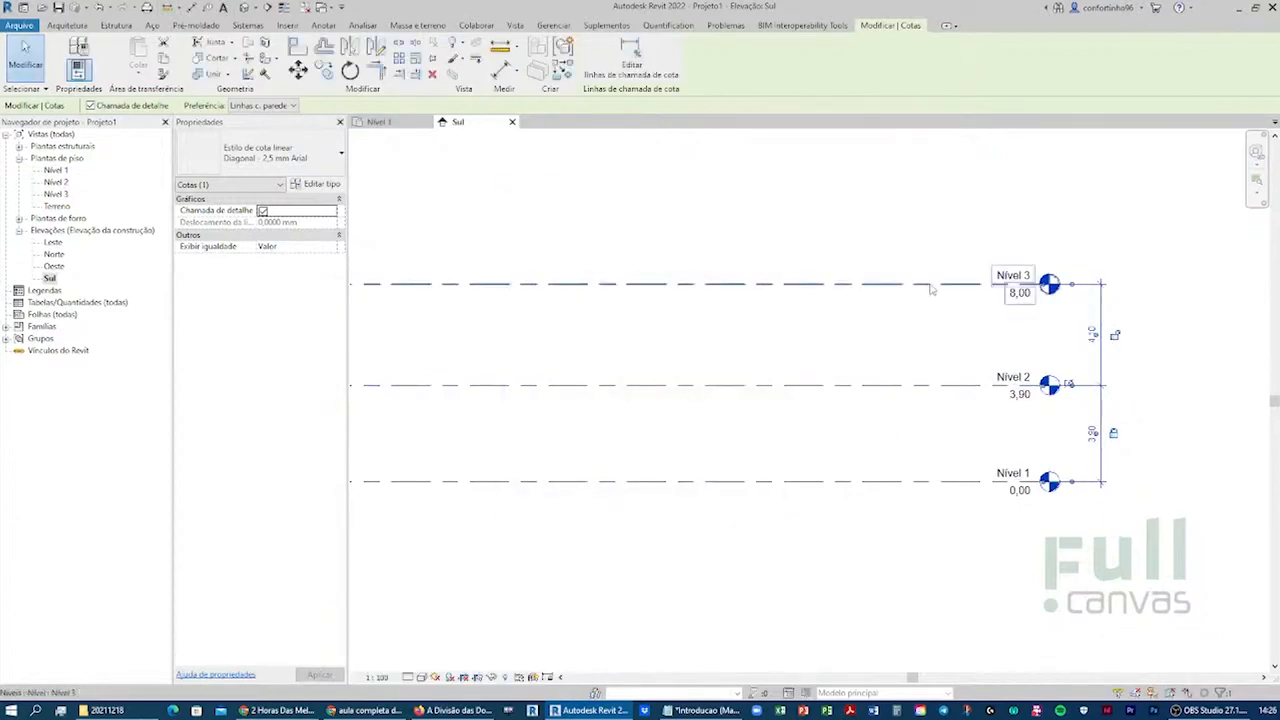
left_click(927, 285)
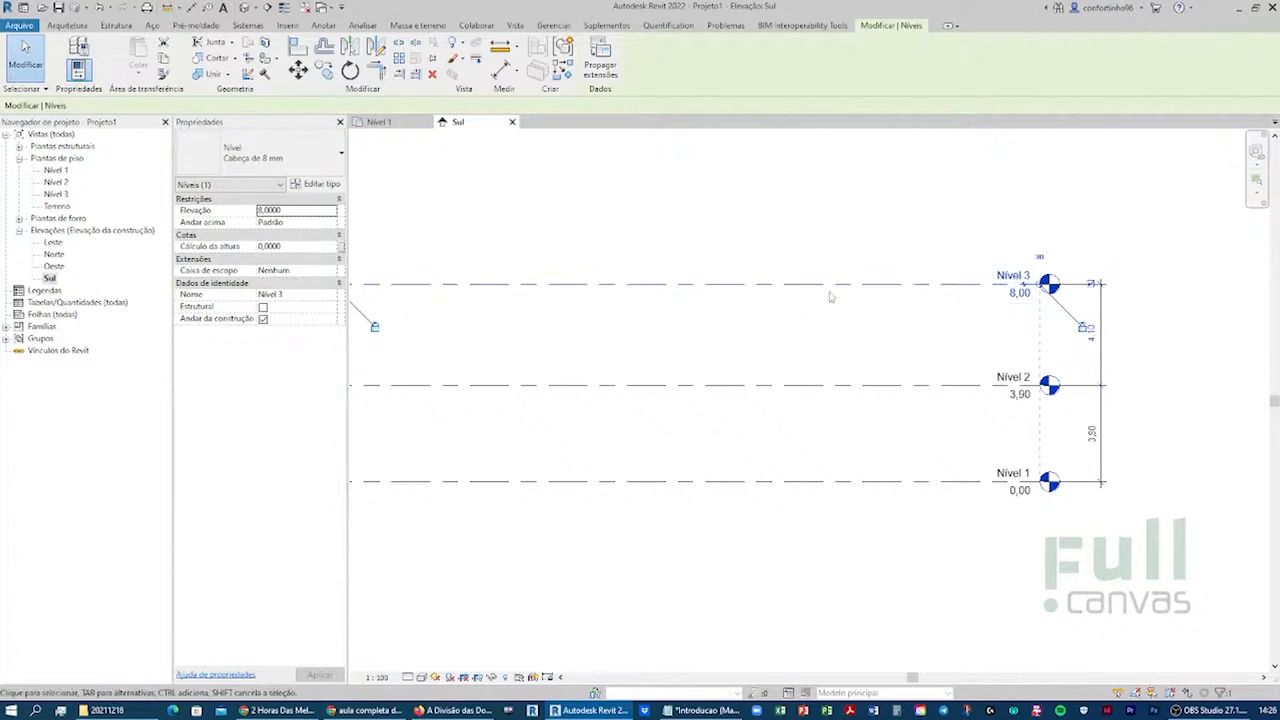
key("Escape")
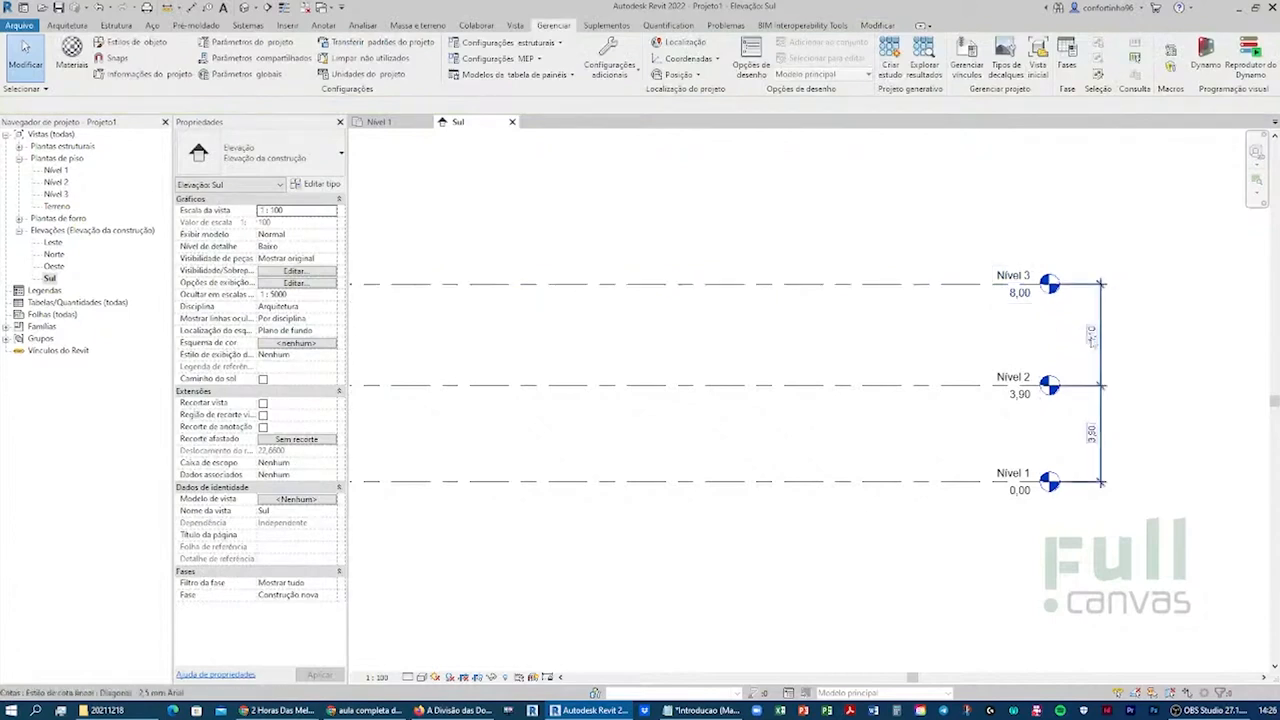
- Set the distance between Nível 2 and Nível 3 to 3,9 m through the level dimension
left_click(909, 291)
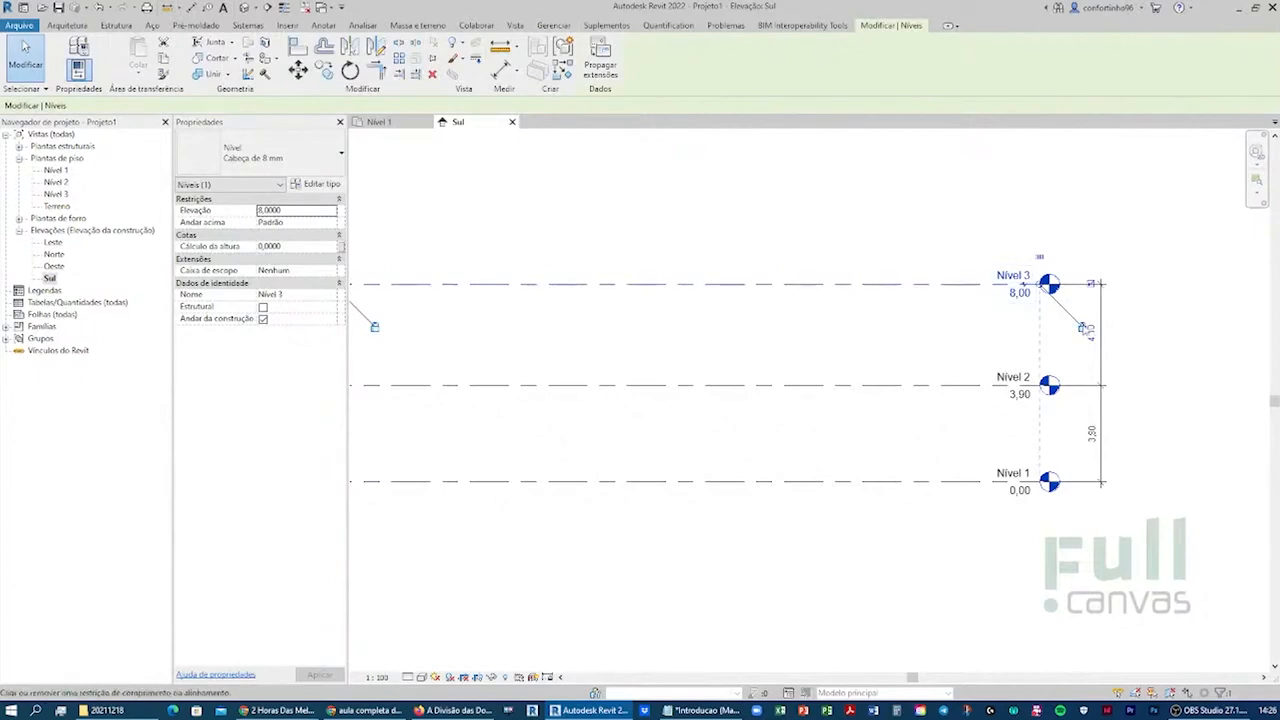
left_click(1090, 331)
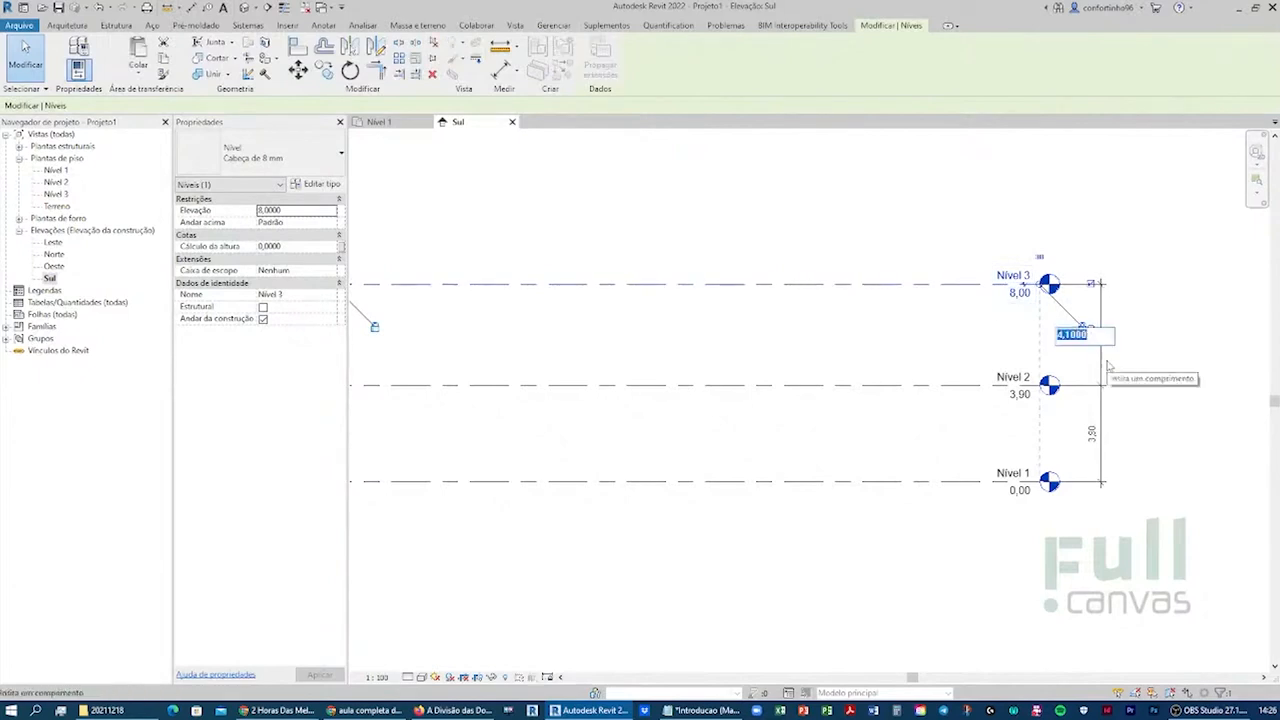
type("3,9")
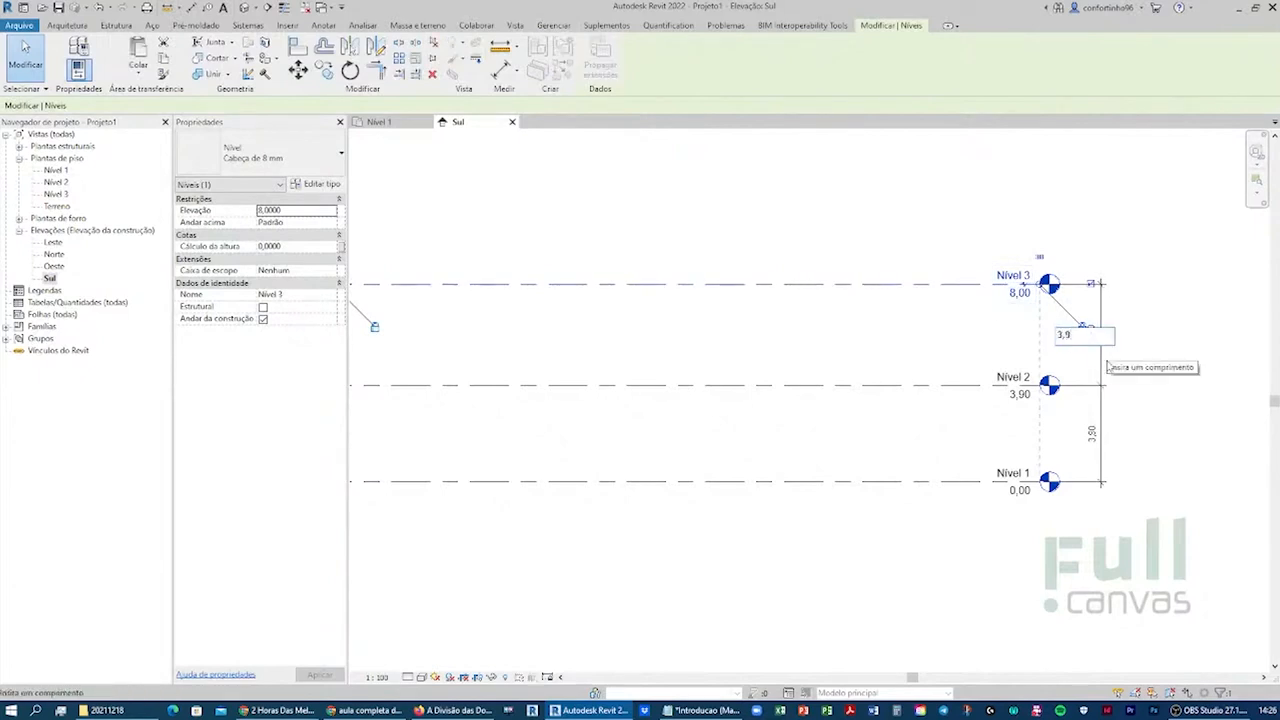
key("Return")
left_click(1122, 355)
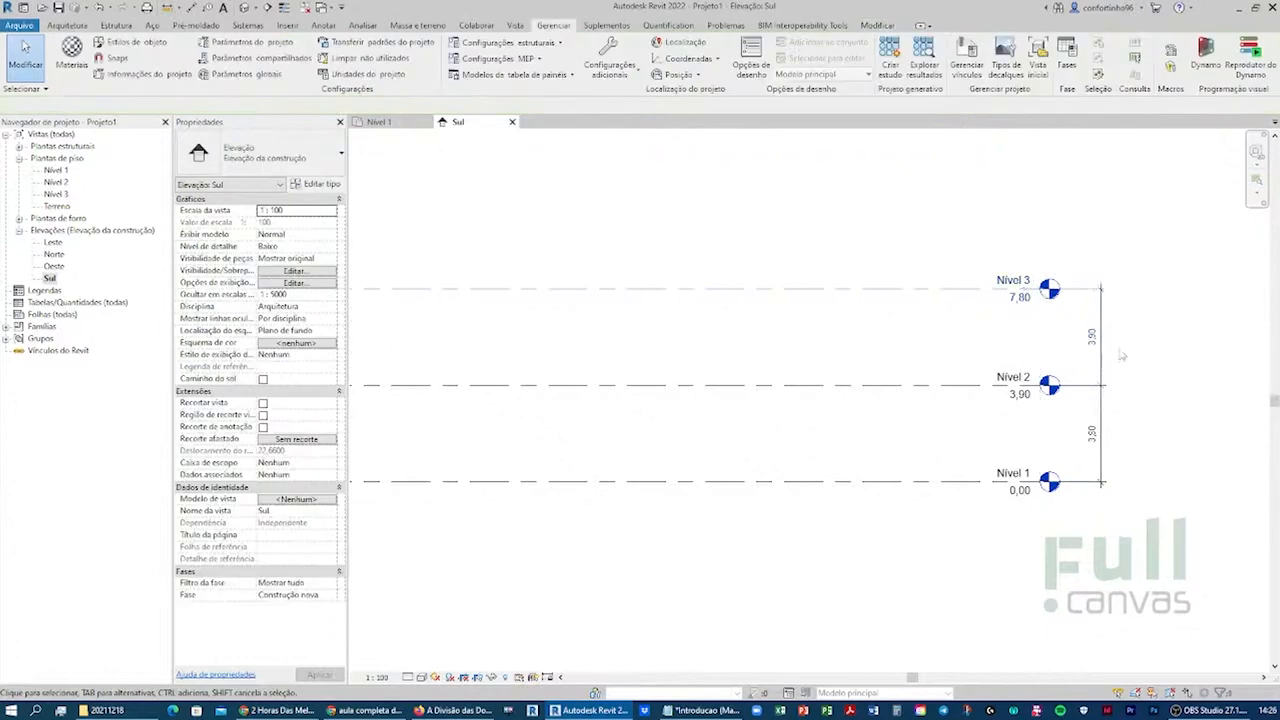
- Lock the dimension segment between Nível 2 and Nível 3 and unlock the segment between Nível 1 and Nível 2
left_click(1101, 320)
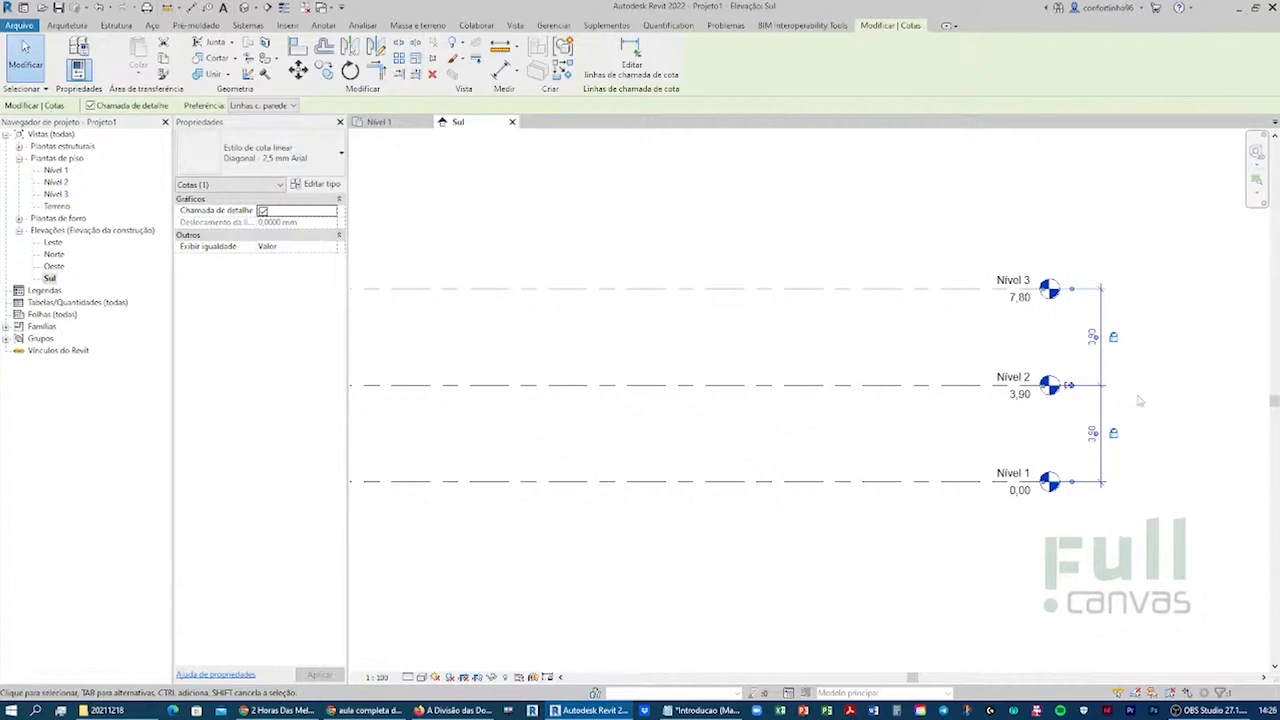
scroll(1140, 400, "down", 2)
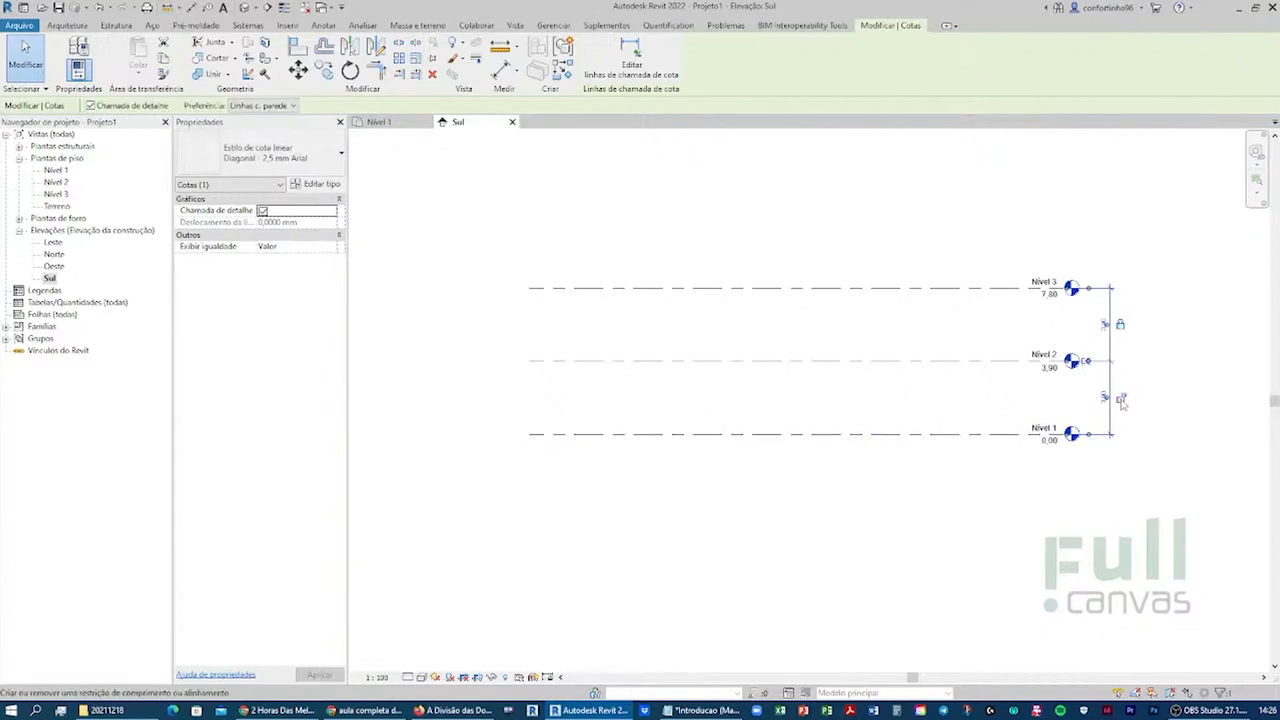
scroll(1135, 412, "up", 3)
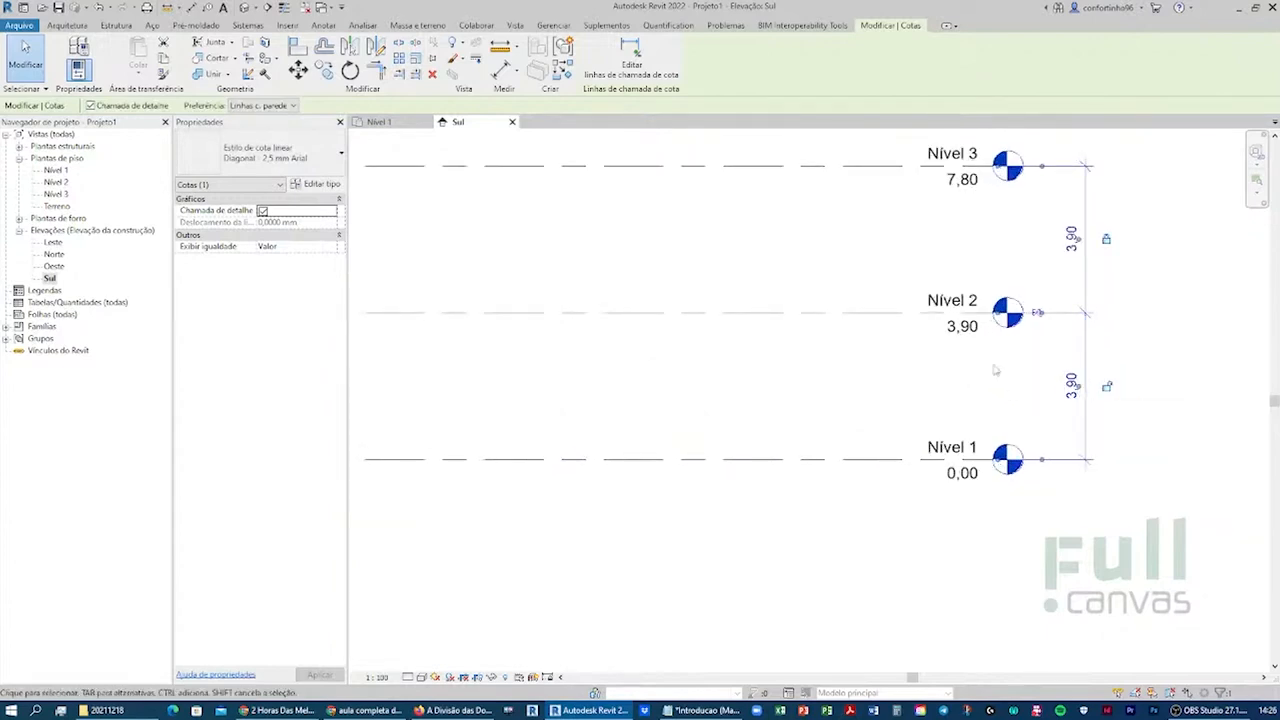
- Try setting the distance between Nível 1 and Nível 2 to 3 m through the level dimension
left_click(839, 320)
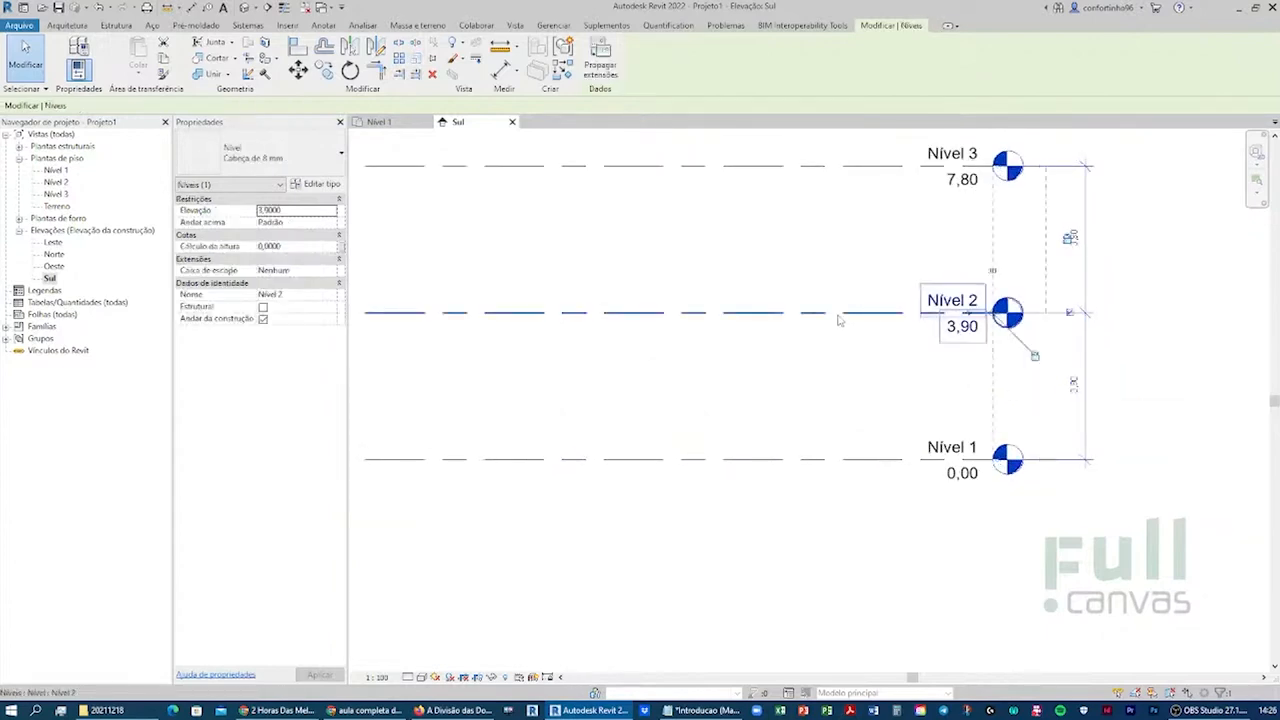
left_click(1071, 385)
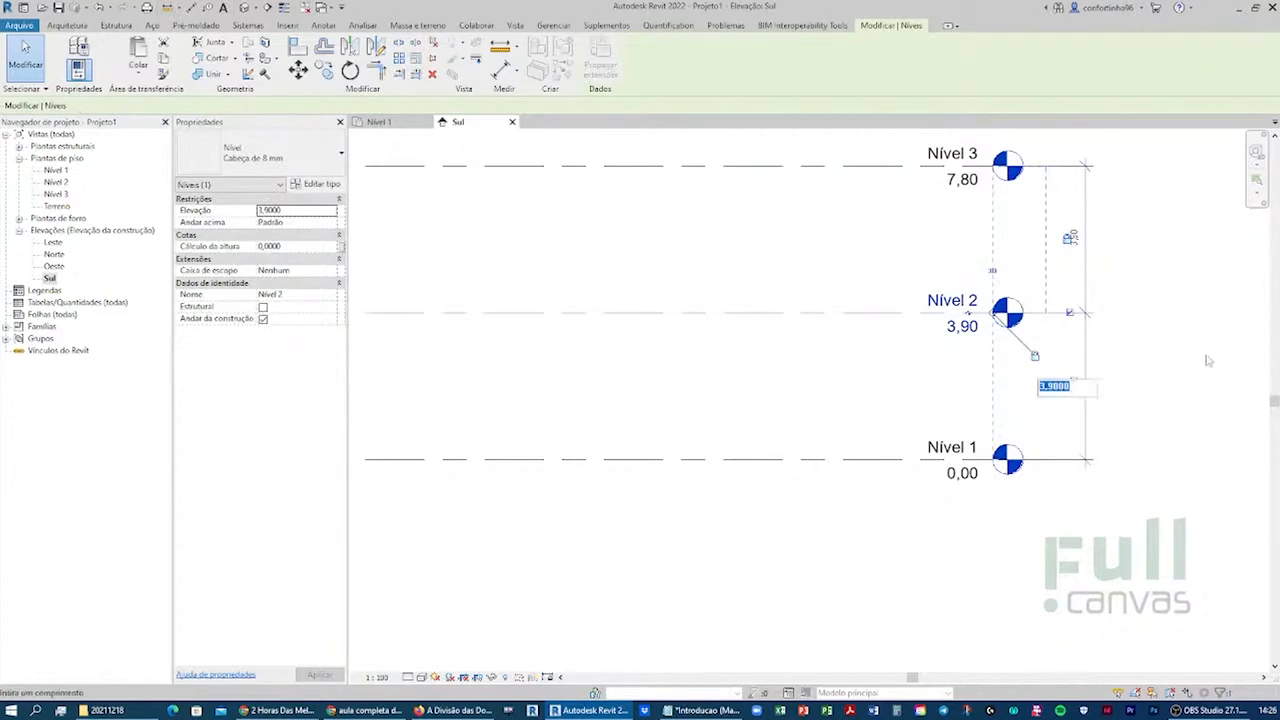
type("3")
key("Return")
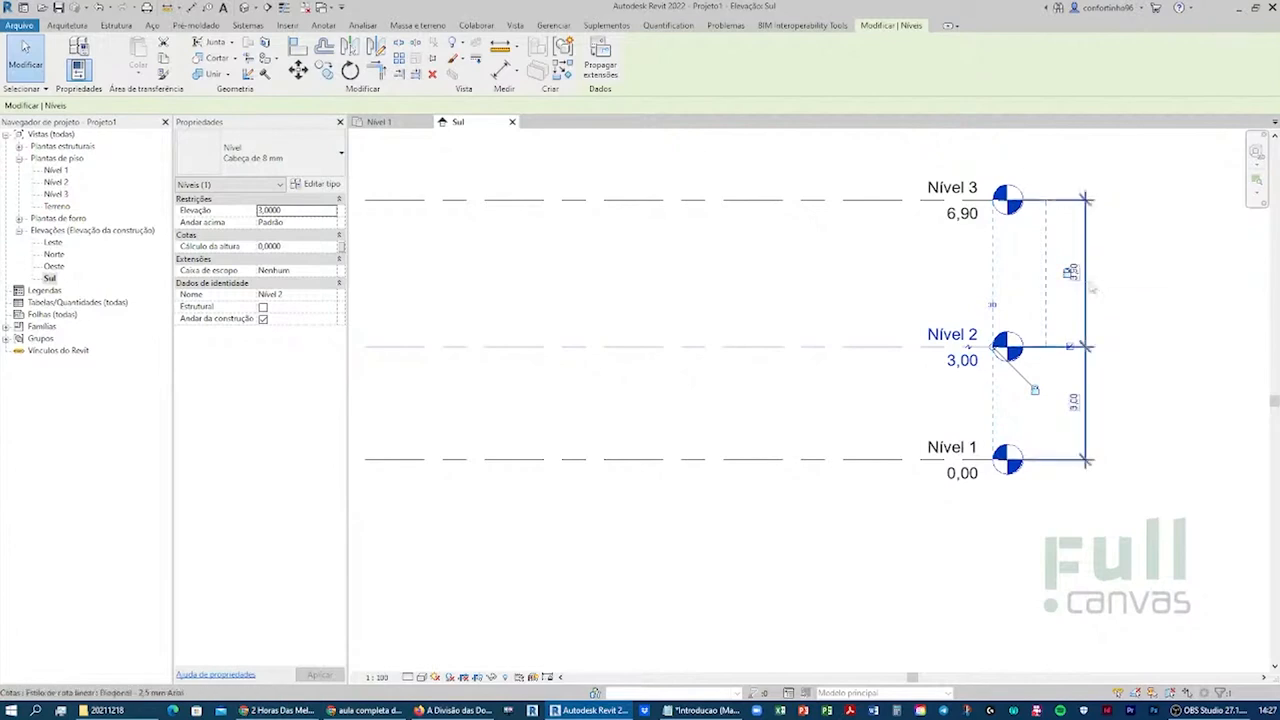
- Undo the last change to the distance between Nível 1 and Nível 2
scroll(1109, 300, "down", 2)
middle_click_drag(1110, 301, 1133, 316)
scroll(1133, 316, "up", 1)
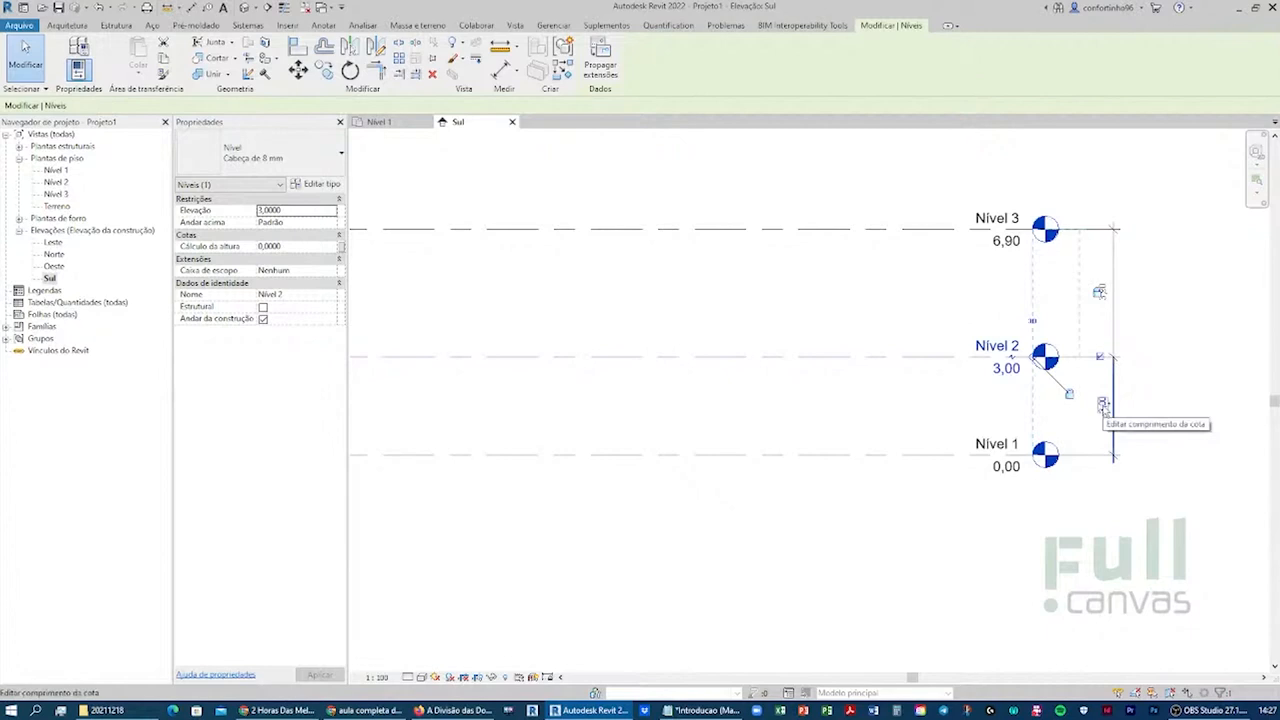
left_click(1103, 404)
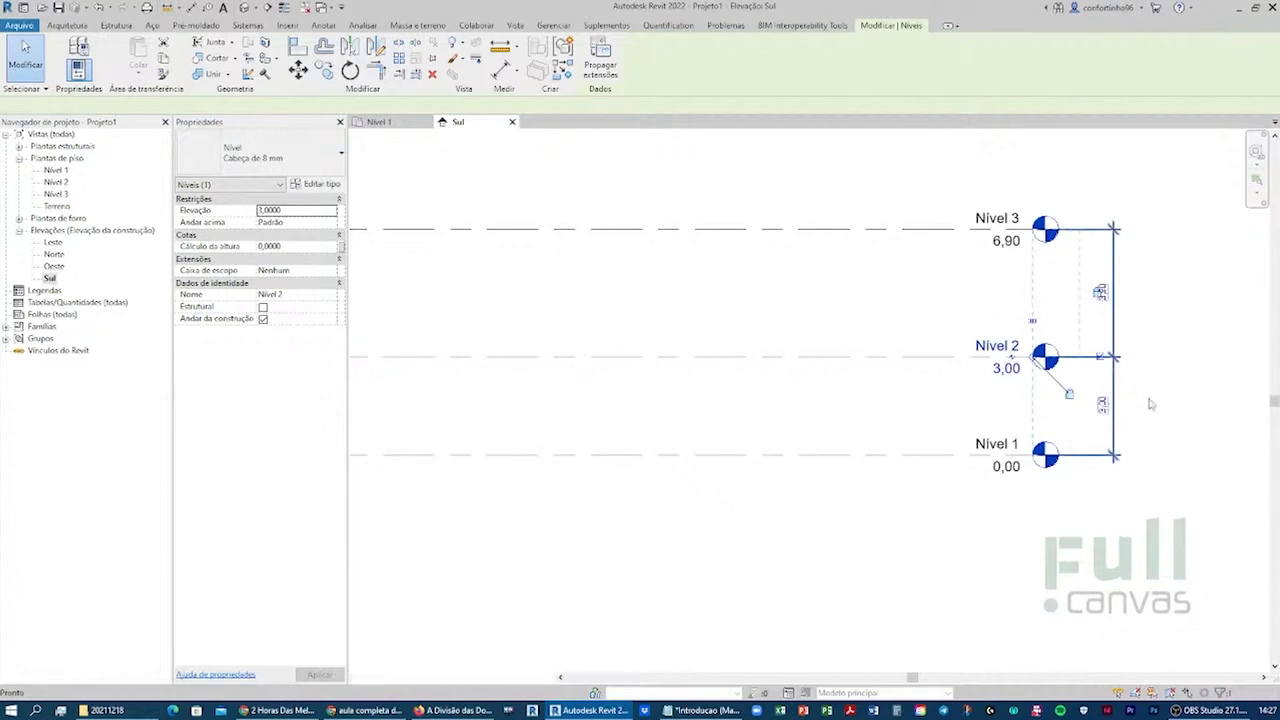
key("ctrl+z")
scroll(1151, 403, "down", 2)
middle_click_drag(1161, 397, 1183, 403)
scroll(1180, 404, "up", 1)
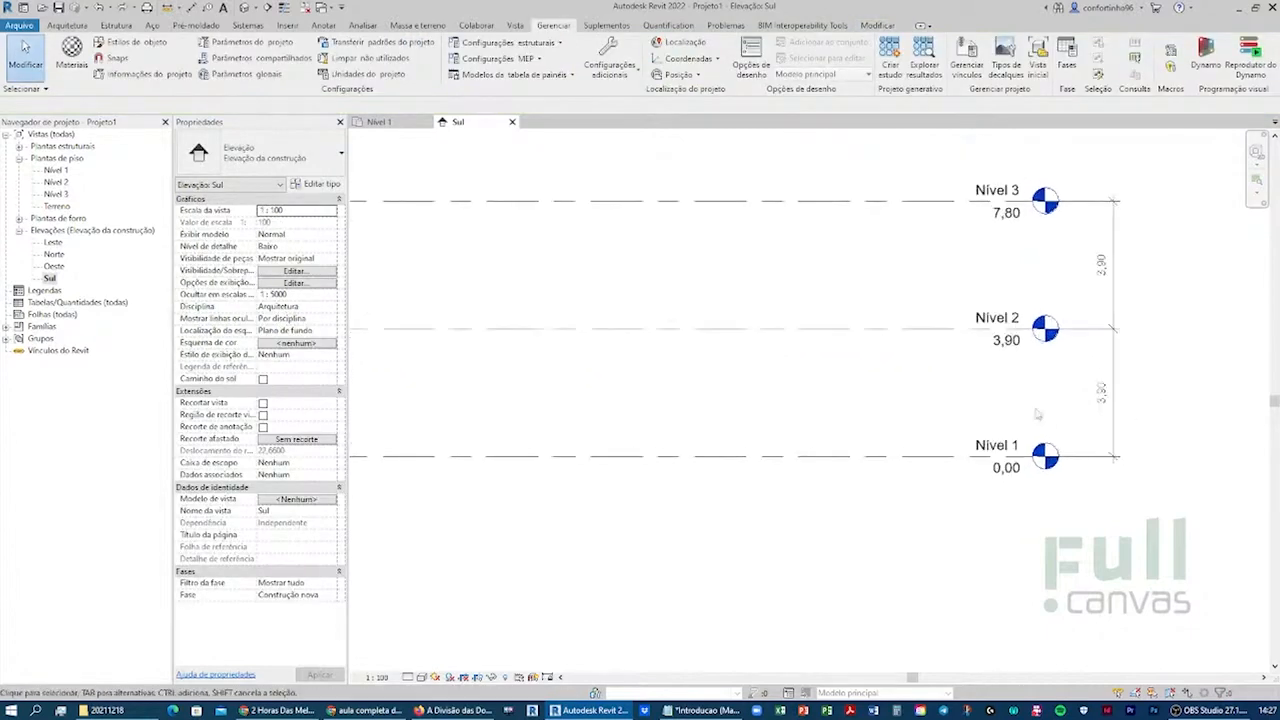
- Lock the level dimension's segment between Nível 1 and Nível 2, and open the Nível 1 floor plan
left_click(1116, 352)
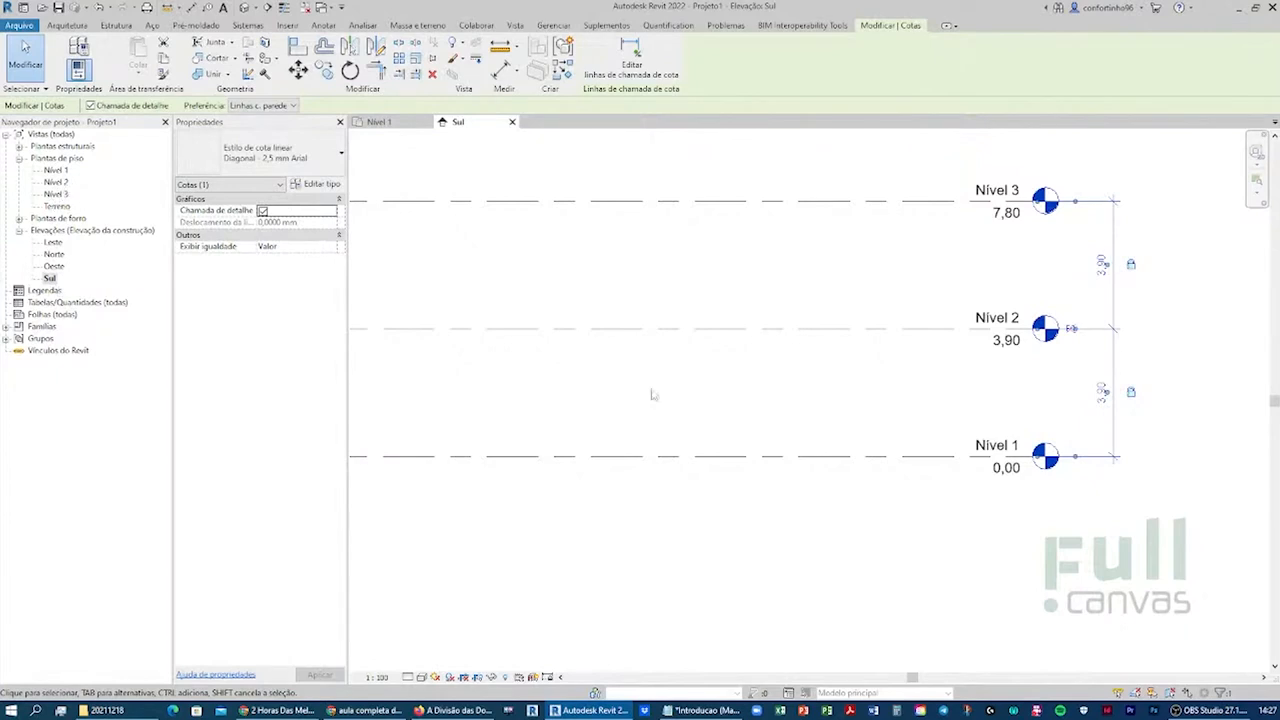
scroll(1040, 433, "down", 2)
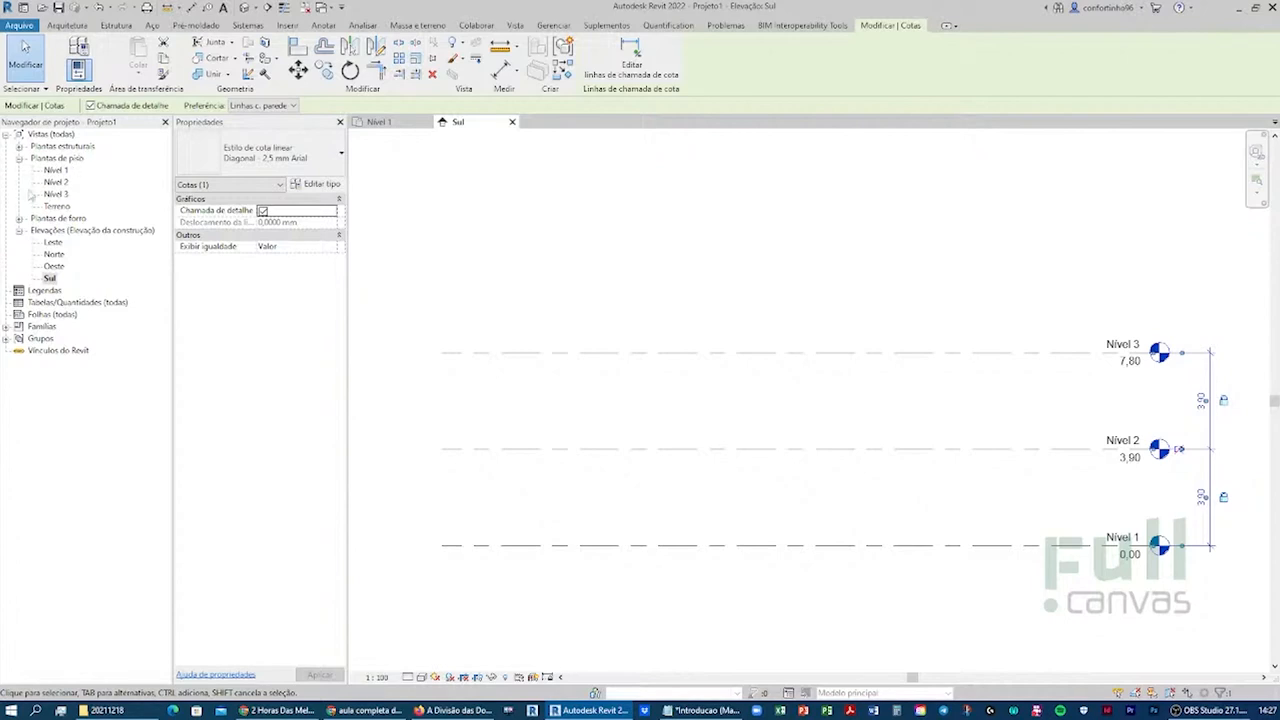
double_click(50, 171)
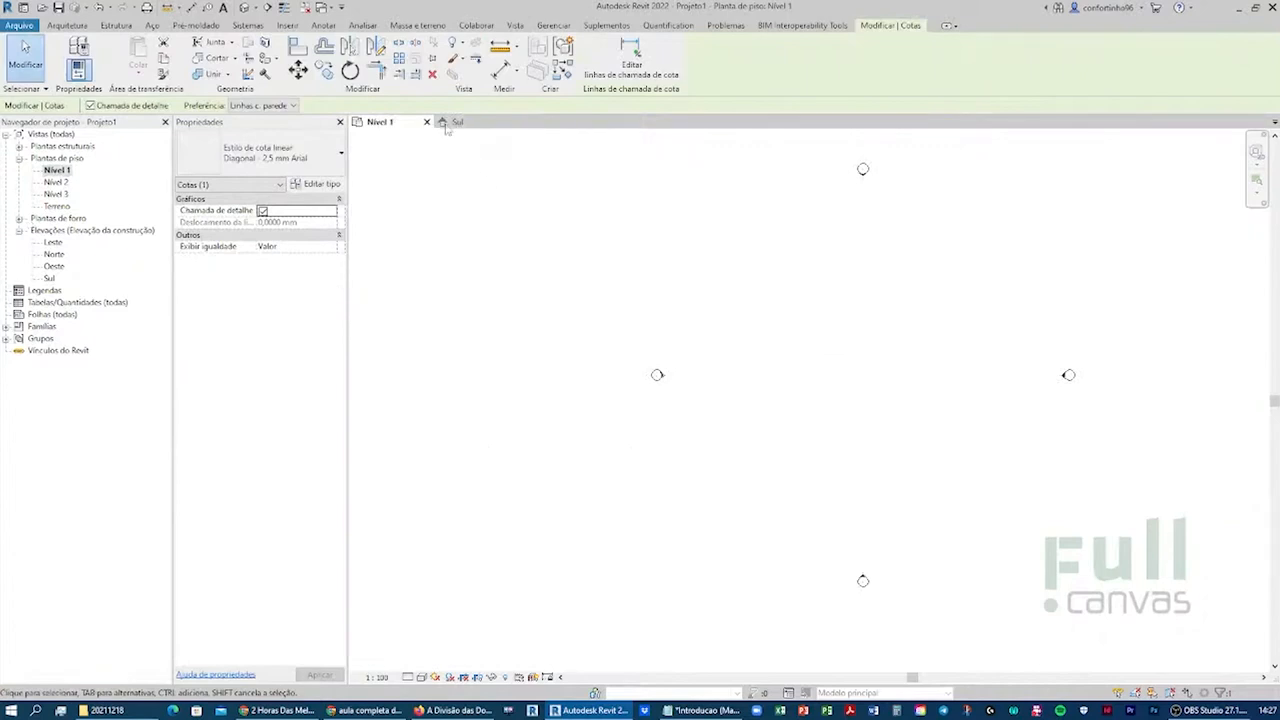
- Draw a closed rectangle of Genérico - 200 mm walls, about 28 m by 14 m, between the elevation markers on the Nível 1 floor plan
left_click(478, 127)
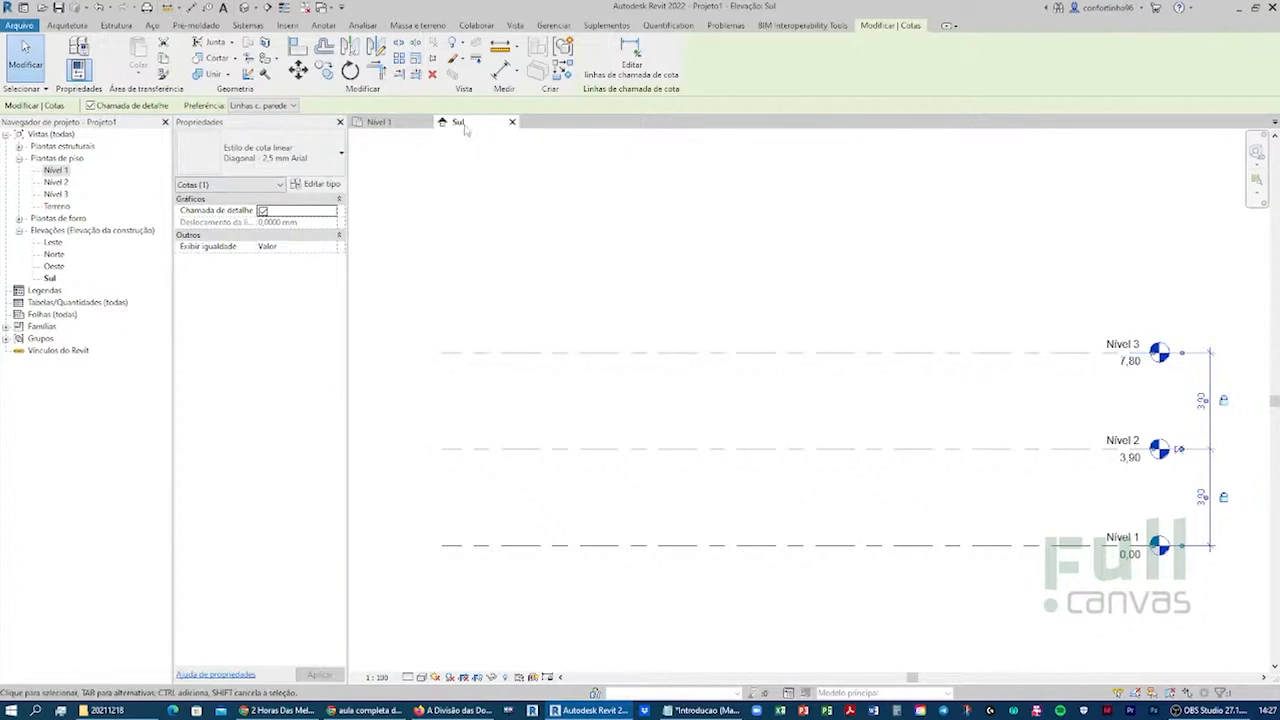
left_click(390, 124)
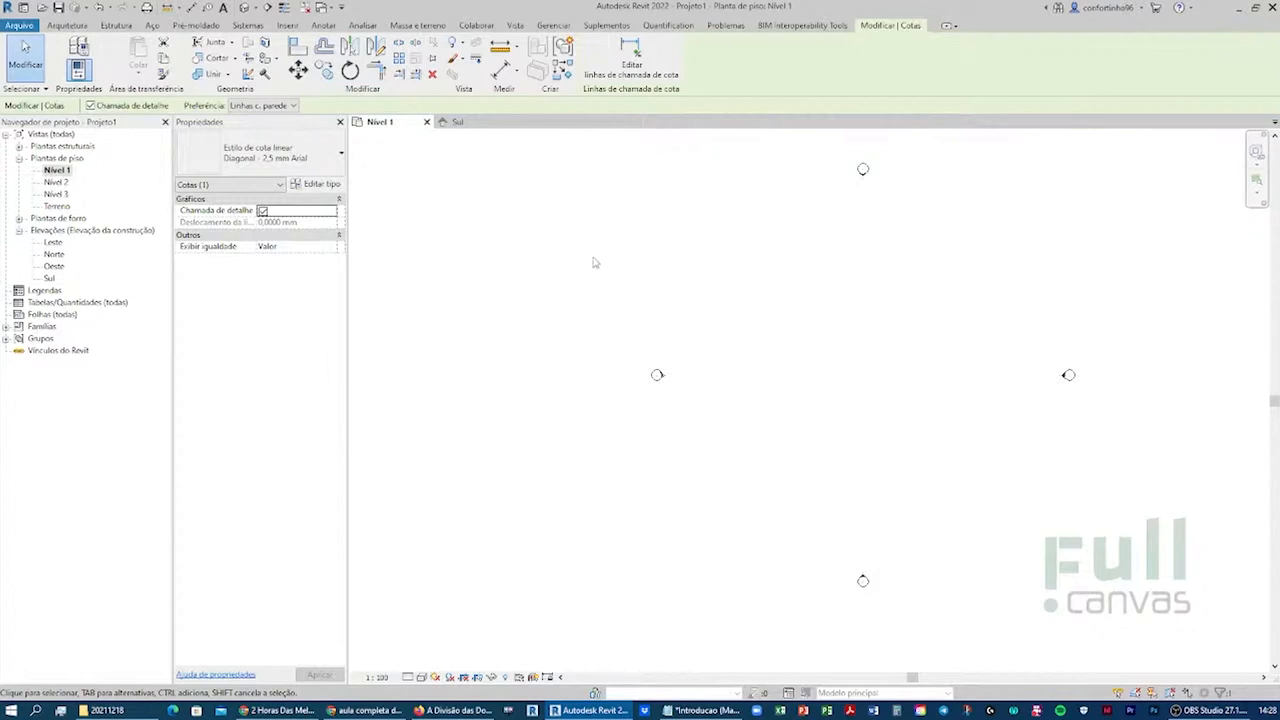
left_click(67, 26)
left_click(73, 50)
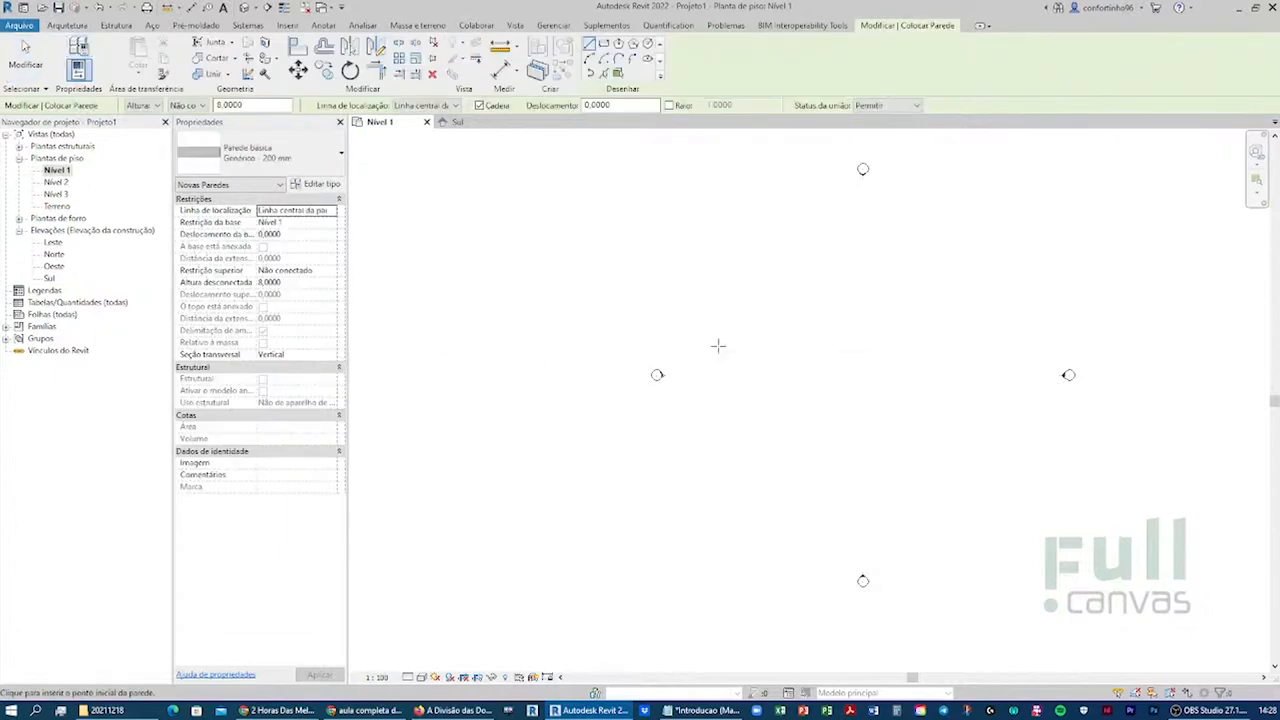
left_click(773, 304)
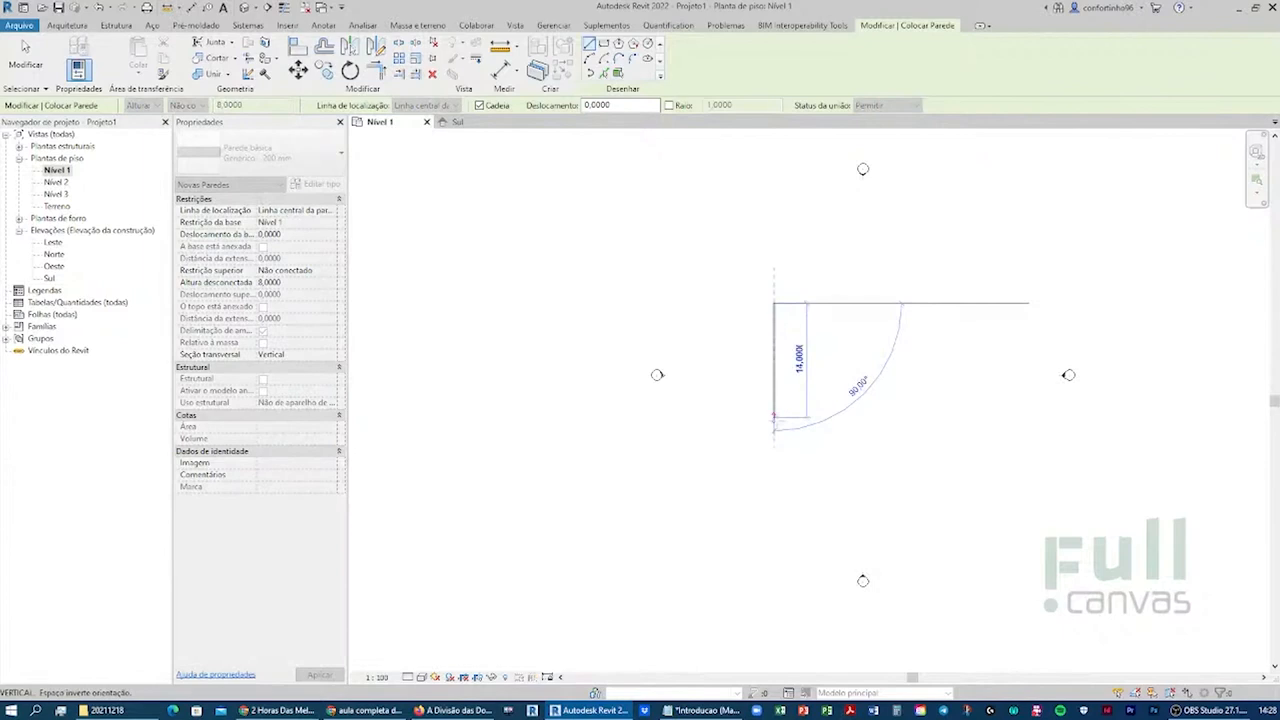
left_click(773, 418)
left_click(1003, 417)
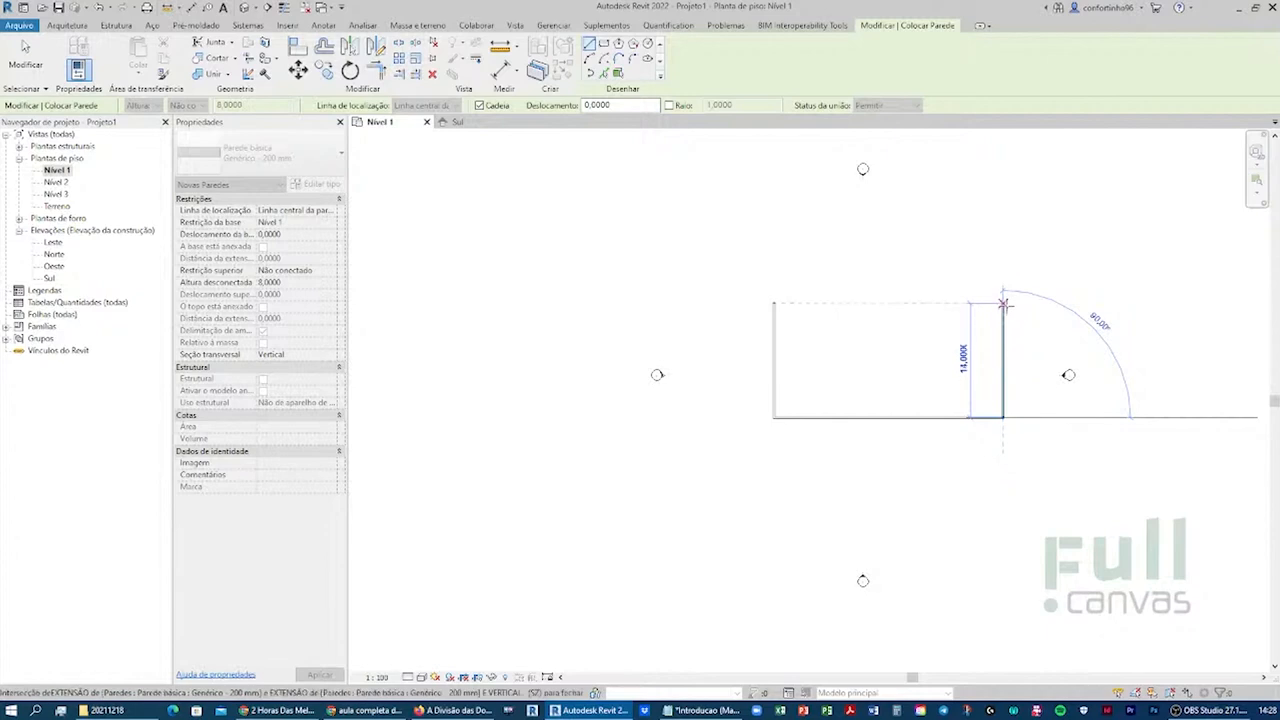
left_click(1003, 302)
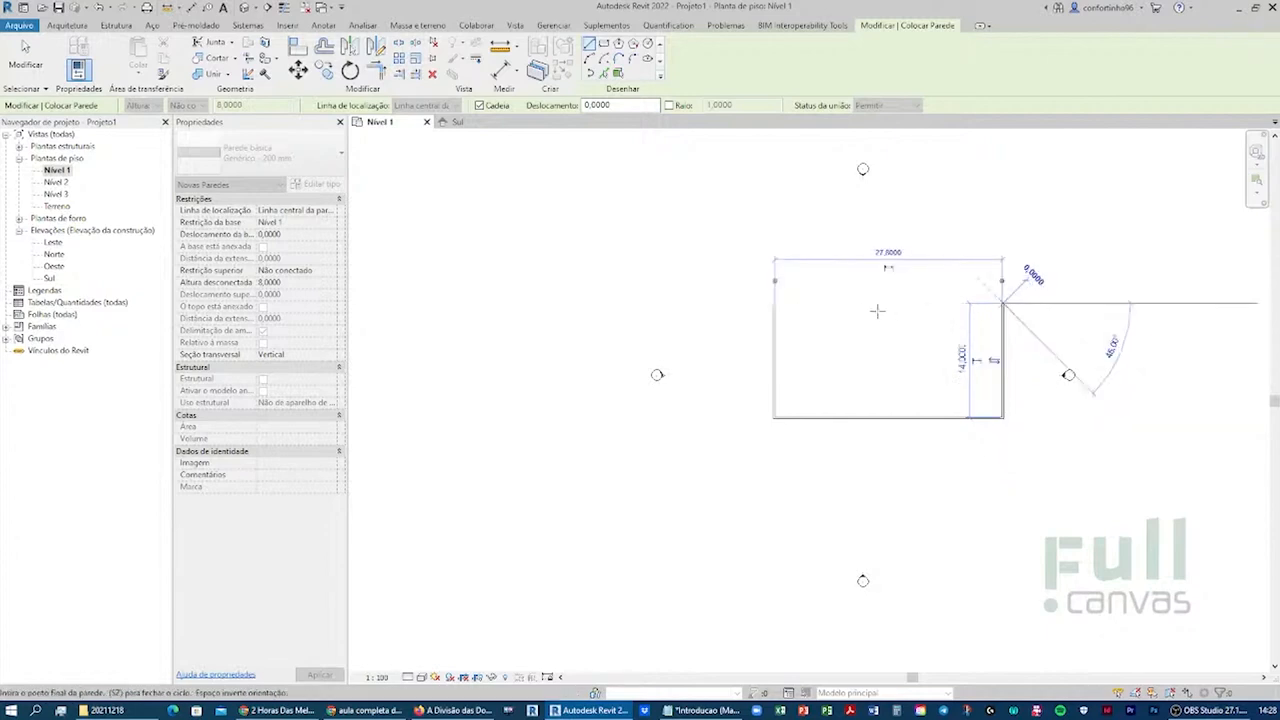
left_click(776, 303)
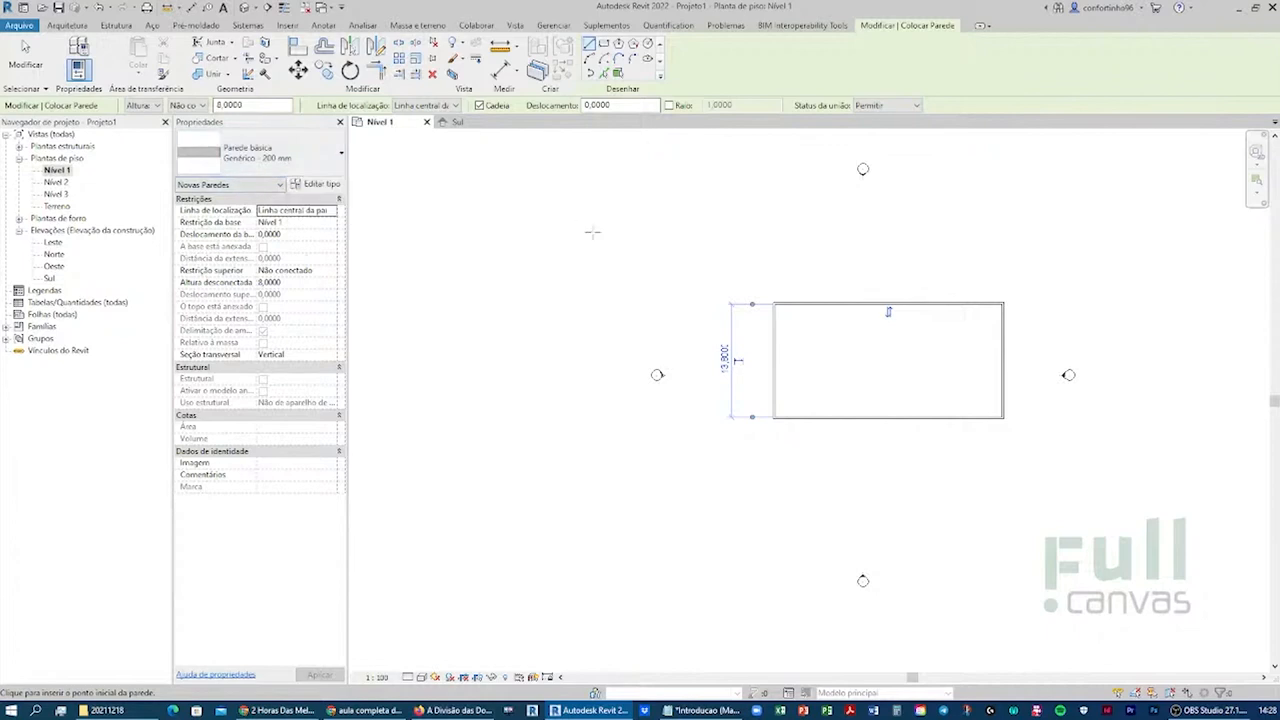
left_click(25, 48)
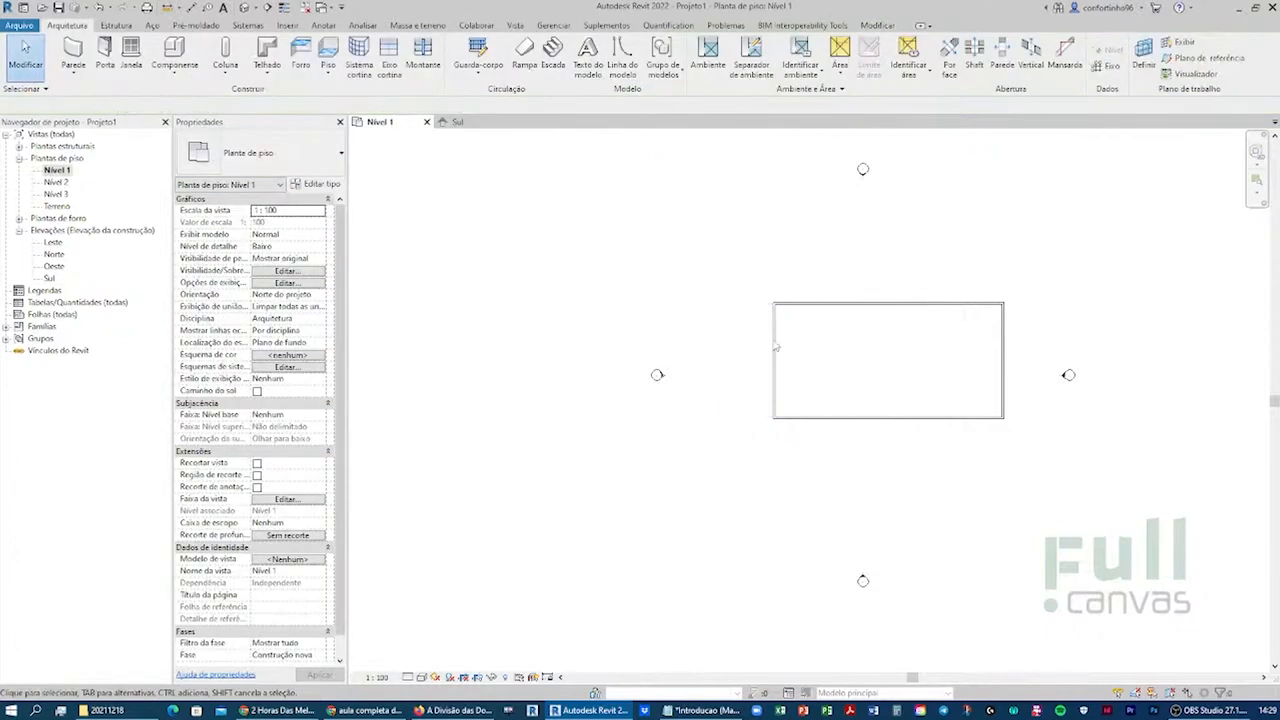
- Browse the available wall types for the rectangle's upper horizontal wall, without changing its type
scroll(878, 394, "down", 1)
scroll(857, 376, "up", 1)
left_click_drag(730, 260, 846, 388)
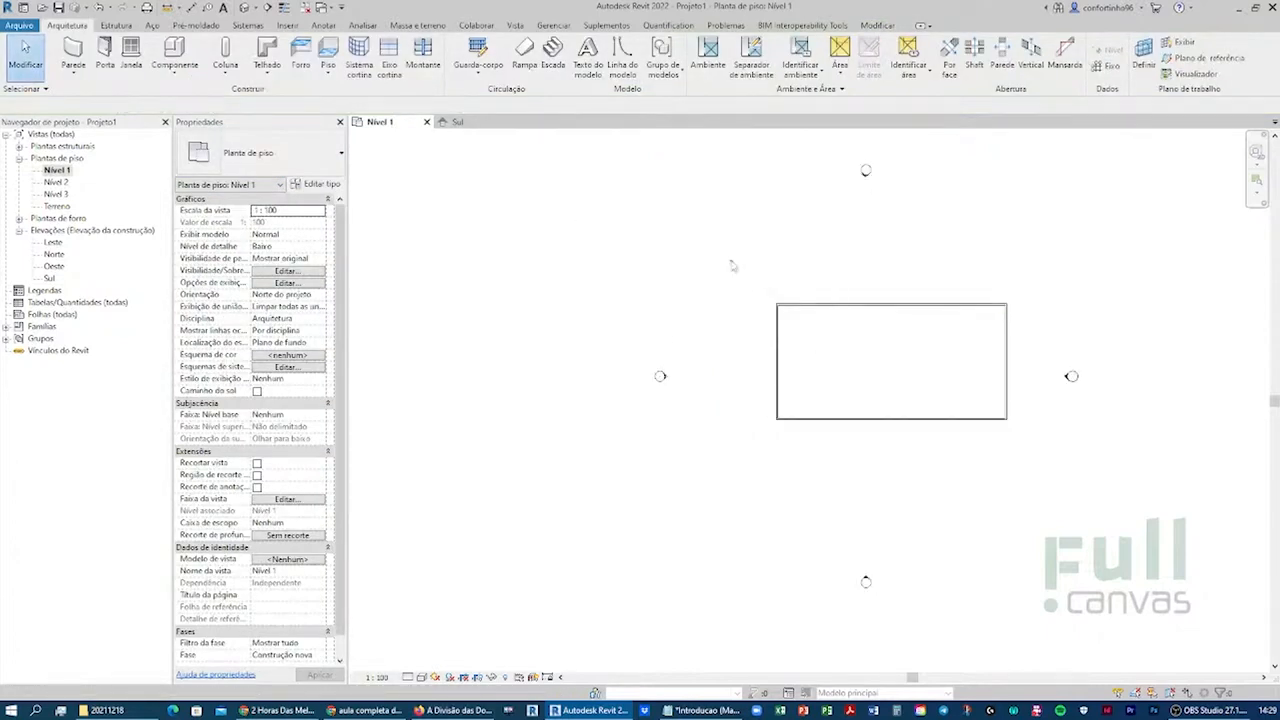
left_click(857, 306)
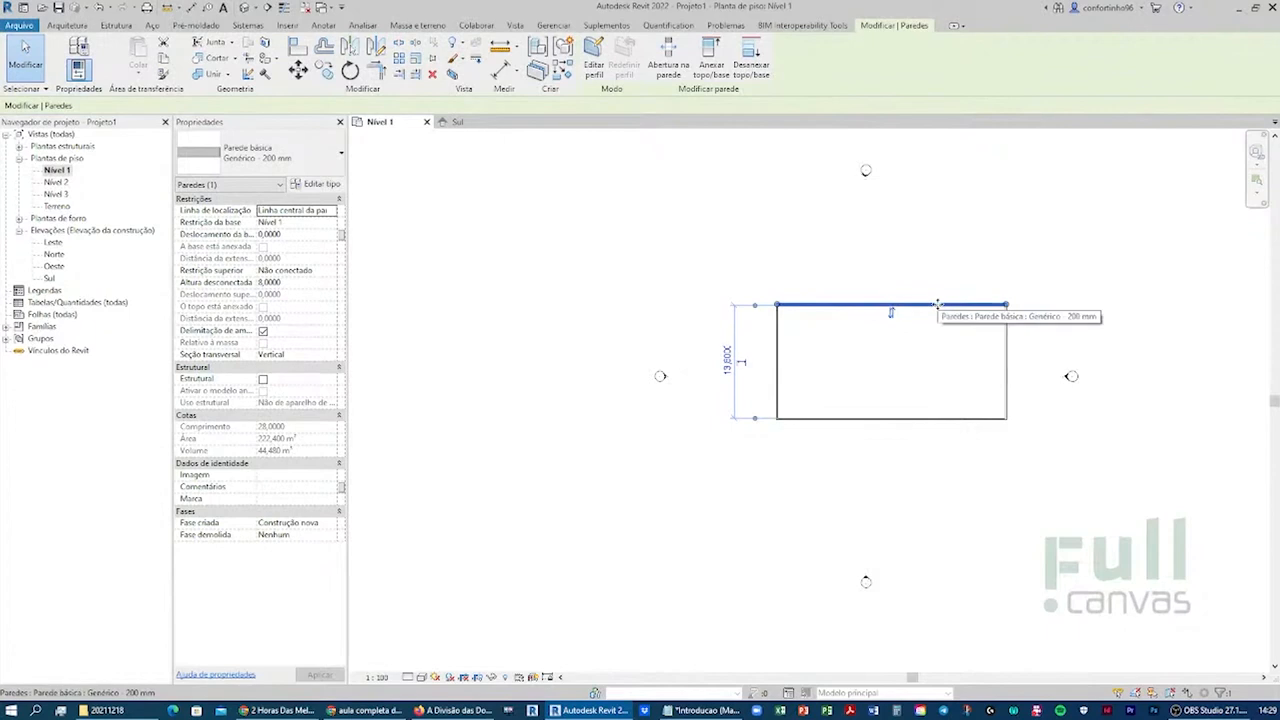
left_click(322, 165)
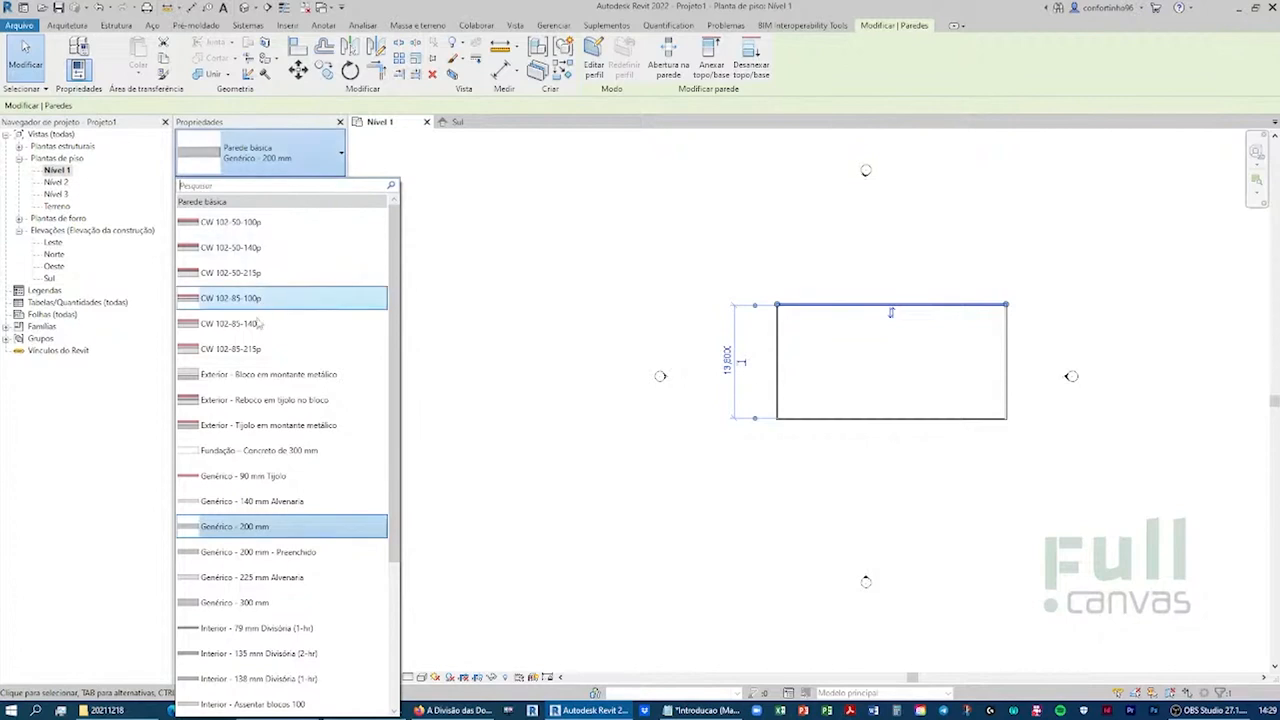
left_click_drag(397, 496, 398, 636)
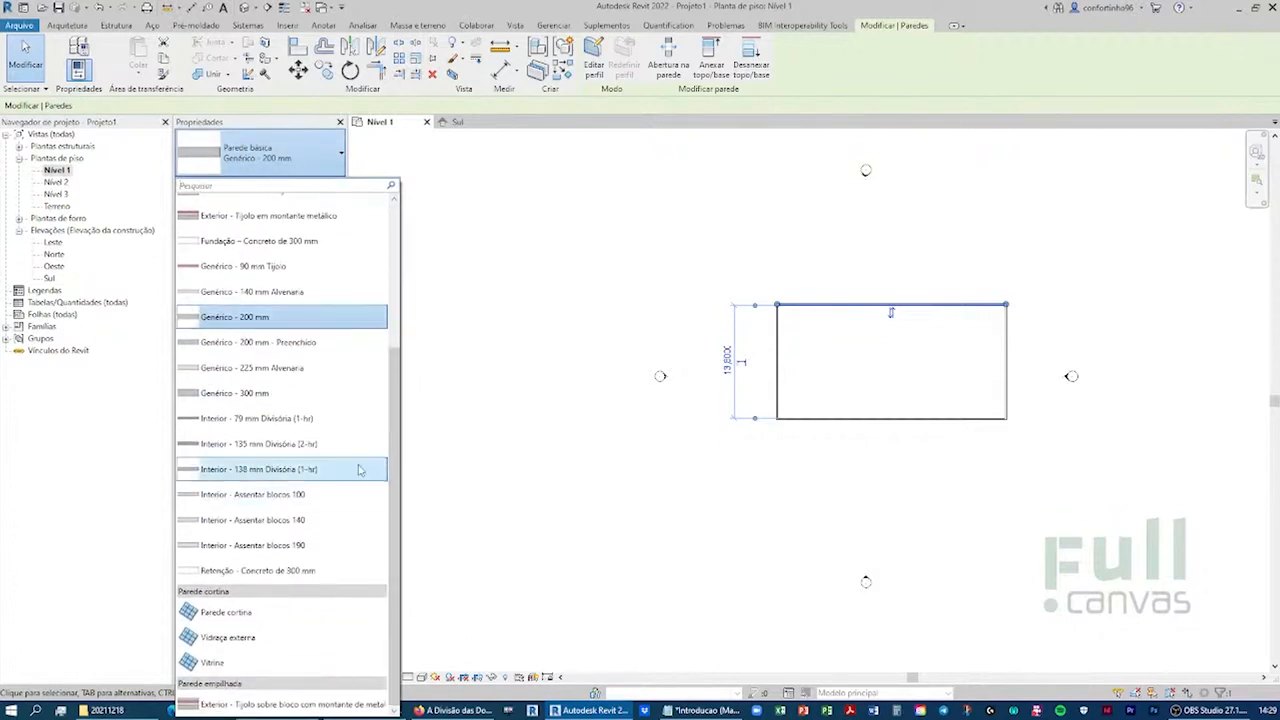
left_click_drag(395, 429, 393, 401)
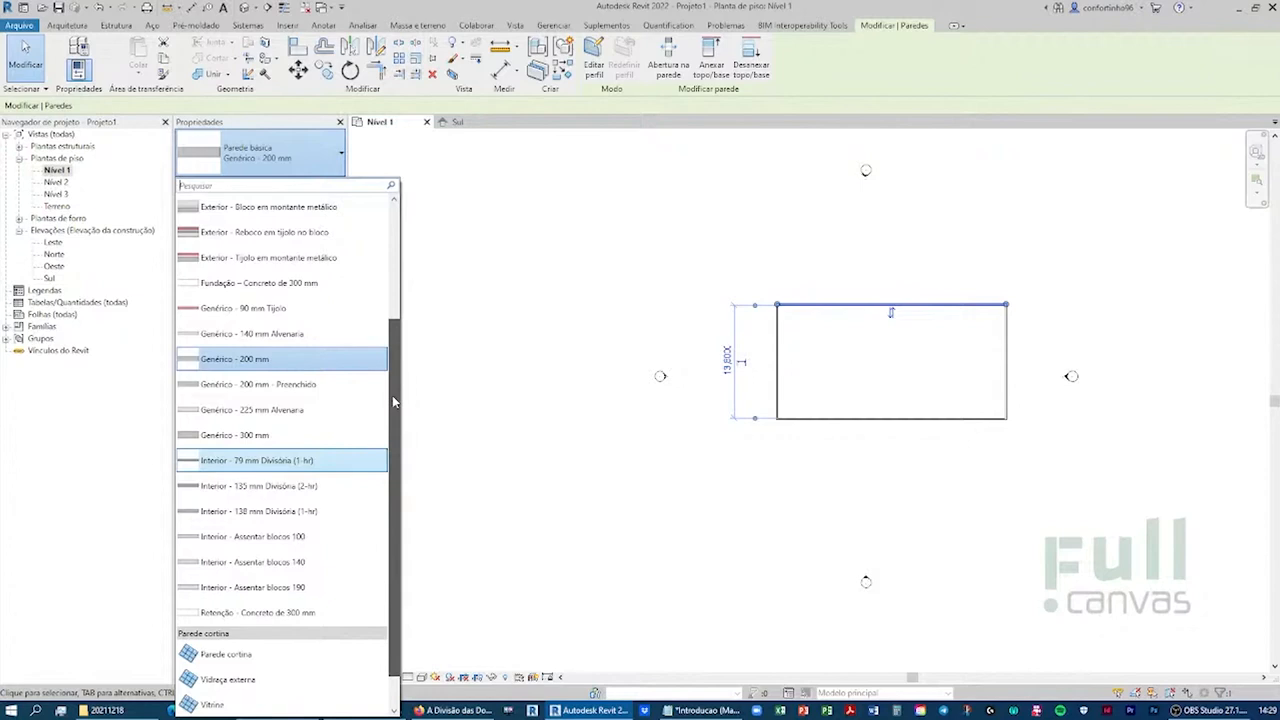
left_click_drag(393, 400, 396, 254)
left_click(541, 260)
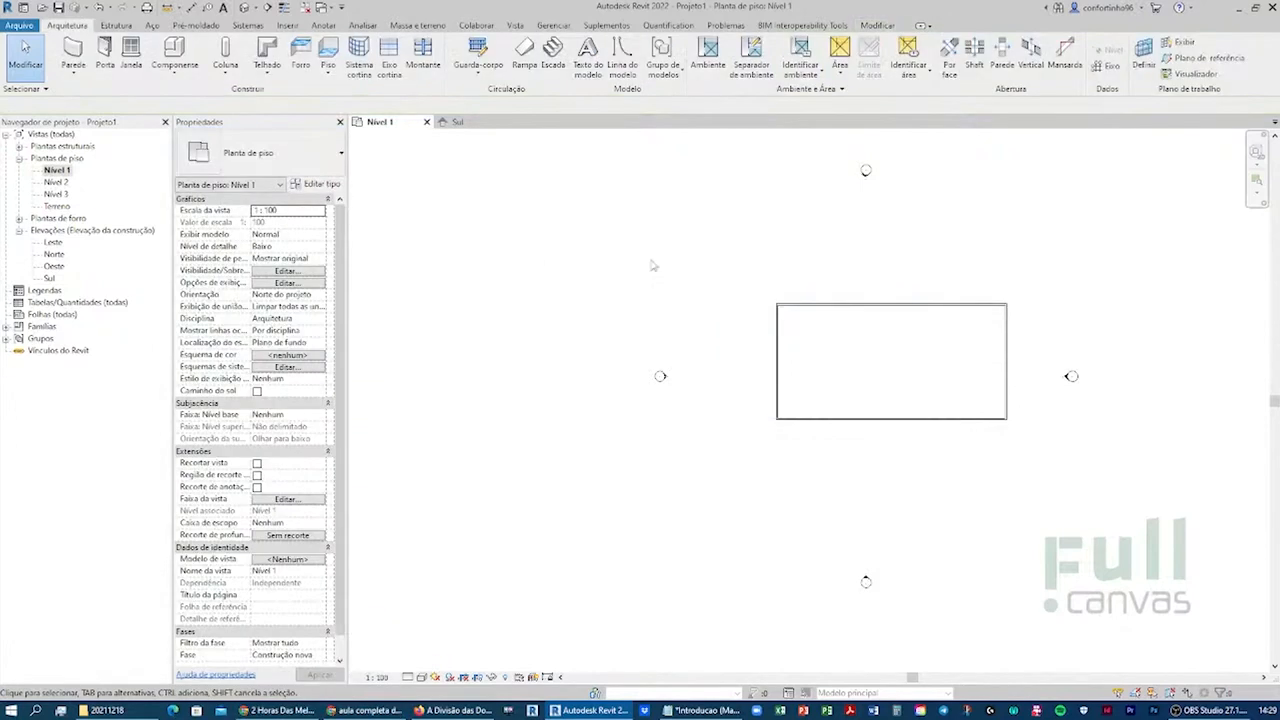
- Inspect the properties of each of the four walls in turn, ending with the upper horizontal wall selected
left_click(889, 309)
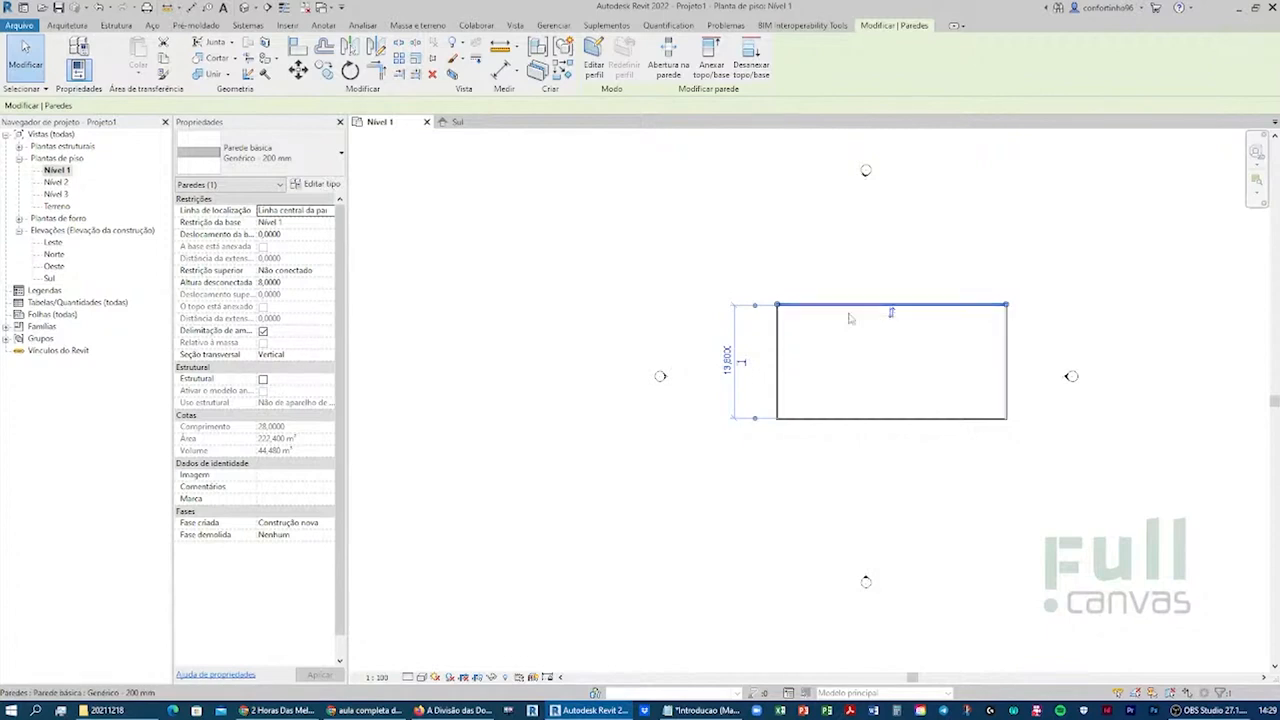
left_click(24, 47)
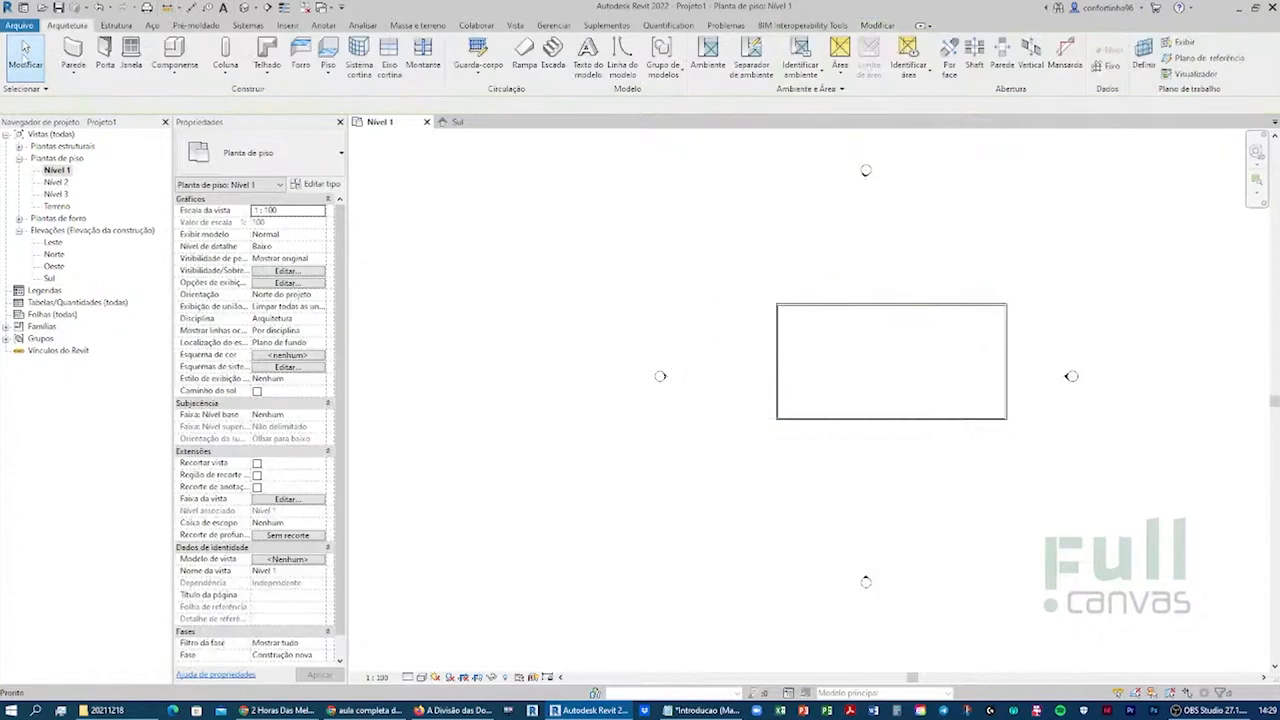
left_click(856, 312)
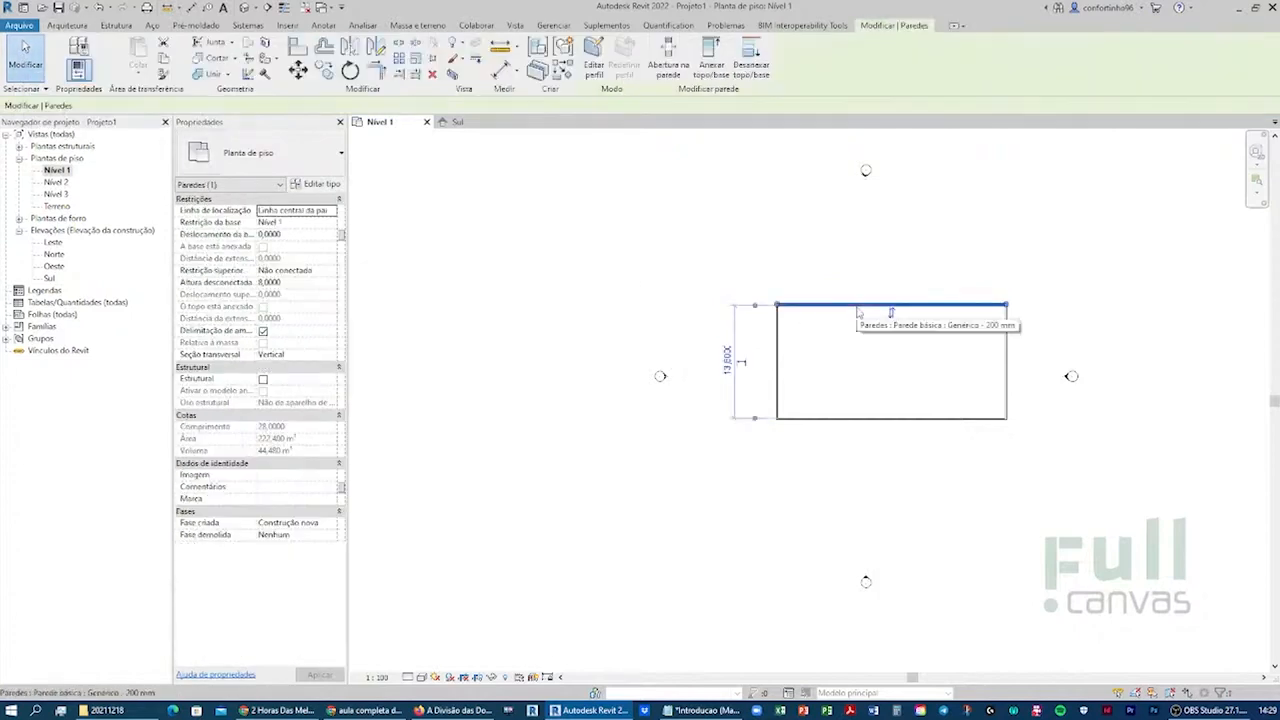
left_click(780, 362)
left_click(829, 418)
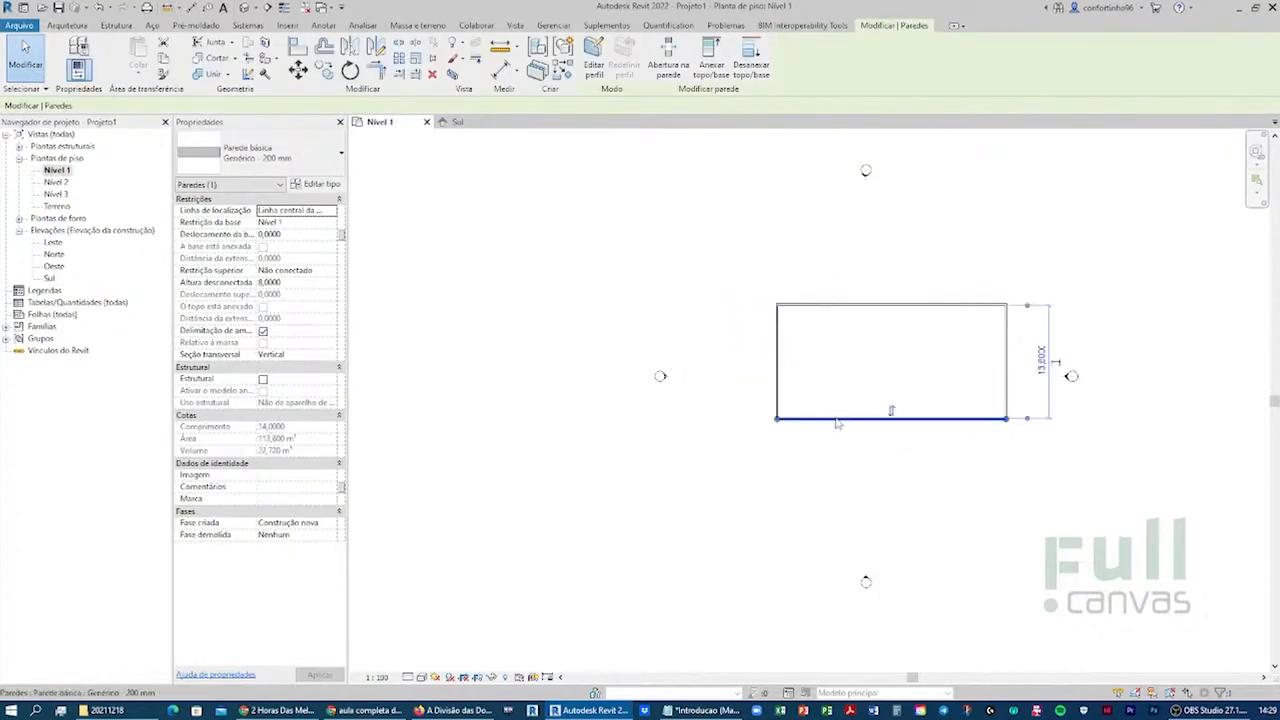
left_click(1006, 362)
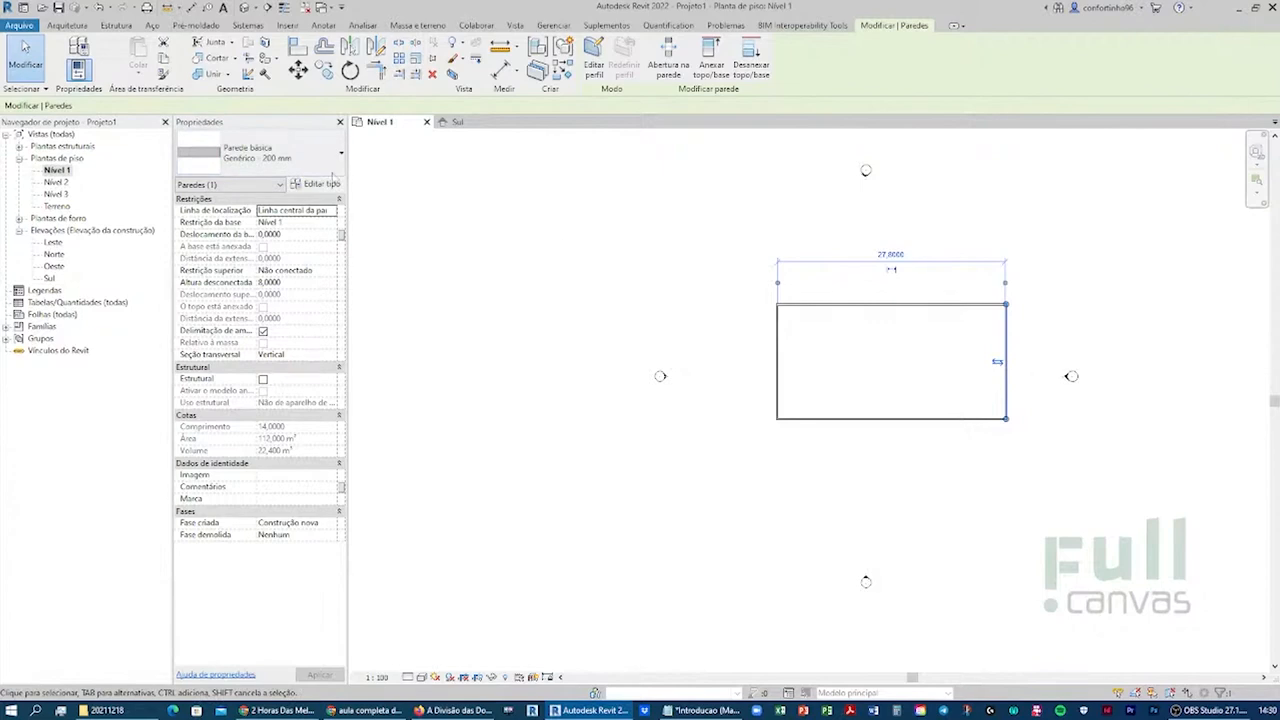
left_click(835, 308)
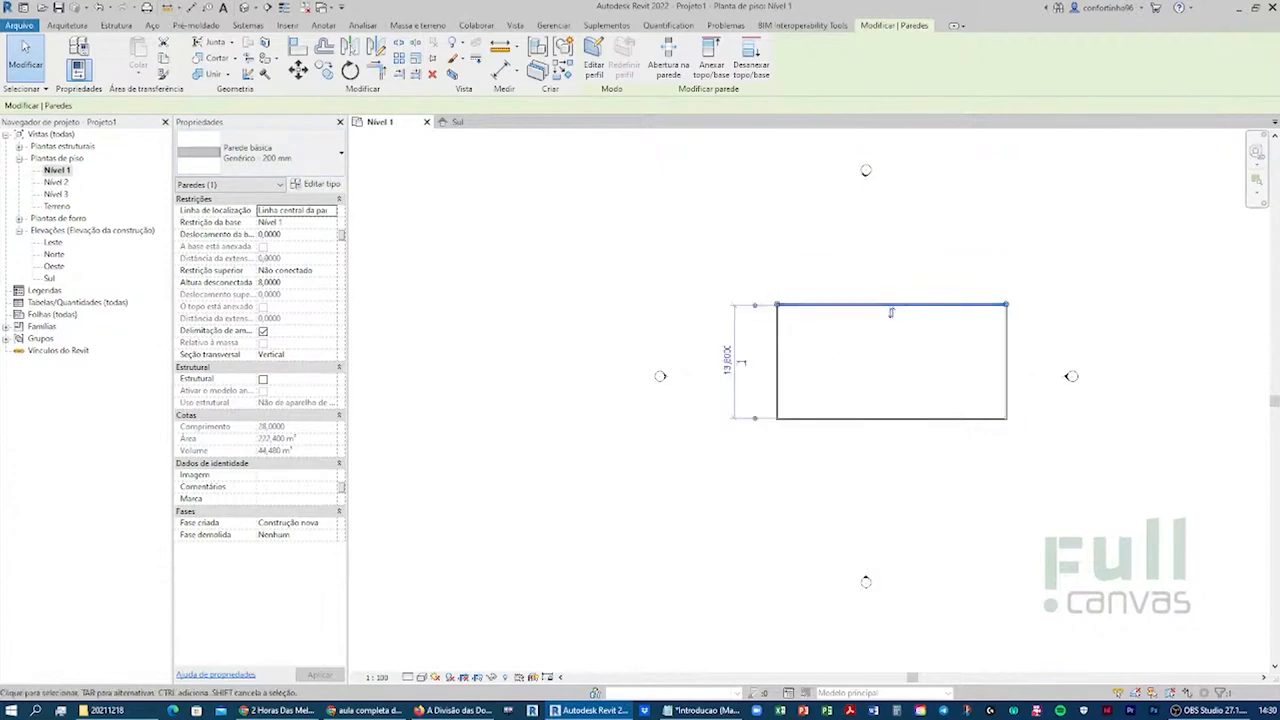
- View the layer structure of the upper wall's type and close it without changes
left_click(320, 184)
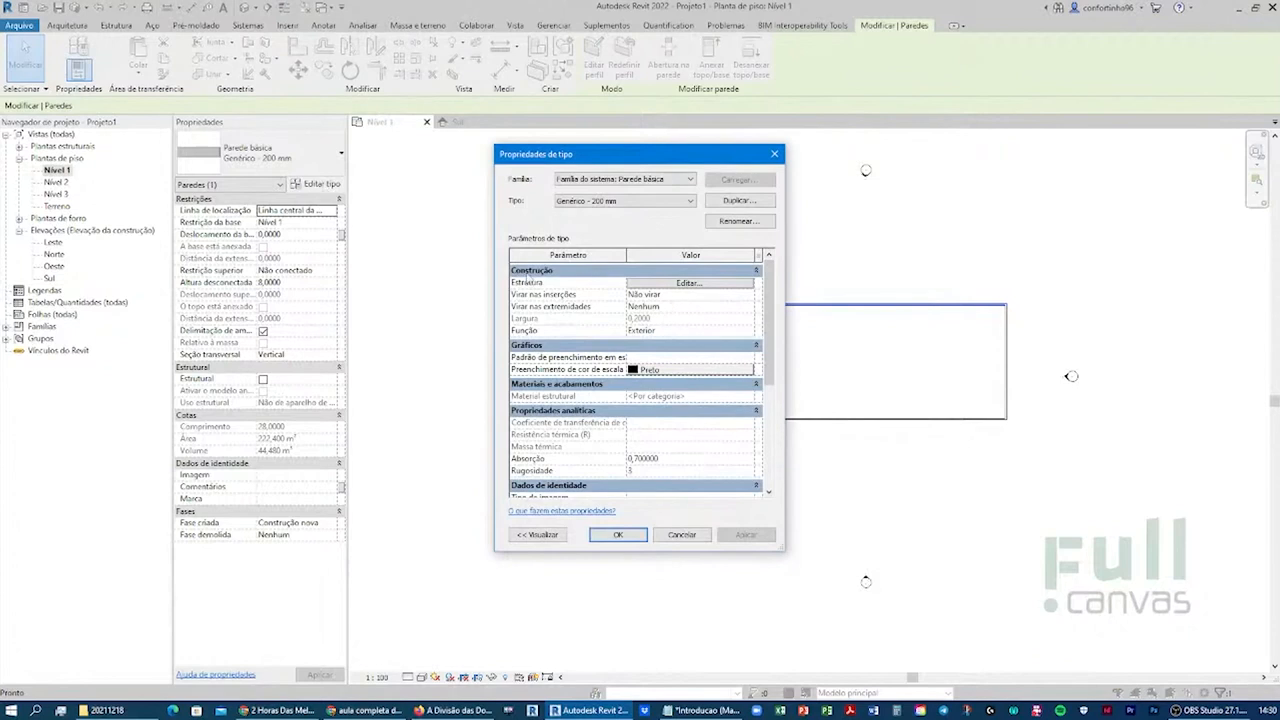
left_click(702, 287)
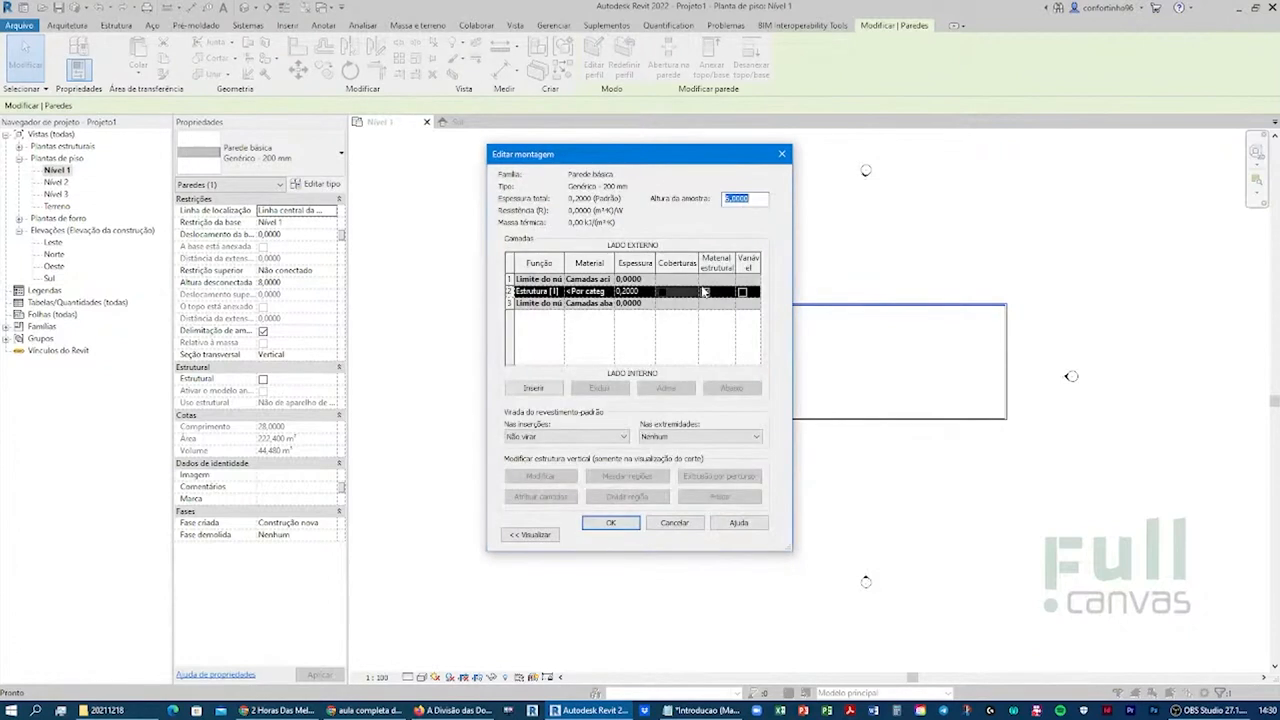
left_click(704, 291)
left_click_drag(669, 157, 623, 226)
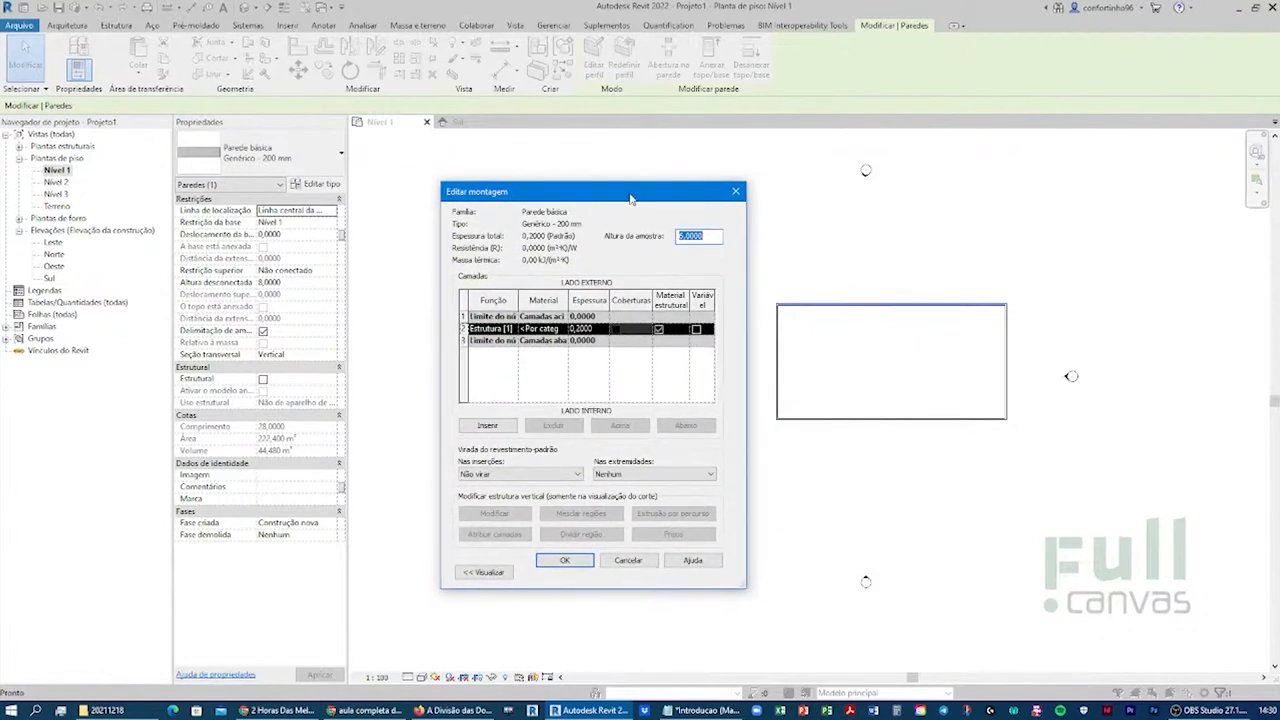
left_click(623, 563)
left_click(636, 572)
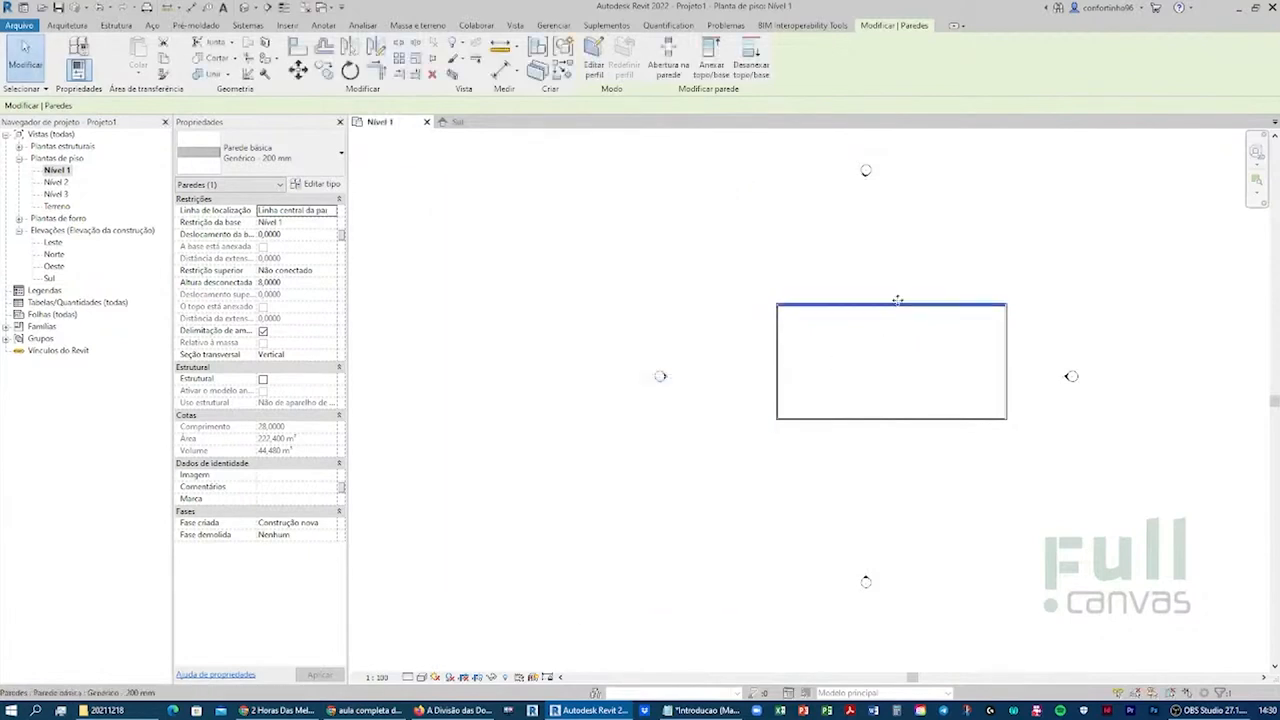
- Examine the upper wall close up in plan and open its type's layer structure again
scroll(906, 325, "up", 5)
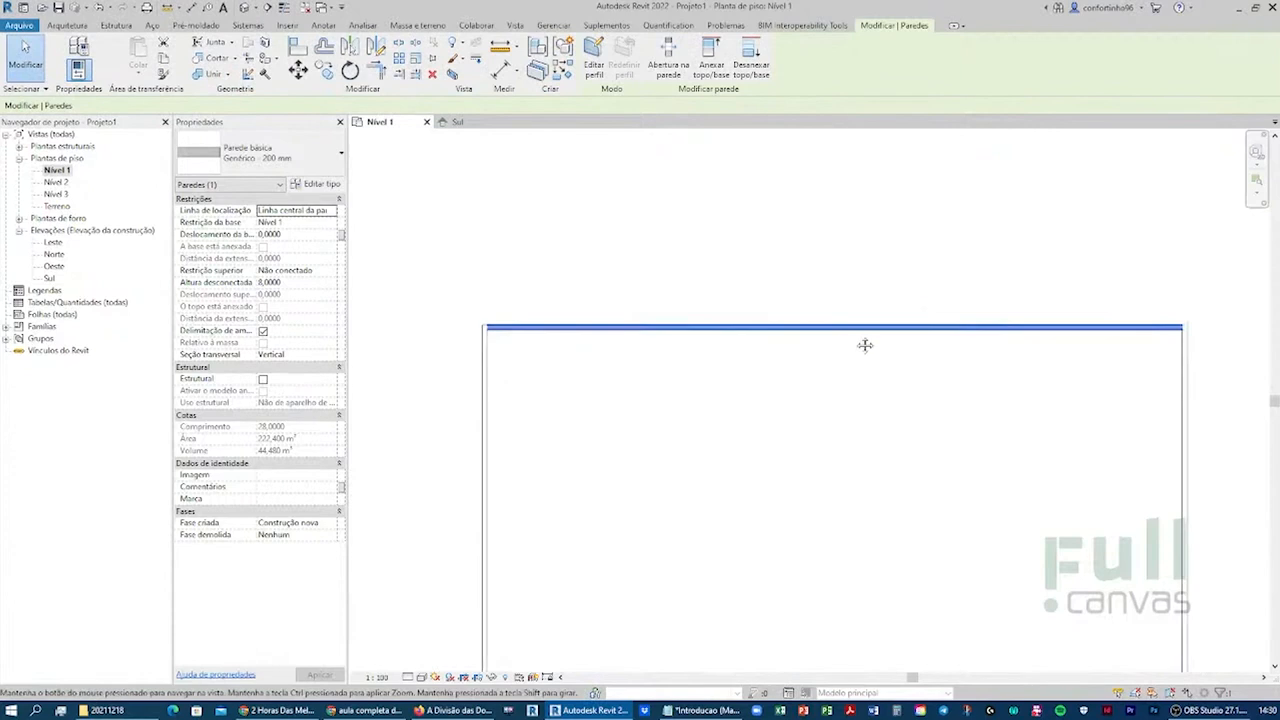
scroll(837, 322, "up", 3)
scroll(837, 322, "down", 4)
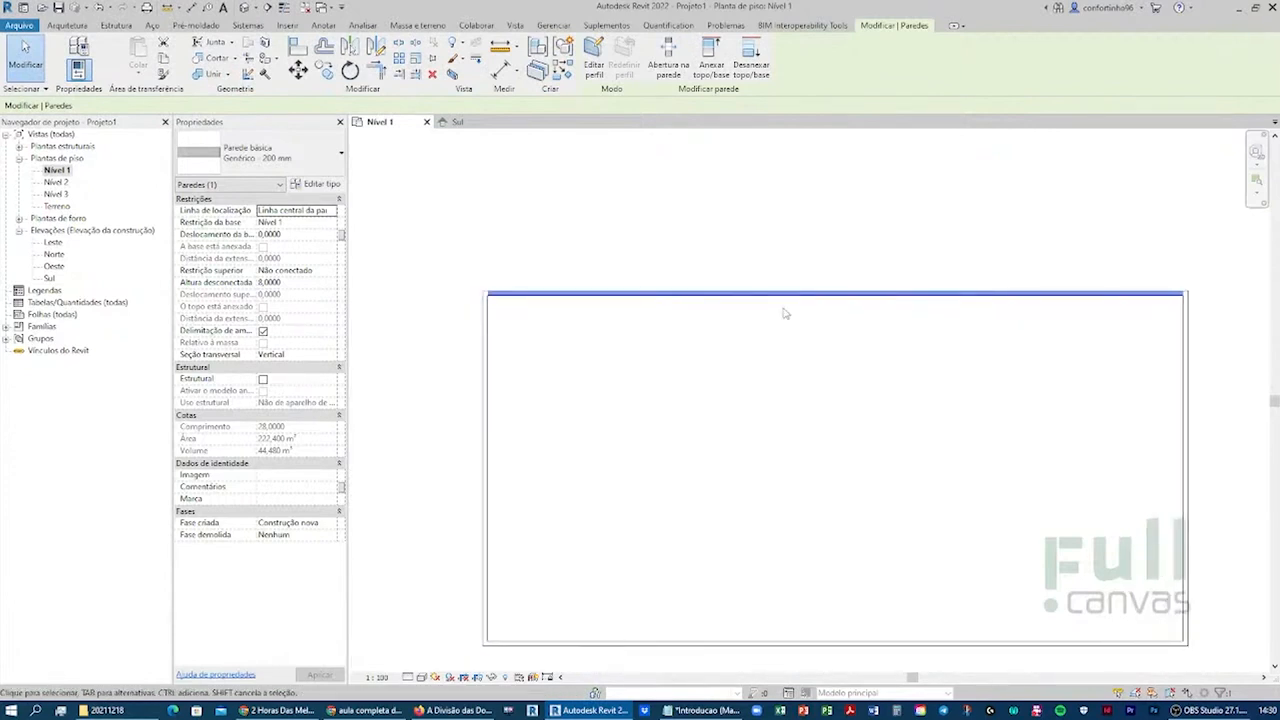
scroll(790, 316, "down", 2)
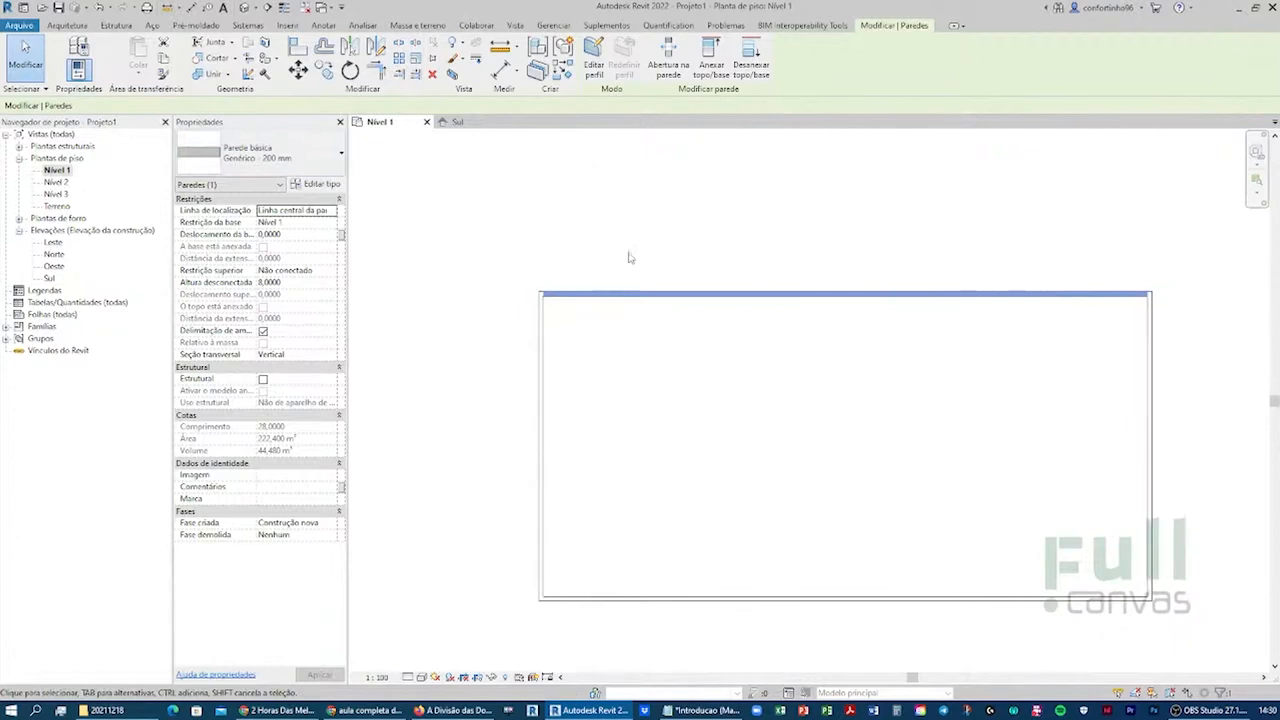
left_click(318, 185)
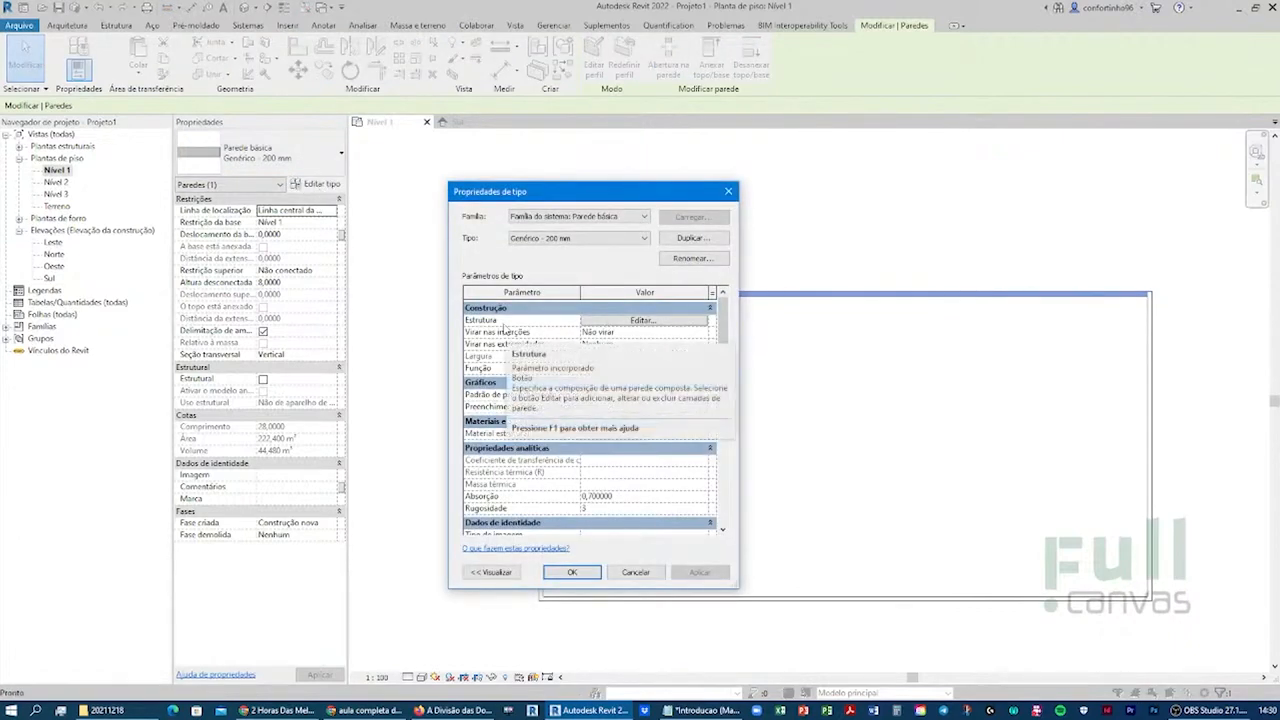
left_click(656, 321)
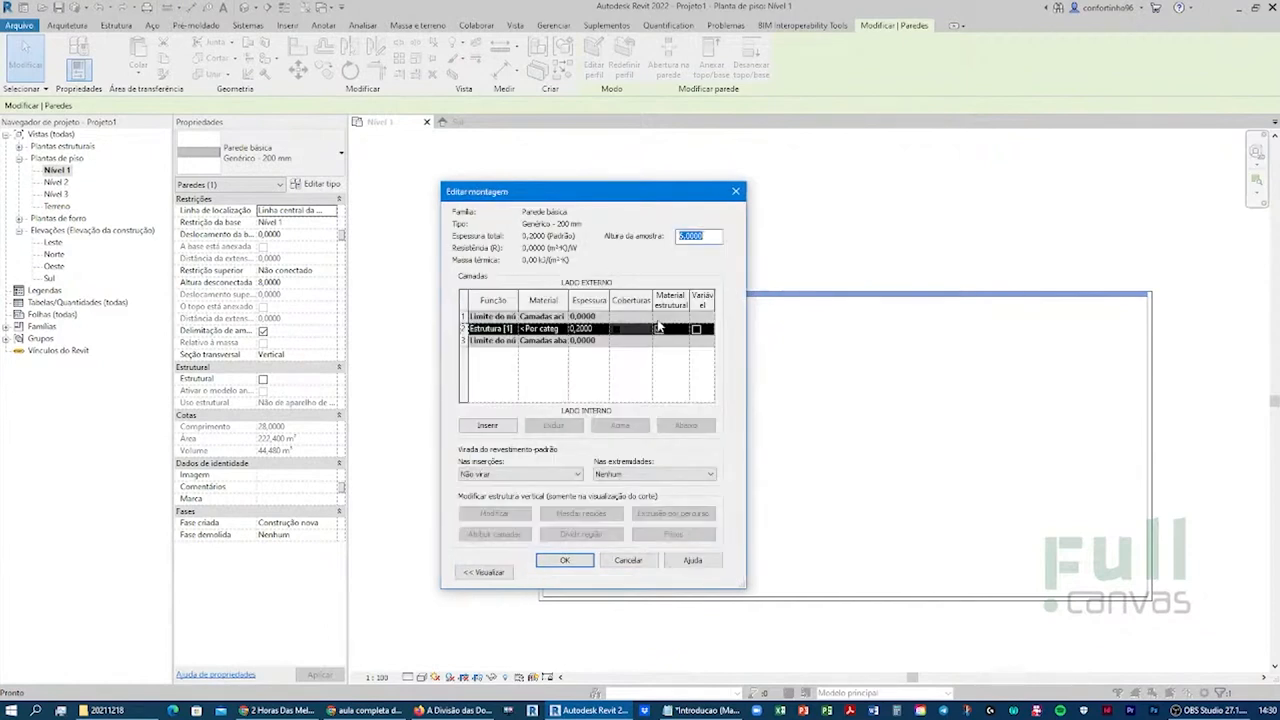
left_click_drag(619, 200, 578, 174)
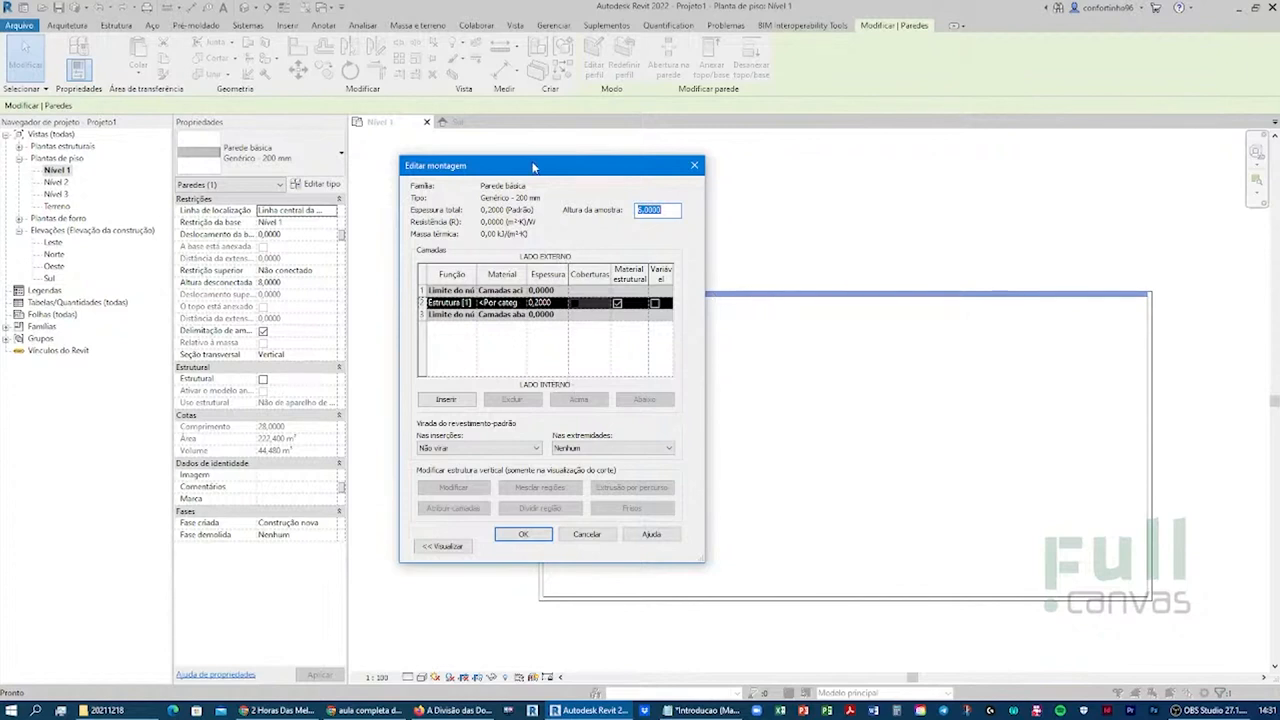
left_click_drag(533, 168, 530, 160)
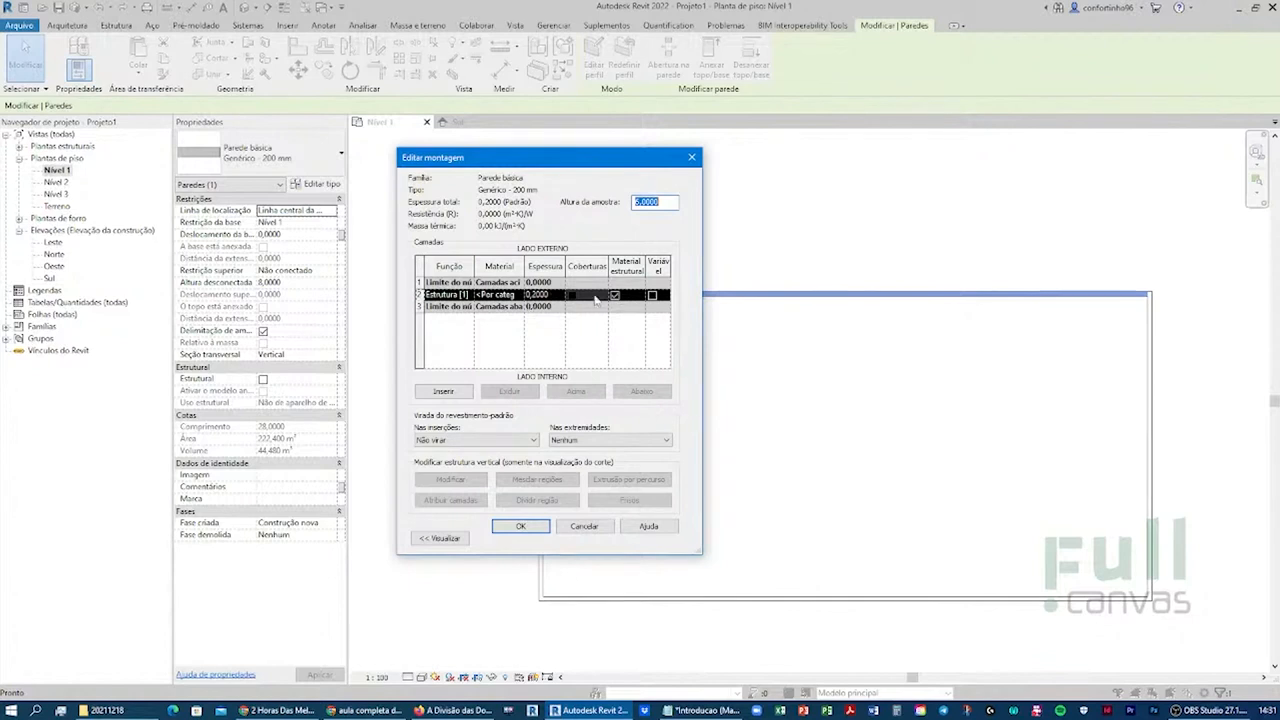
- Try setting the structural layer's thickness to 0,4 m in the Genérico - 200 mm wall type, discard the type change and deselect the wall
left_click(550, 295)
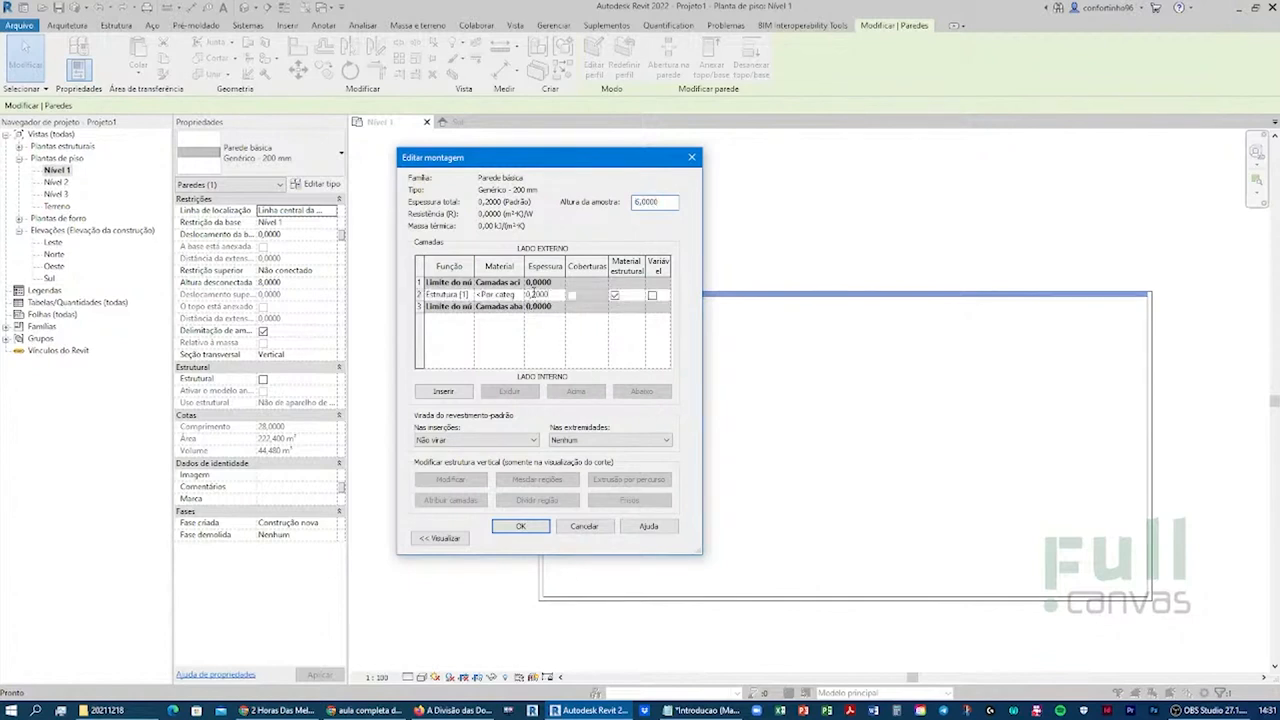
double_click(533, 294)
type("4")
key("Tab")
left_click(531, 528)
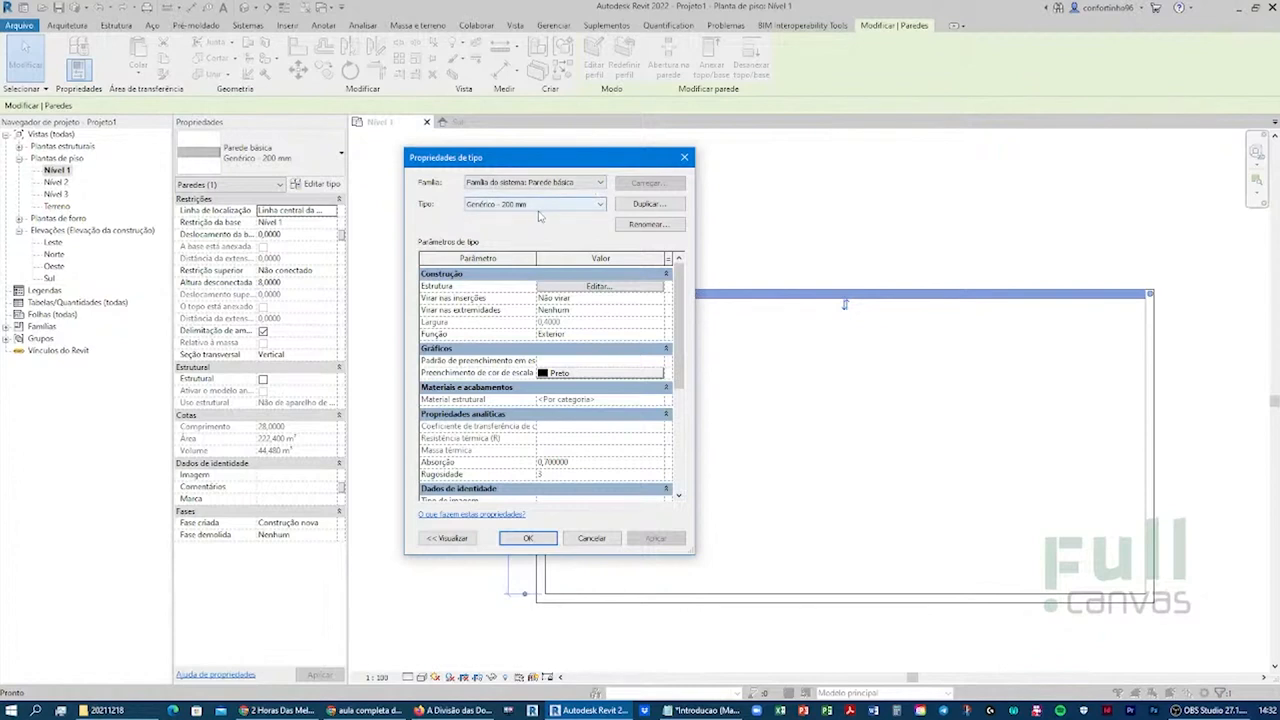
left_click(603, 541)
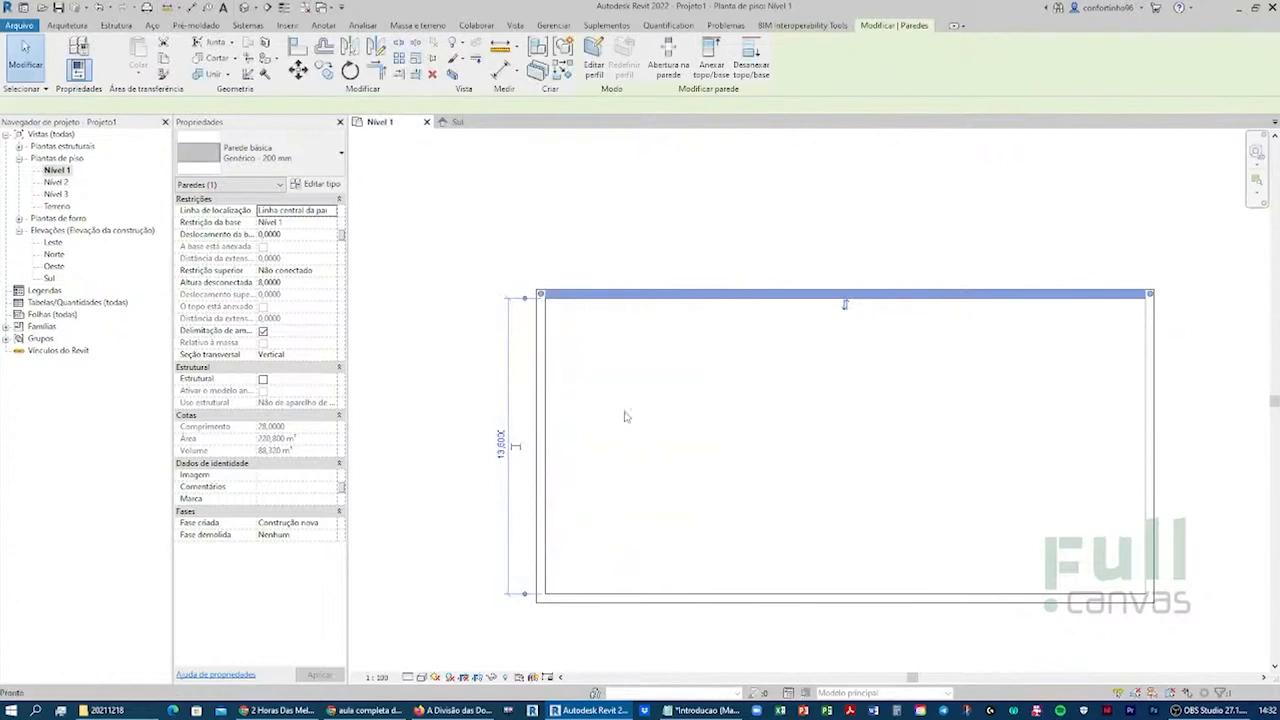
left_click(690, 225)
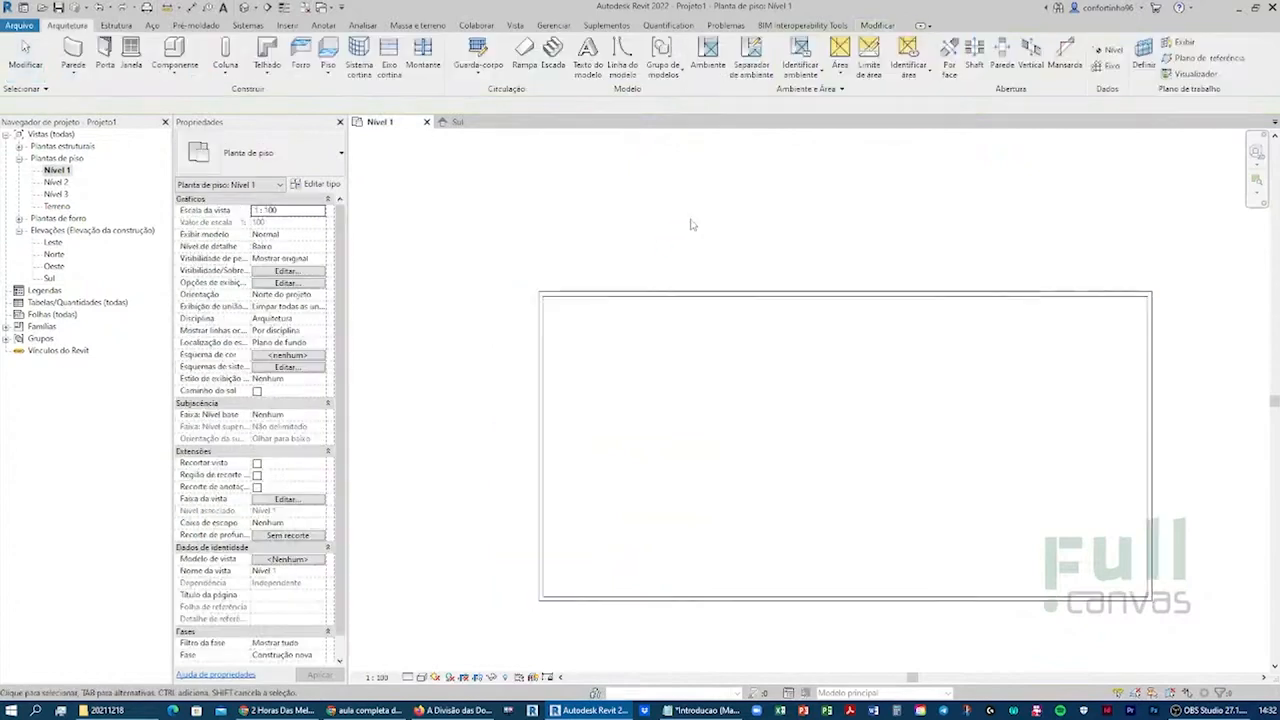
- Examine the core boundaries and structural layer of the upper wall's type in a widened layer table, close without changes and deselect the wall
left_click(707, 293)
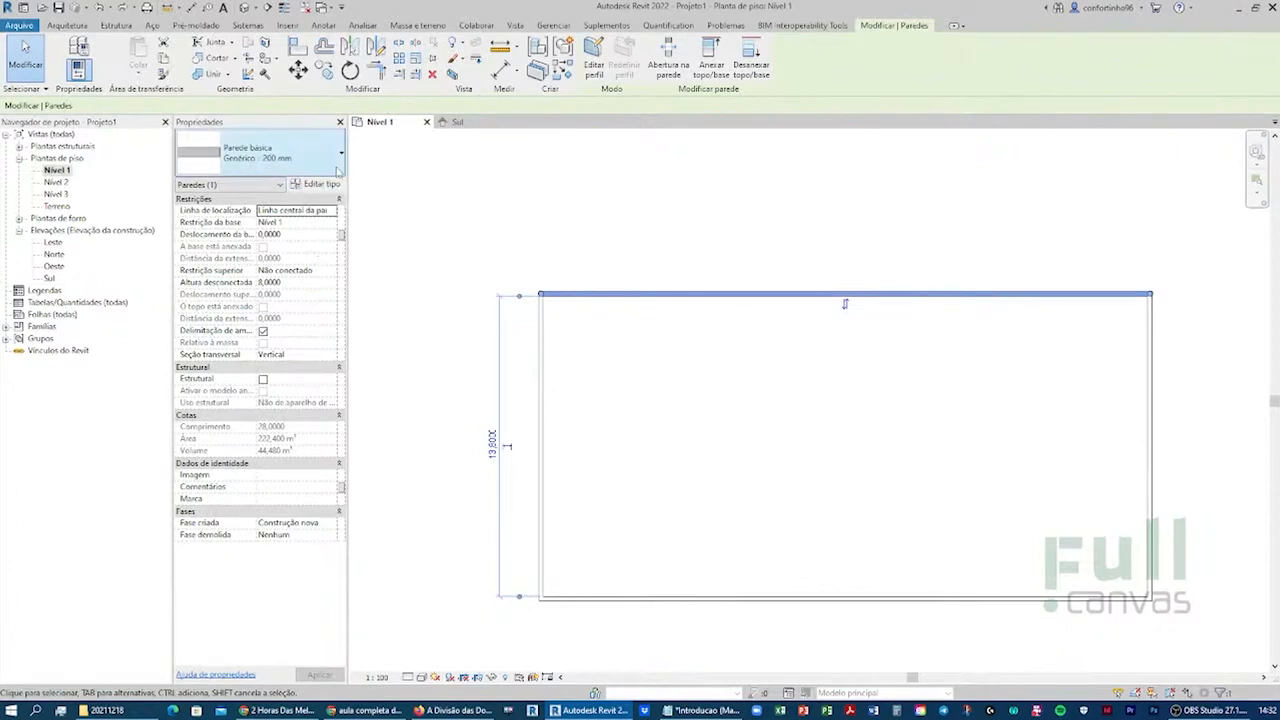
left_click(318, 184)
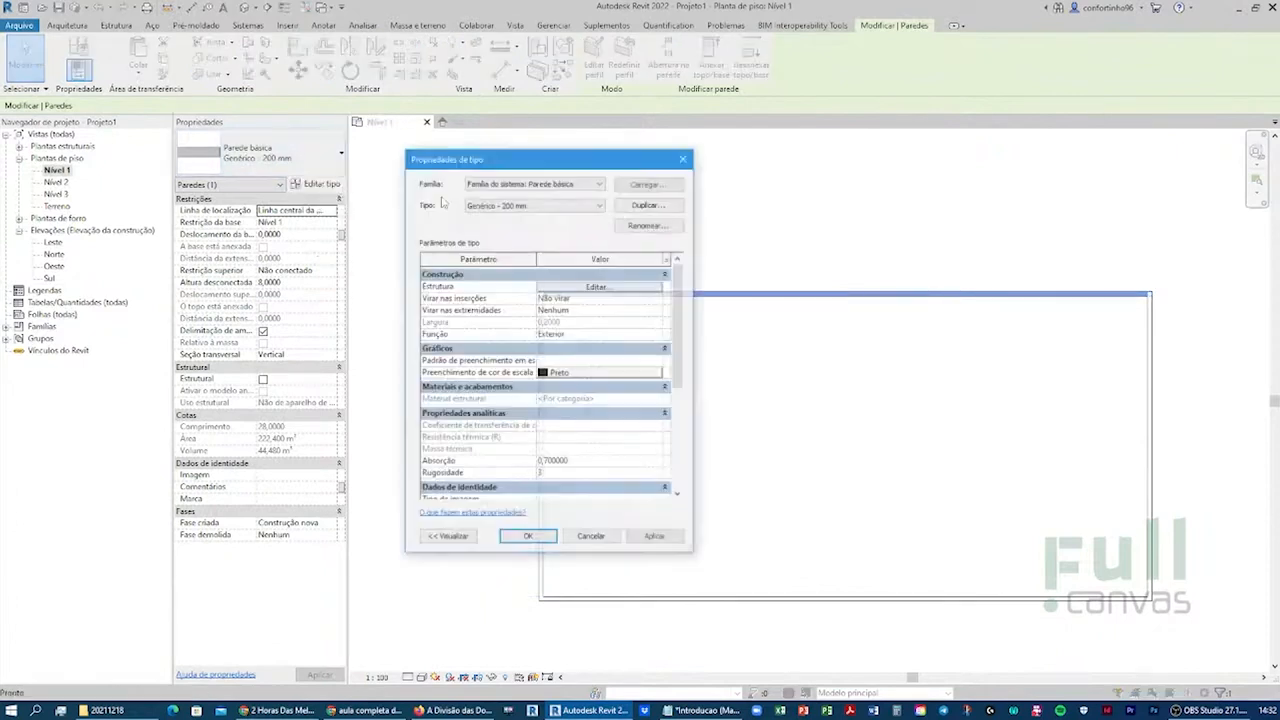
left_click(600, 287)
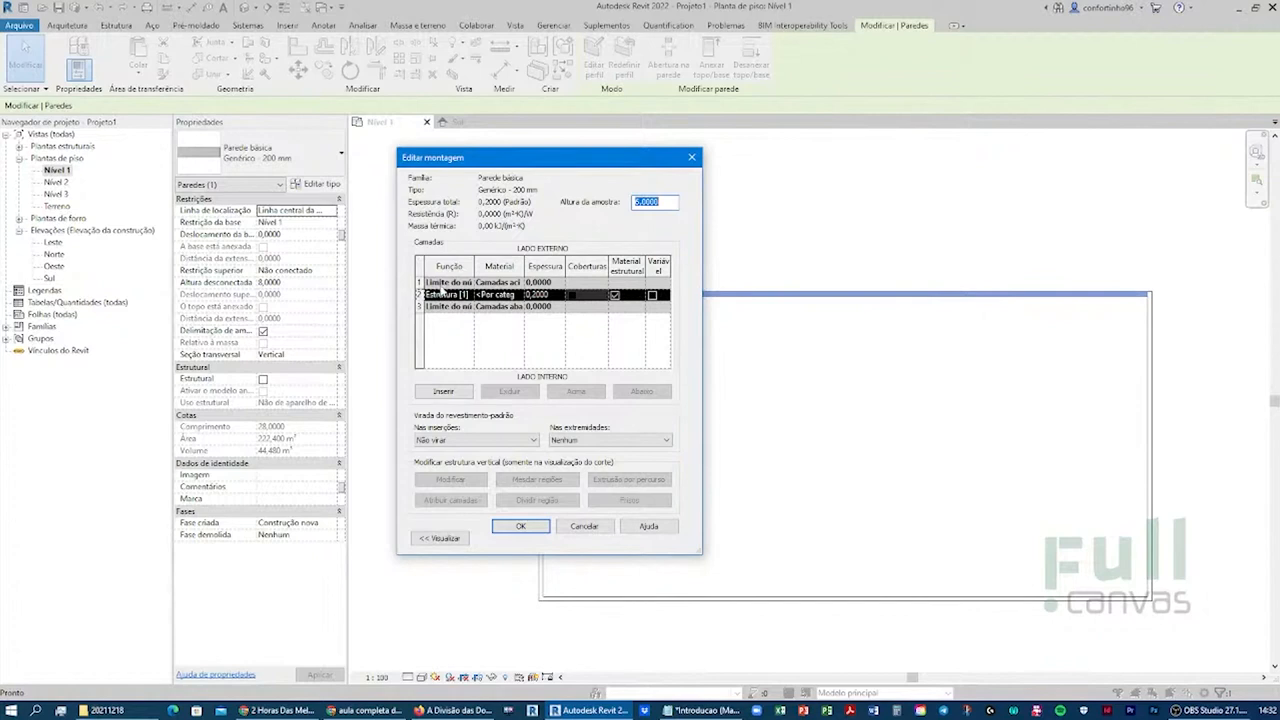
left_click_drag(702, 290, 874, 289)
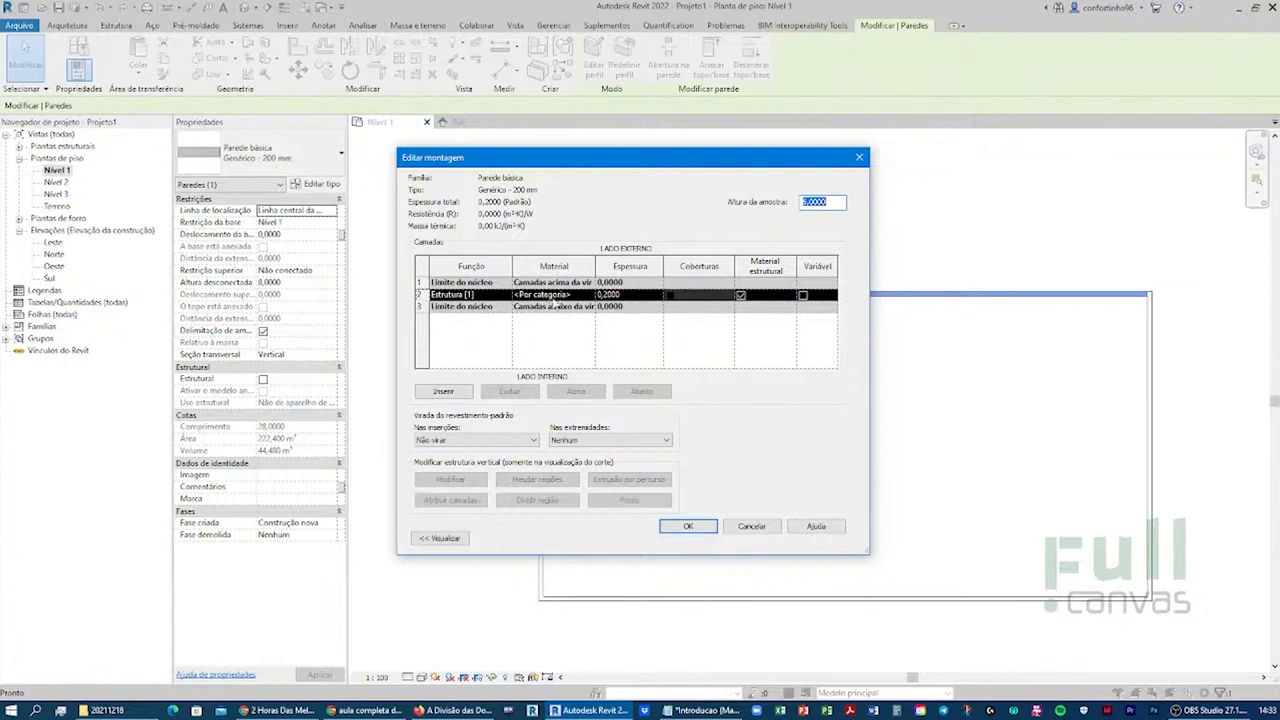
left_click(425, 295)
left_click(420, 282)
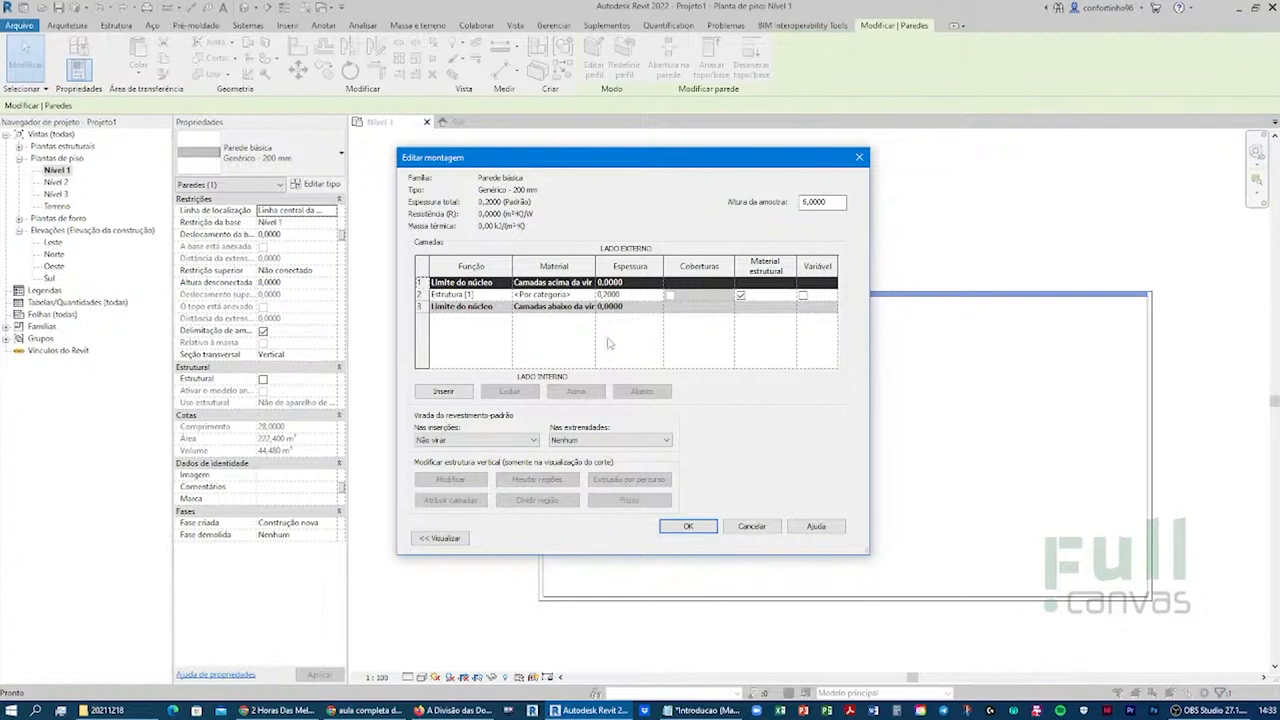
left_click(689, 527)
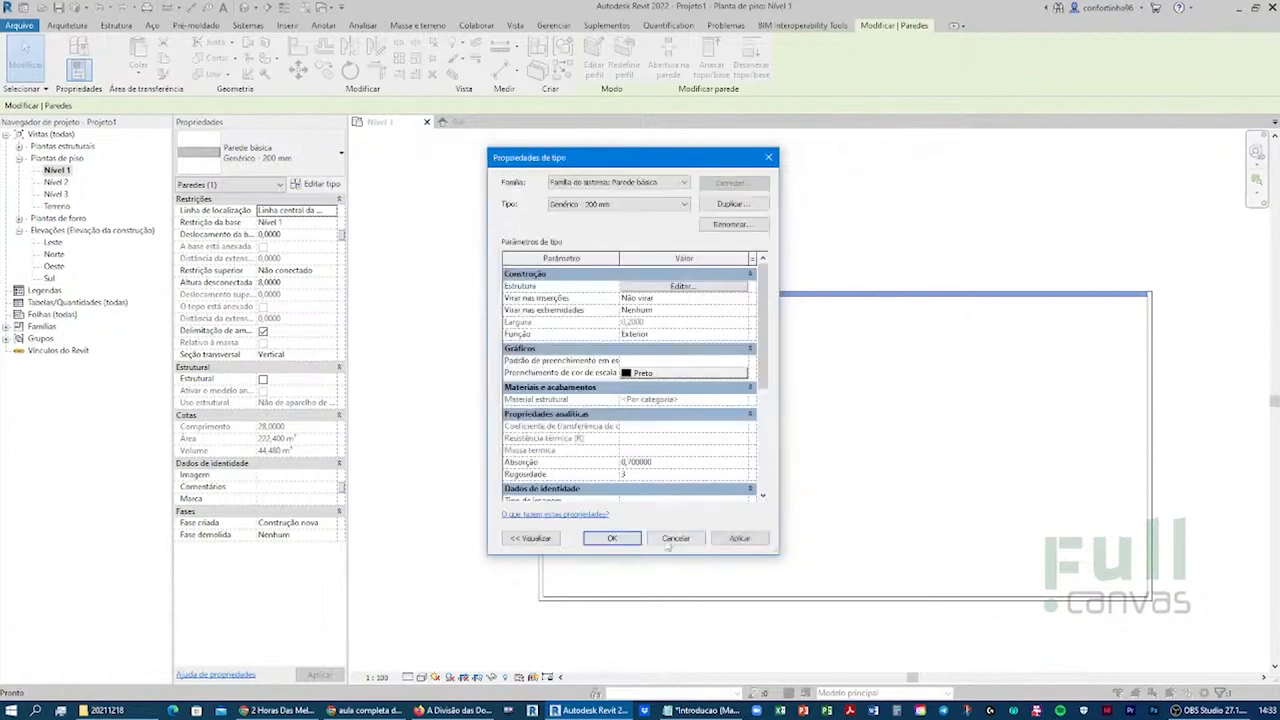
left_click(673, 541)
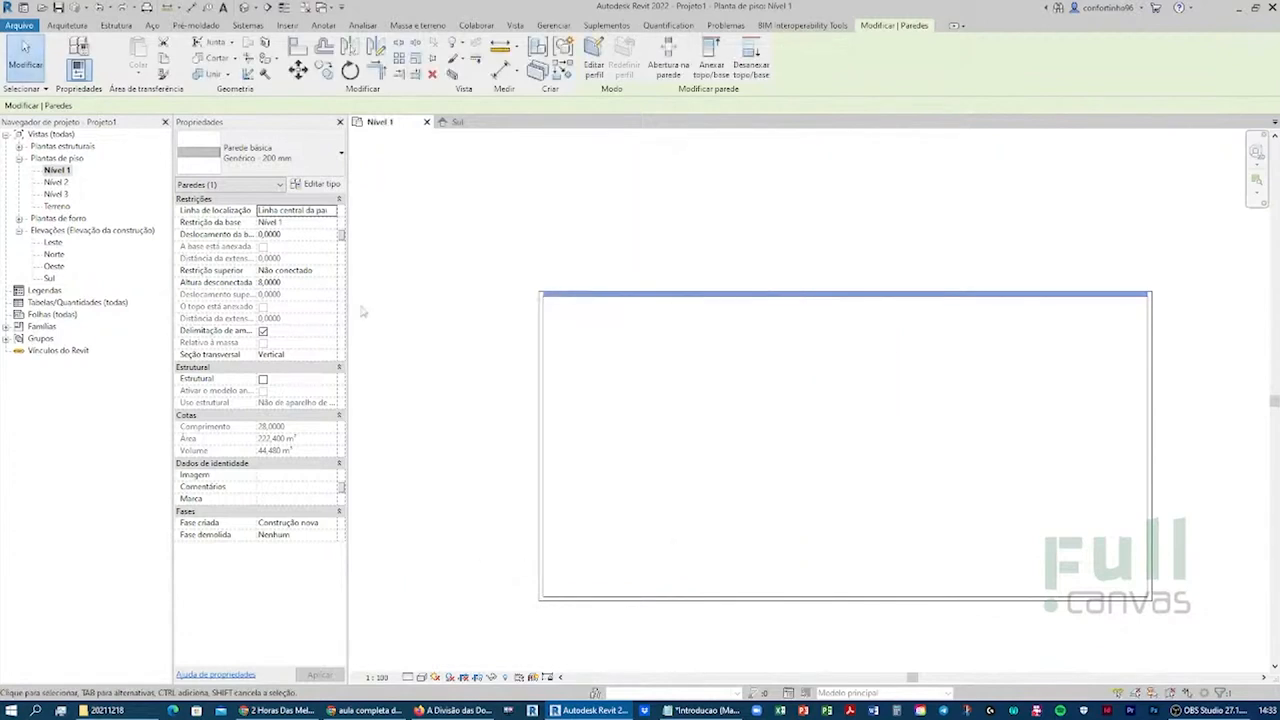
key("Escape")
left_click(679, 296)
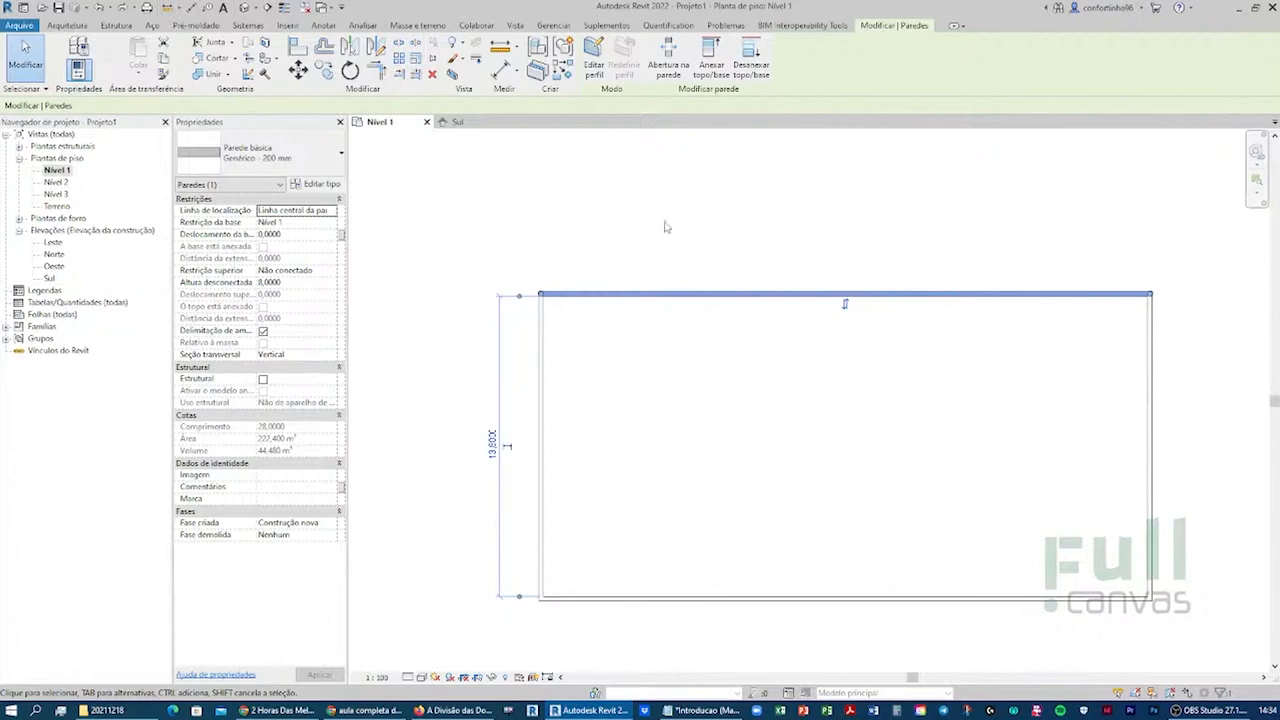
left_click(698, 249)
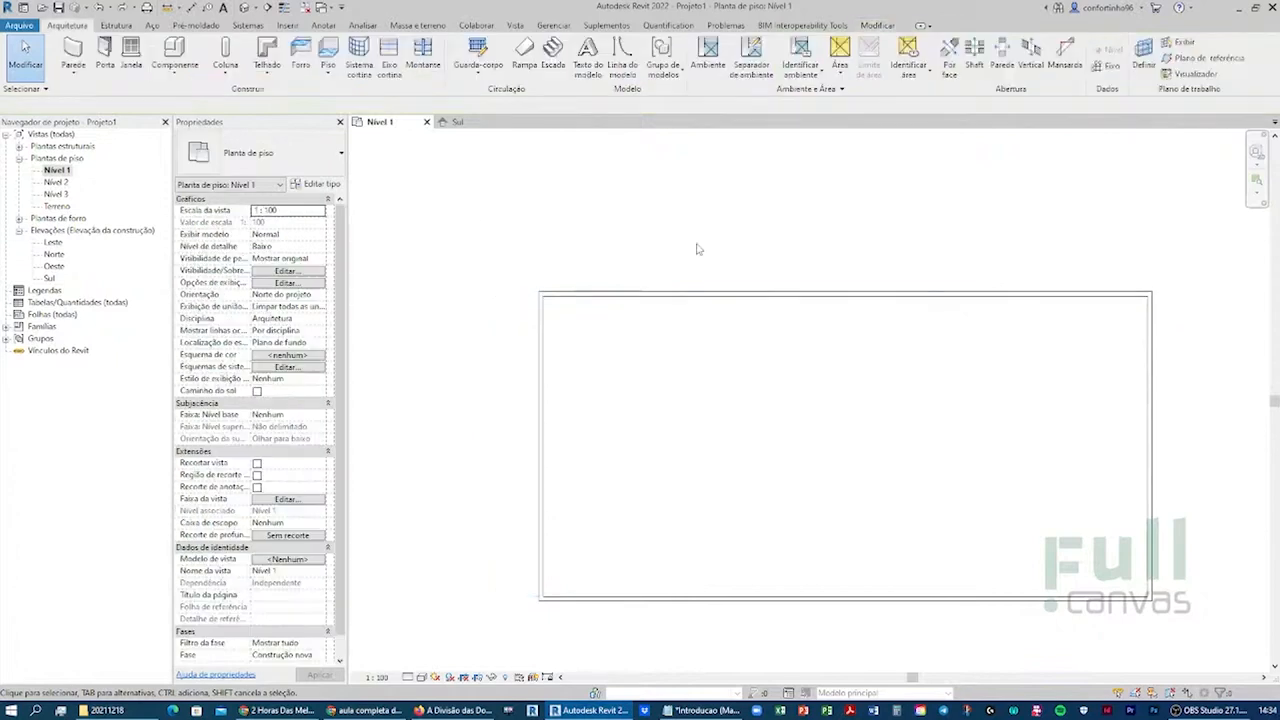
- Draw two interior walls closing a small room in the upper-left corner: about 2,9 m down from the upper wall, then 3,6 m across to the left wall
left_click(73, 50)
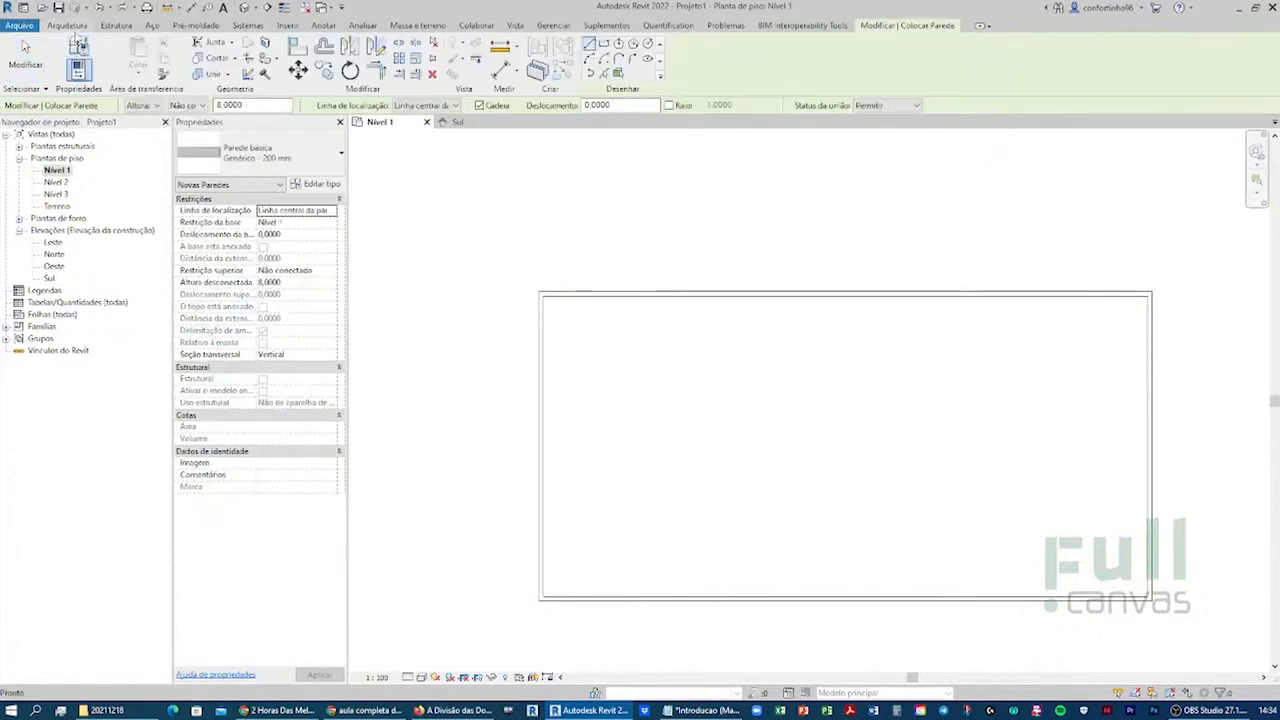
left_click(67, 25)
left_click(75, 56)
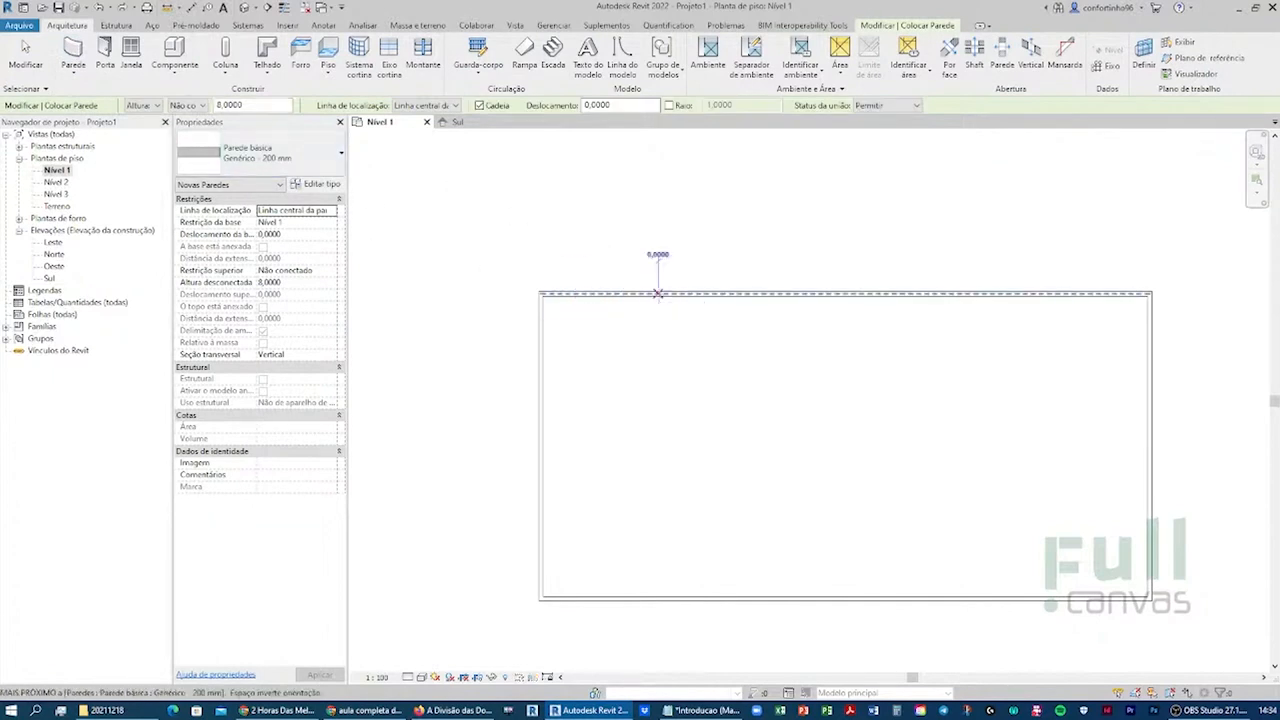
left_click(658, 293)
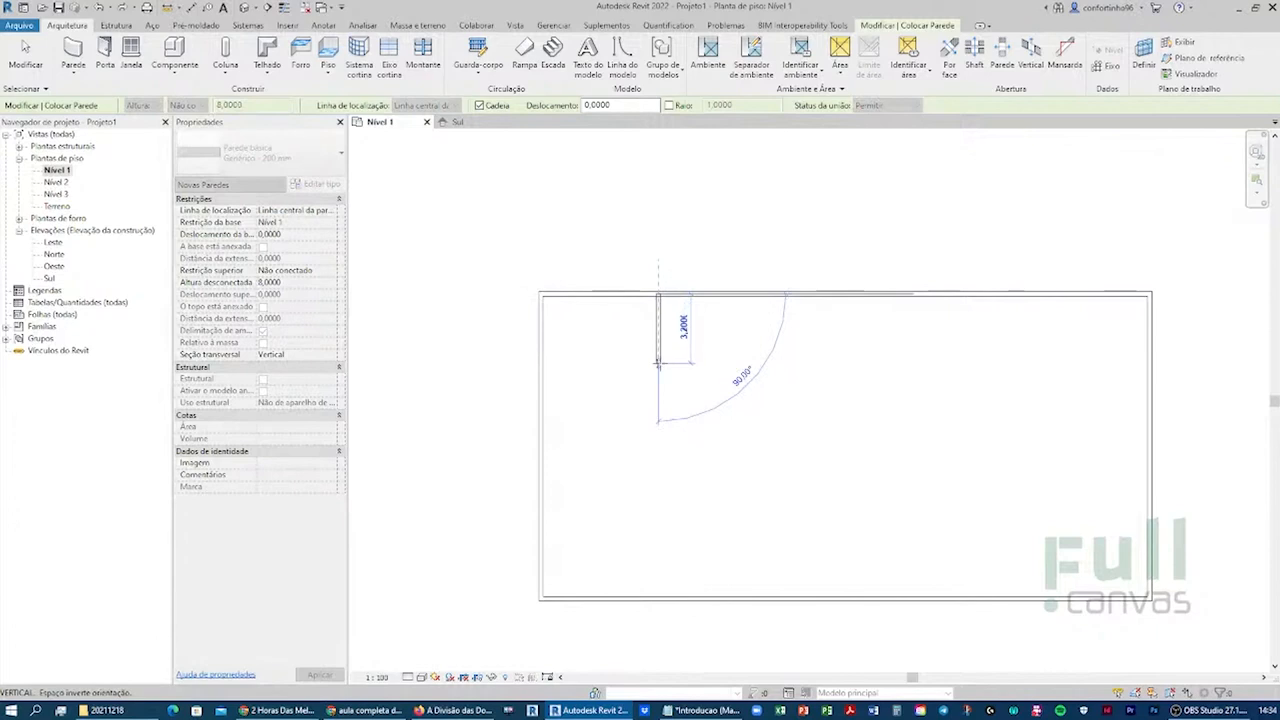
key("Escape")
scroll(657, 308, "up", 3)
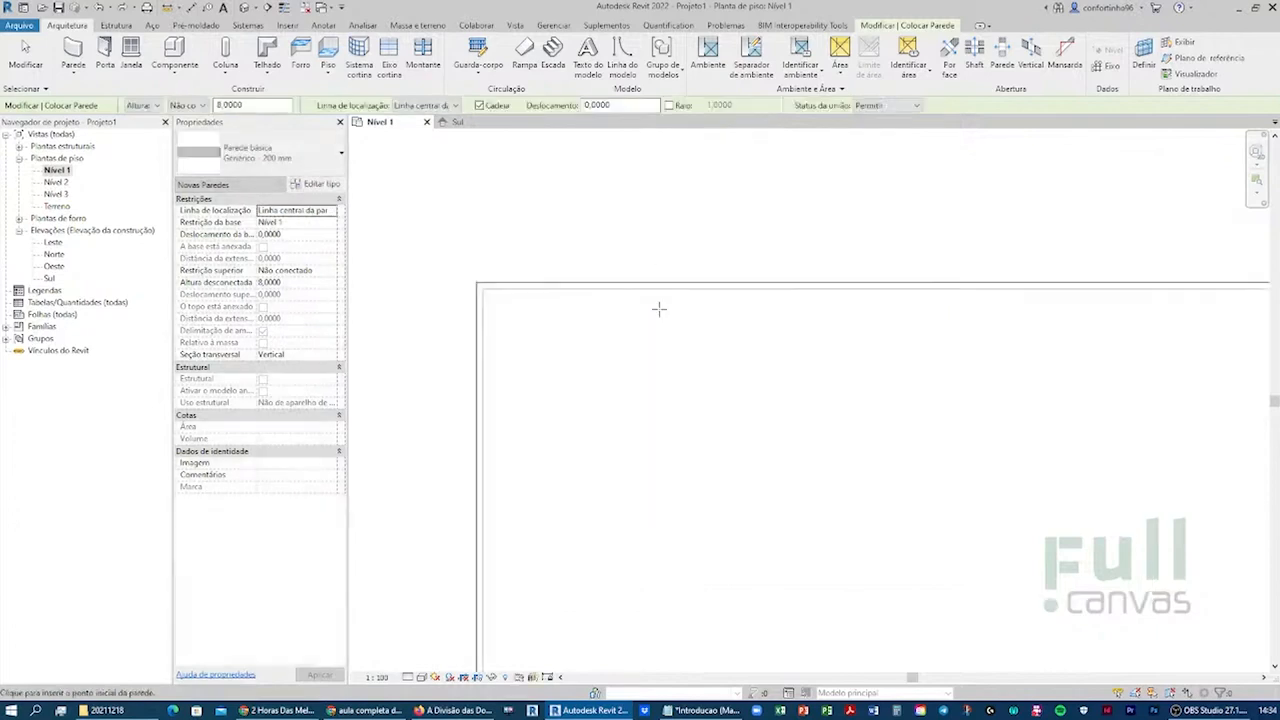
middle_click_drag(657, 309, 860, 265)
scroll(640, 224, "up", 1)
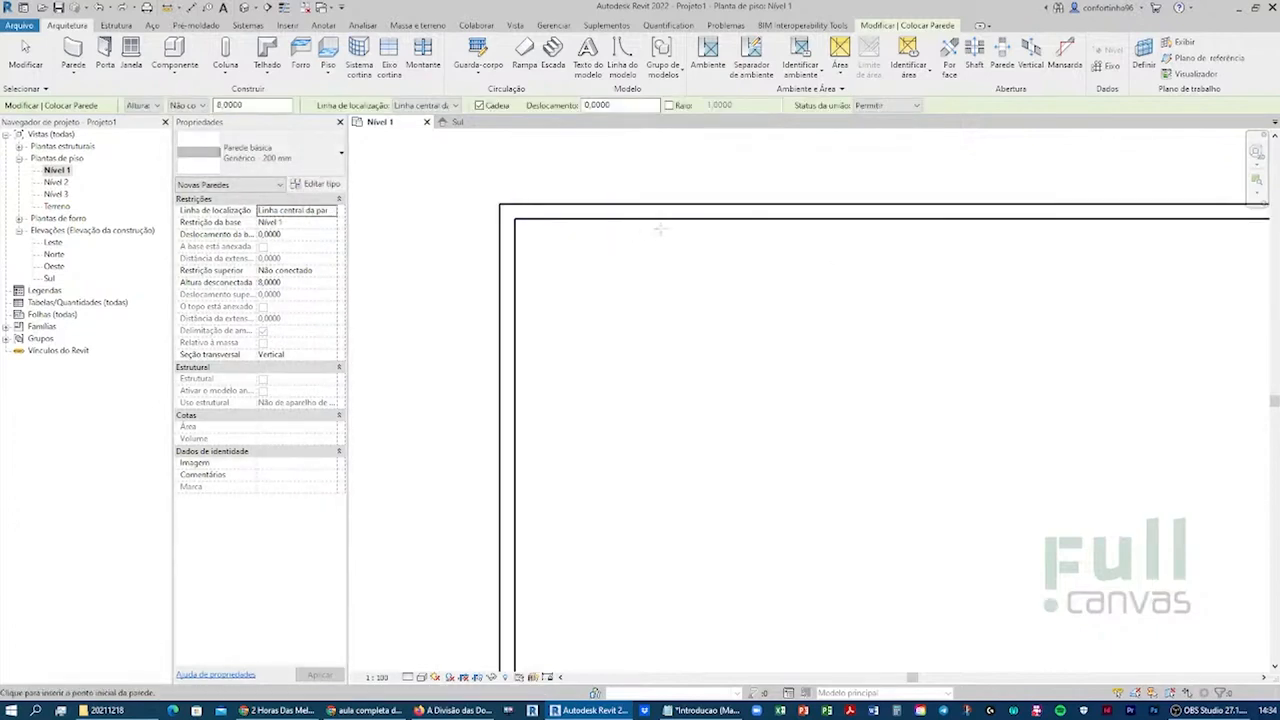
left_click(771, 220)
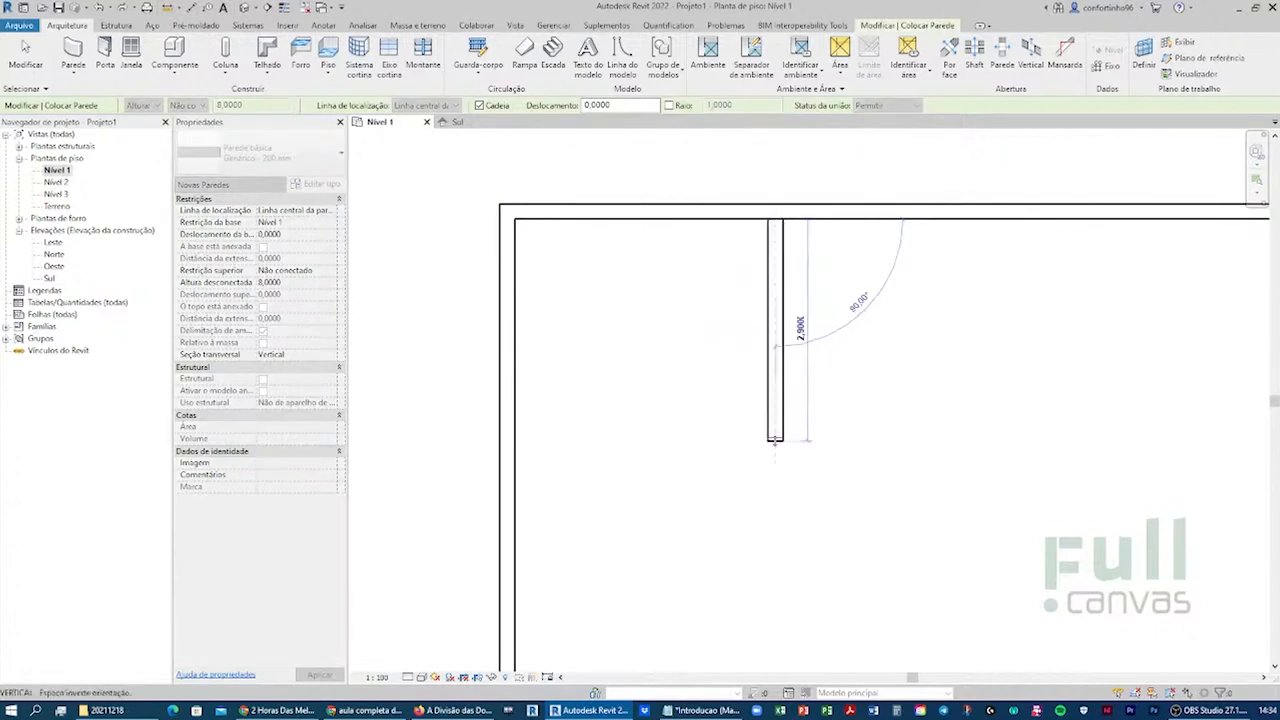
left_click(775, 440)
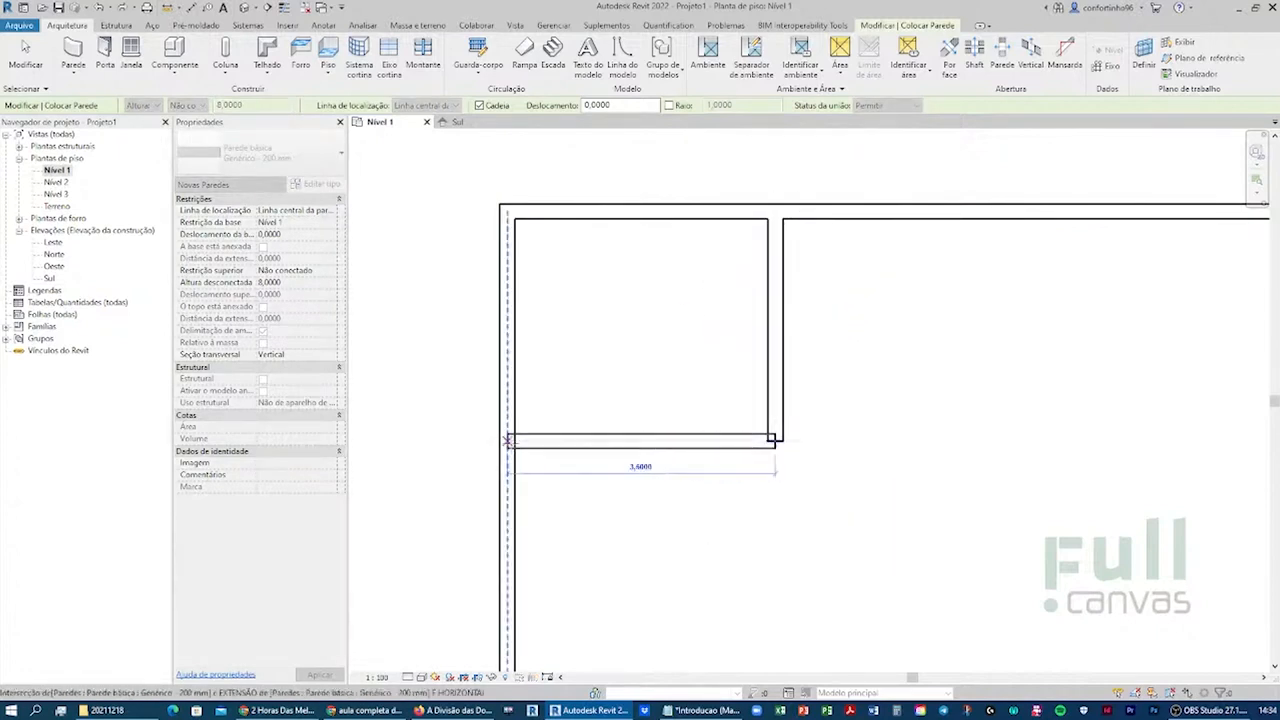
left_click(508, 441)
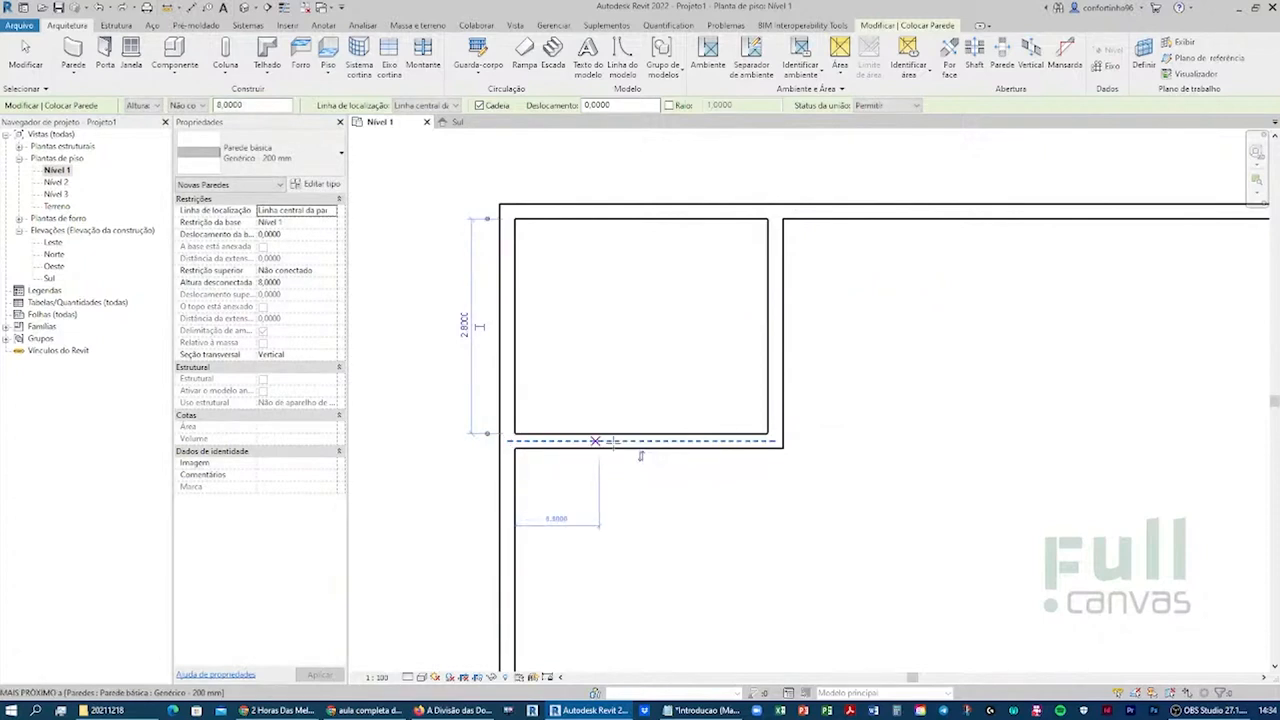
left_click(768, 441)
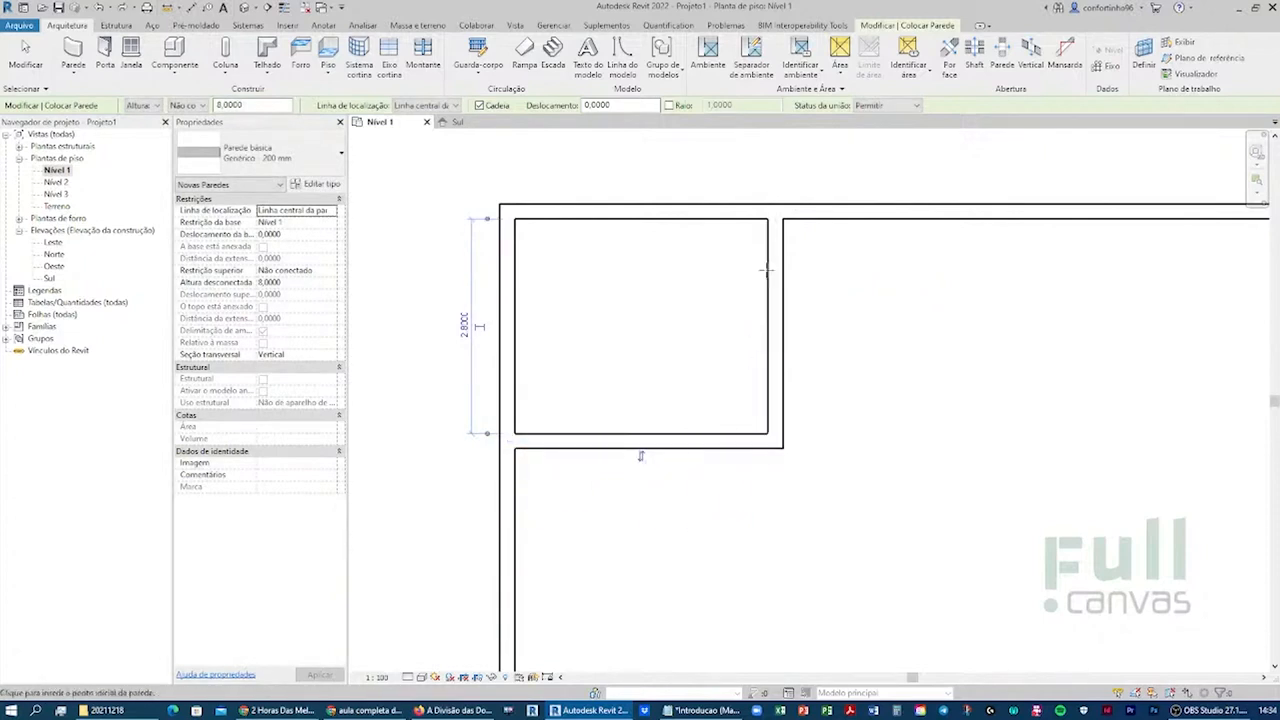
left_click(775, 230)
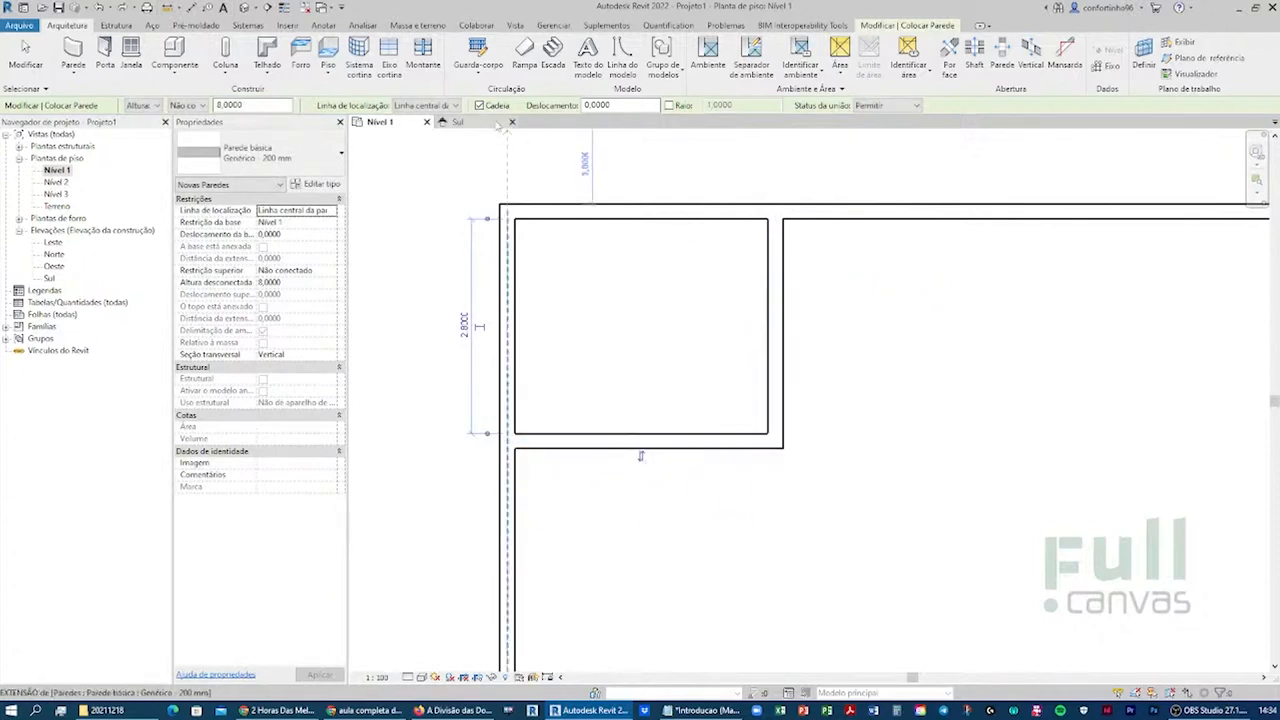
- Review the location line options available for new walls without changing the setting
left_click(456, 106)
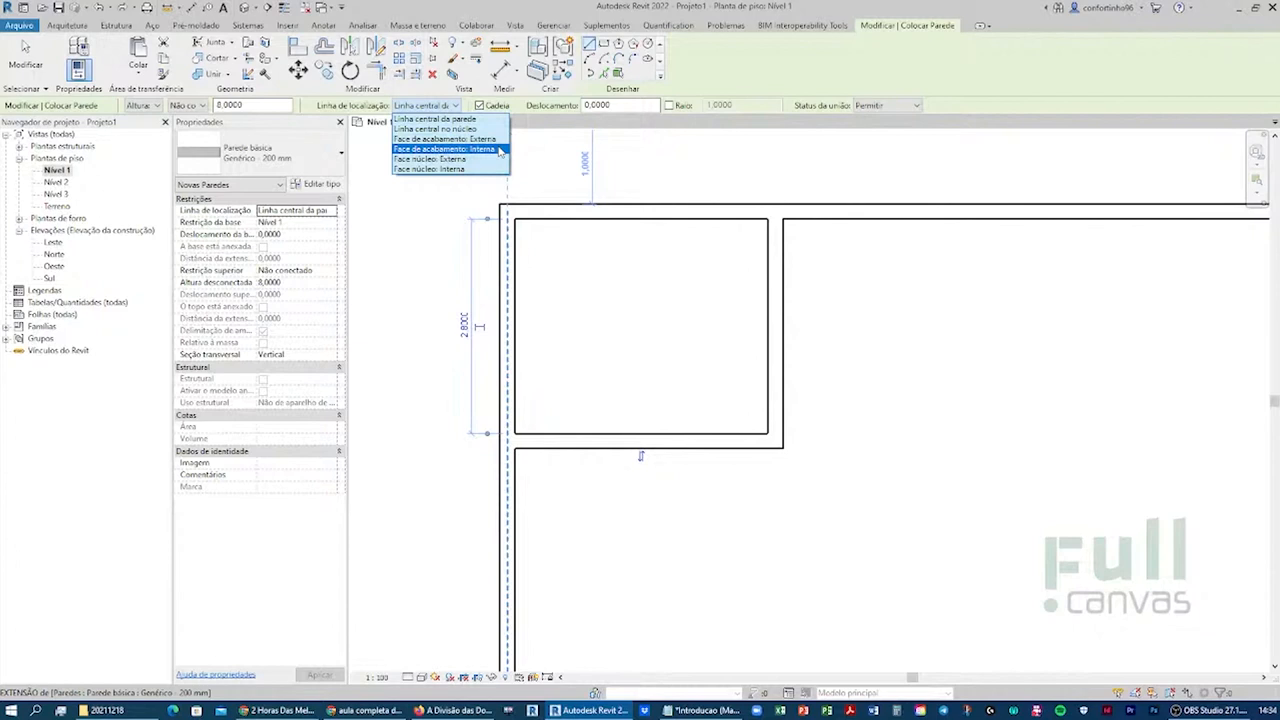
scroll(588, 210, "down", 5)
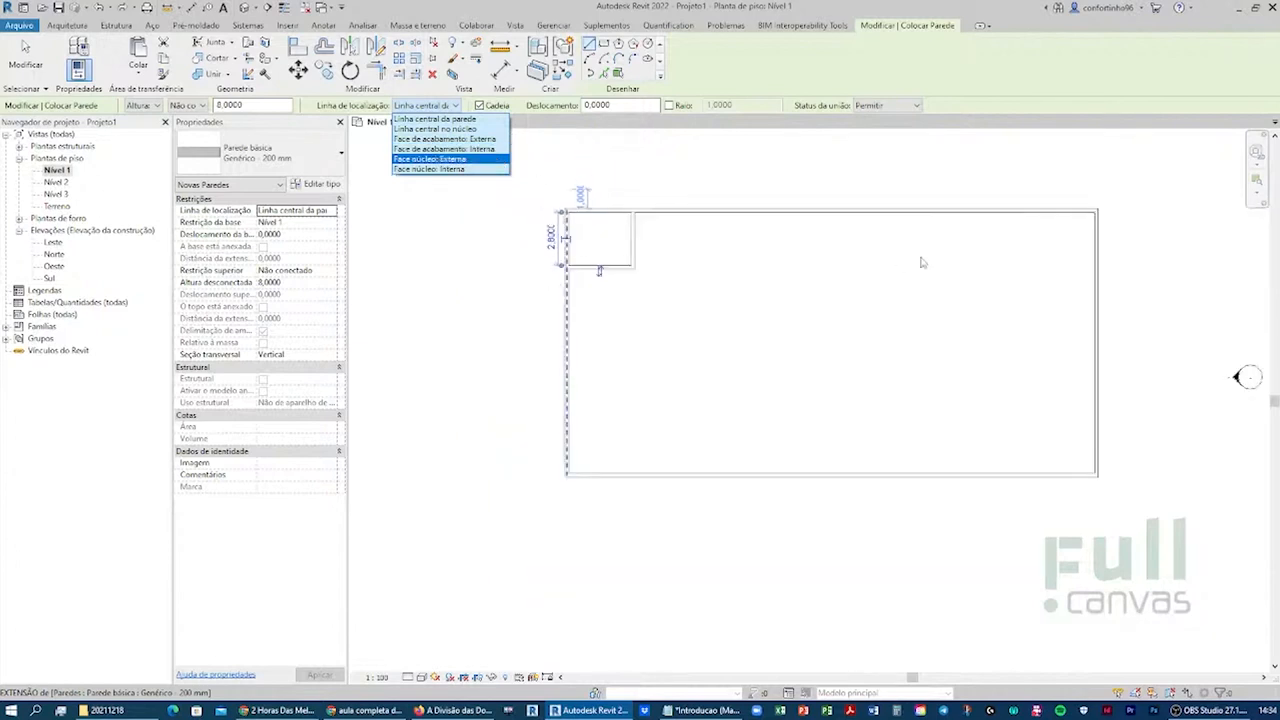
left_click(578, 180)
- Examine the rectangular wall outline in plan, both as a whole and close up at its upper-right corner
middle_click_drag(1098, 264, 877, 313)
scroll(877, 310, "up", 1)
scroll(820, 248, "up", 1)
mouse_move(820, 248)
middle_mouse_down()
mouse_move(900, 234)
mouse_move(804, 248)
mouse_move(800, 231)
mouse_move(895, 208)
mouse_move(990, 228)
mouse_move(820, 230)
middle_mouse_up()
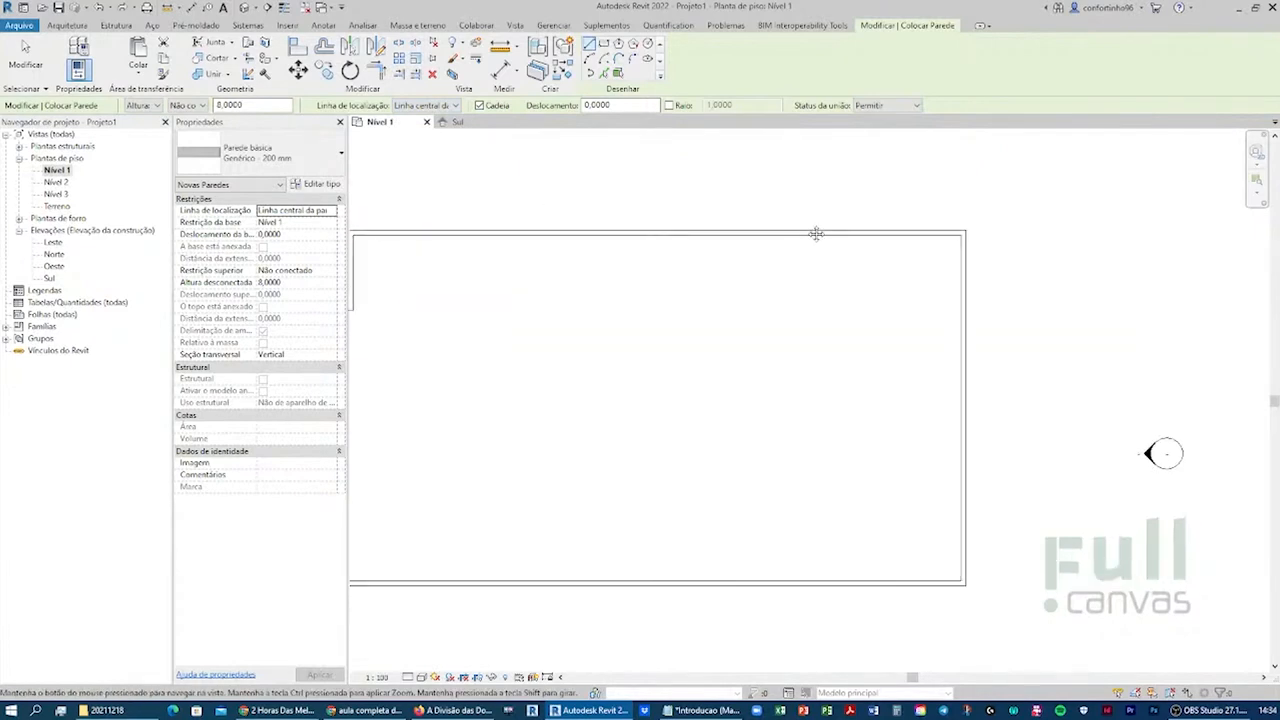
scroll(830, 220, "up", 2)
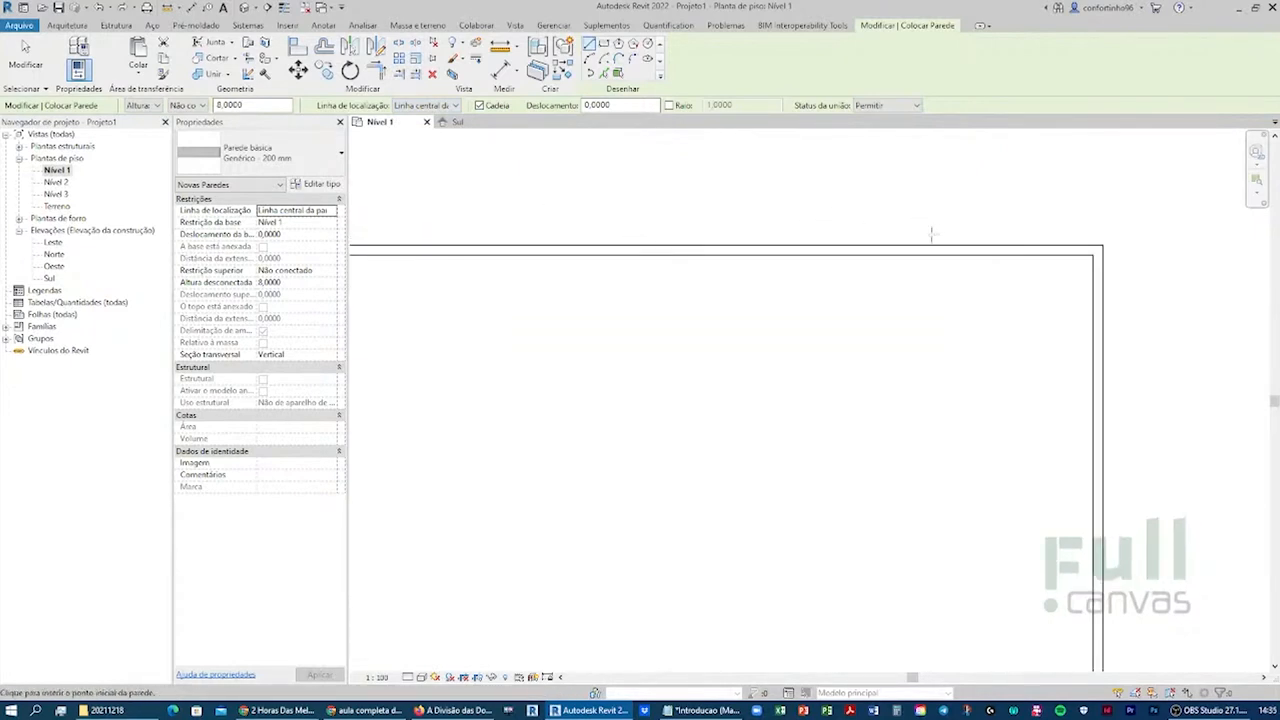
middle_click_drag(1090, 270, 972, 229)
scroll(972, 229, "down", 5)
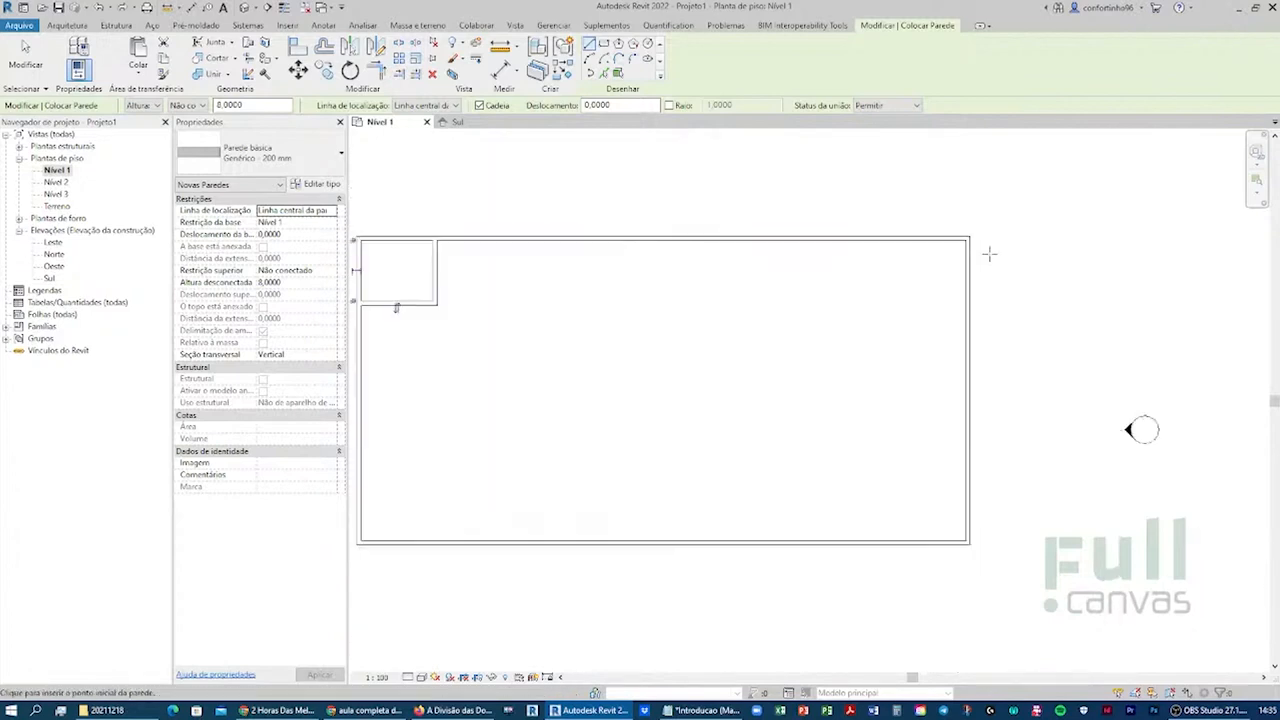
scroll(870, 252, "up", 3)
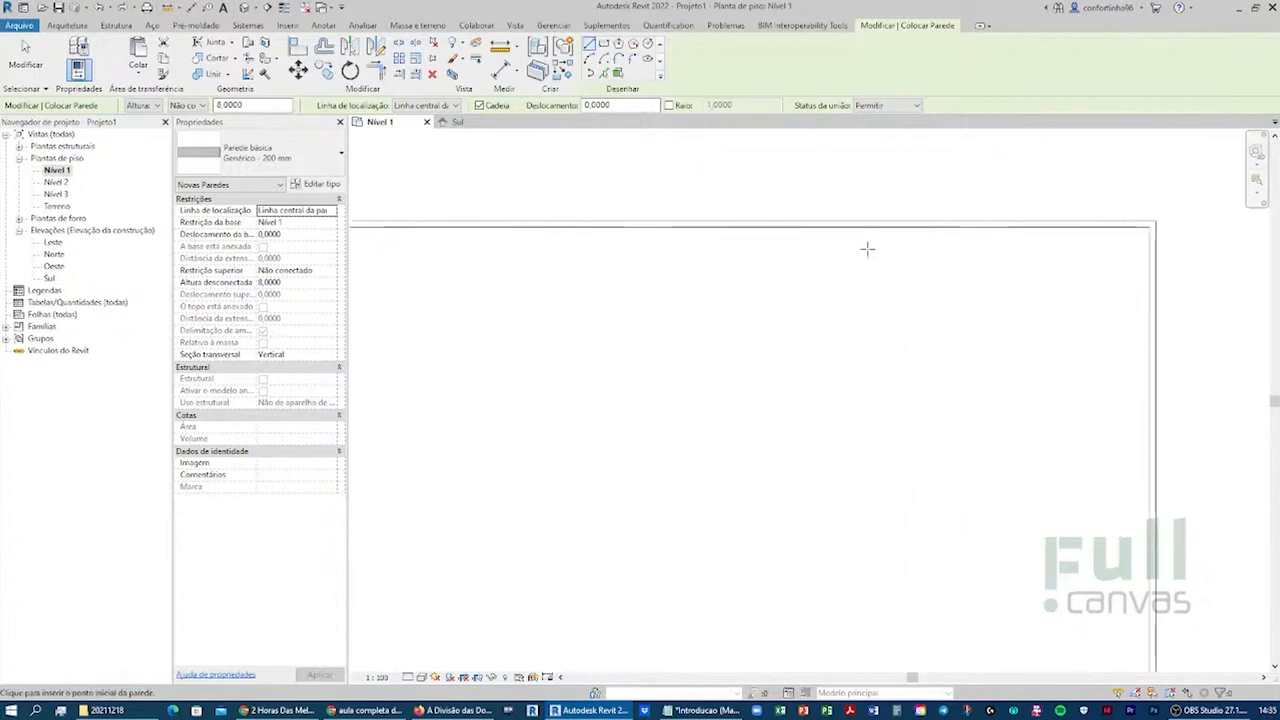
scroll(890, 260, "down", 8)
middle_click_drag(898, 265, 887, 328)
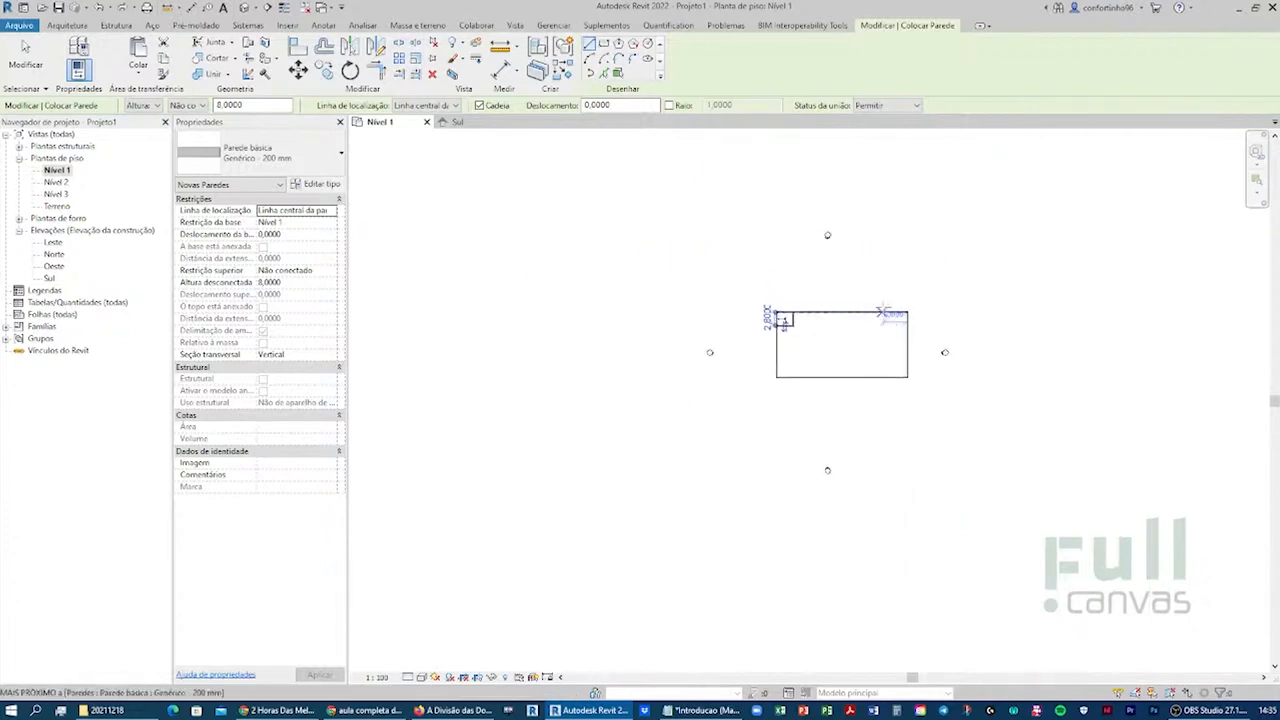
scroll(869, 264, "up", 6)
scroll(869, 264, "down", 5)
middle_click_drag(869, 264, 872, 243)
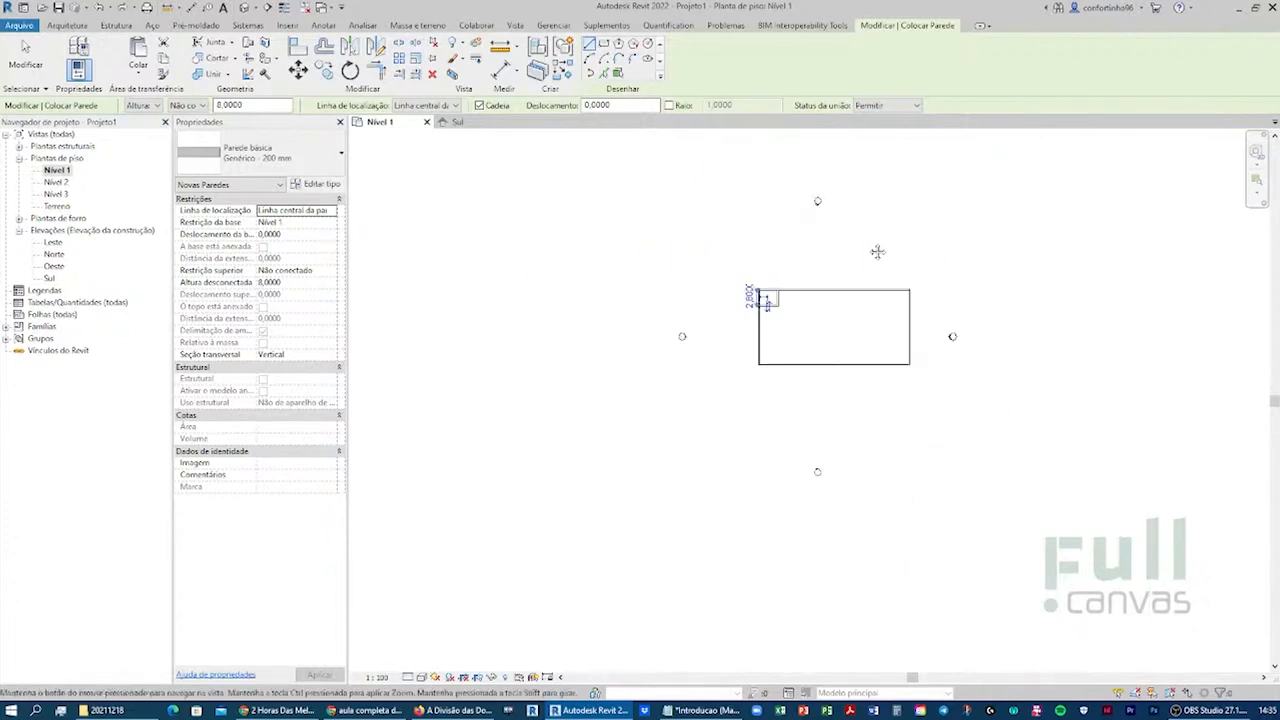
scroll(862, 262, "up", 5)
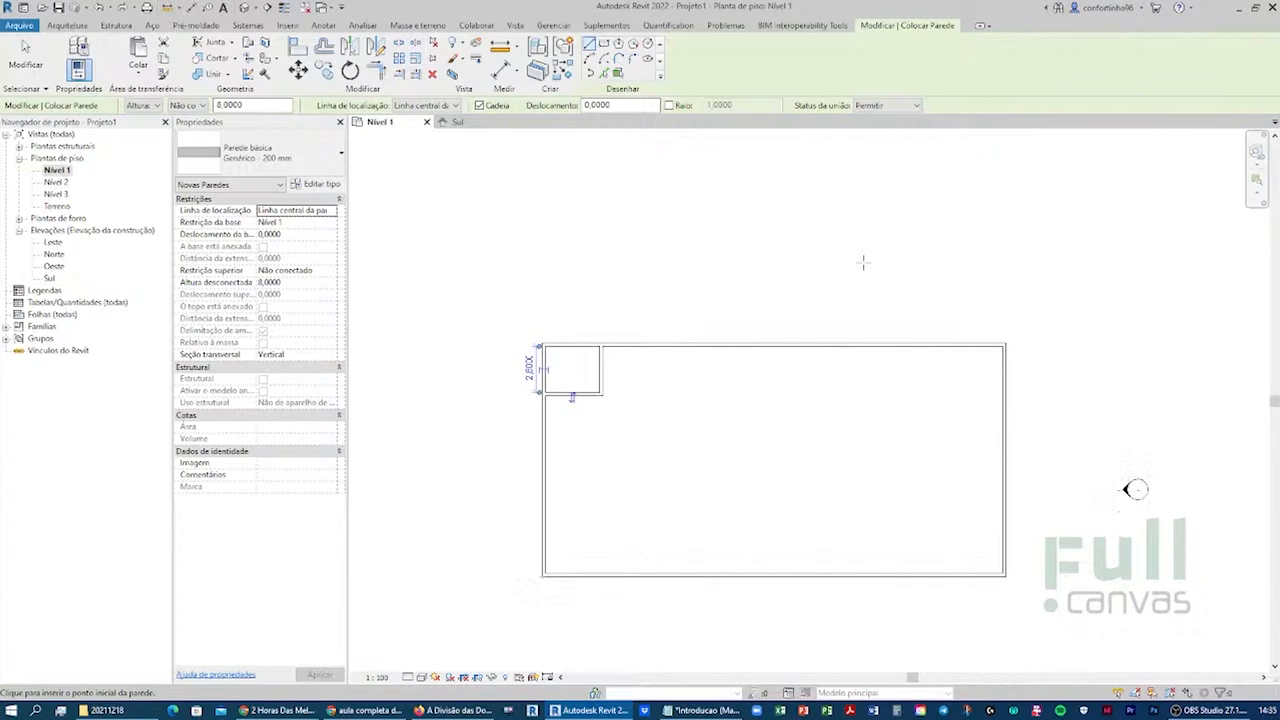
scroll(863, 262, "down", 4)
scroll(906, 290, "down", 2)
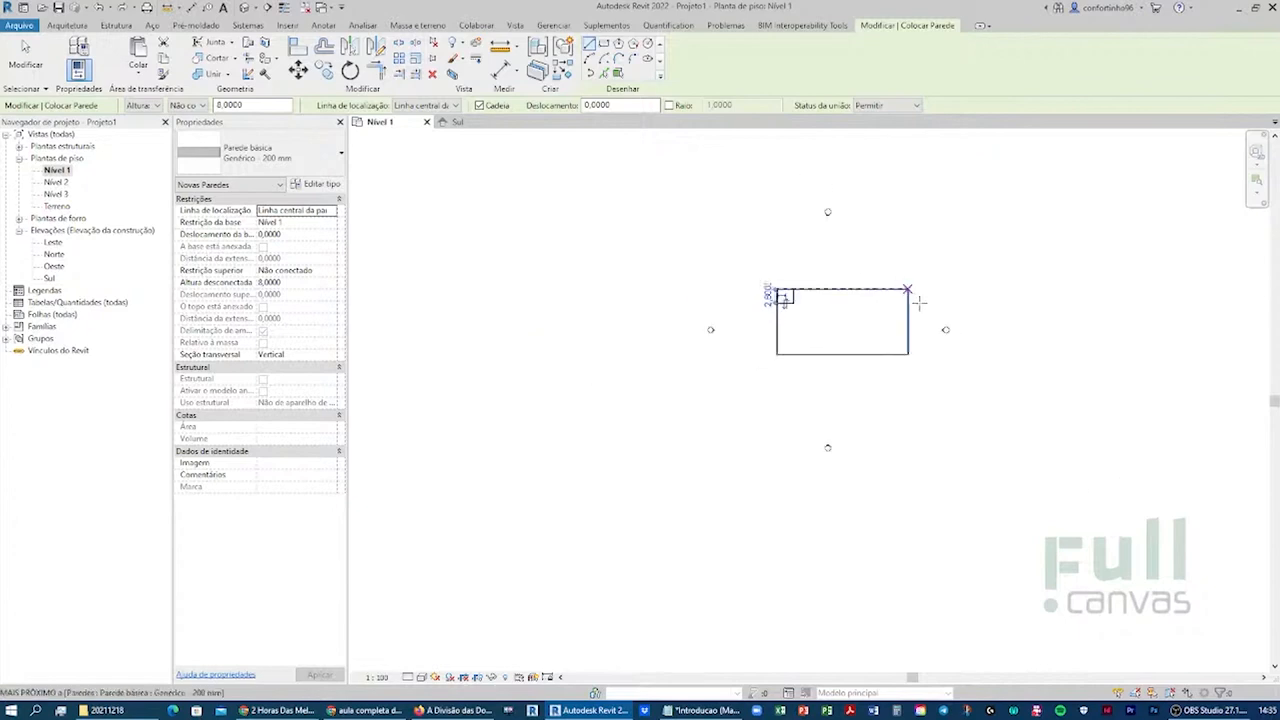
scroll(903, 297, "up", 5)
scroll(895, 297, "up", 5)
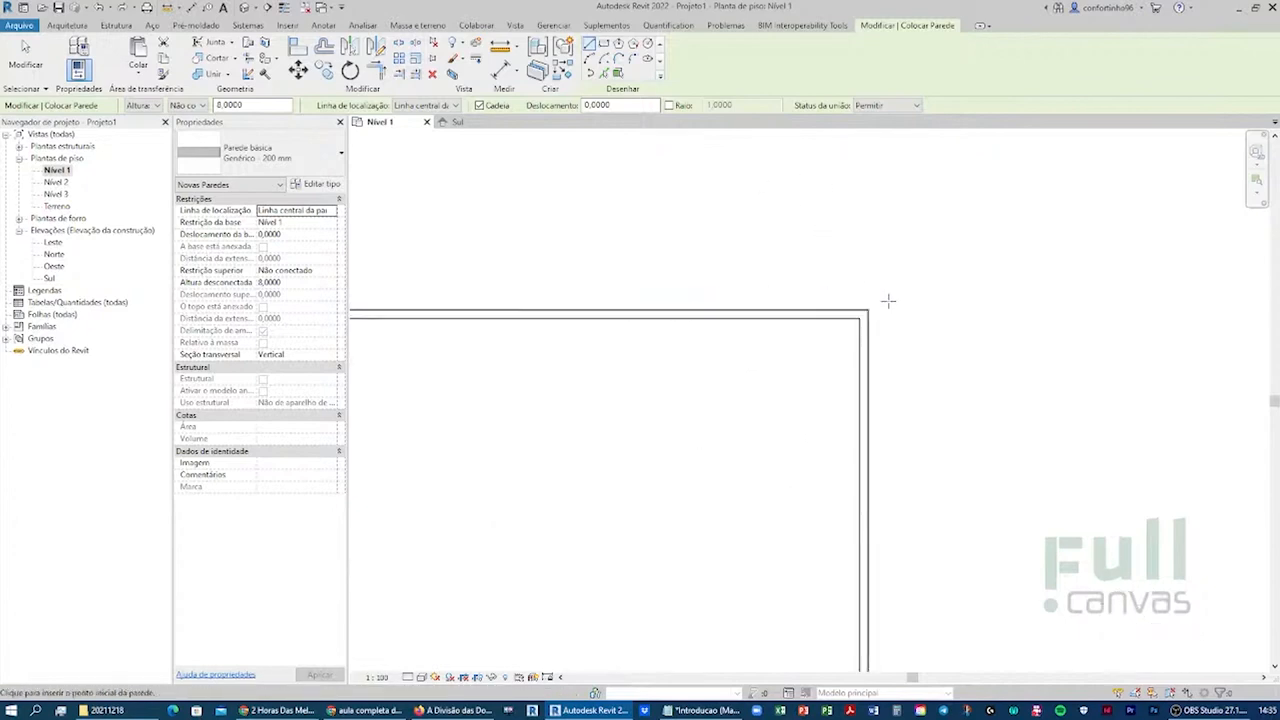
- Draw three chained walls with the location line at Face de acabamento: Externa, forming a room about 4,5 m wide outside the outline's upper-right corner
left_click(457, 105)
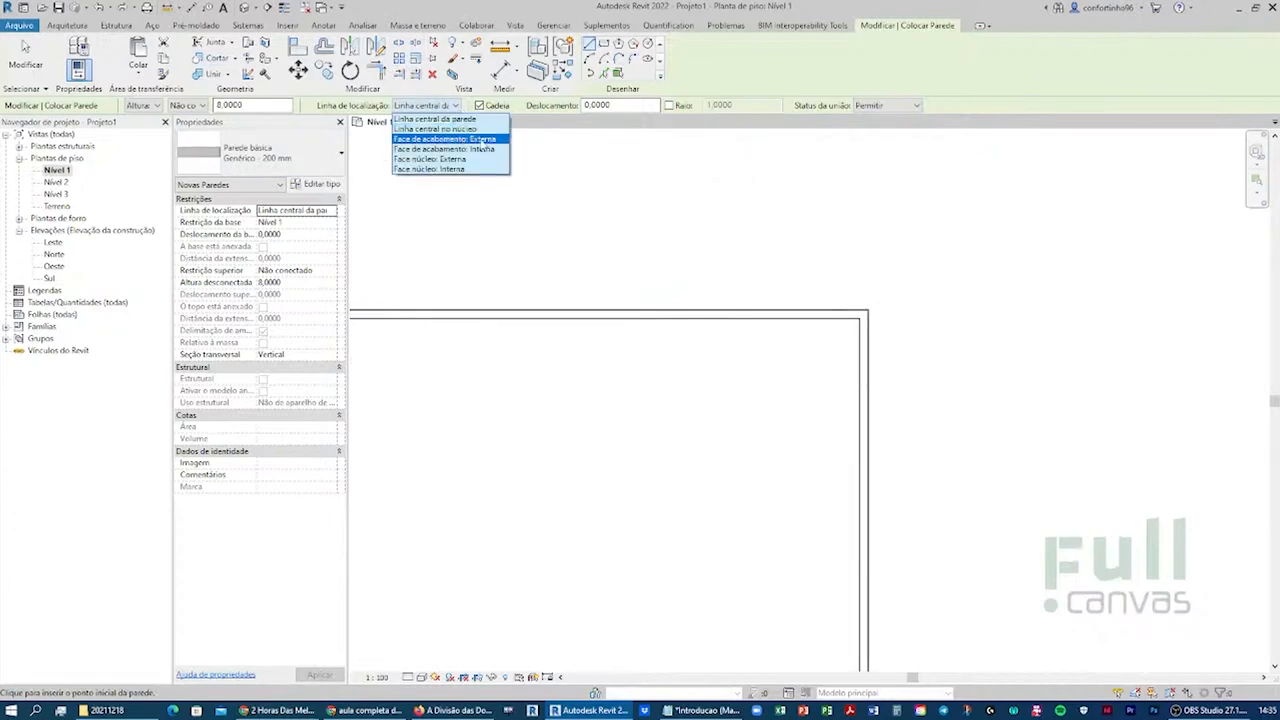
left_click(483, 141)
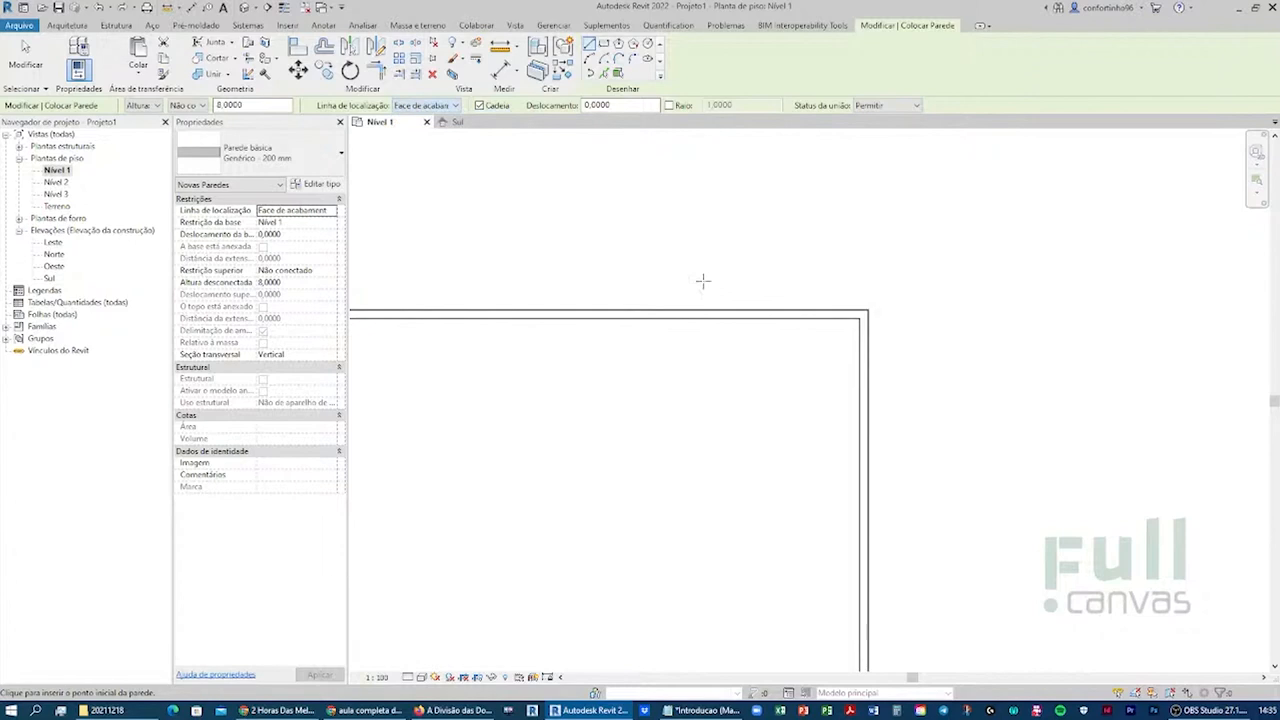
left_click(868, 313)
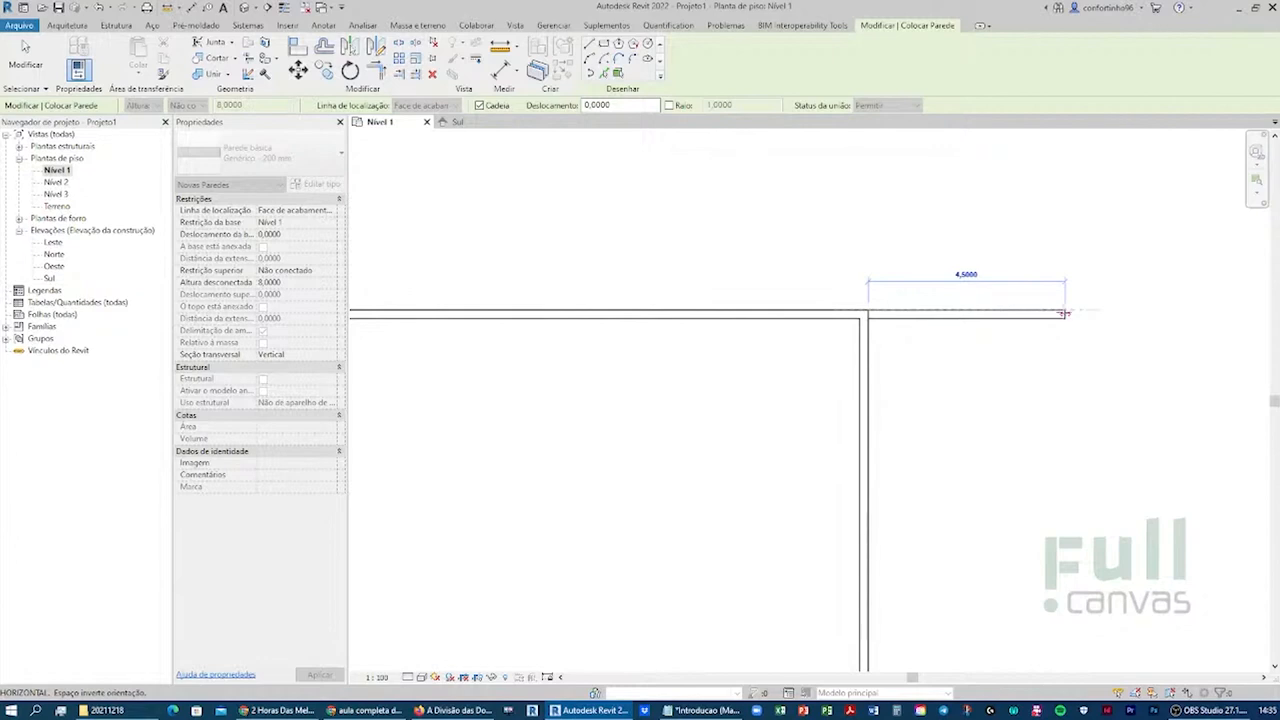
left_click(1060, 313)
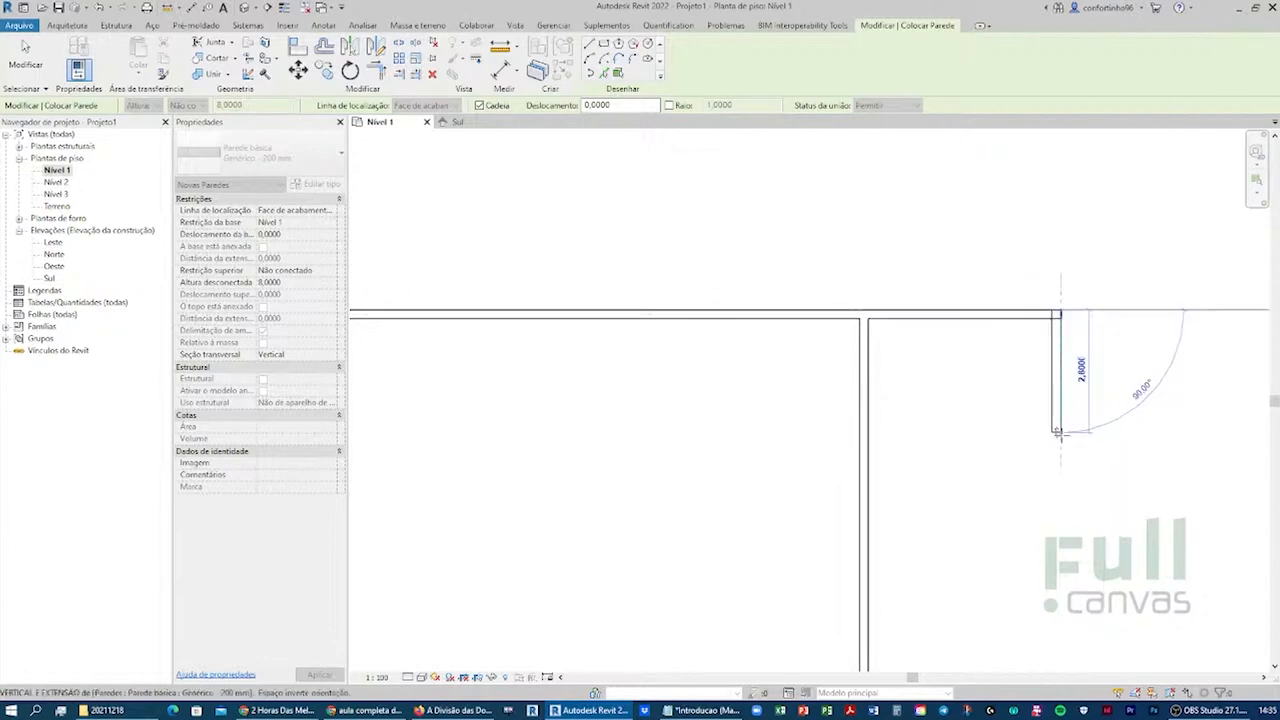
left_click(1059, 440)
left_click(860, 437)
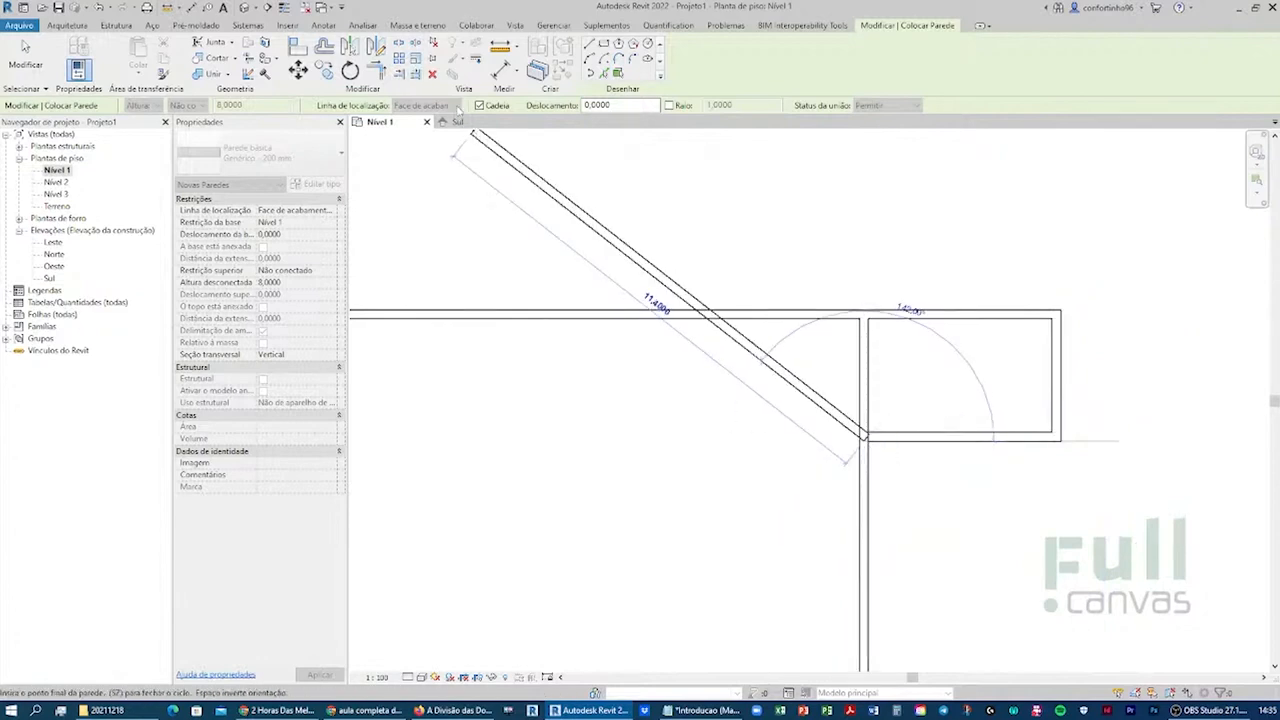
- Draw three chained walls with the location line at Face de acabamento: Interna, adding a room about 2,1 m wide and 2,9 m deep beyond the upper-right room
key("Escape")
left_click(72, 26)
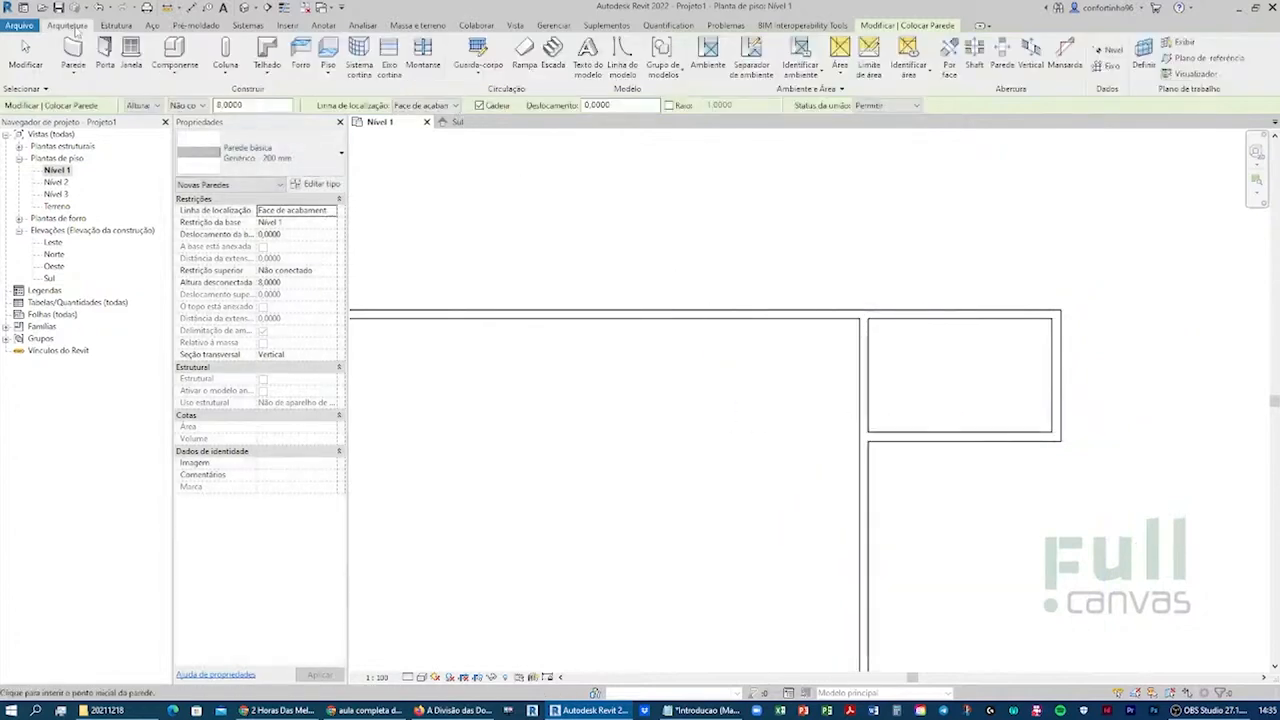
left_click(75, 67)
left_click(73, 53)
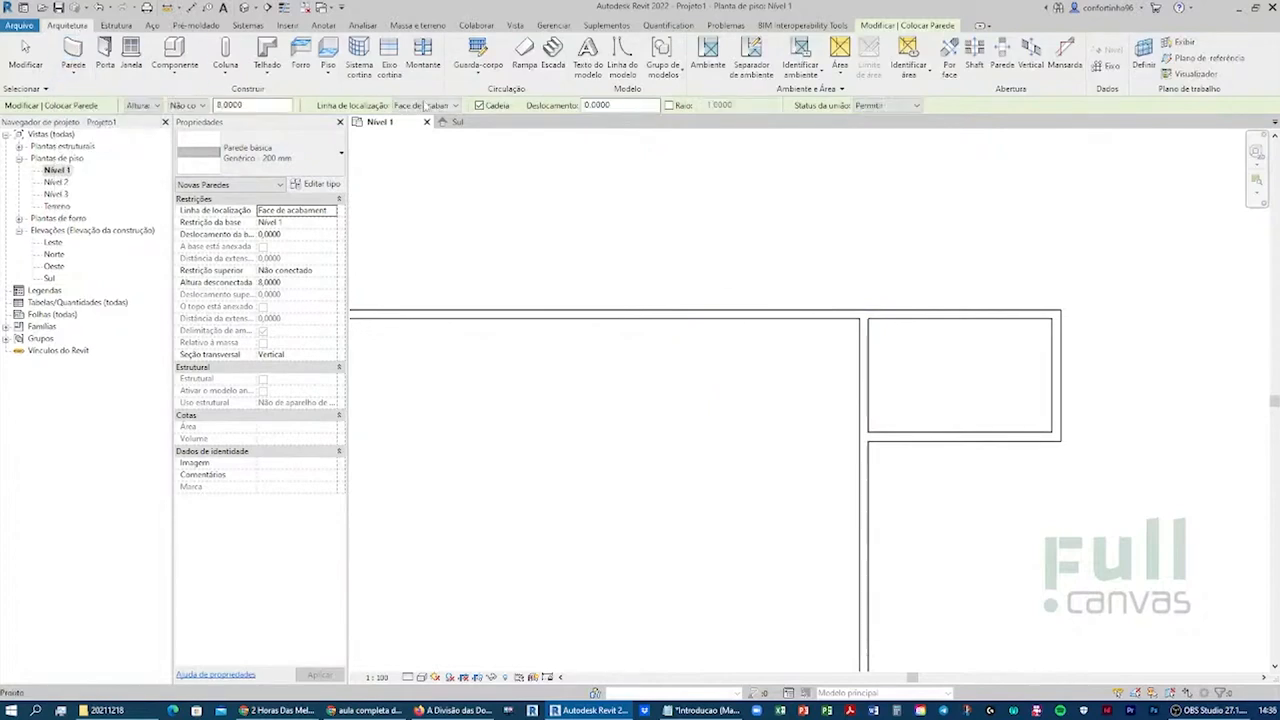
left_click(456, 106)
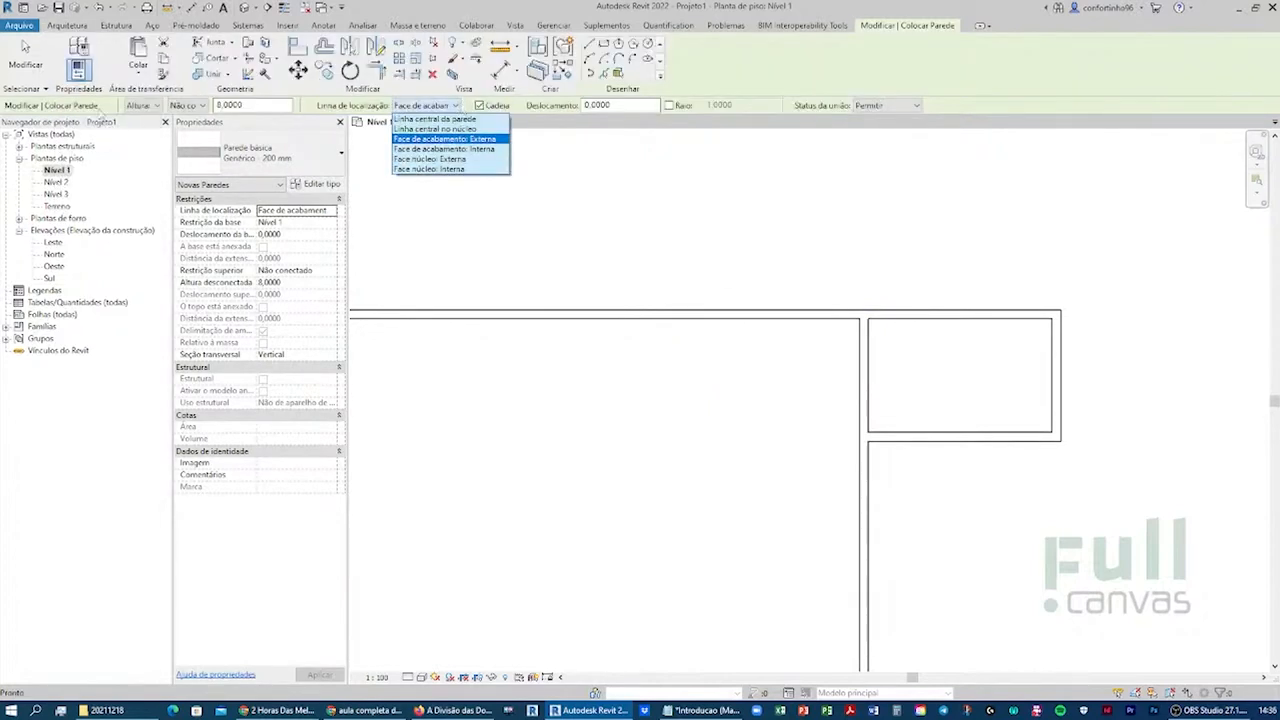
left_click(473, 150)
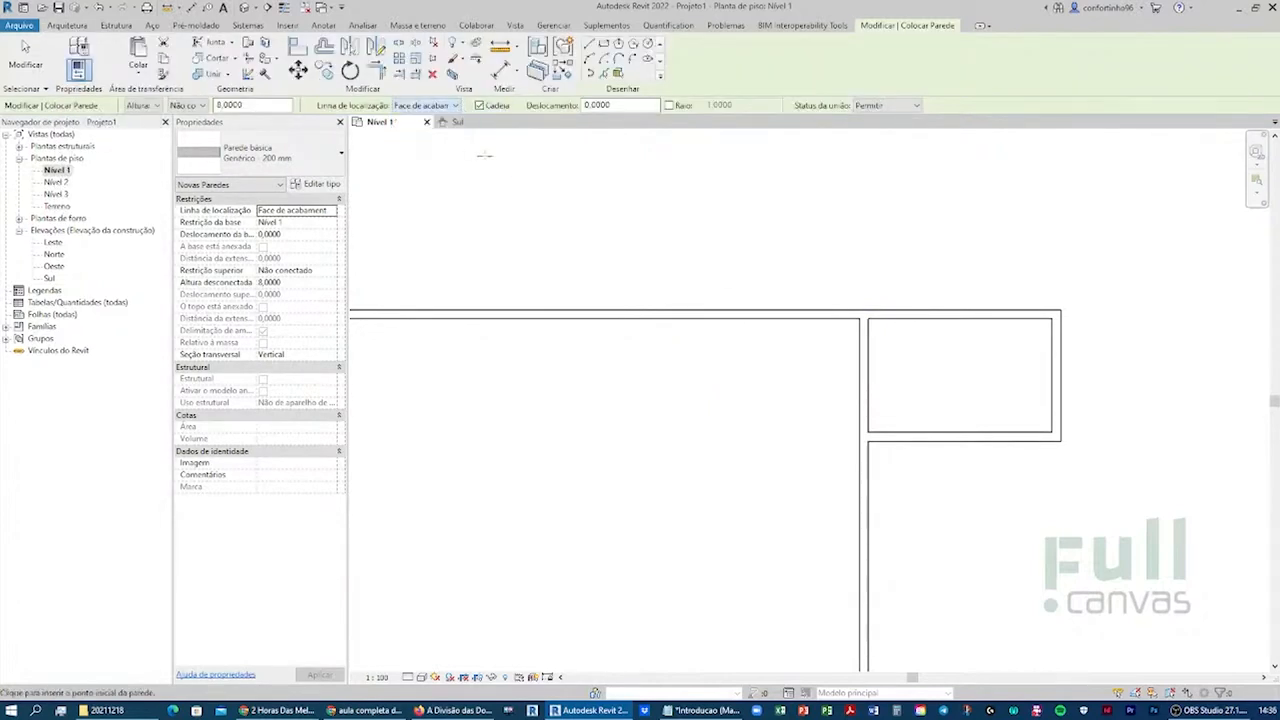
left_click(1060, 308)
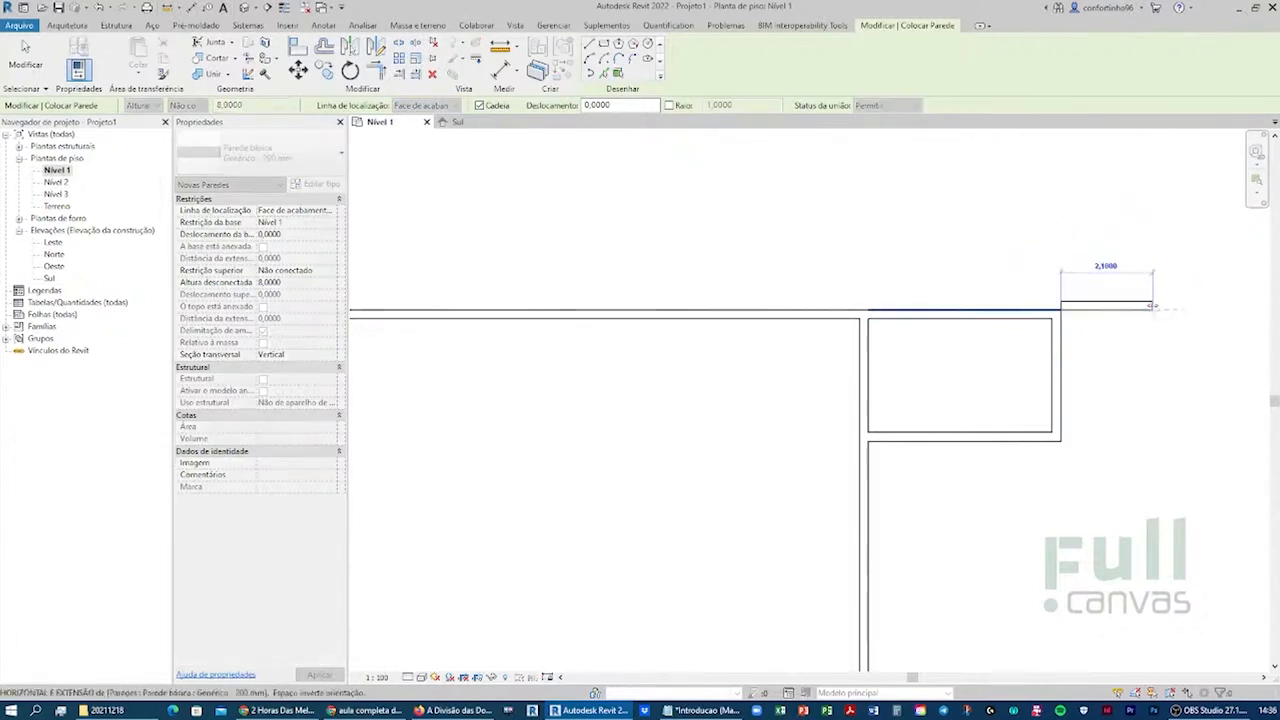
scroll(1144, 308, "down", 1)
middle_click_drag(1157, 317, 960, 306)
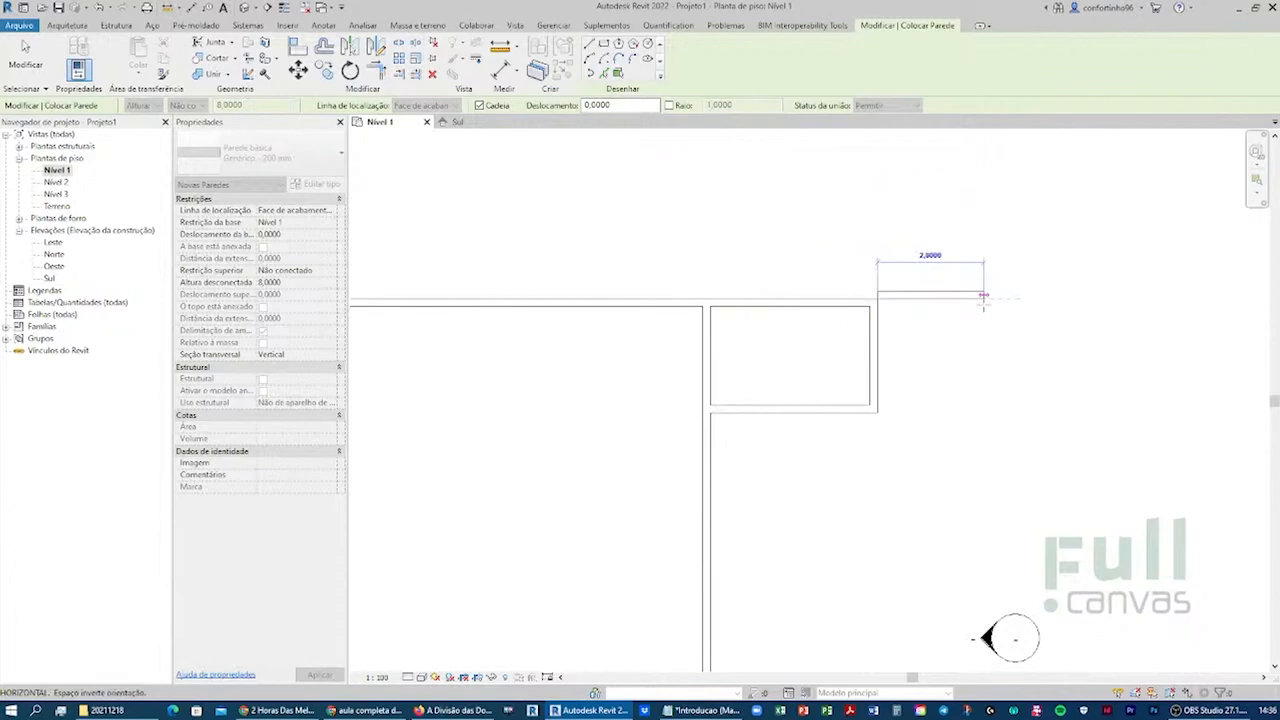
scroll(983, 286, "up", 3)
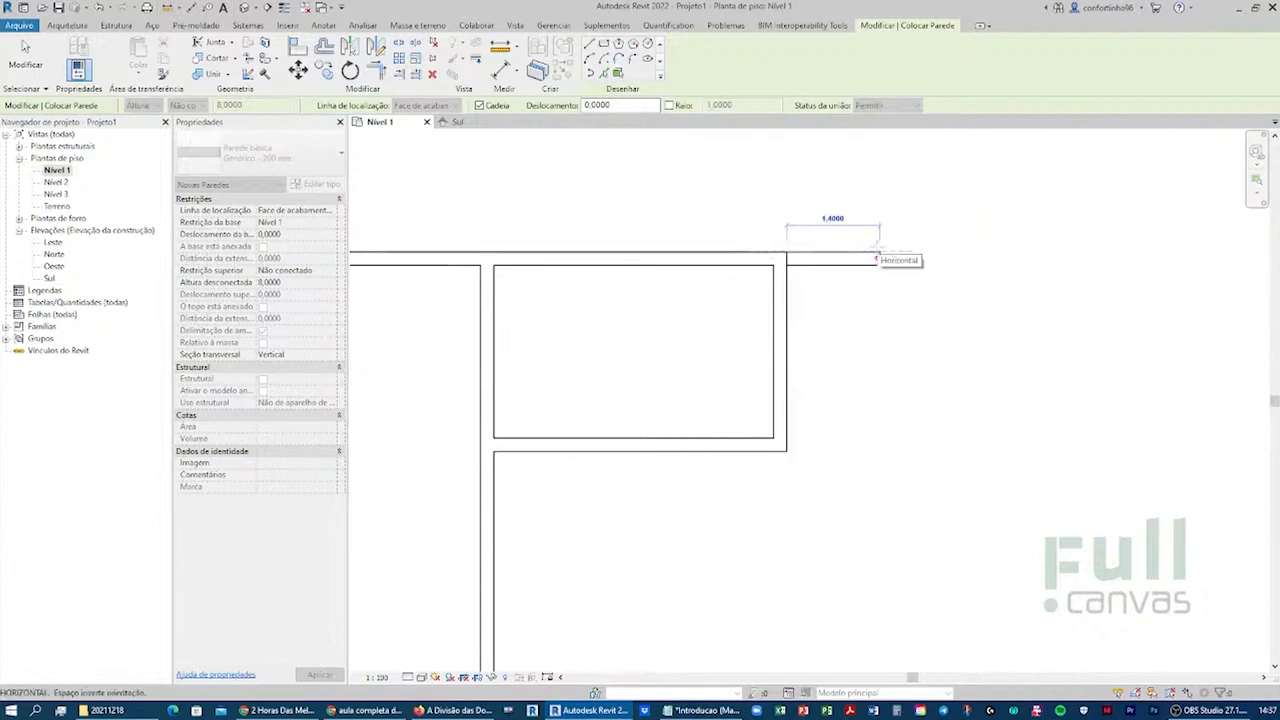
left_click(926, 258)
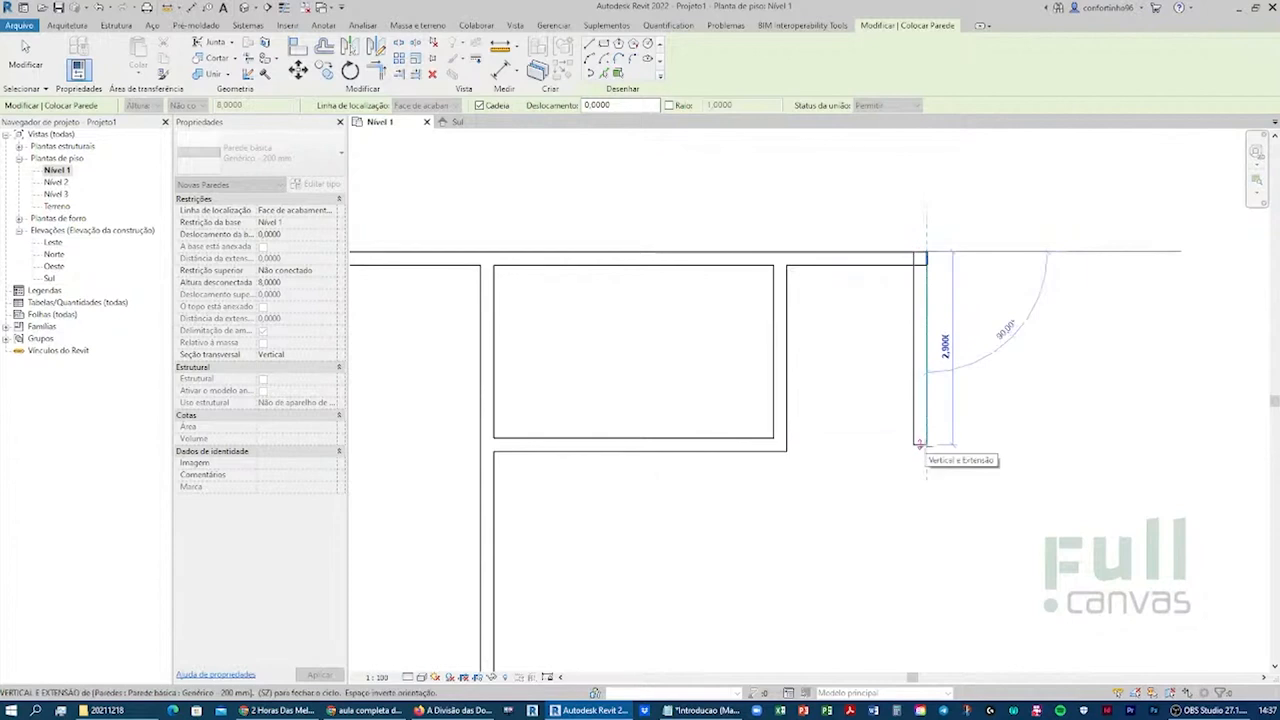
left_click(920, 449)
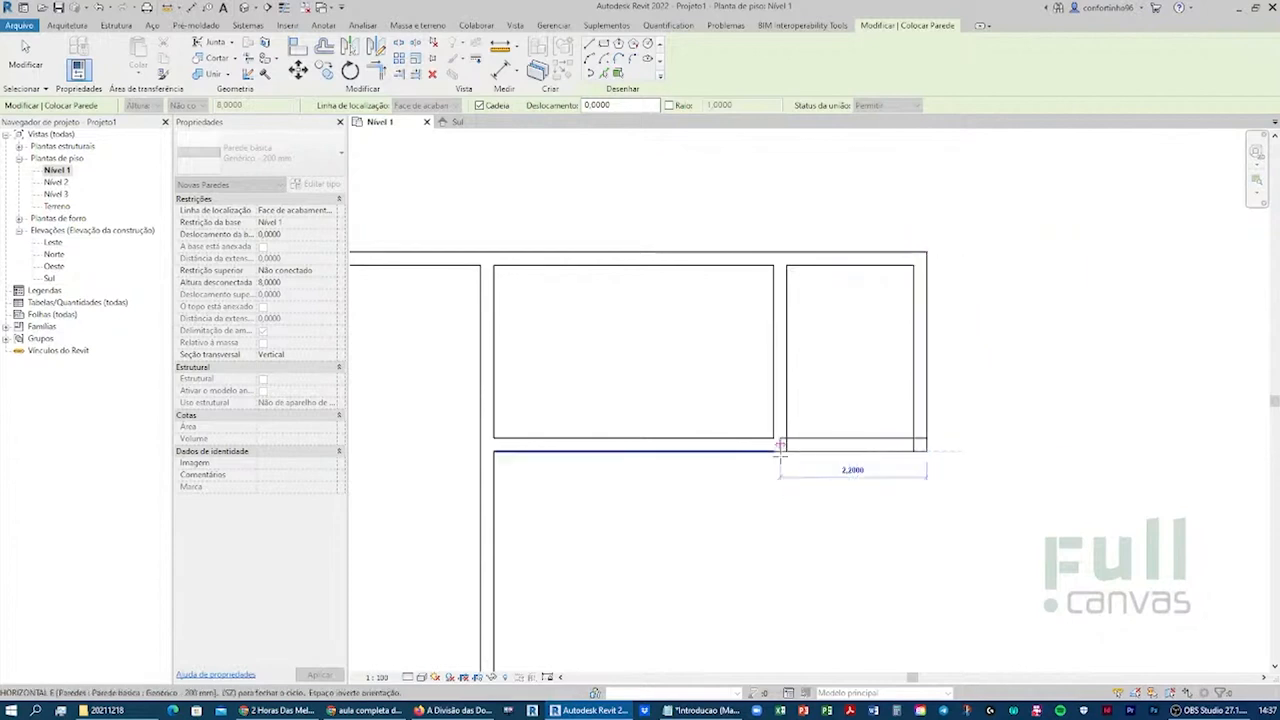
left_click(780, 449)
key("Escape")
- Examine the selected lower wall of the newest room up close, along with the overall wall layout in plan
scroll(868, 371, "down", 2)
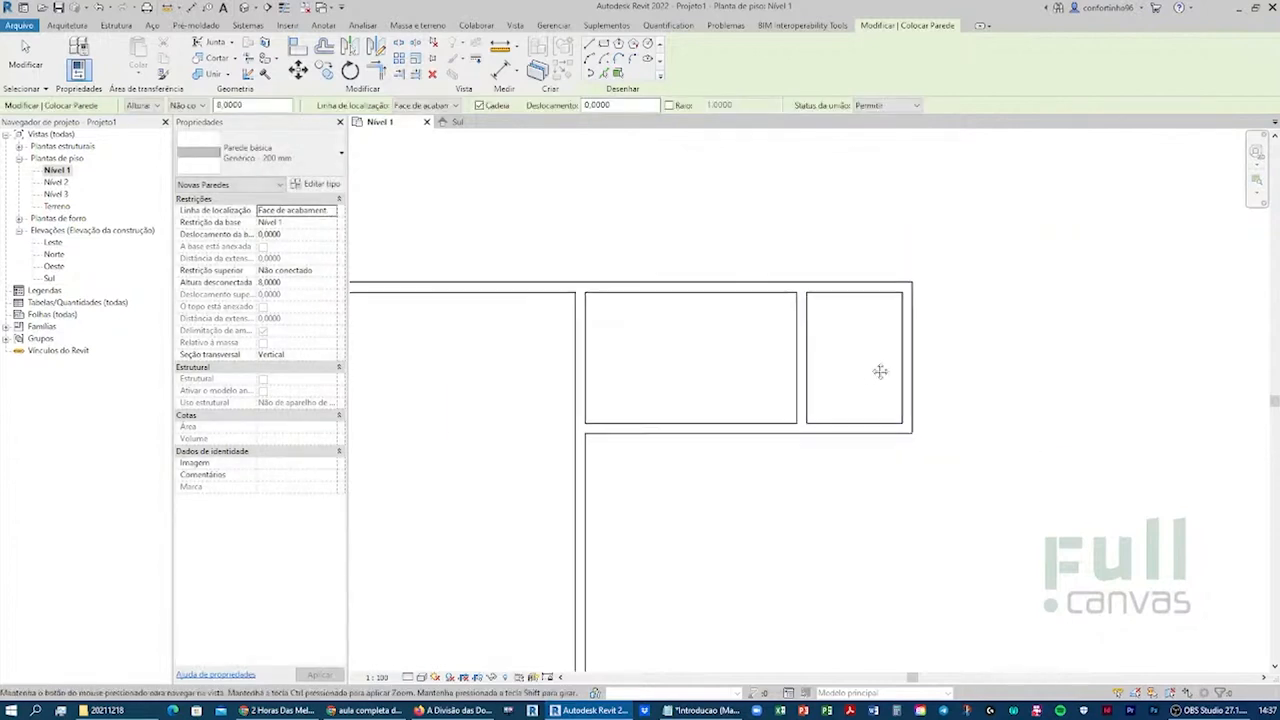
scroll(880, 371, "up", 2)
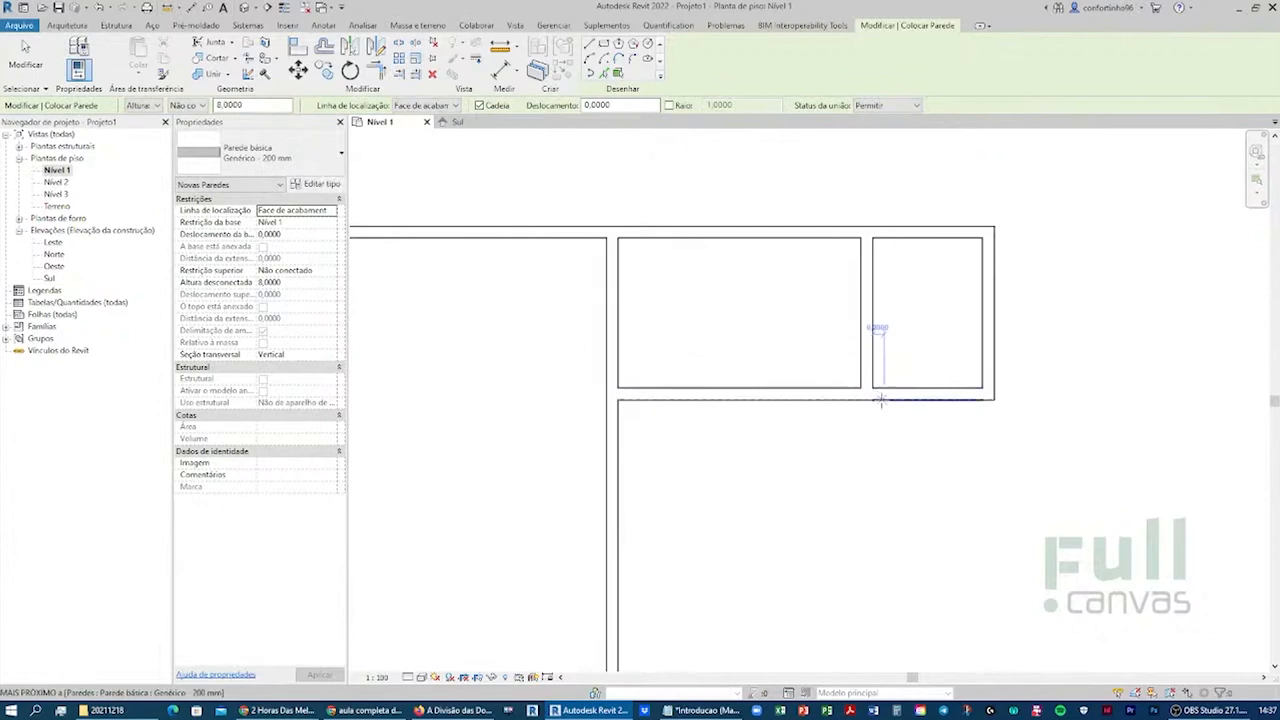
scroll(880, 398, "up", 2)
key("Escape")
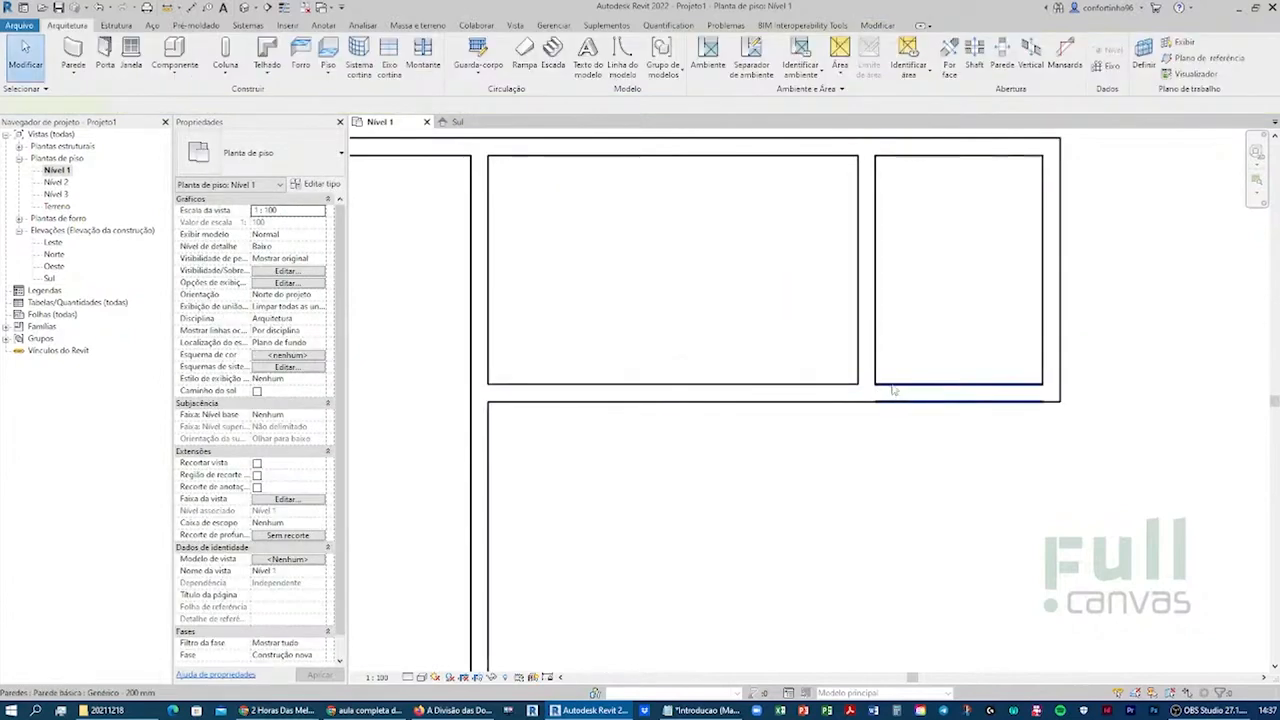
left_click(893, 392)
scroll(1040, 380, "down", 2)
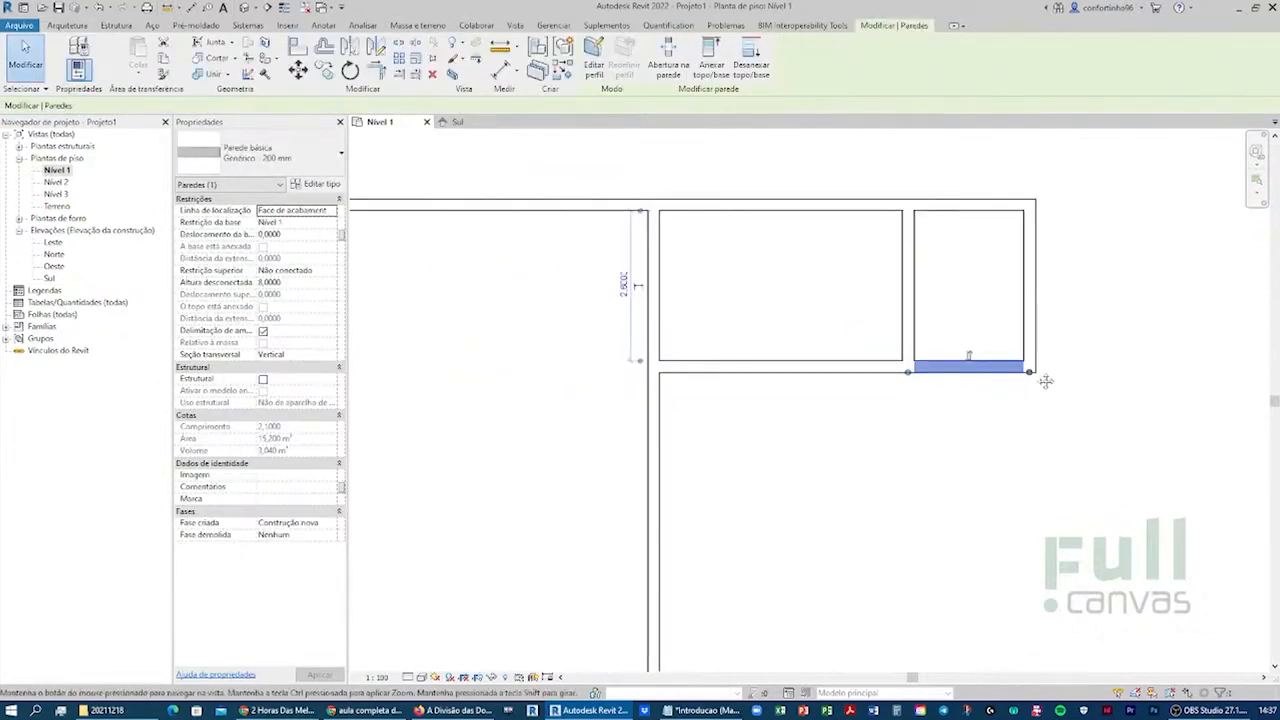
scroll(1045, 380, "up", 1)
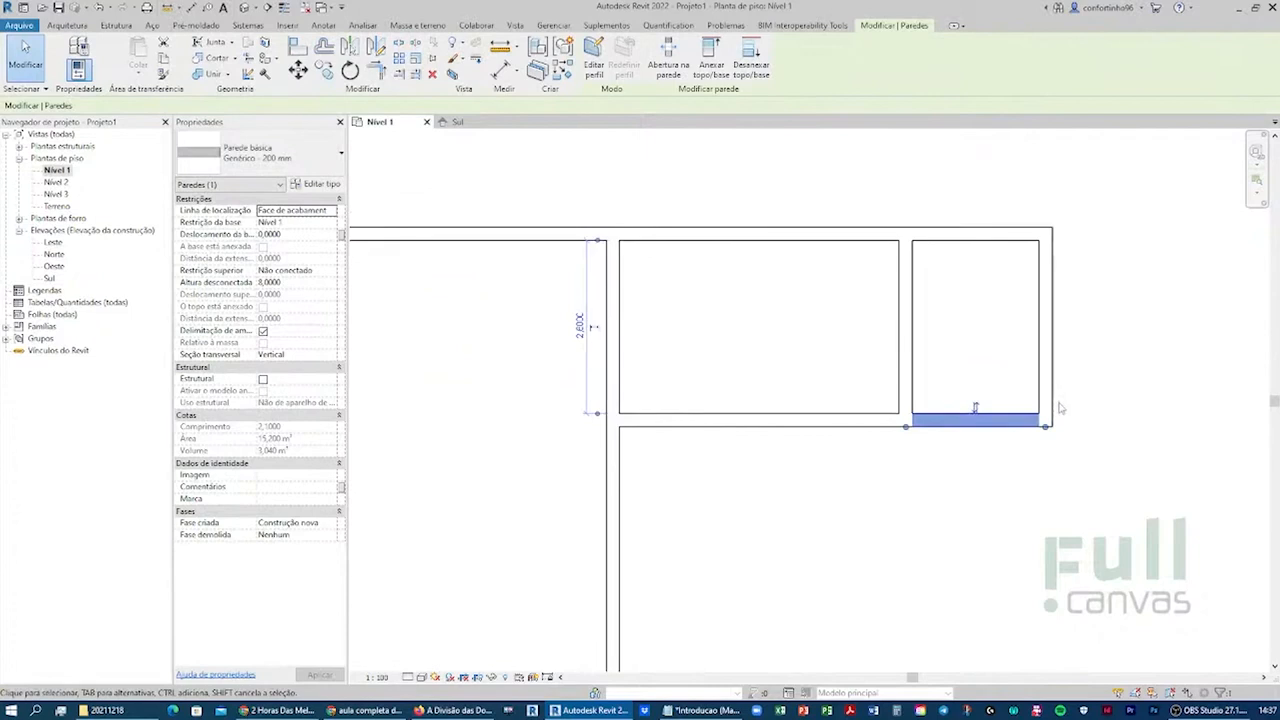
scroll(1036, 431, "down", 2)
middle_click_drag(1067, 429, 1173, 390)
scroll(1172, 389, "up", 1)
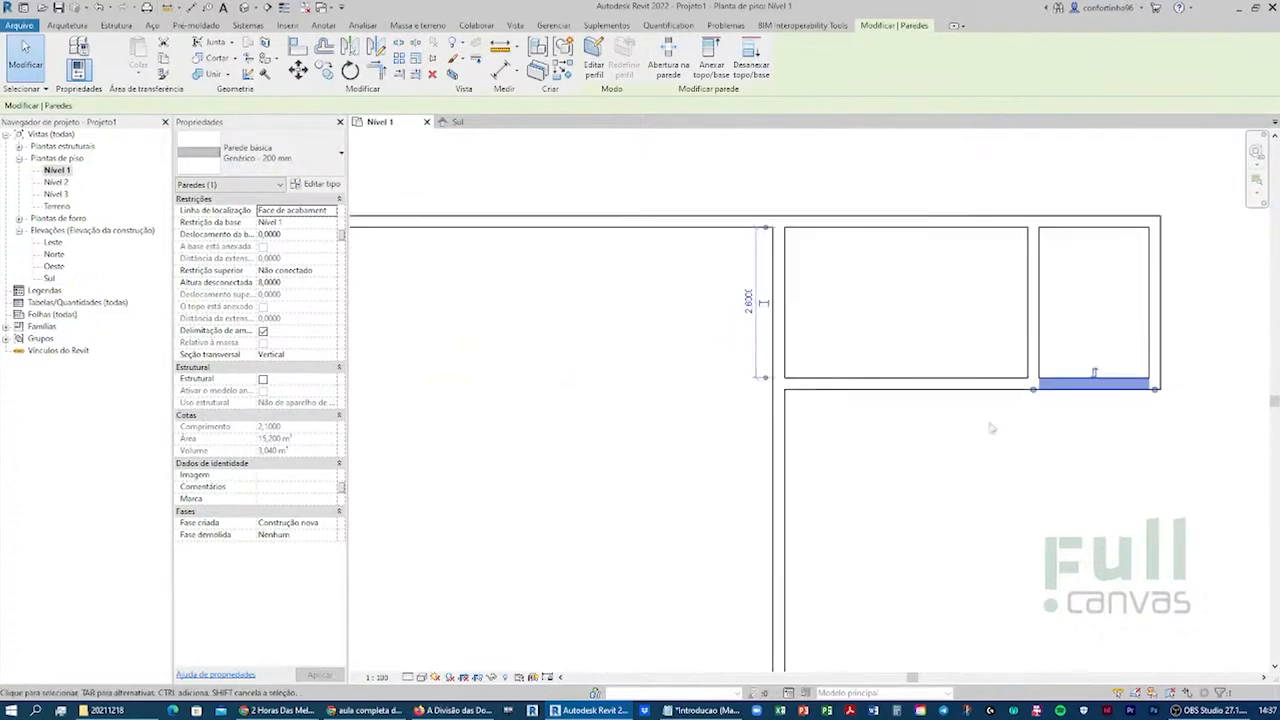
scroll(994, 430, "down", 7)
middle_click_drag(914, 470, 997, 351)
scroll(992, 350, "up", 1)
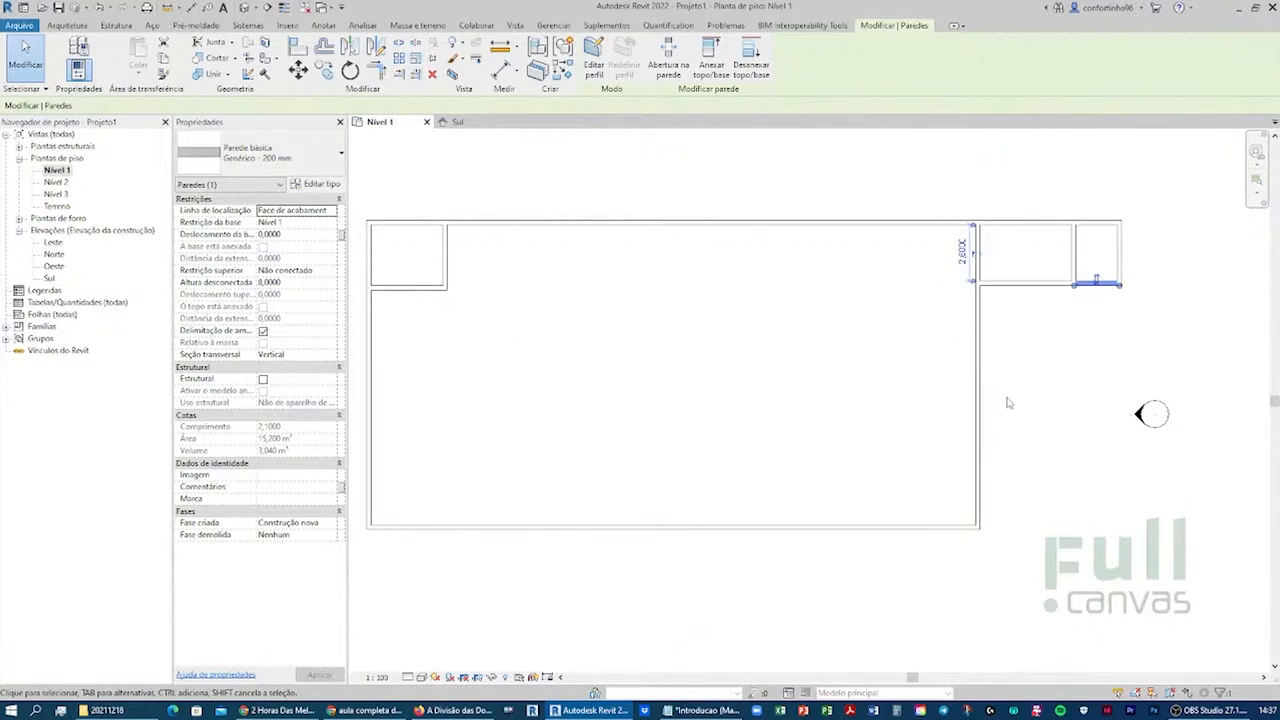
middle_click_drag(1077, 398, 1106, 446)
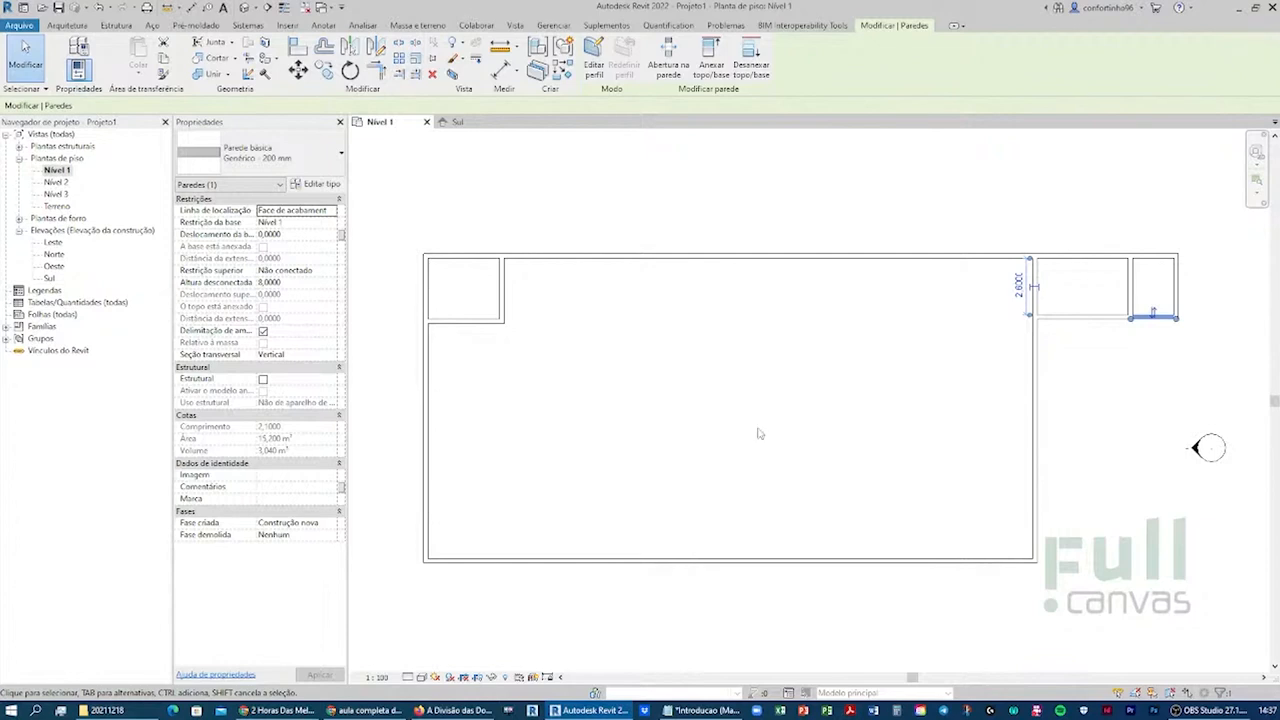
- Place an M_Folha única 0915 x 2134mm door in the upper-left room's right wall, swinging inward, about 0,10 m from the lower corner
left_click(67, 25)
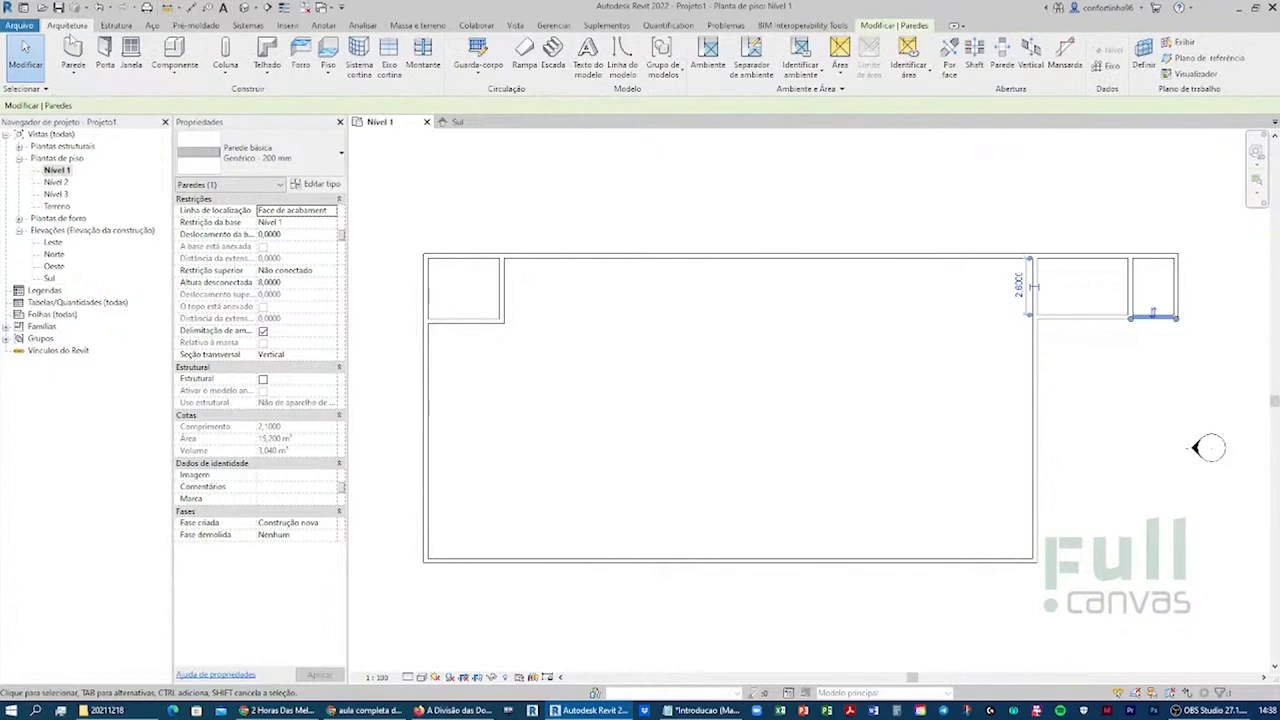
left_click(105, 50)
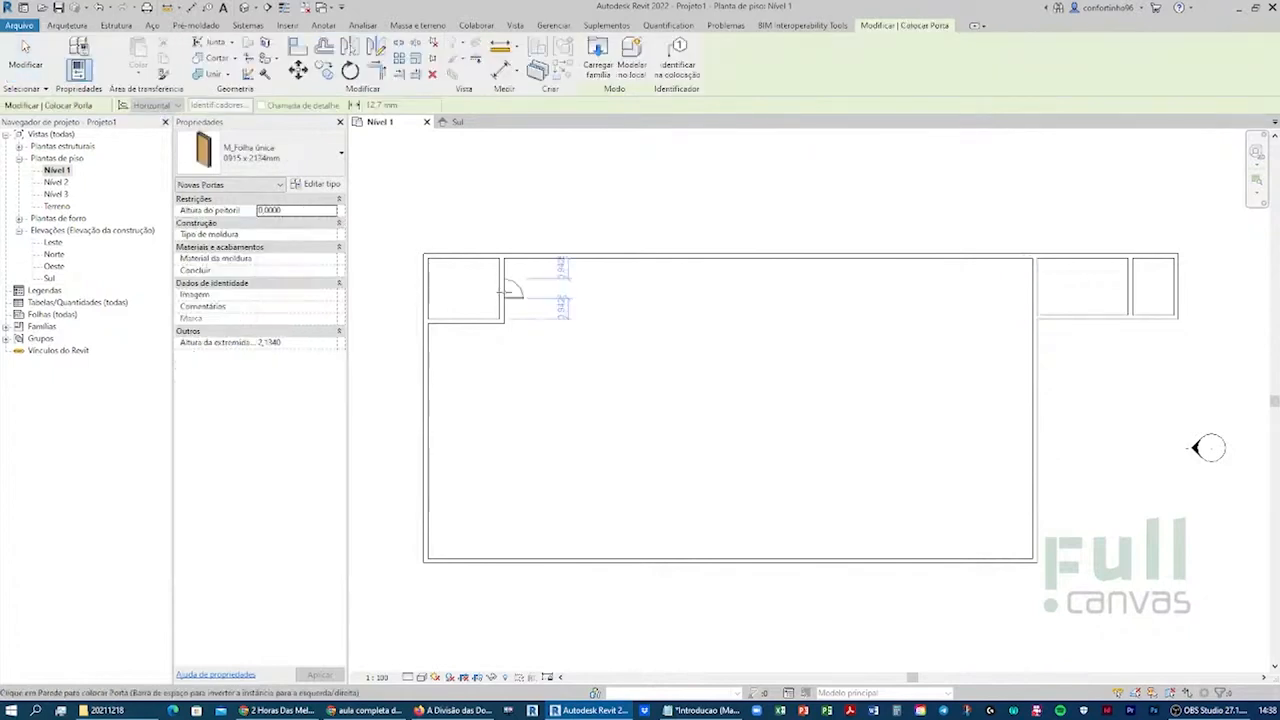
scroll(491, 304, "up", 4)
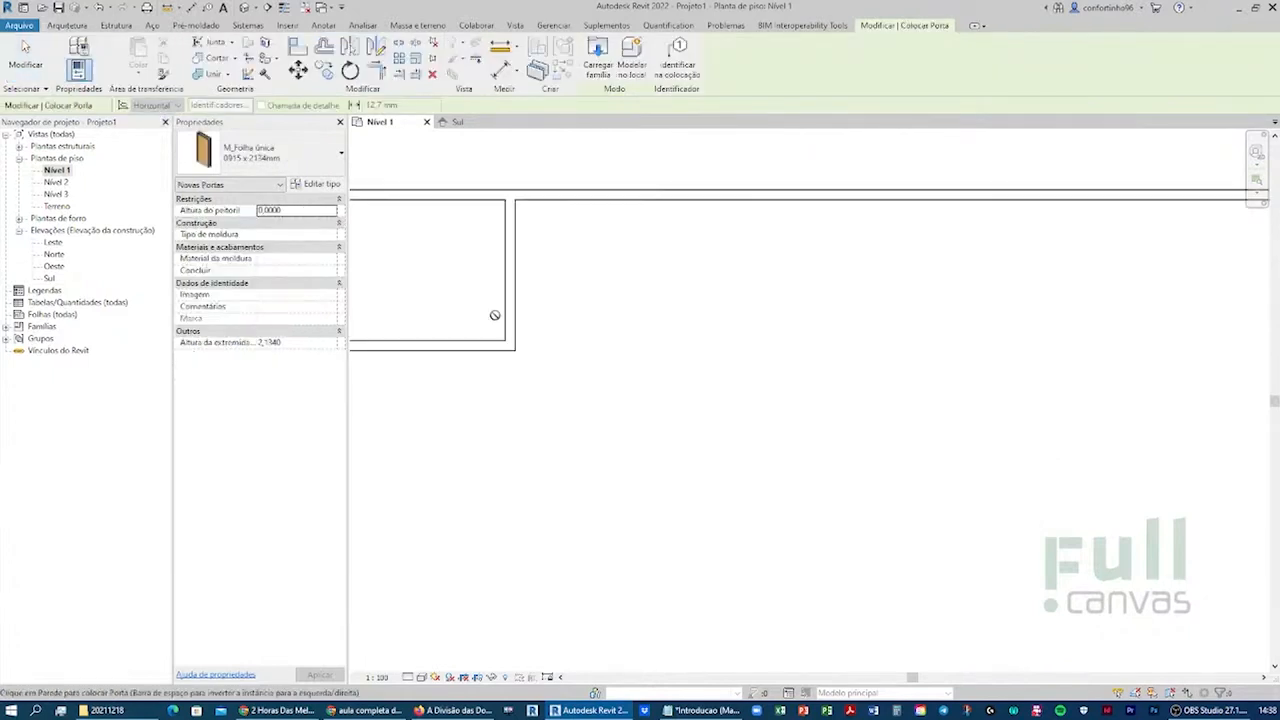
key("space")
scroll(505, 311, "up", 4)
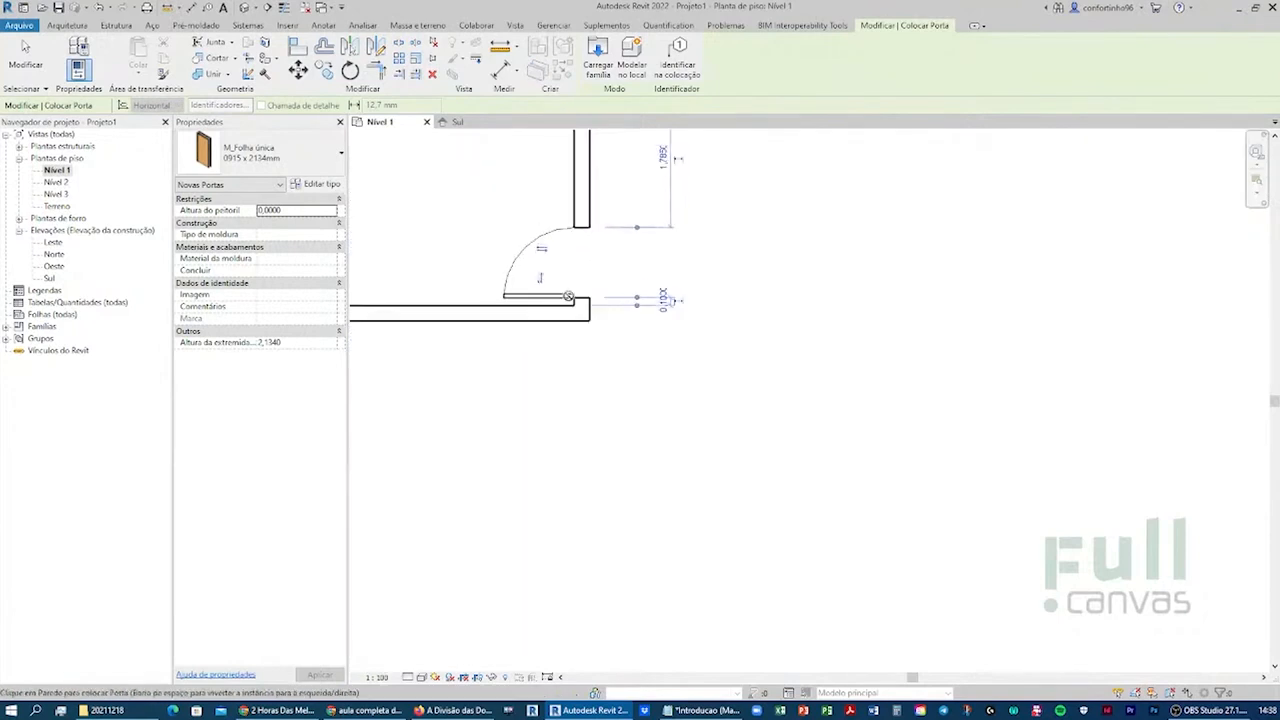
scroll(640, 300, "down", 3)
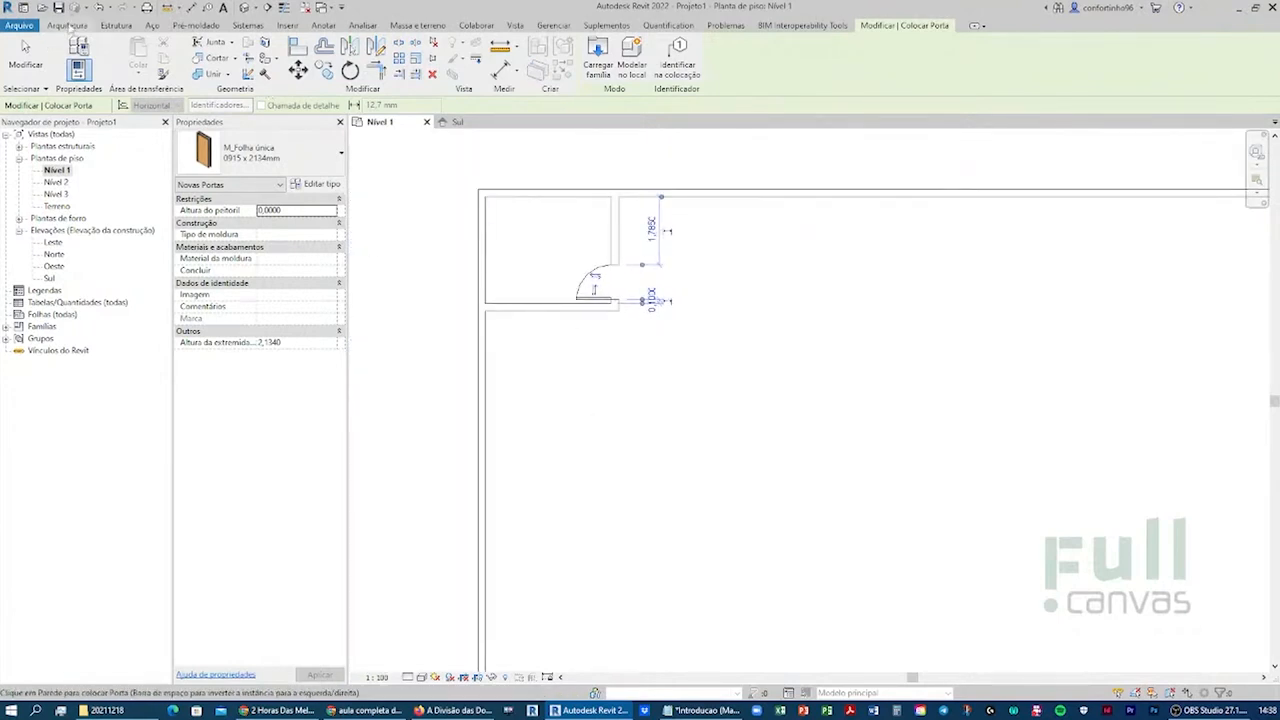
- Place an M_Fixo 0406 x 0610mm window in the upper wall of the upper-left room, near its left corner
left_click(67, 25)
left_click(125, 55)
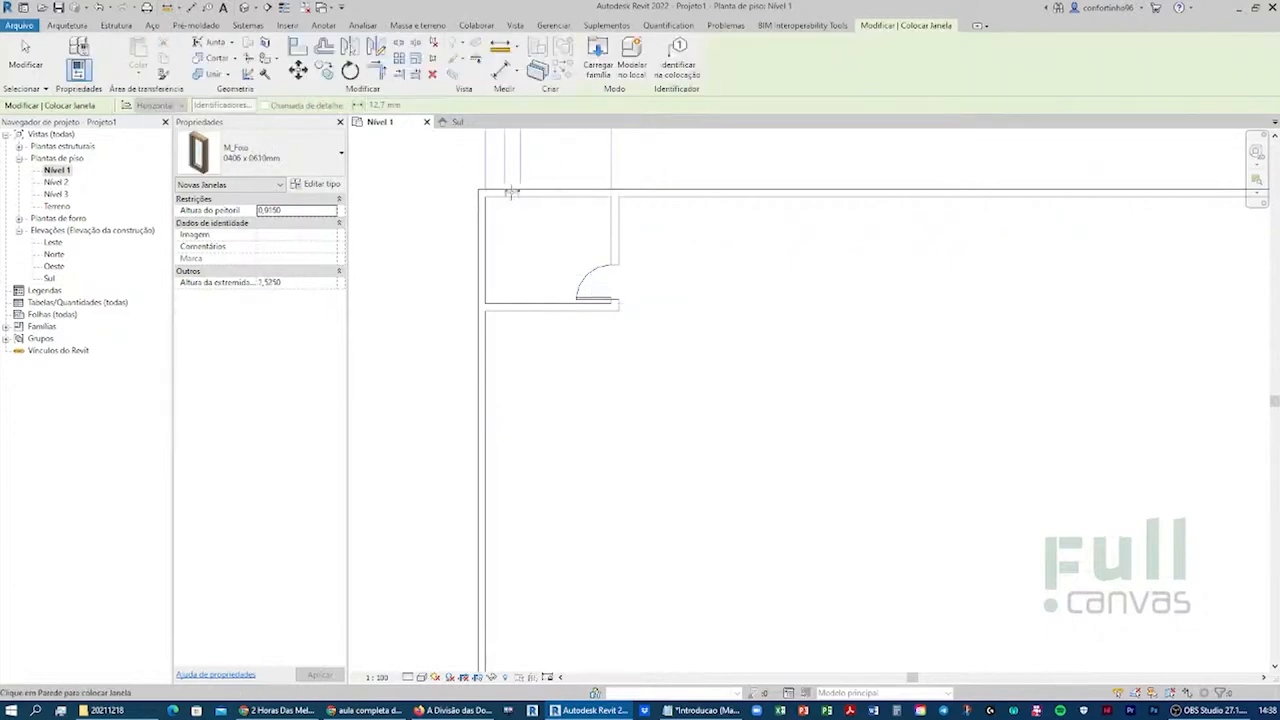
key("Escape")
key("Escape")
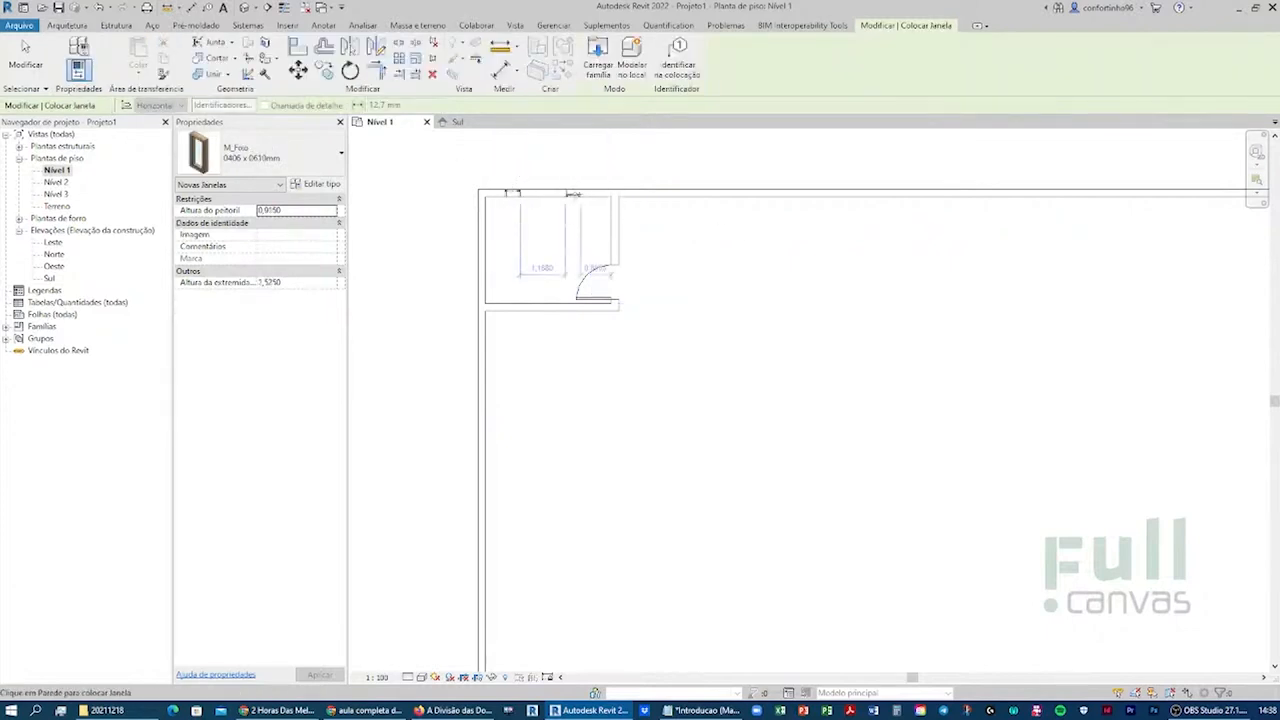
scroll(555, 206, "up", 4)
middle_click_drag(602, 221, 685, 262)
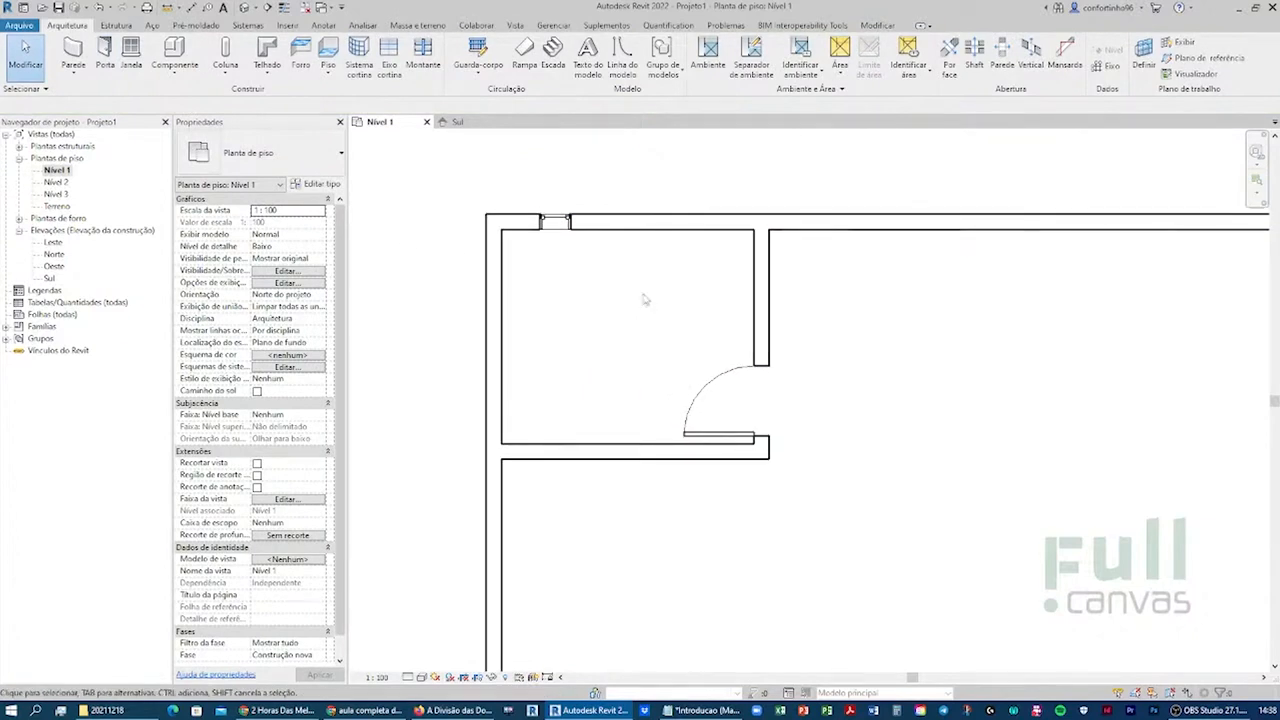
scroll(645, 302, "down", 5)
scroll(617, 311, "down", 1)
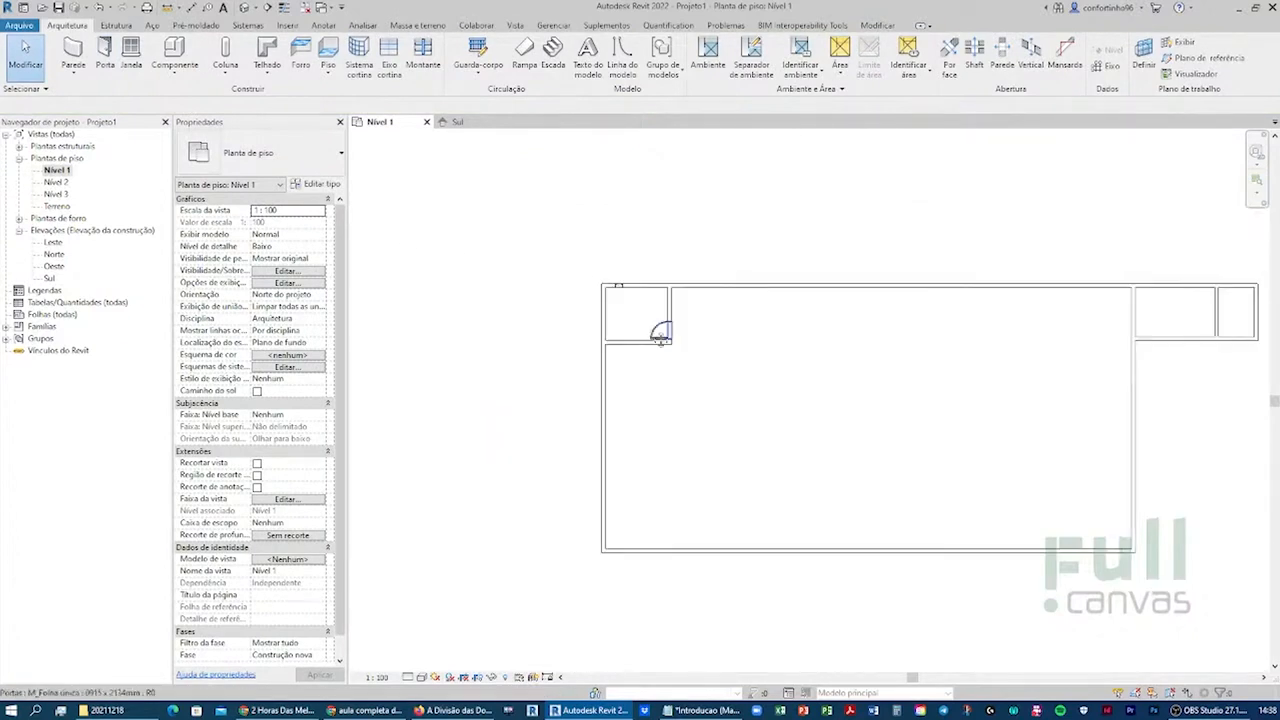
middle_click_drag(617, 311, 510, 258)
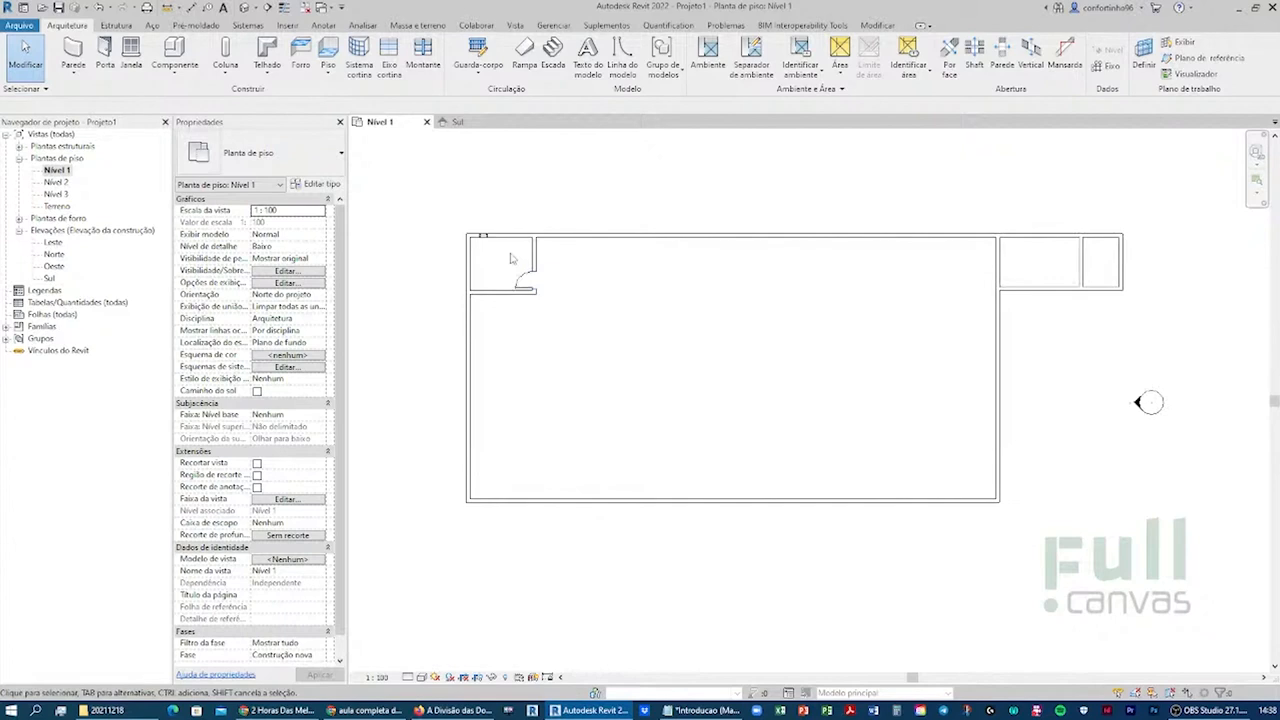
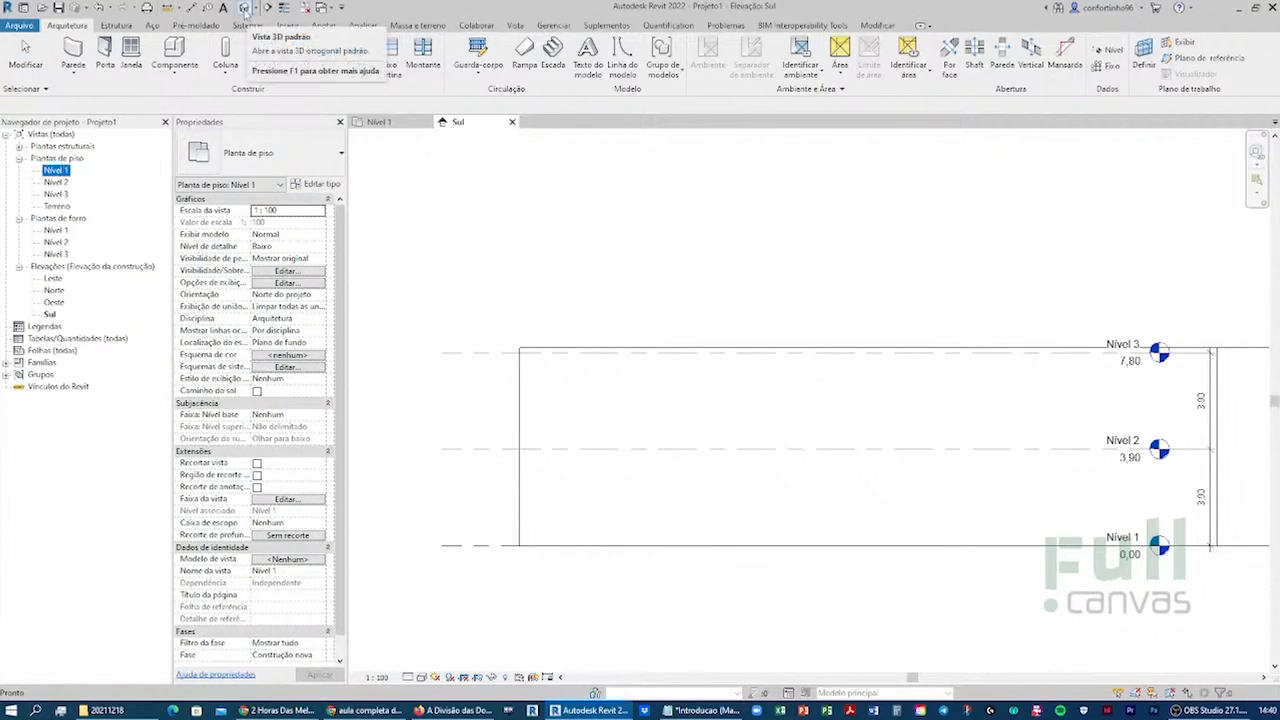
- Open the default 3D view, compare it with the Nível 1 plan, and examine the model from low and high angles
left_click(245, 8)
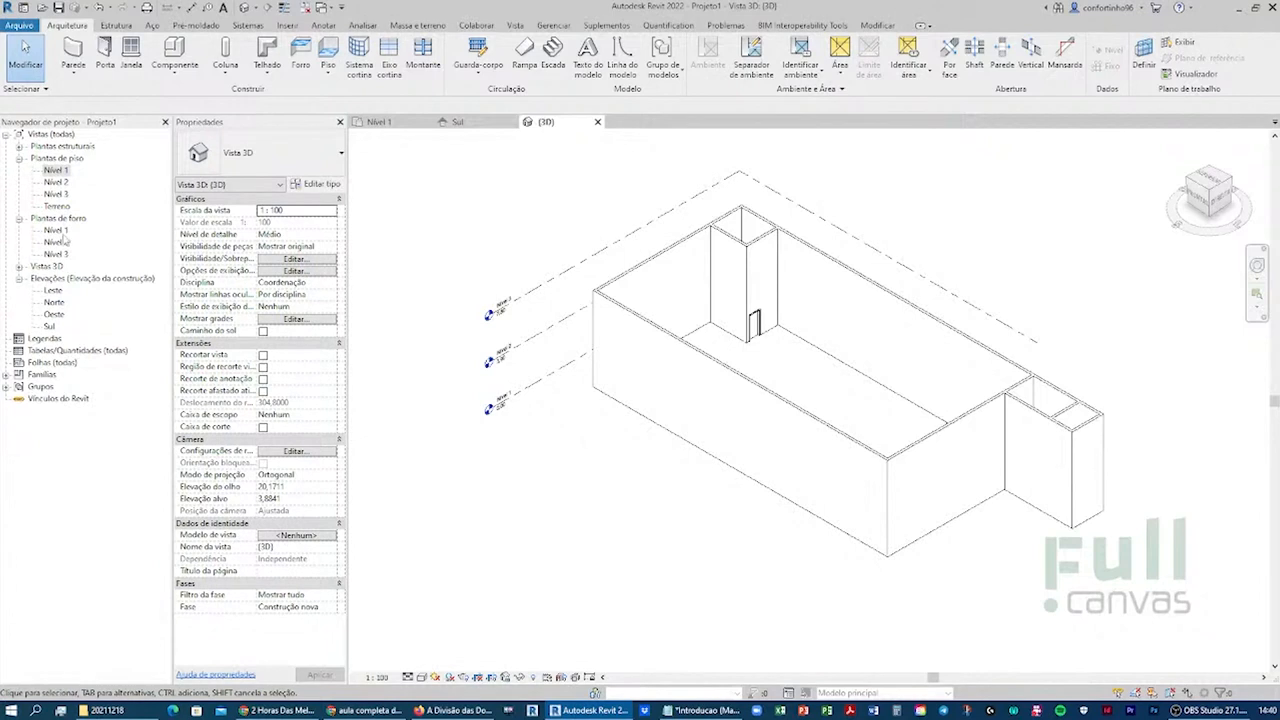
double_click(57, 171)
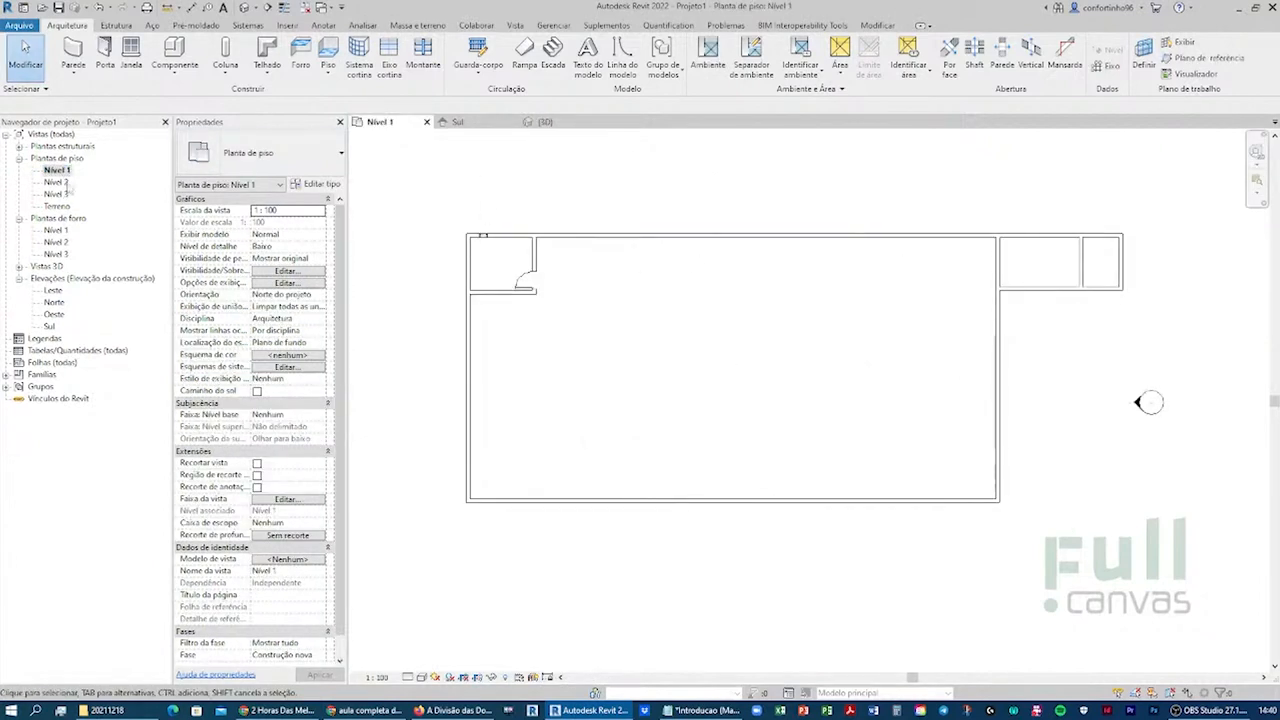
left_click(540, 121)
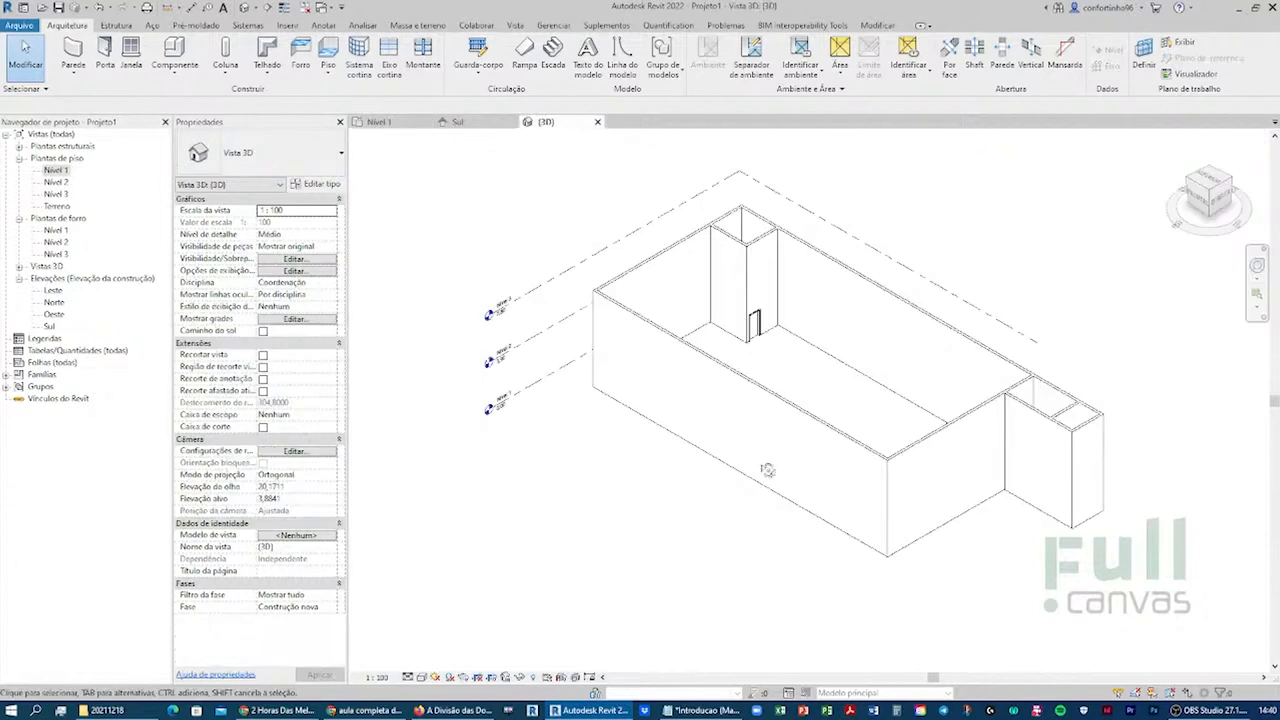
middle_click_drag(767, 470, 932, 330, "shift")
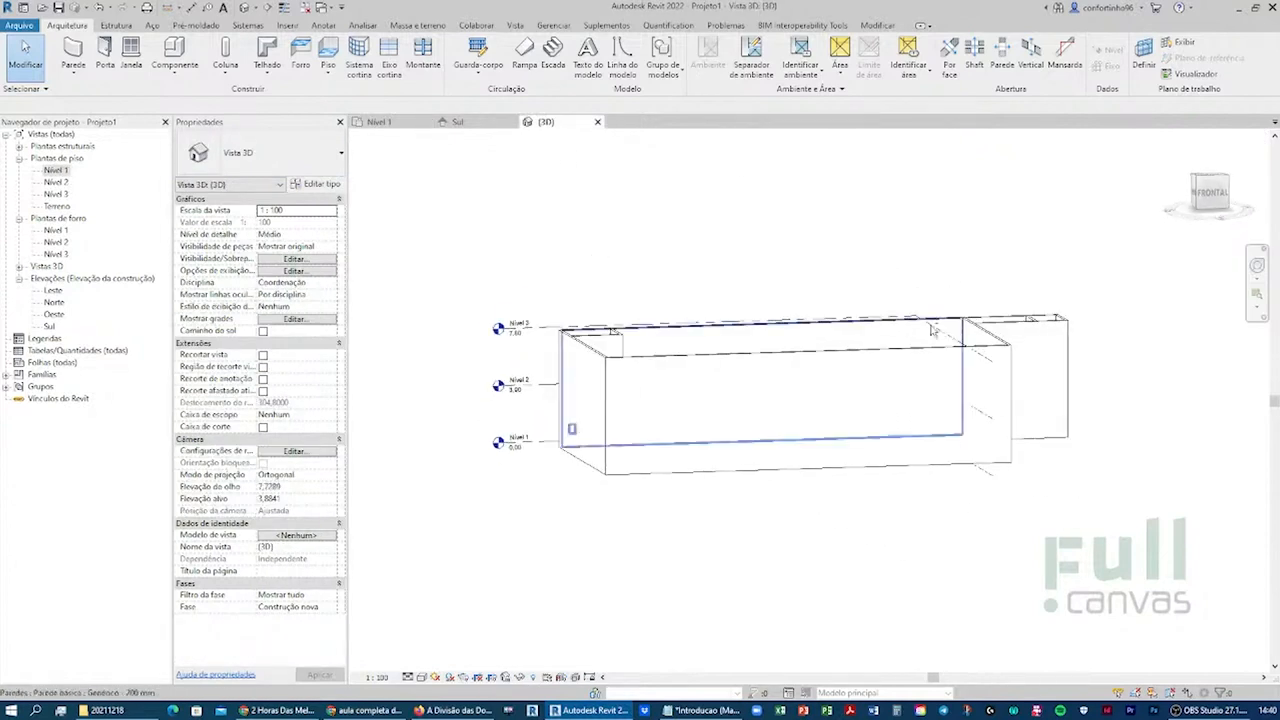
middle_click_drag(826, 503, 755, 517, "shift")
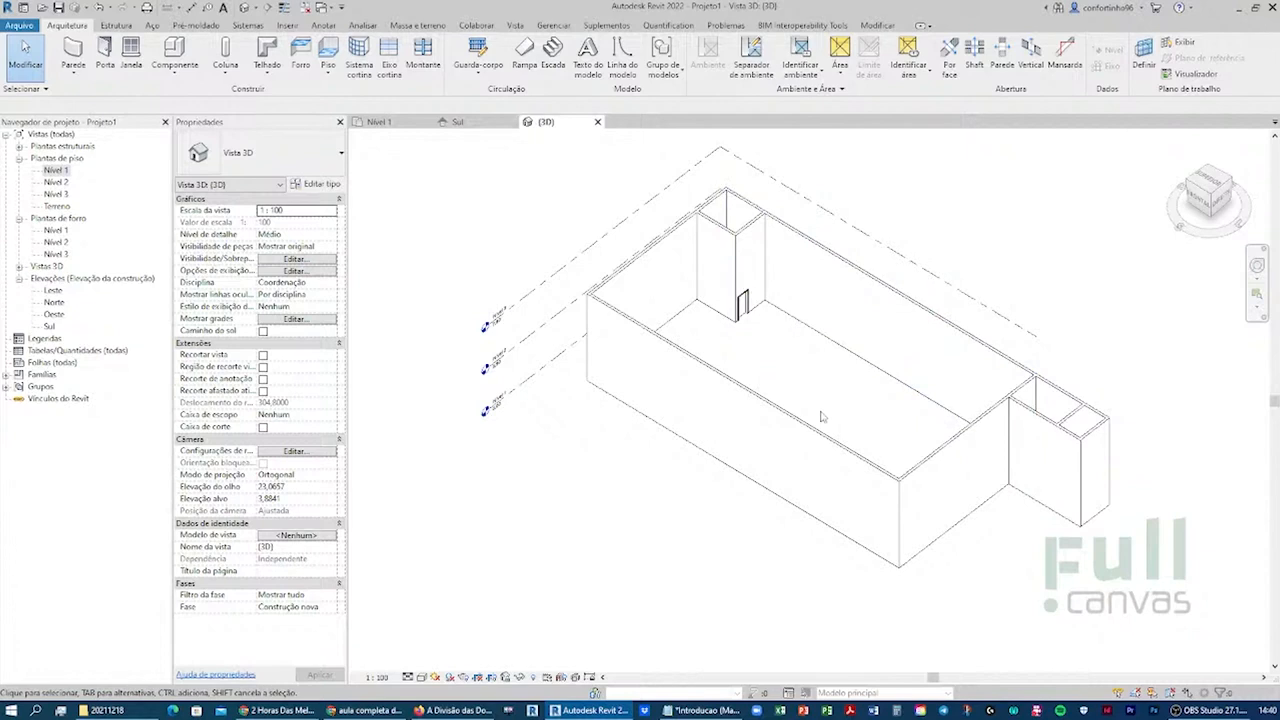
- Tile the open 3D, Nível 1 and Sul views so all three show together in the drawing area
key("w")
key("t")
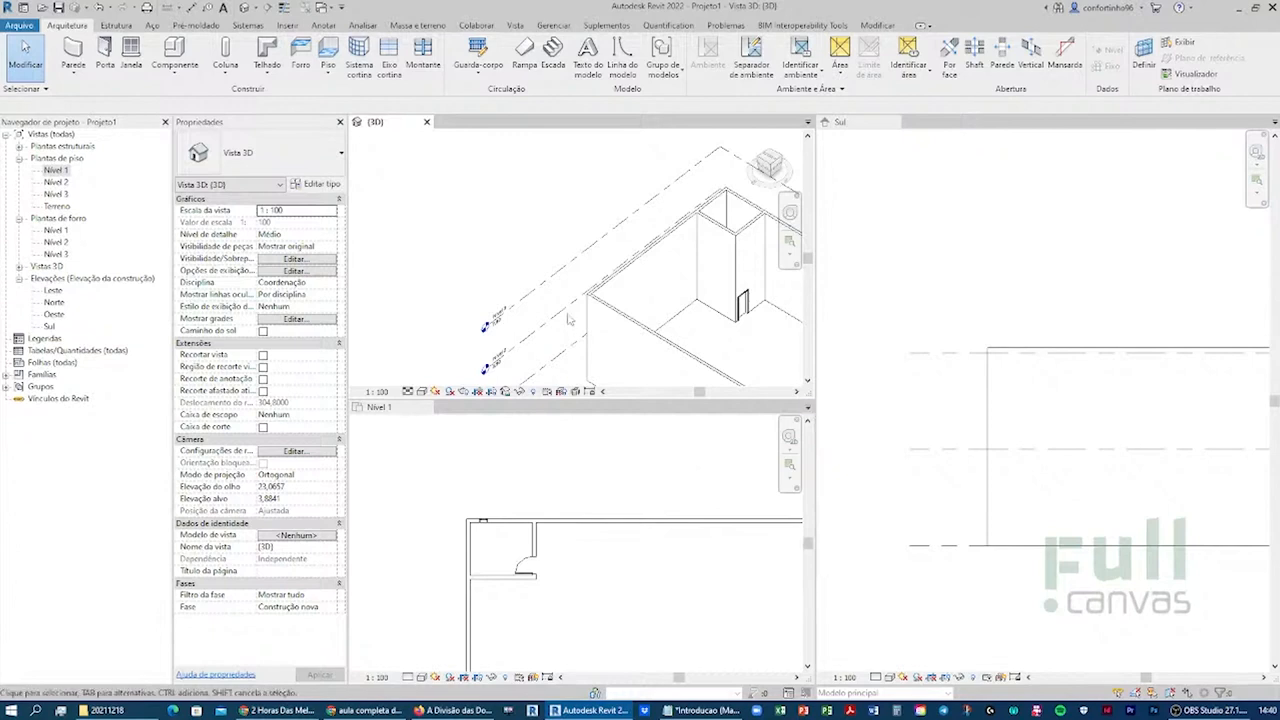
scroll(568, 318, "down", 3)
middle_click_drag(632, 335, 549, 253)
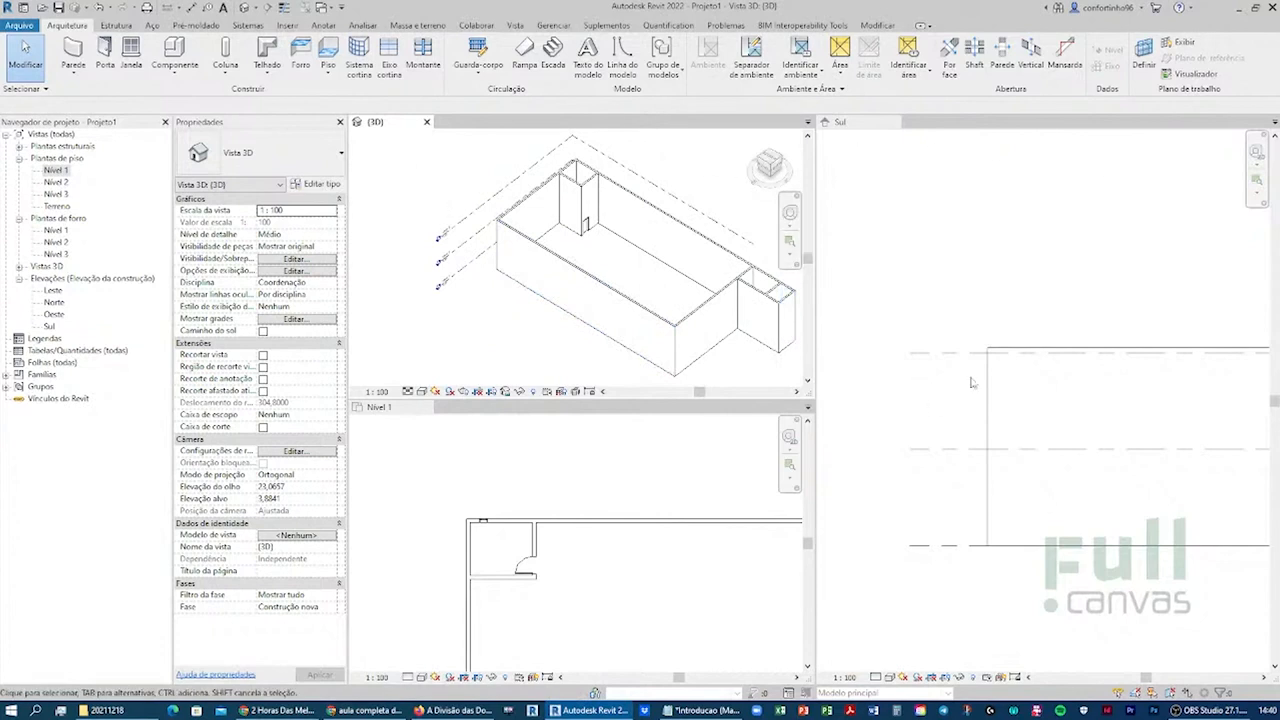
- Lower the top of the small room's door wall to a height of 3,90 m in the 3D view
scroll(971, 379, "down", 2)
middle_click_drag(1073, 420, 956, 386)
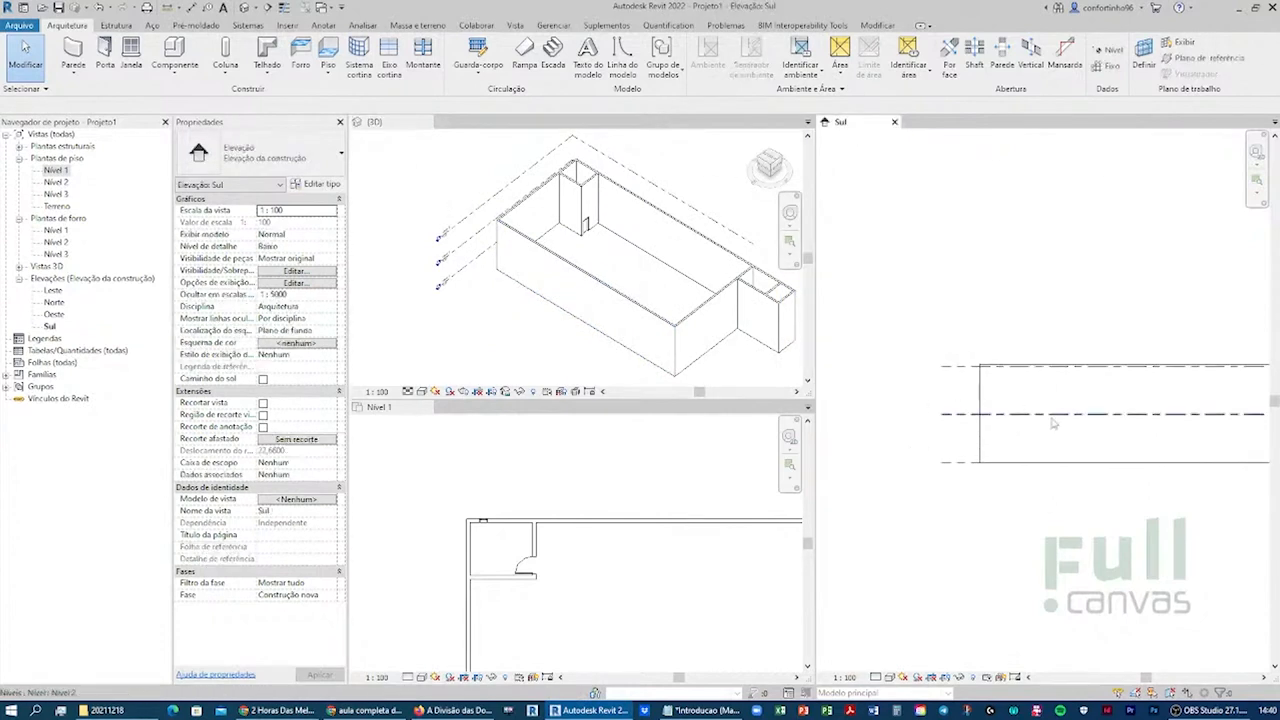
middle_click_drag(1053, 420, 964, 393)
scroll(968, 396, "down", 1)
scroll(600, 532, "down", 2)
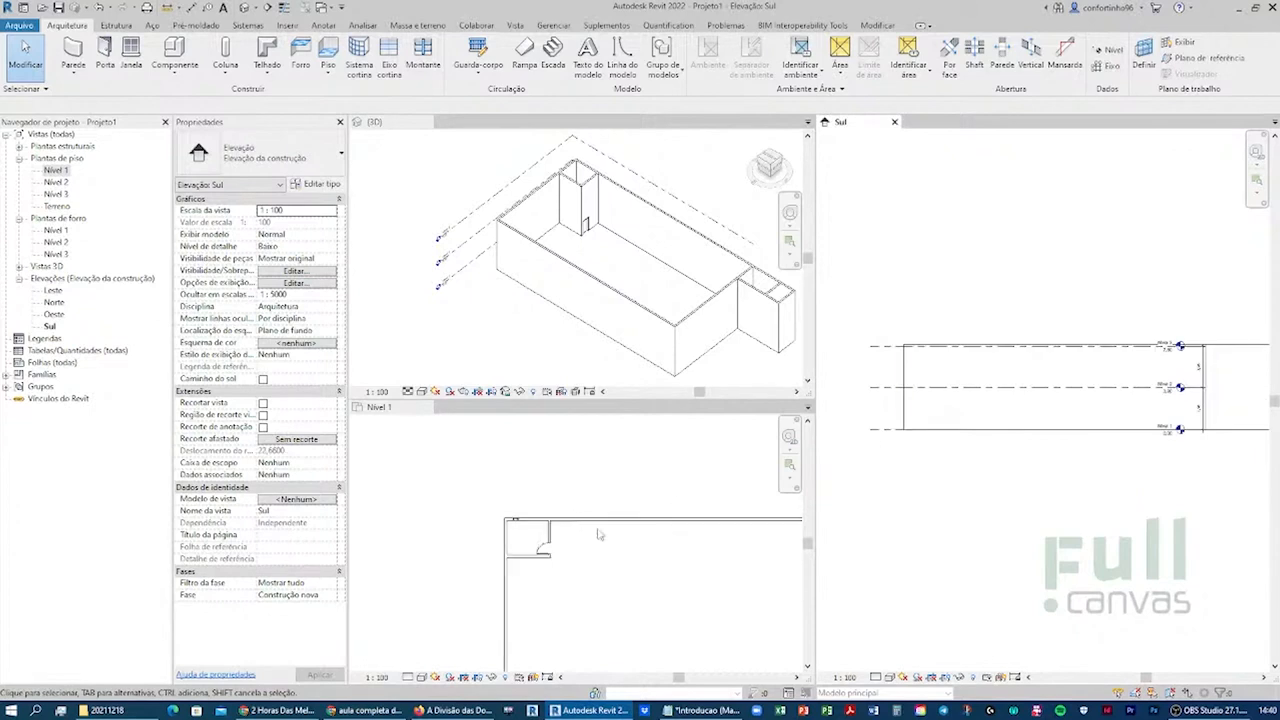
middle_click_drag(640, 563, 524, 497)
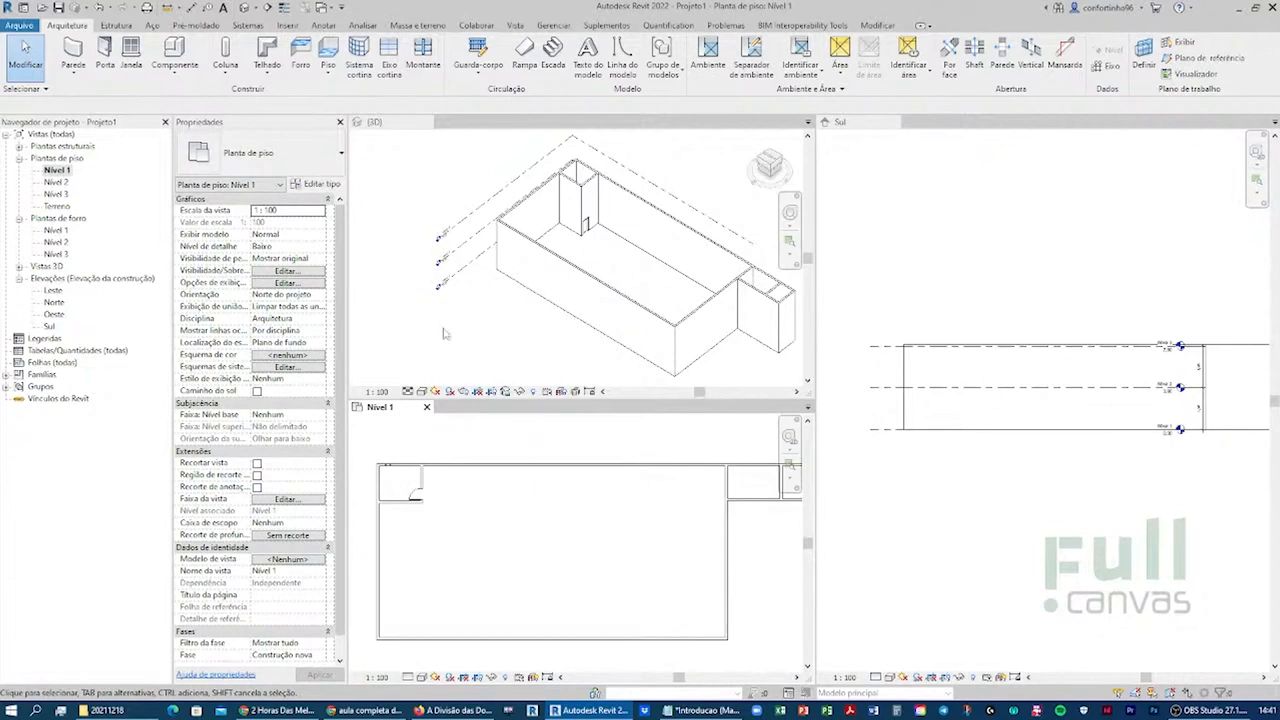
left_click(578, 192)
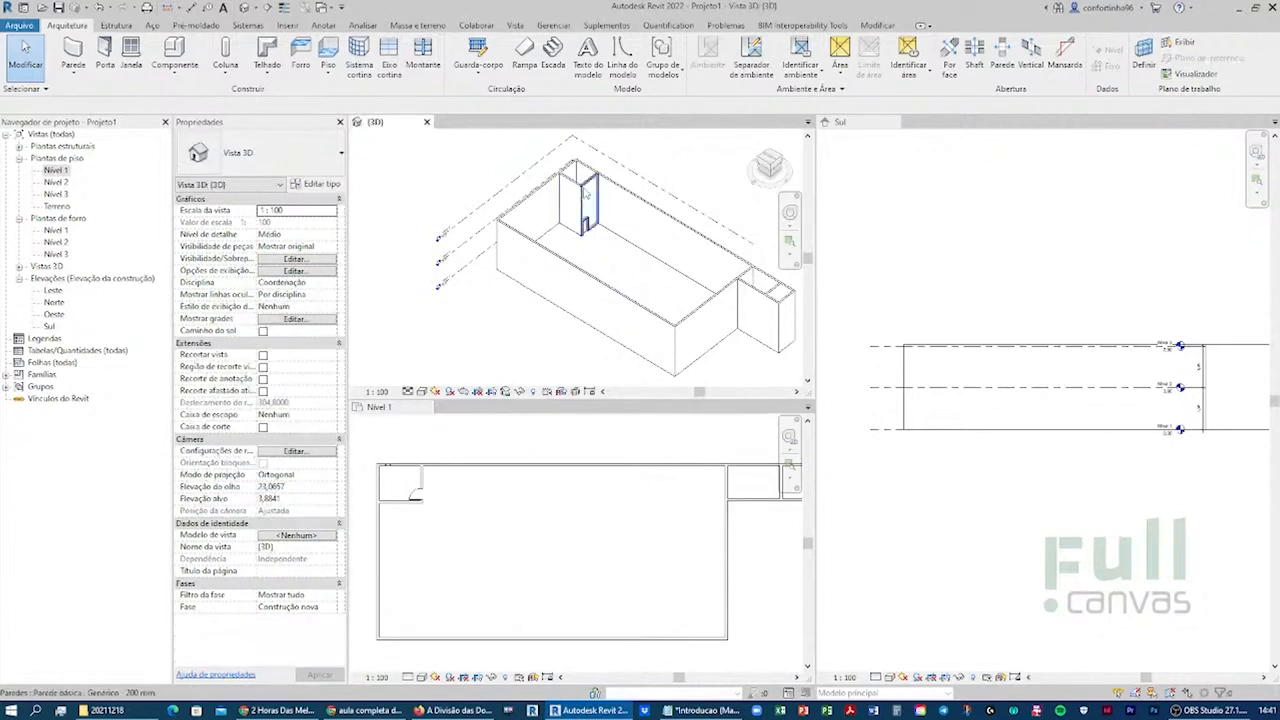
left_click(585, 190)
scroll(588, 182, "up", 4)
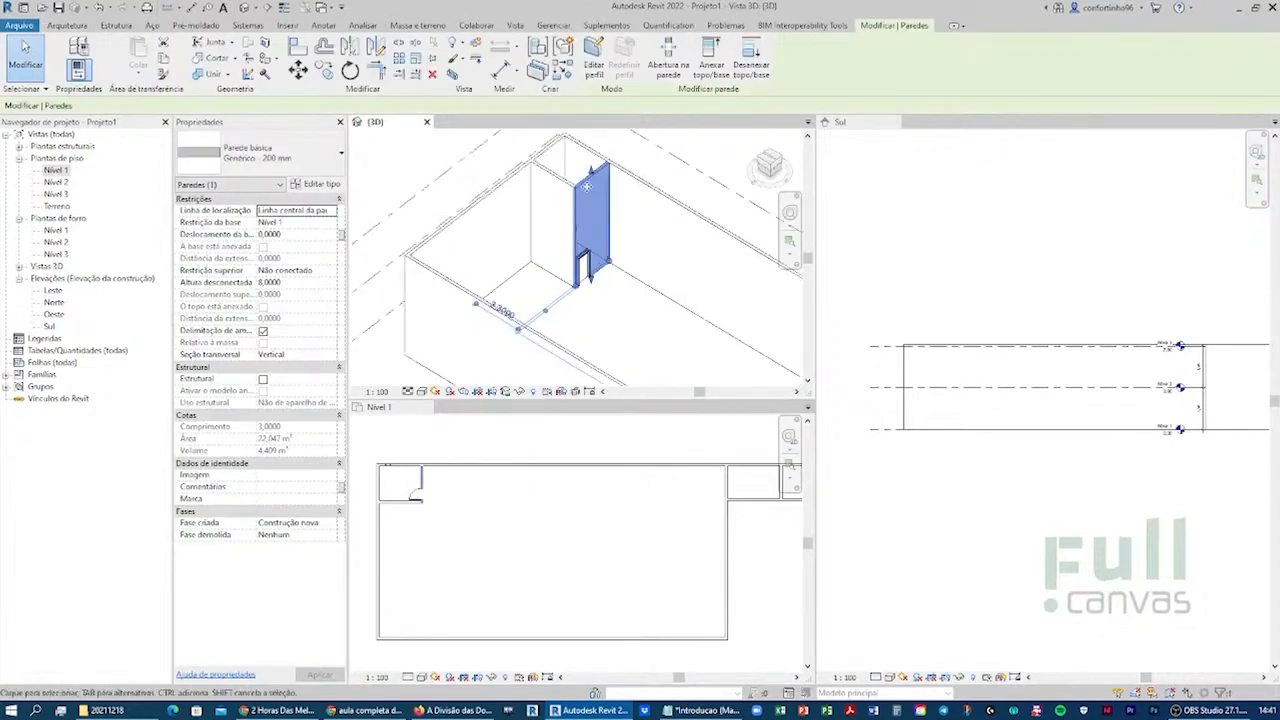
left_click_drag(590, 173, 593, 226)
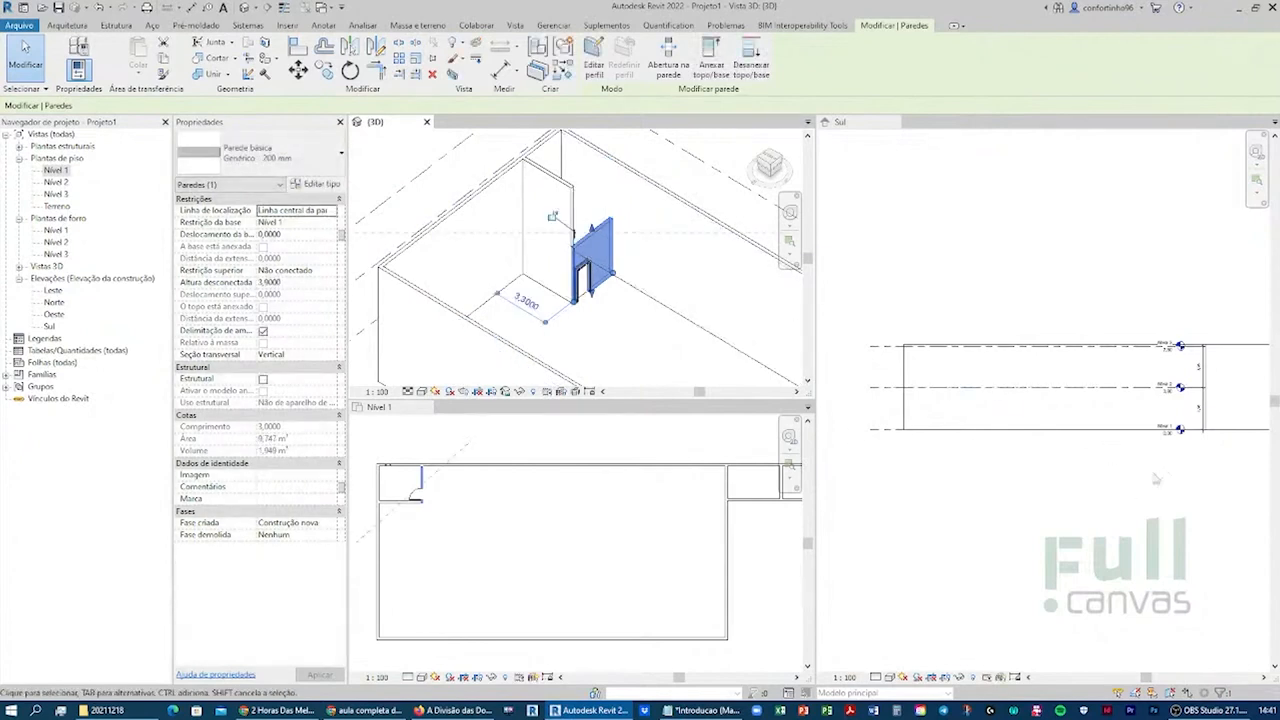
- Select the long south exterior wall in the Sul elevation and examine it against the levels and in the 3D view
left_click(1199, 466)
scroll(1201, 452, "up", 4)
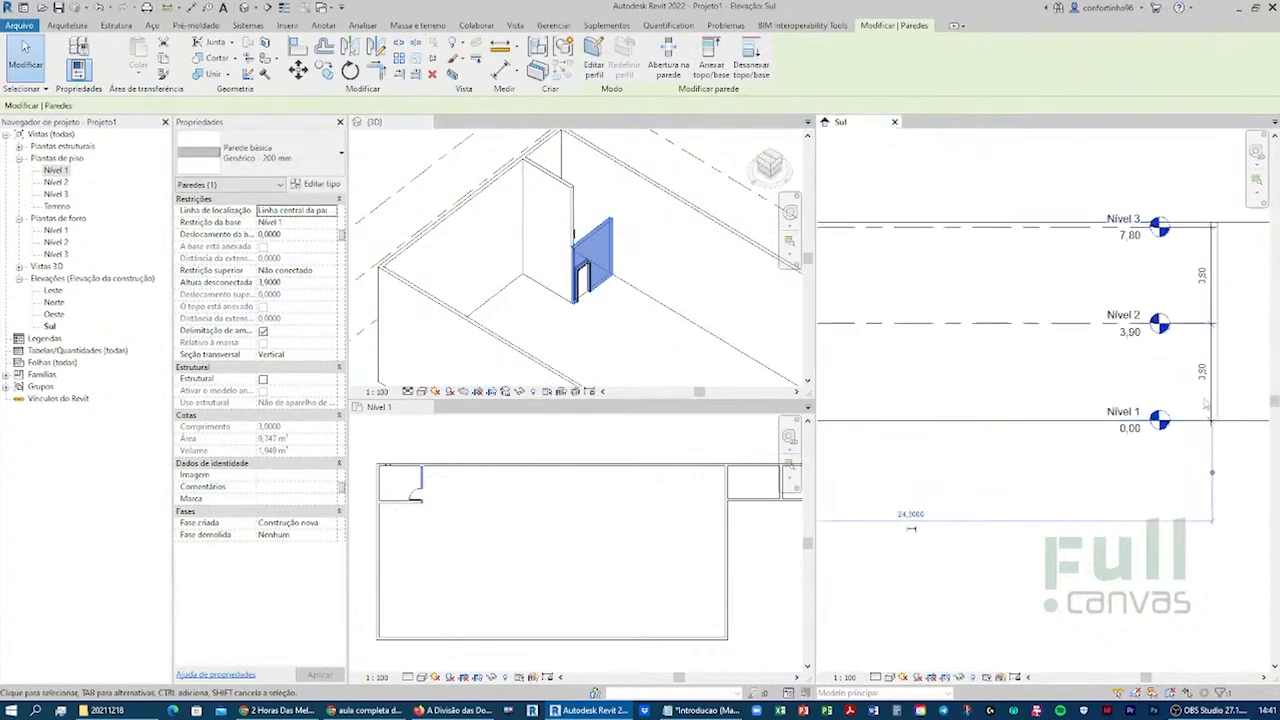
left_click(1215, 364)
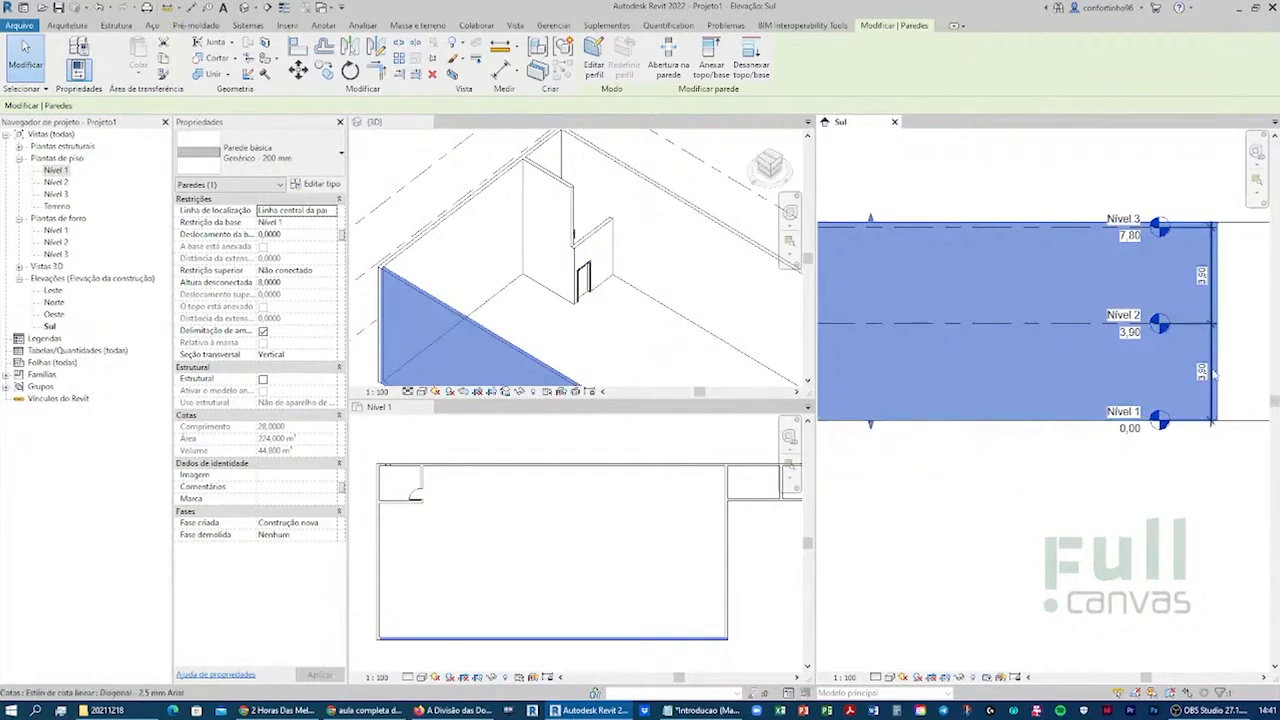
scroll(1205, 385, "down", 3)
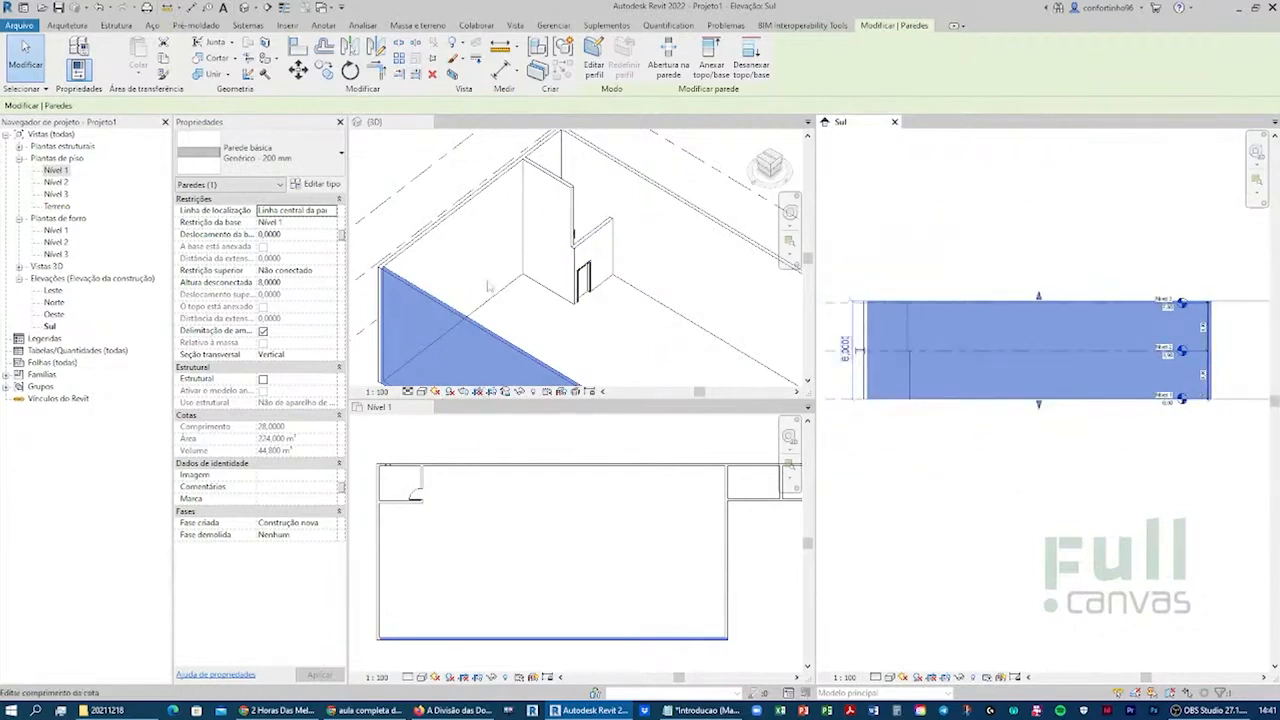
scroll(1088, 348, "down", 2)
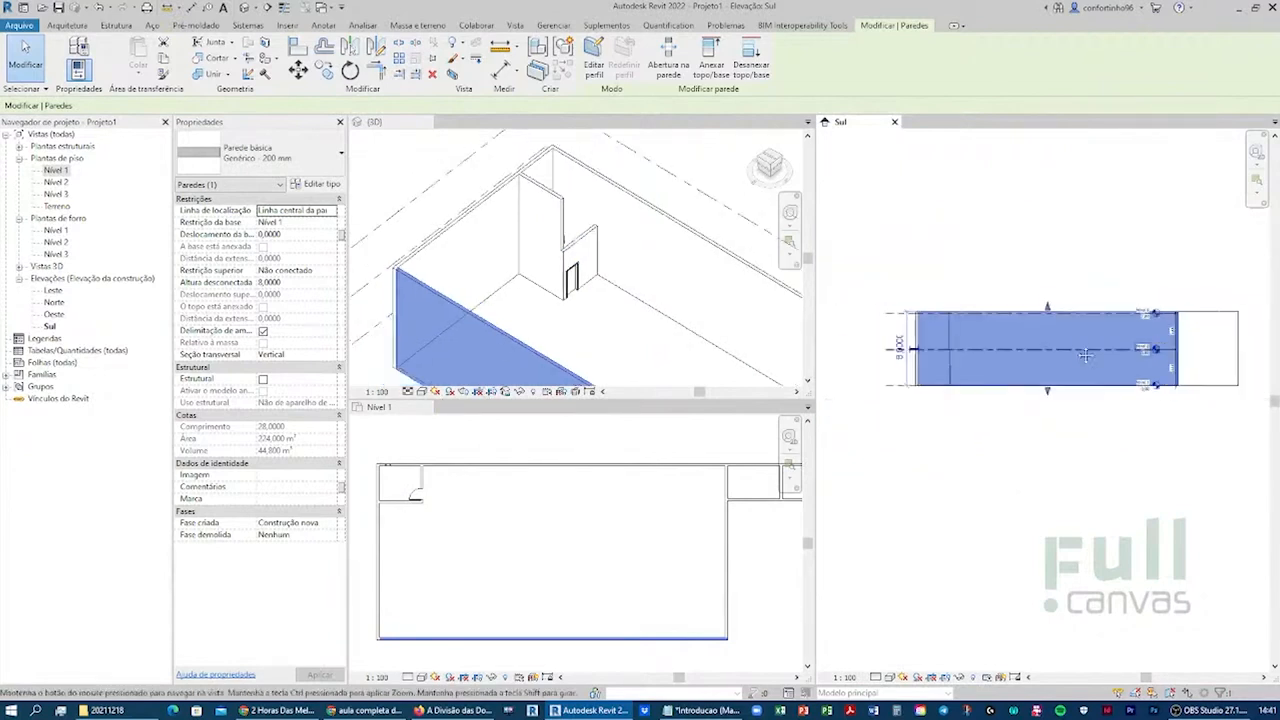
middle_click_drag(1085, 348, 1081, 311)
scroll(460, 293, "down", 3)
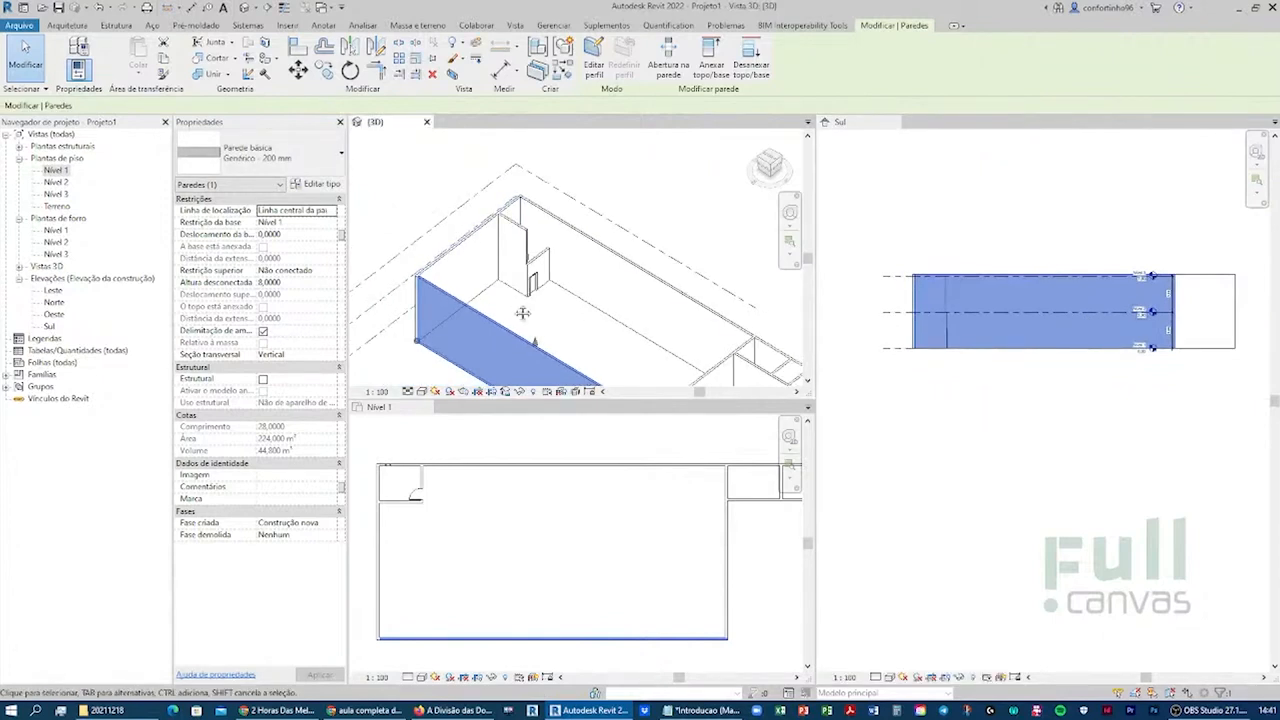
middle_click_drag(523, 312, 515, 243)
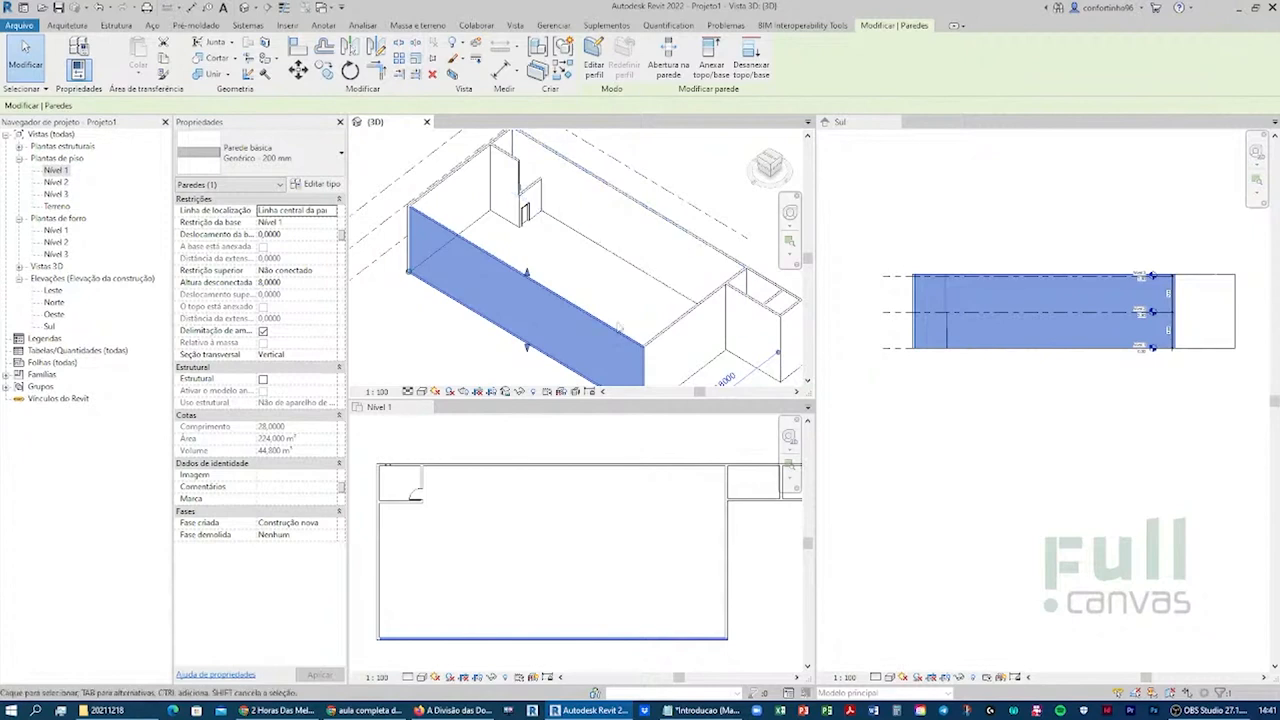
scroll(1069, 318, "down", 1)
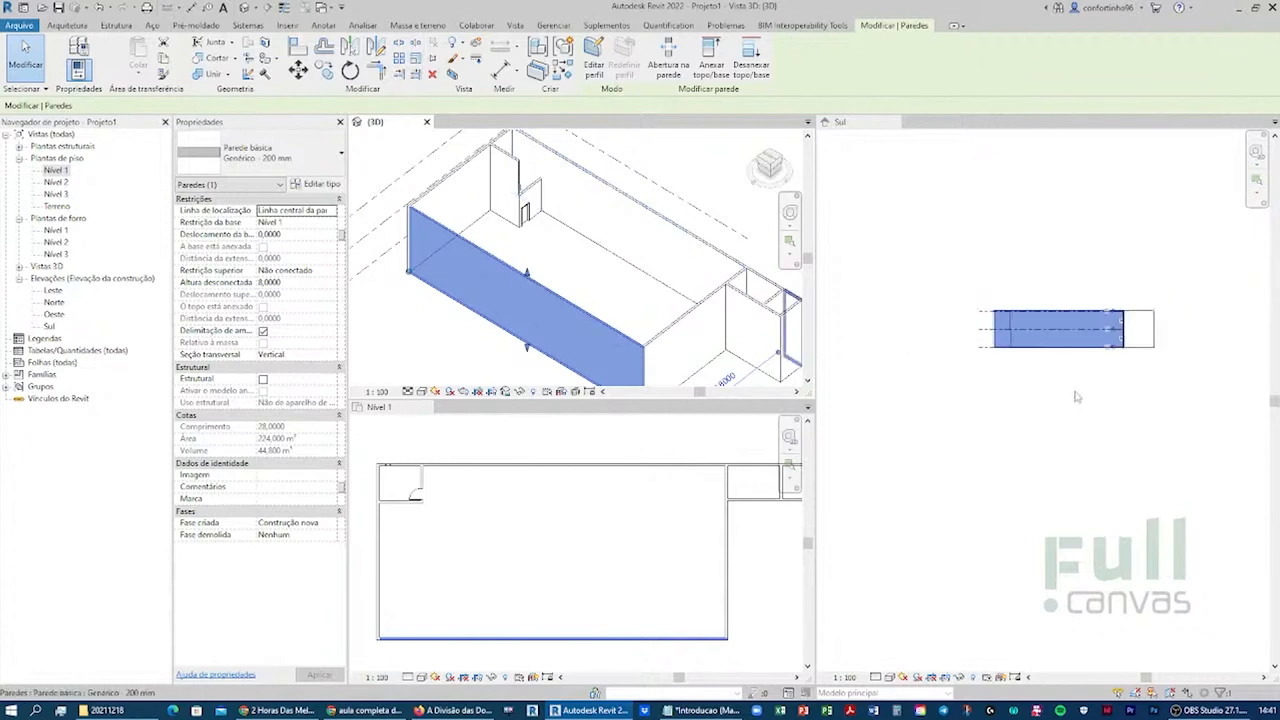
scroll(1075, 392, "up", 2)
left_click(1046, 273)
middle_click_drag(1052, 414, 1052, 566)
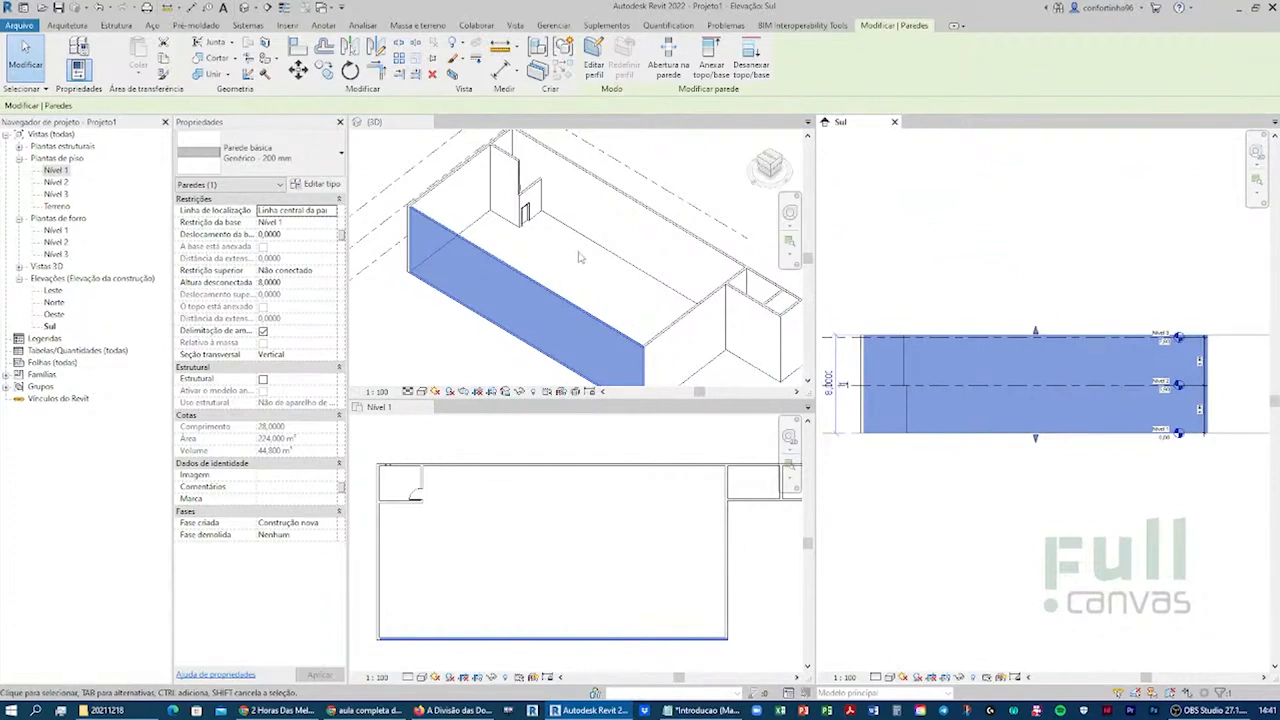
scroll(578, 258, "down", 2)
scroll(580, 259, "up", 2)
scroll(583, 260, "down", 2)
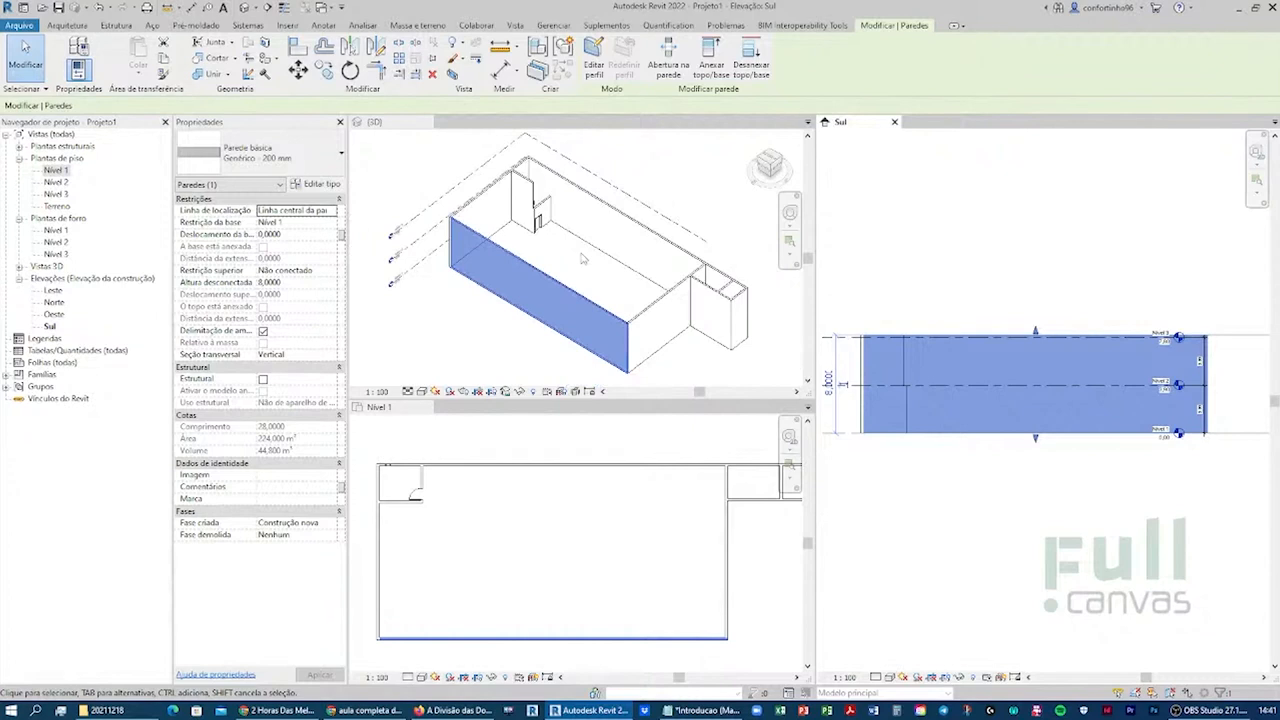
- Fit the whole model in the tiled 3D, Nível 1 and Sul views at once
scroll(551, 480, "down", 3)
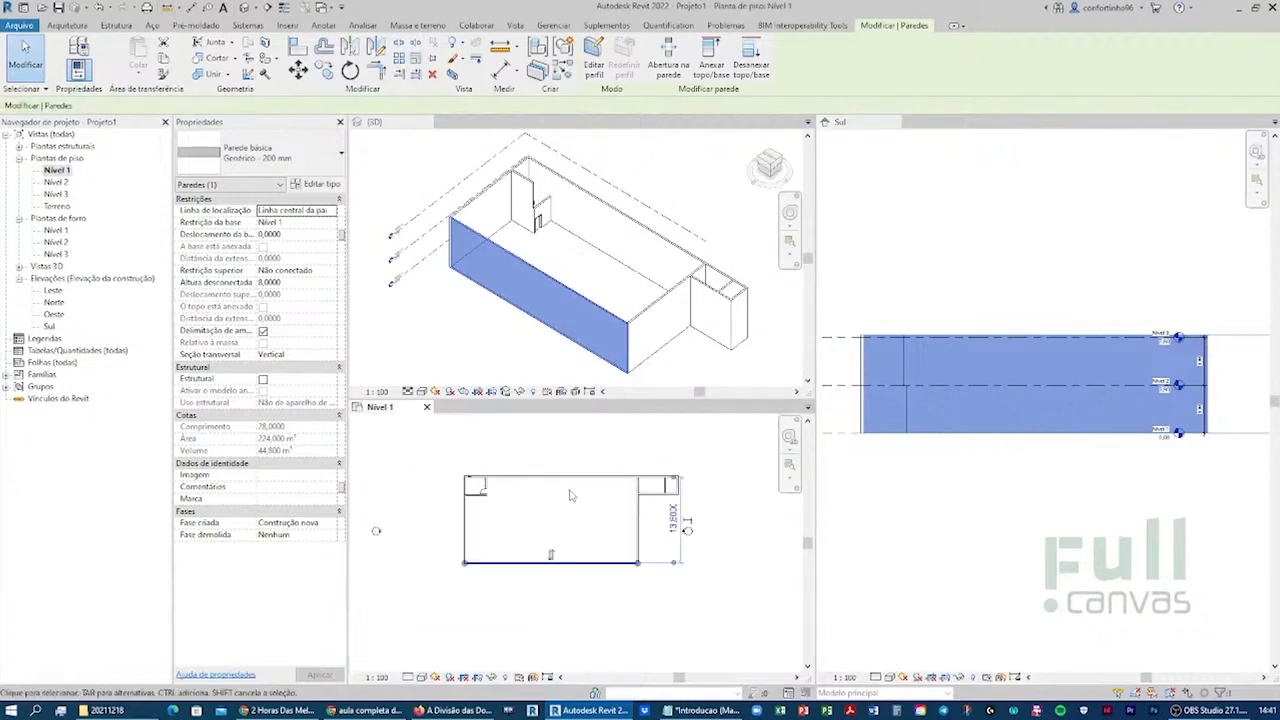
key("z")
key("a")
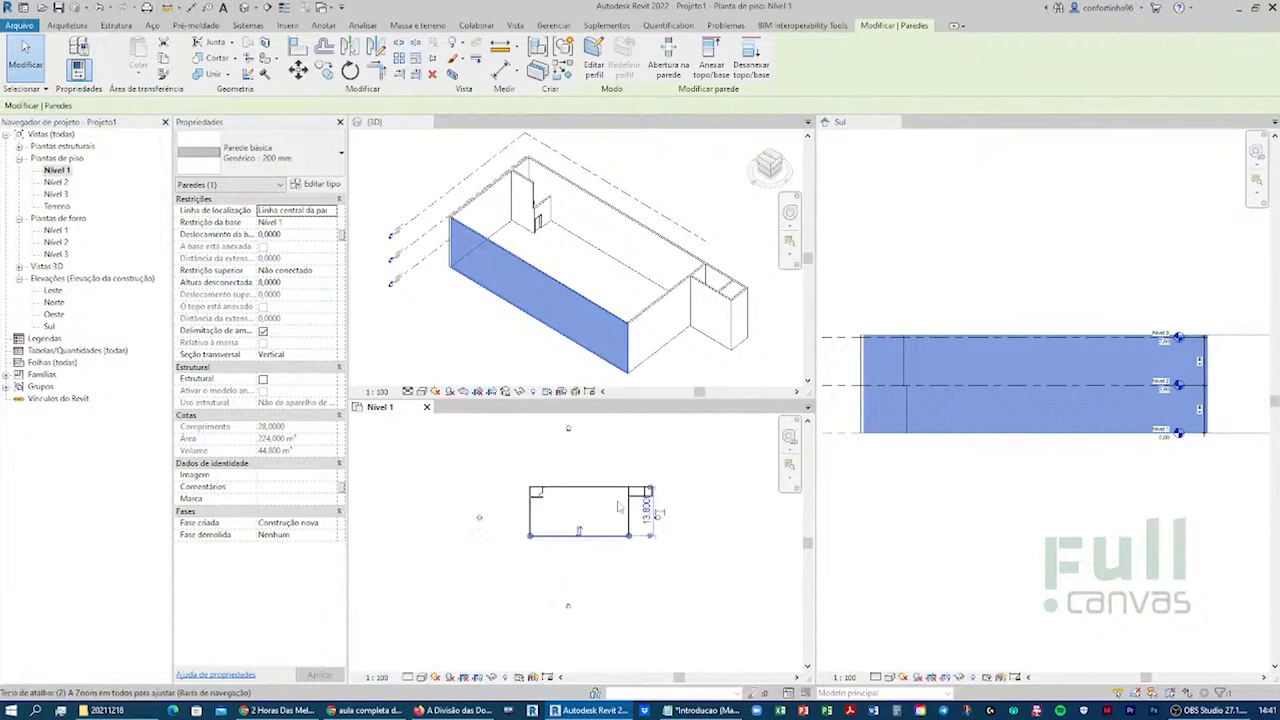
scroll(655, 265, "down", 3)
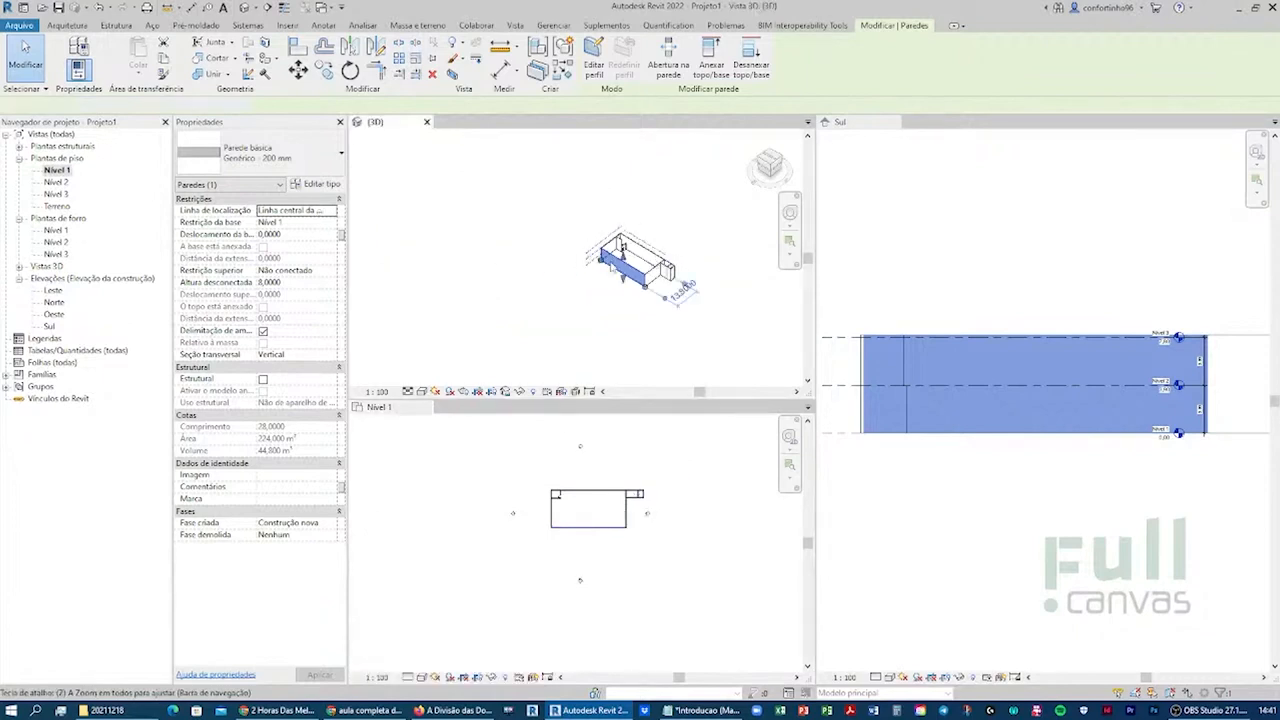
middle_click_drag(680, 273, 555, 272)
scroll(1098, 328, "down", 2)
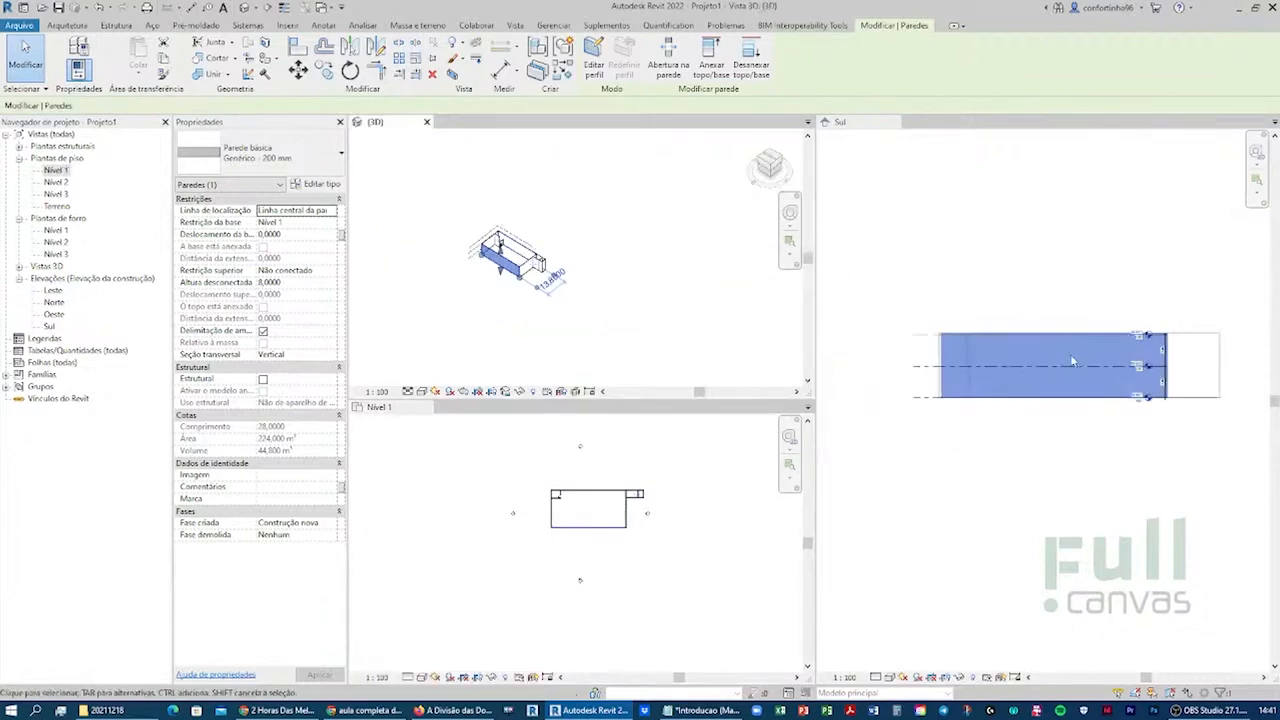
middle_click_drag(1119, 359, 903, 360)
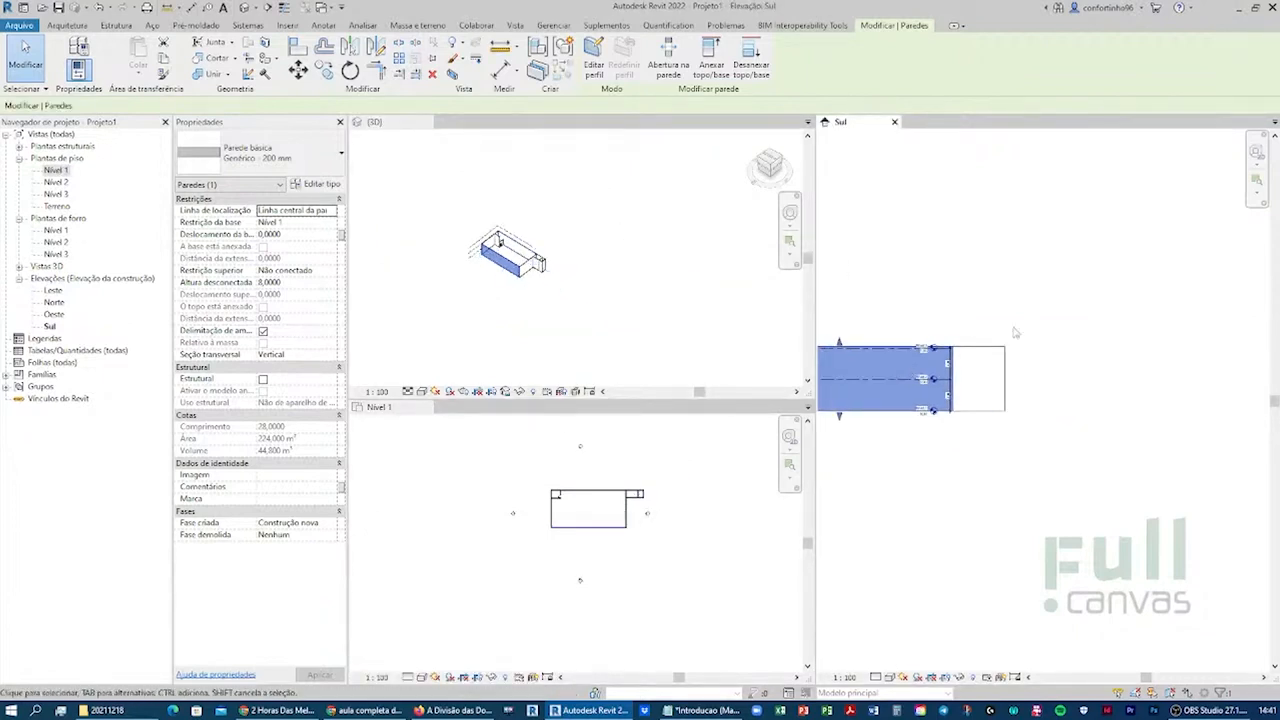
key("z")
key("a")
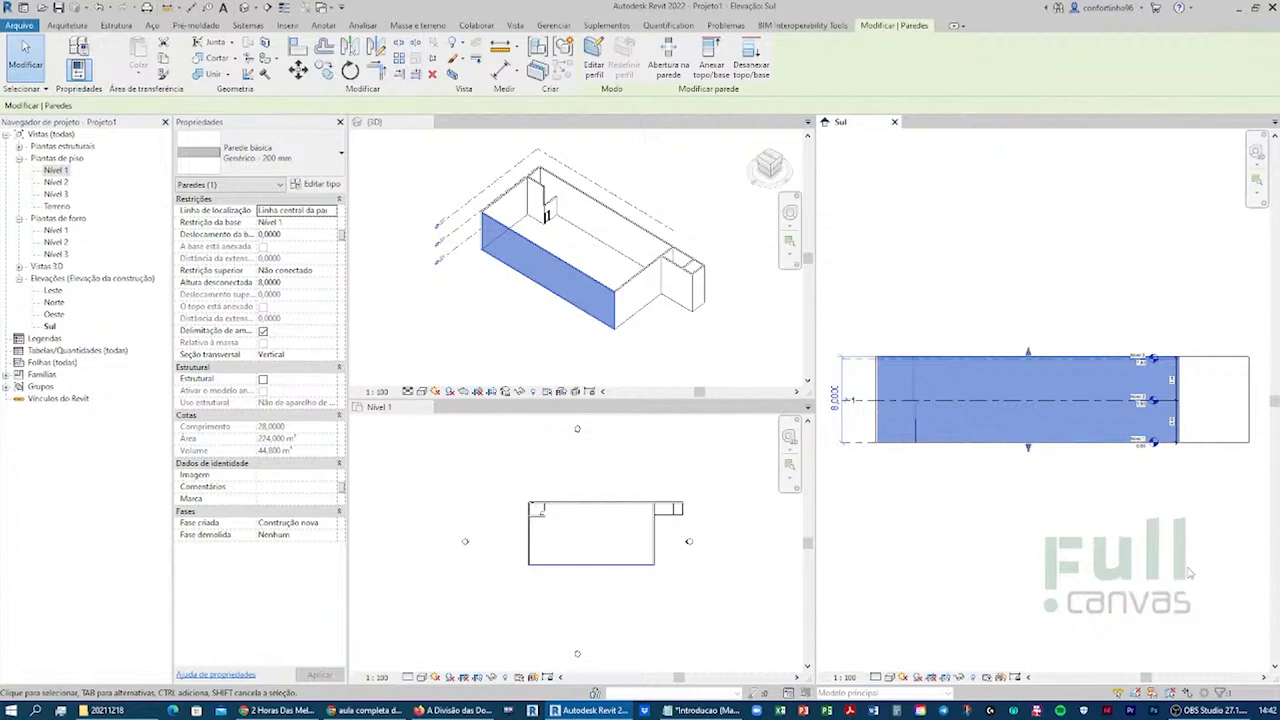
- Lower the top of the long south wall to a height of 5,50 m in the Sul elevation
left_click(530, 568)
scroll(540, 560, "up", 4)
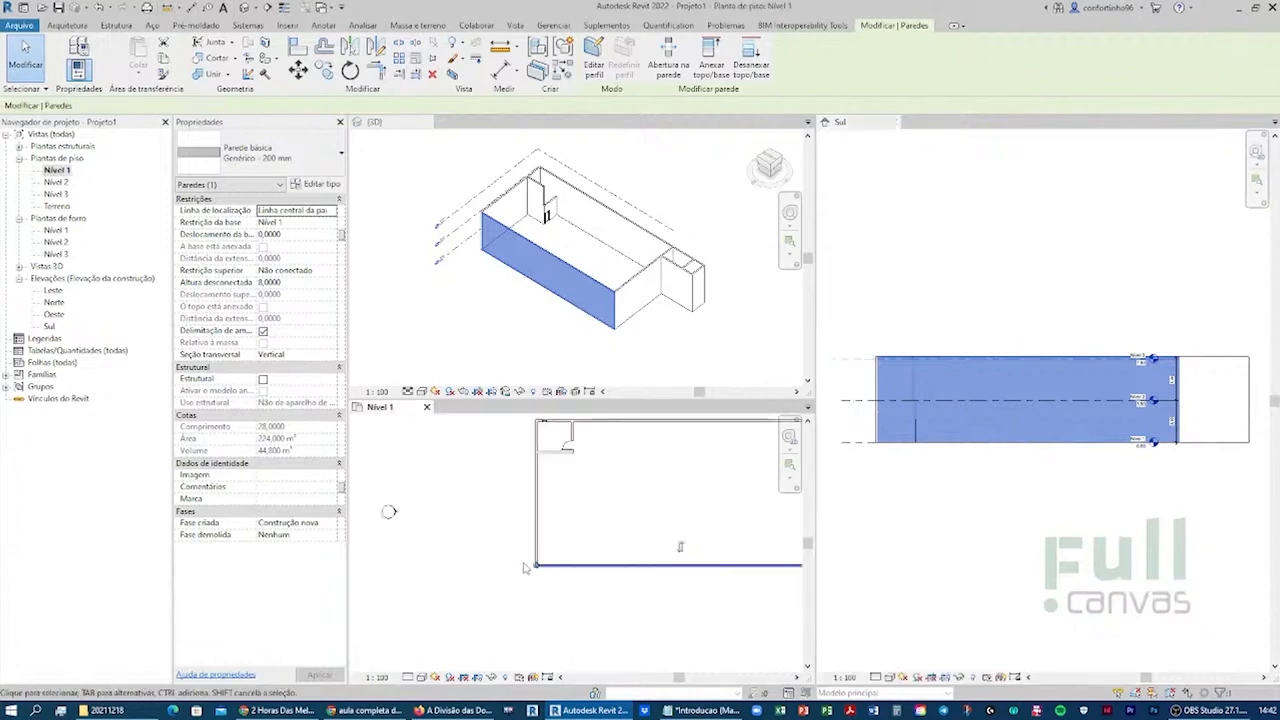
scroll(553, 556, "down", 3)
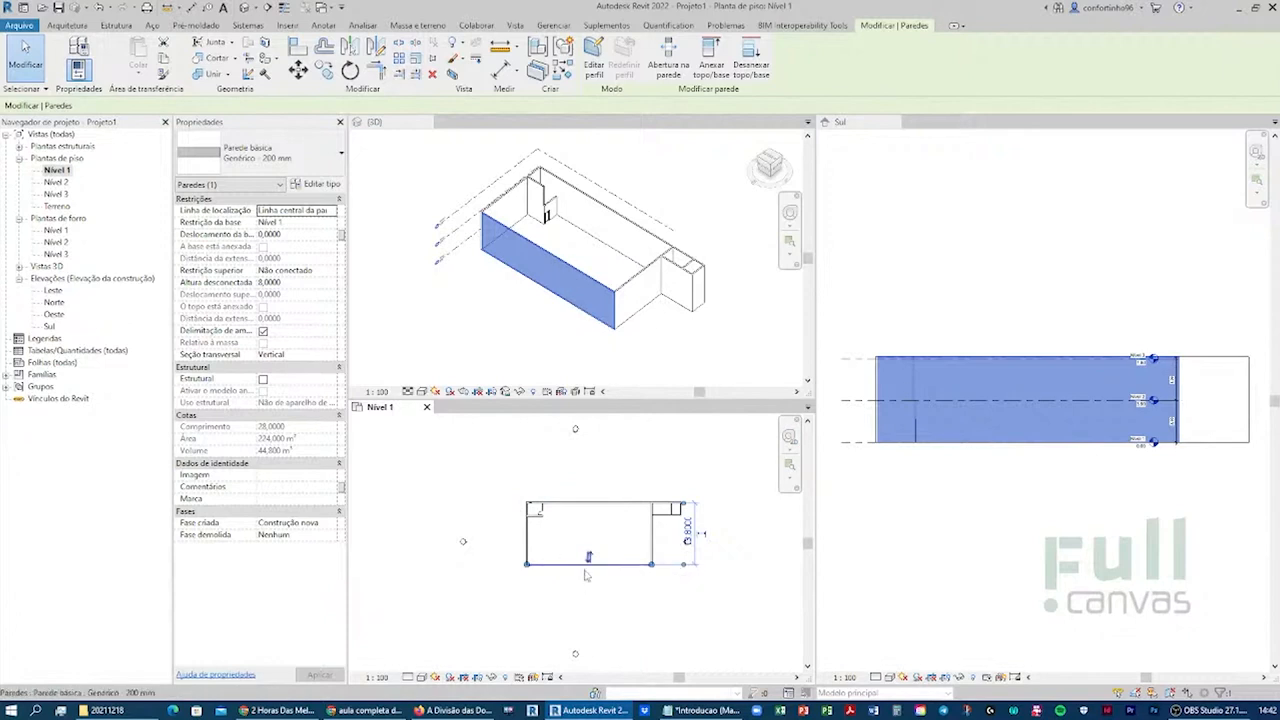
left_click(1008, 390)
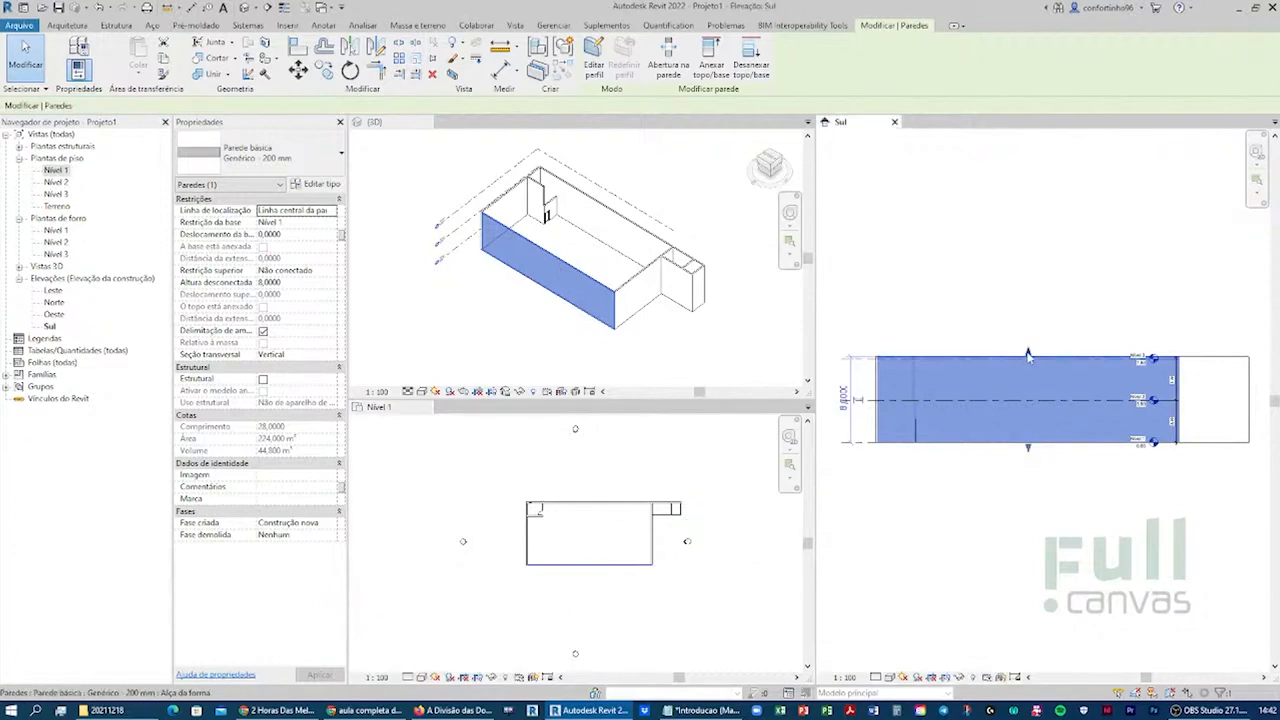
left_click_drag(1029, 367, 1029, 385)
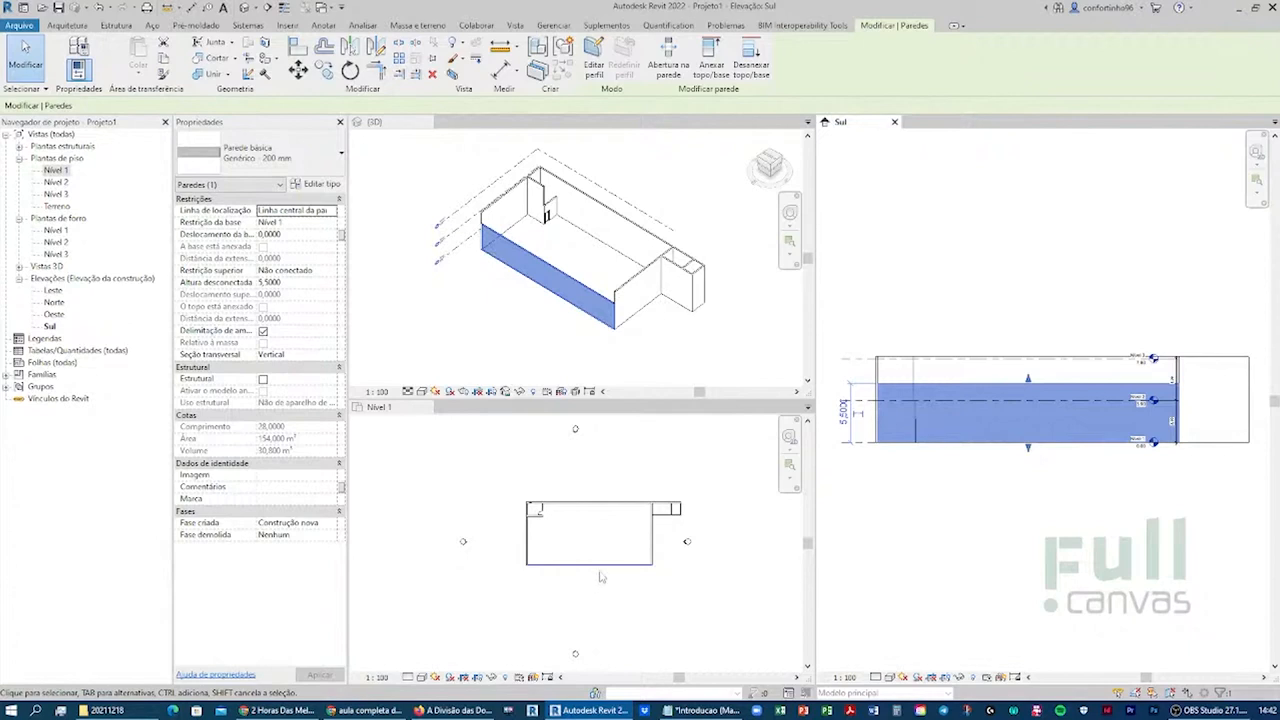
- Select the long north and south walls alternately in plan and 3D, comparing their unconnected heights and how each appears across the three views
scroll(595, 577, "up", 5)
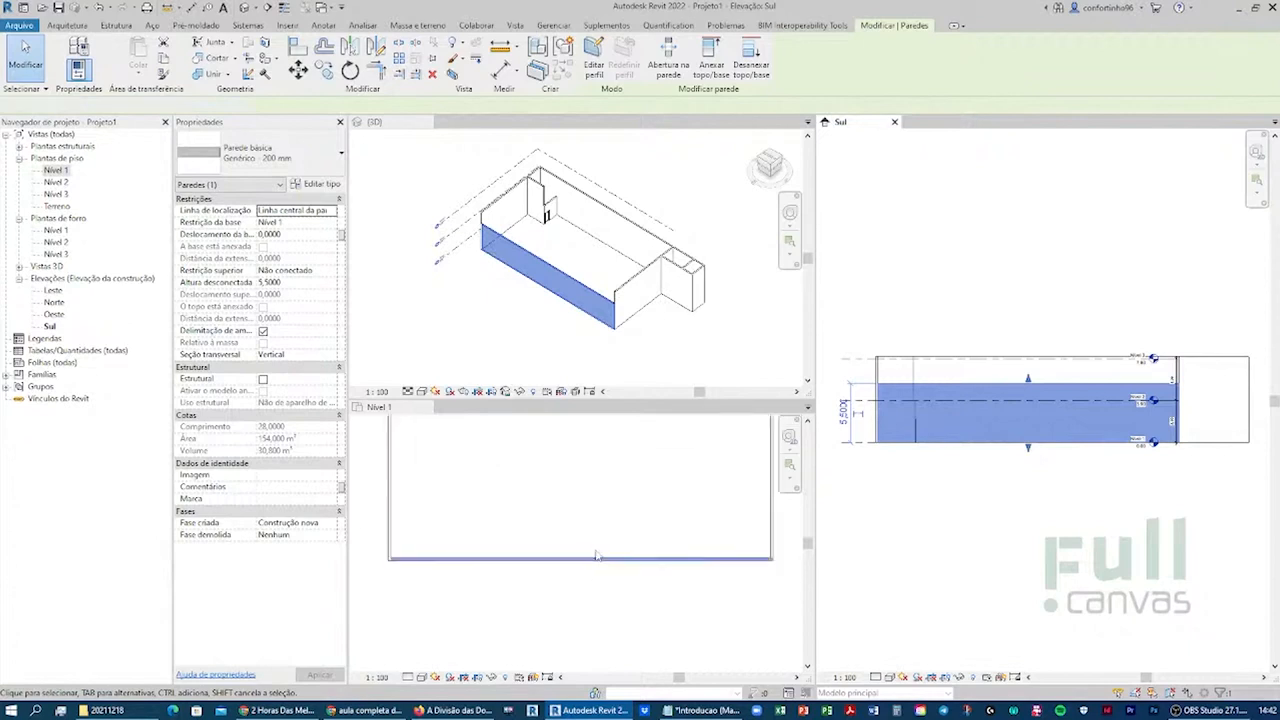
middle_click_drag(608, 597, 608, 607)
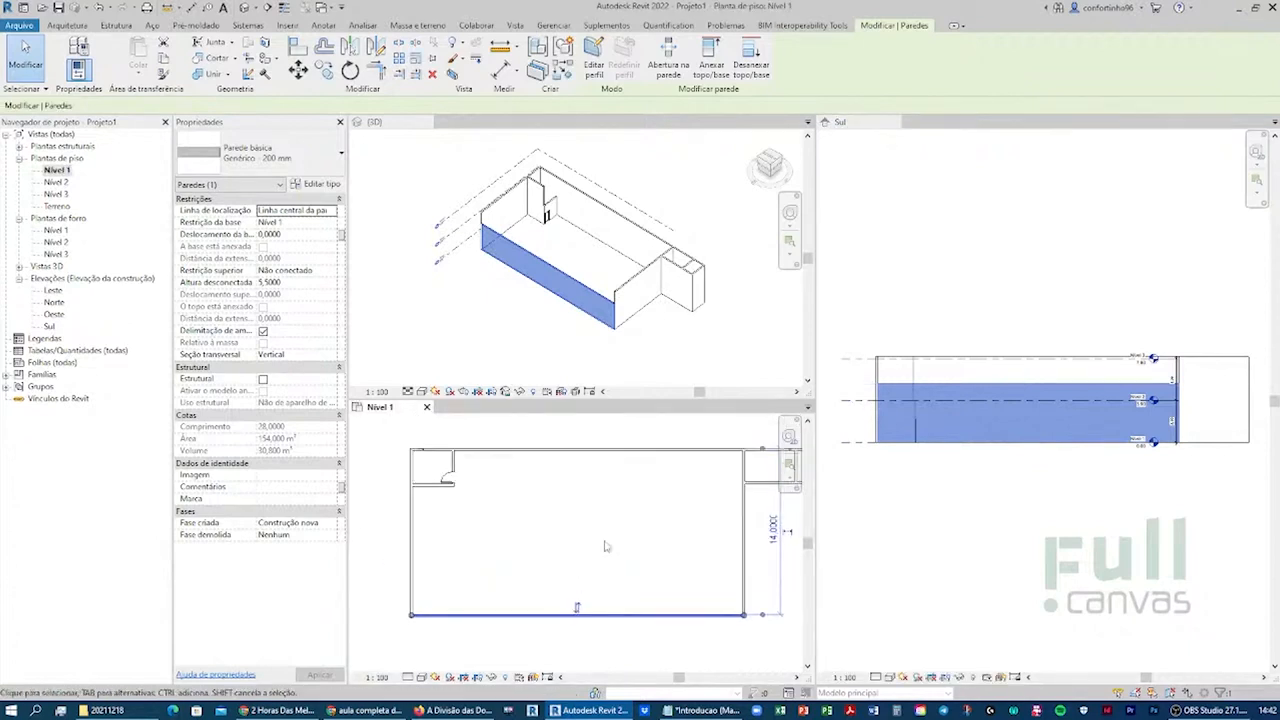
scroll(610, 536, "up", 2)
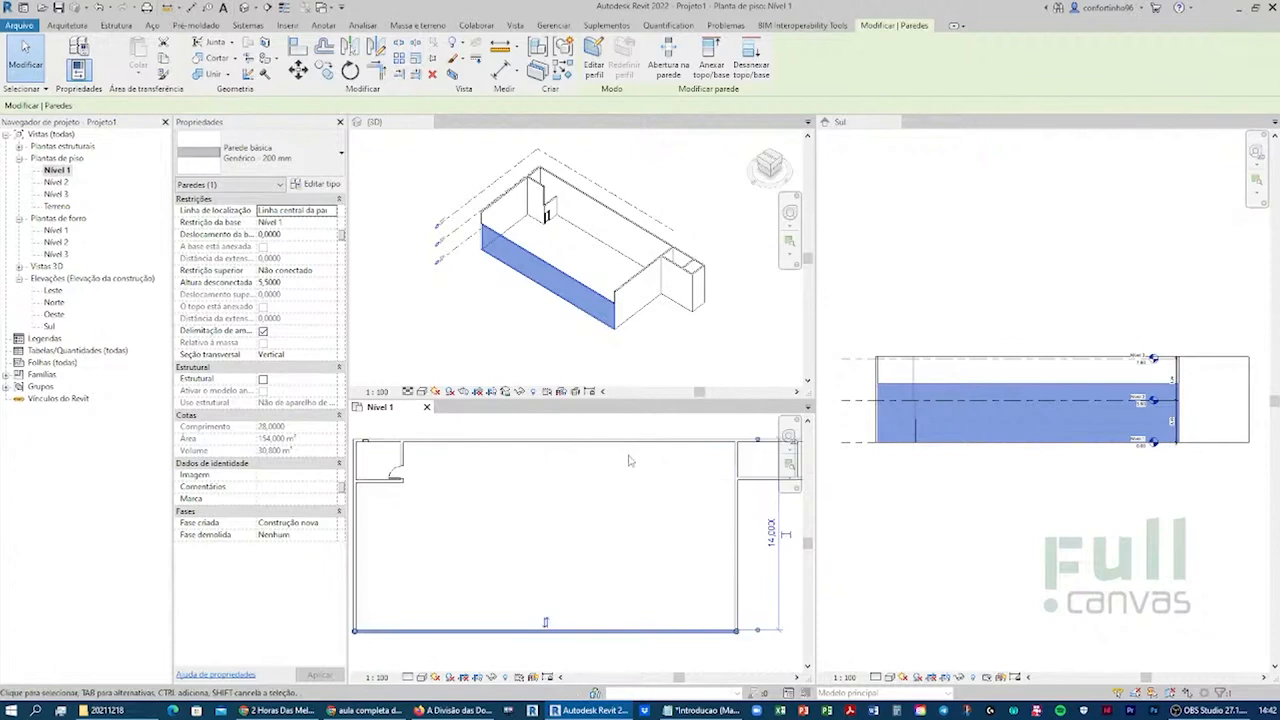
left_click(638, 447)
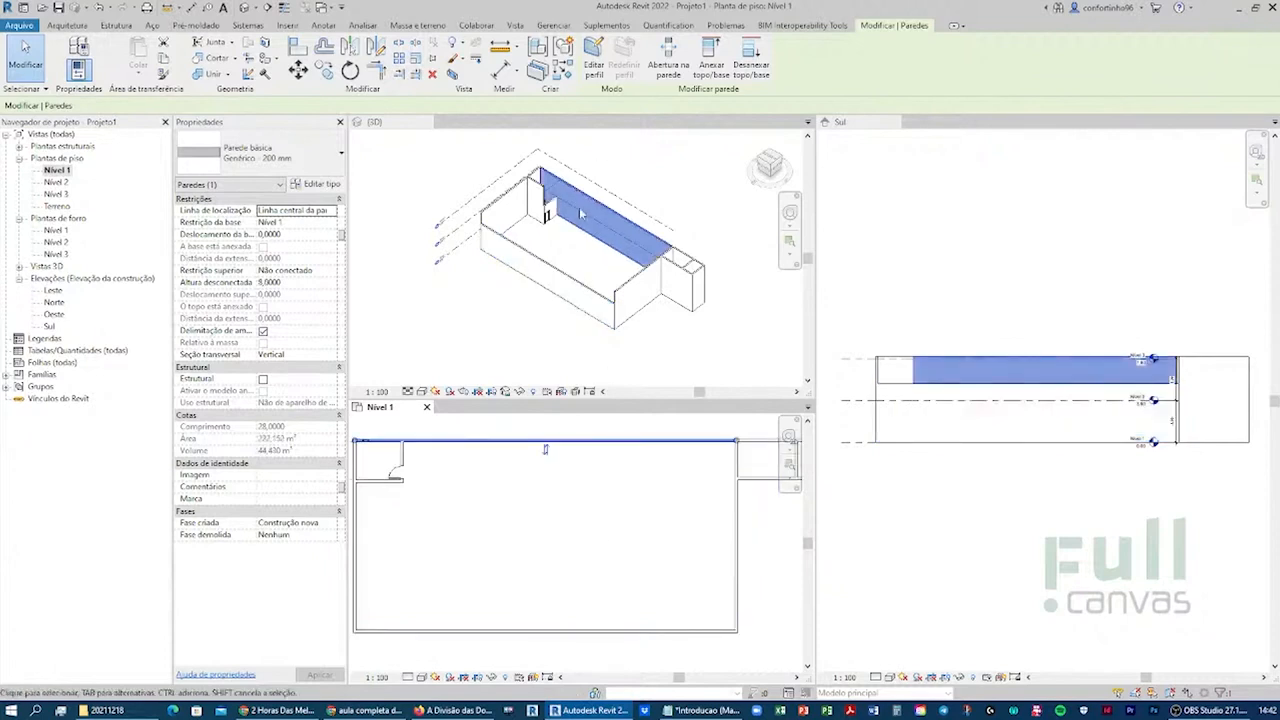
left_click(570, 631)
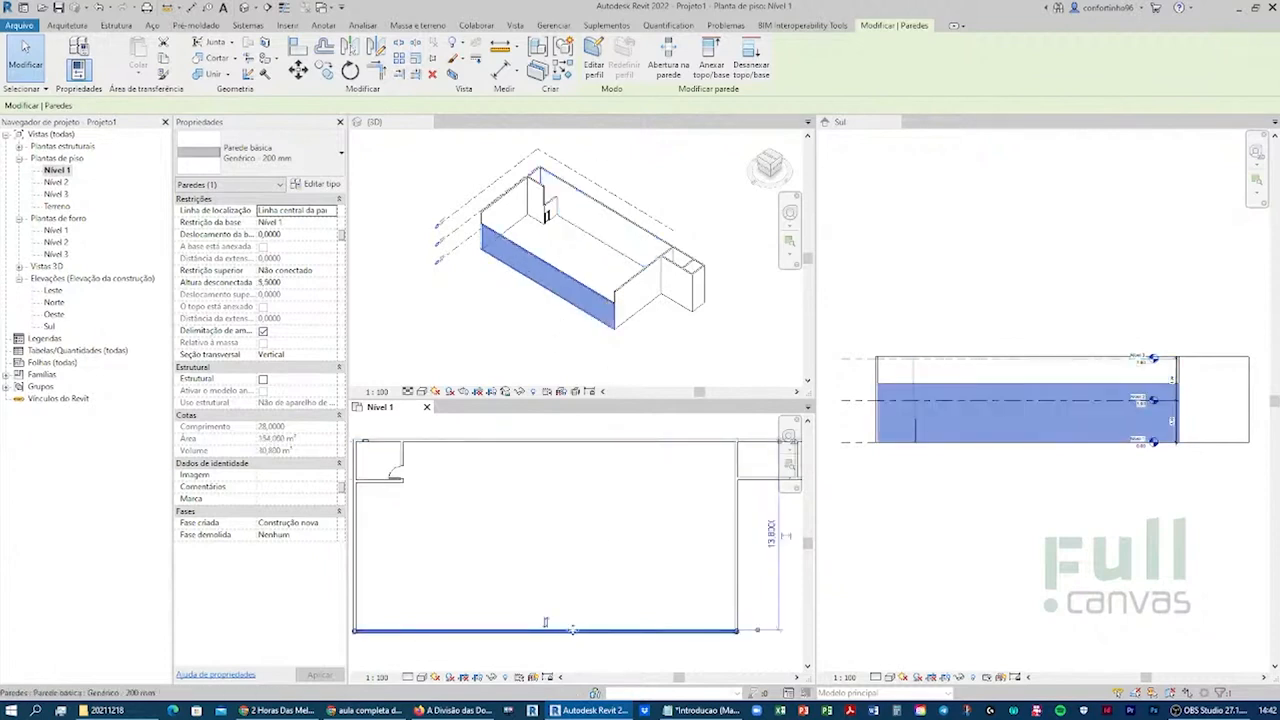
scroll(659, 520, "down", 1)
middle_click_drag(660, 520, 667, 522)
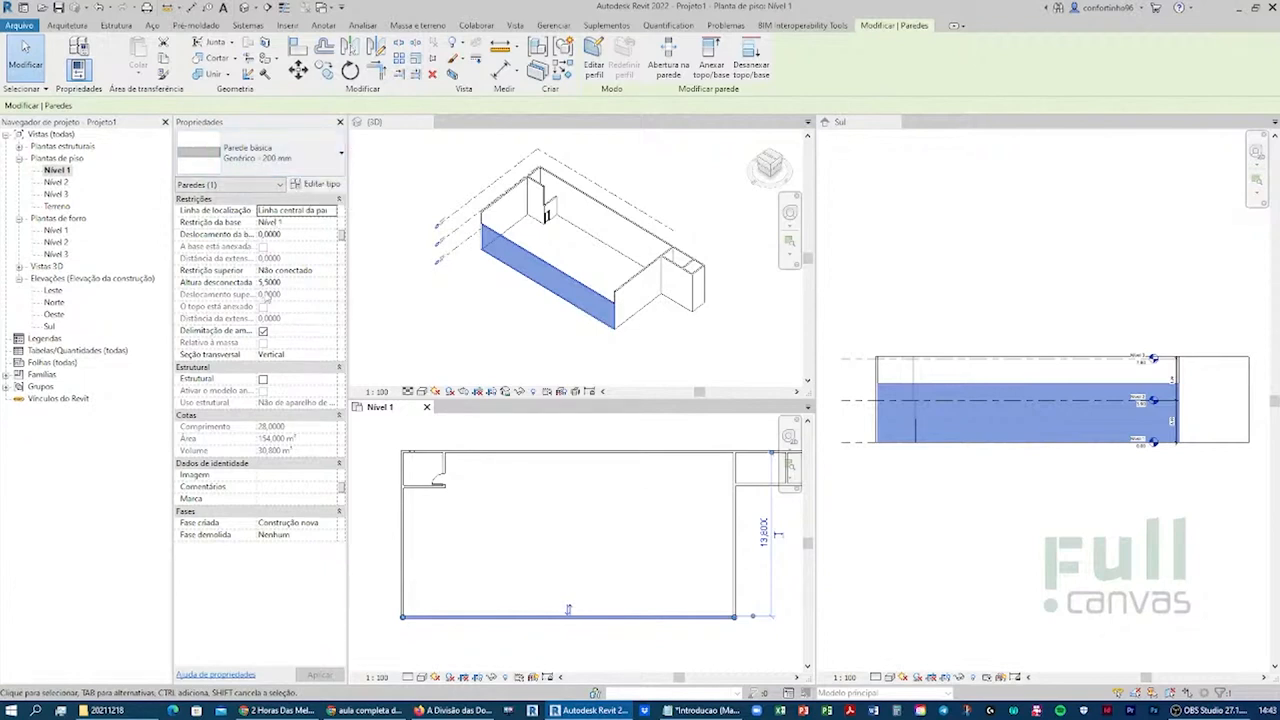
left_click(619, 224)
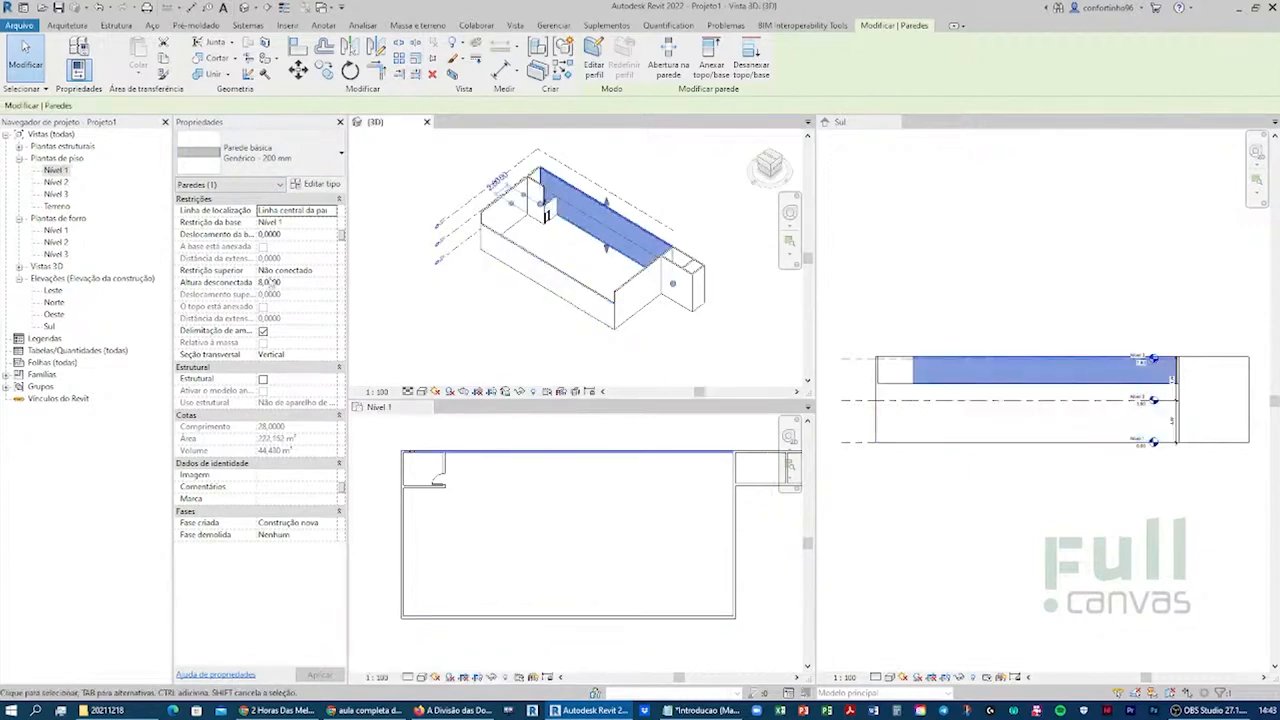
left_click(563, 619)
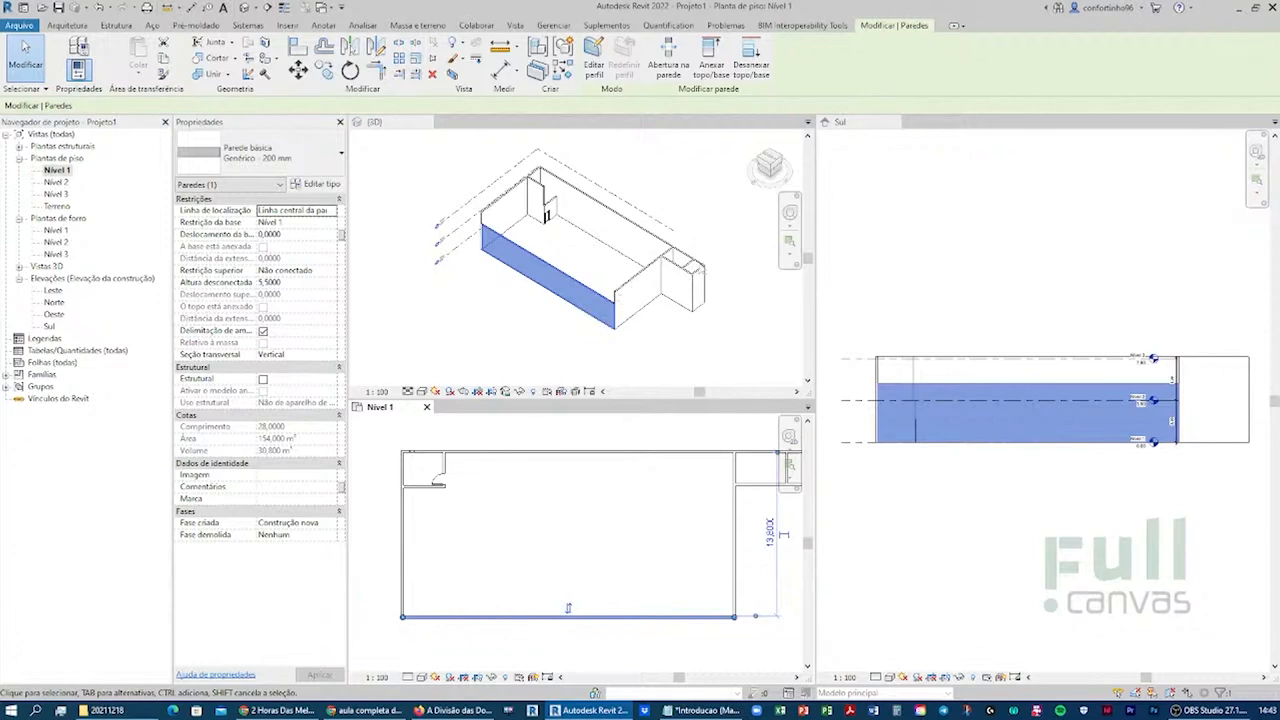
left_click(565, 288)
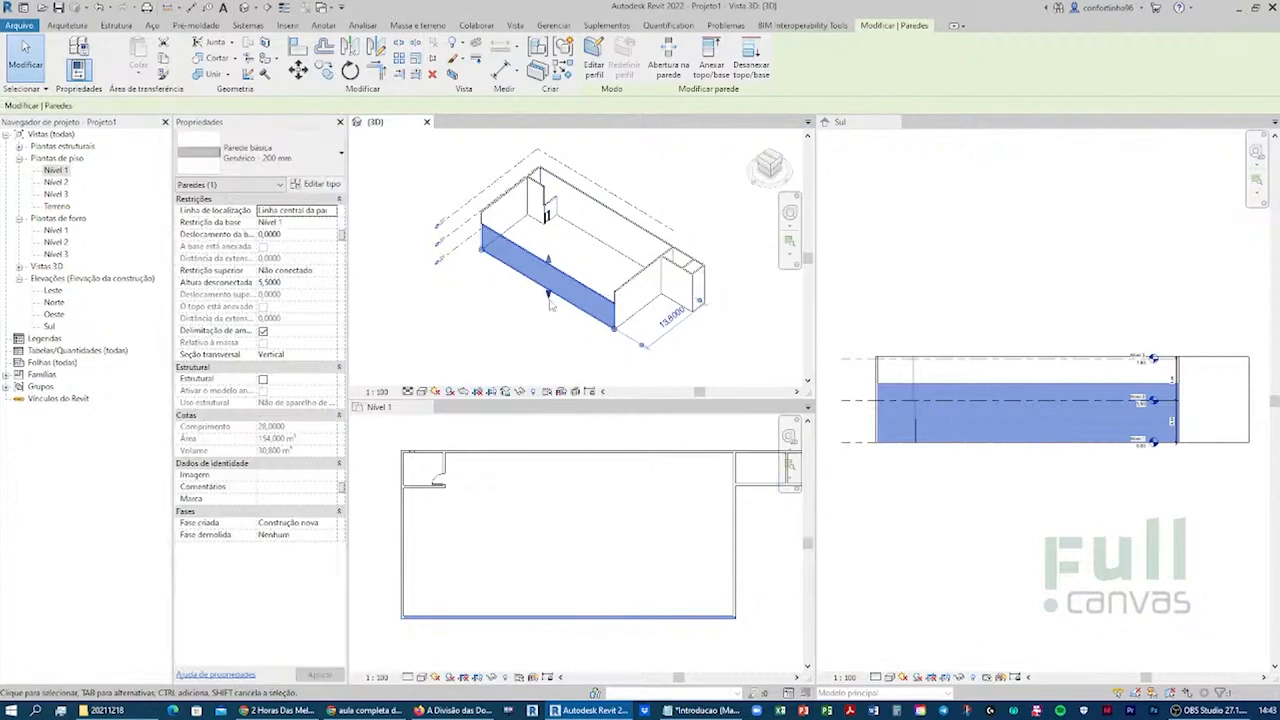
scroll(561, 280, "up", 4)
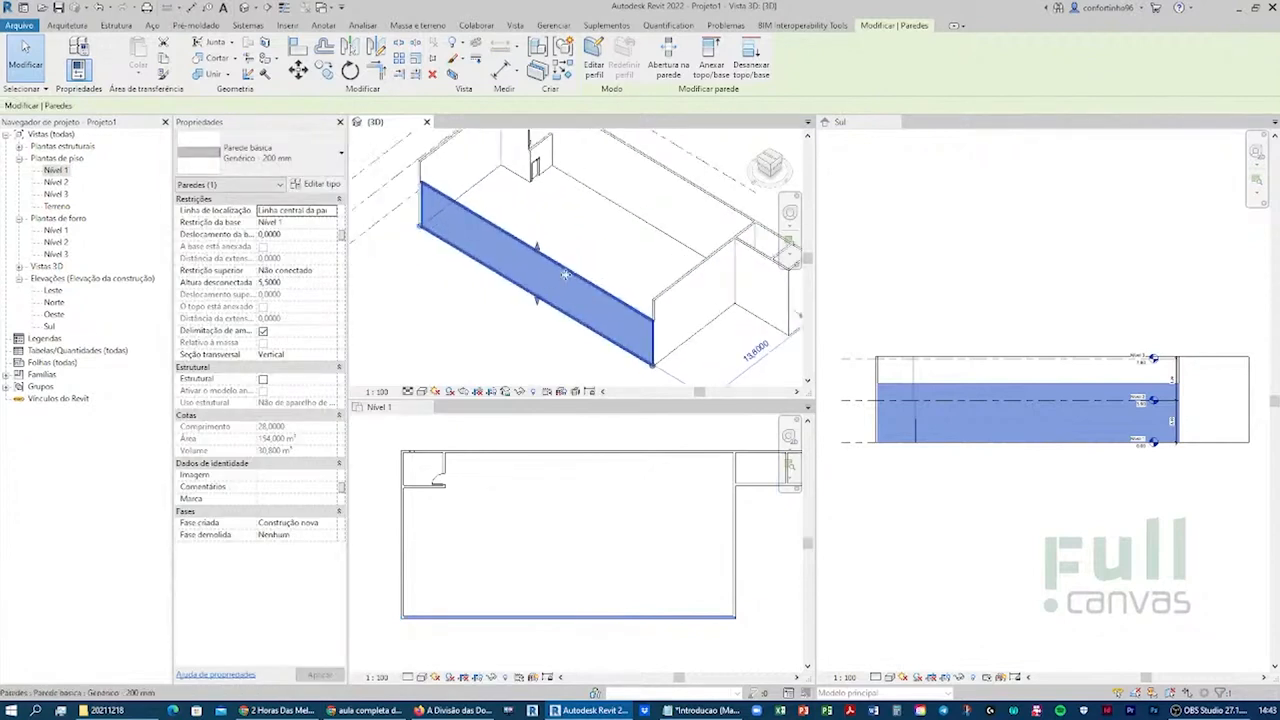
- Examine the long south wall in the 3D view and plan, and select the long north wall in the Sul elevation to compare it in plan
scroll(572, 368, "down", 4)
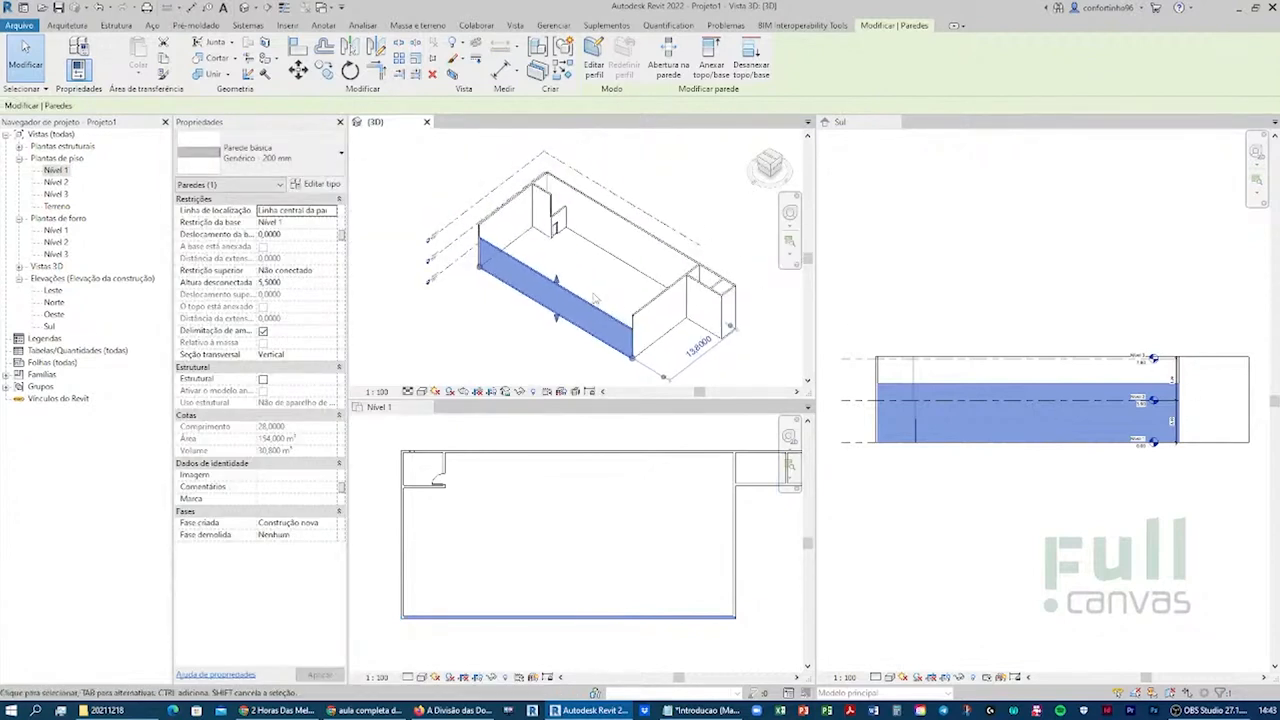
left_click(558, 528)
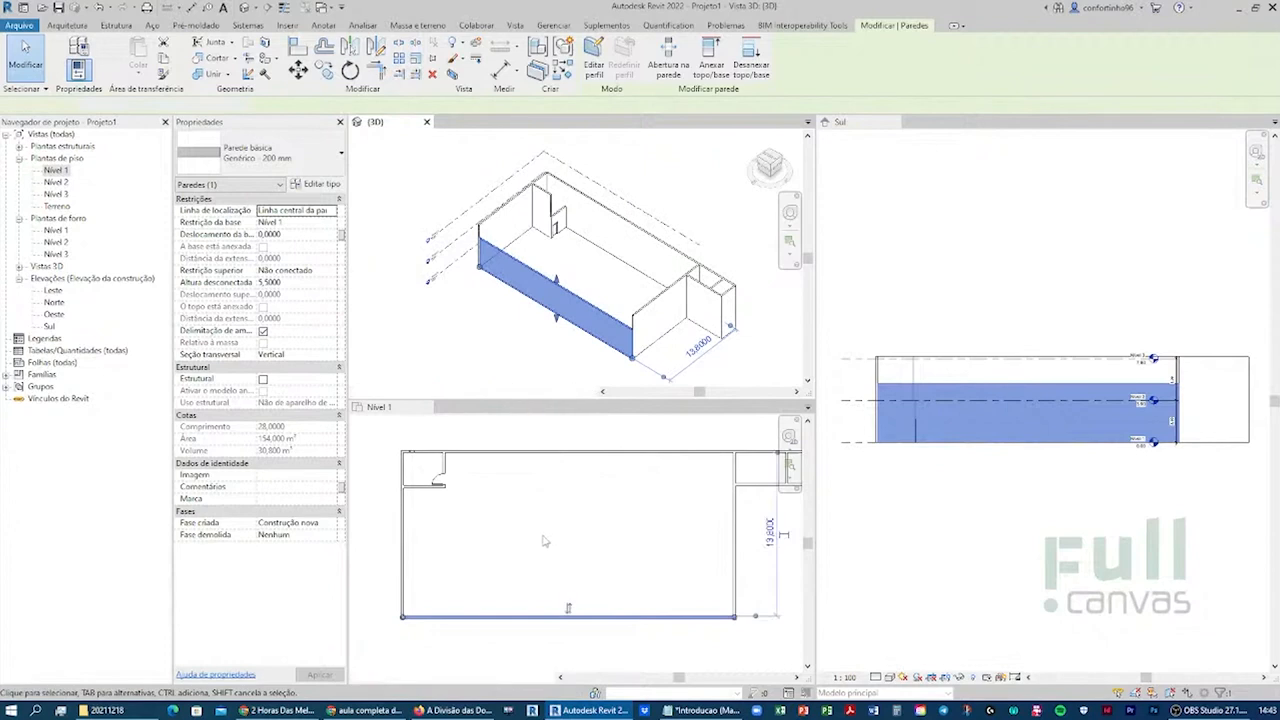
scroll(533, 555, "up", 2)
scroll(535, 560, "down", 3)
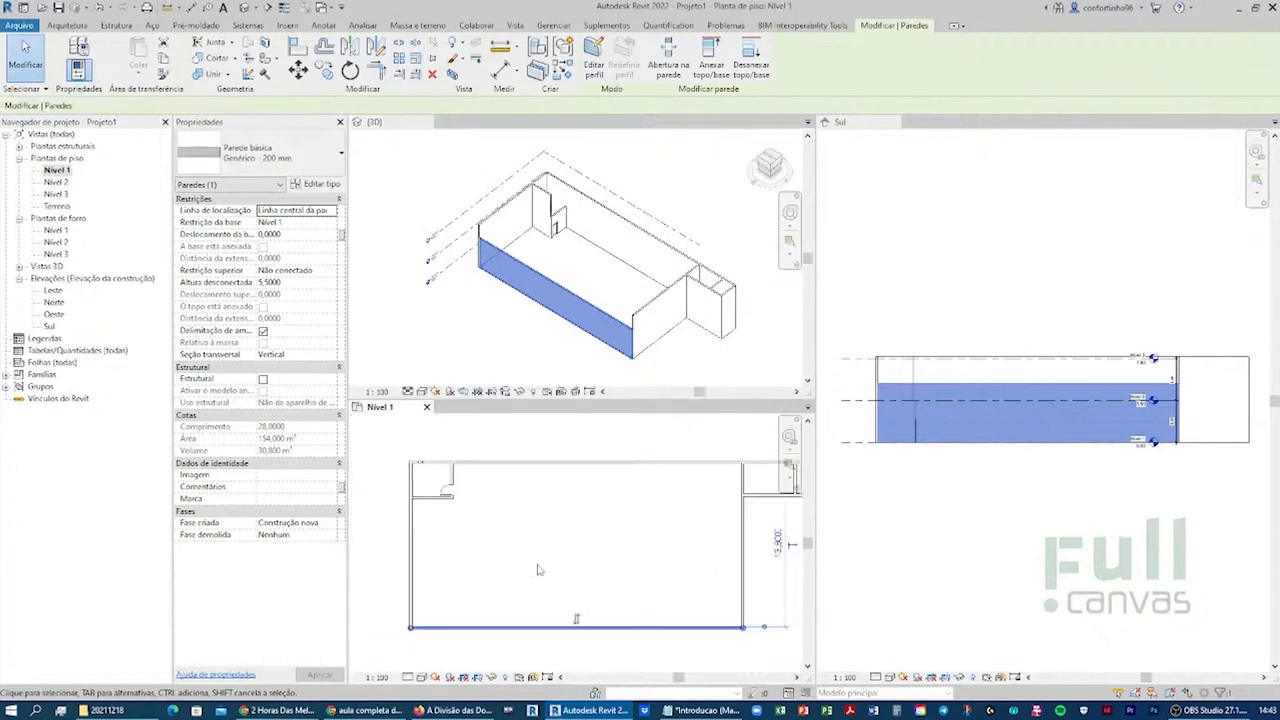
left_click(1010, 360)
left_click(1024, 356)
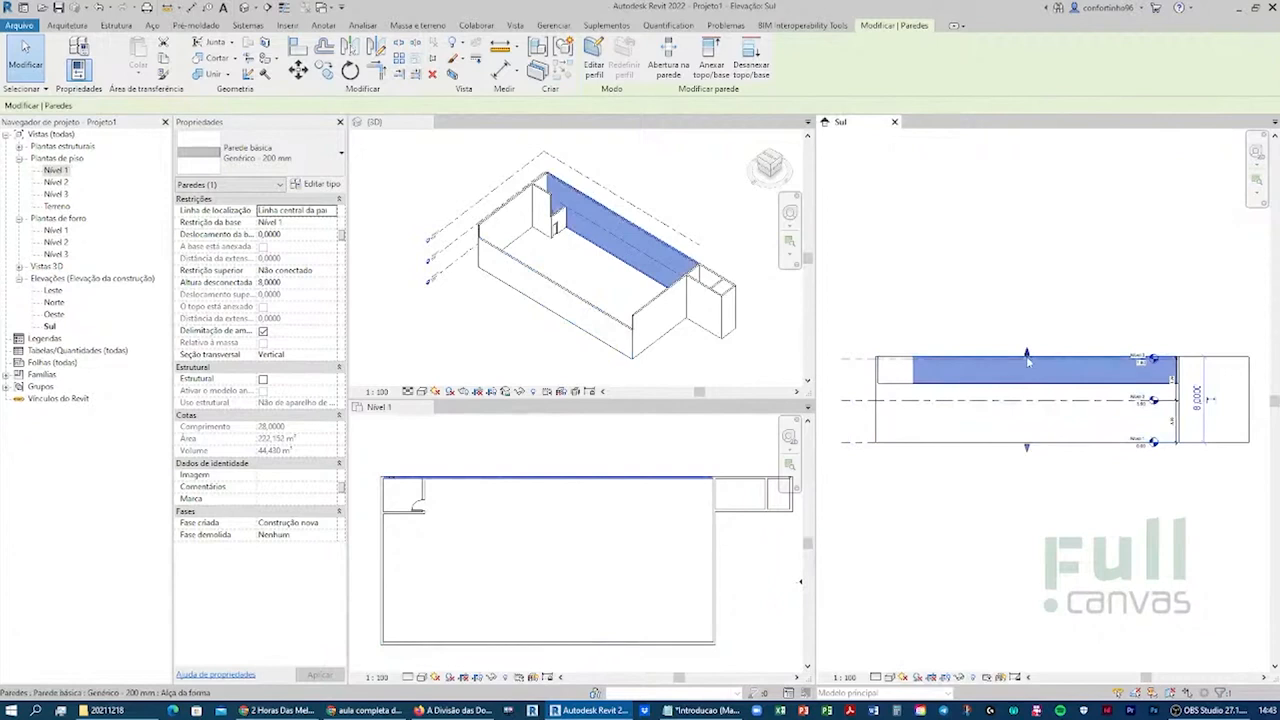
scroll(620, 435, "down", 1)
left_click(619, 436)
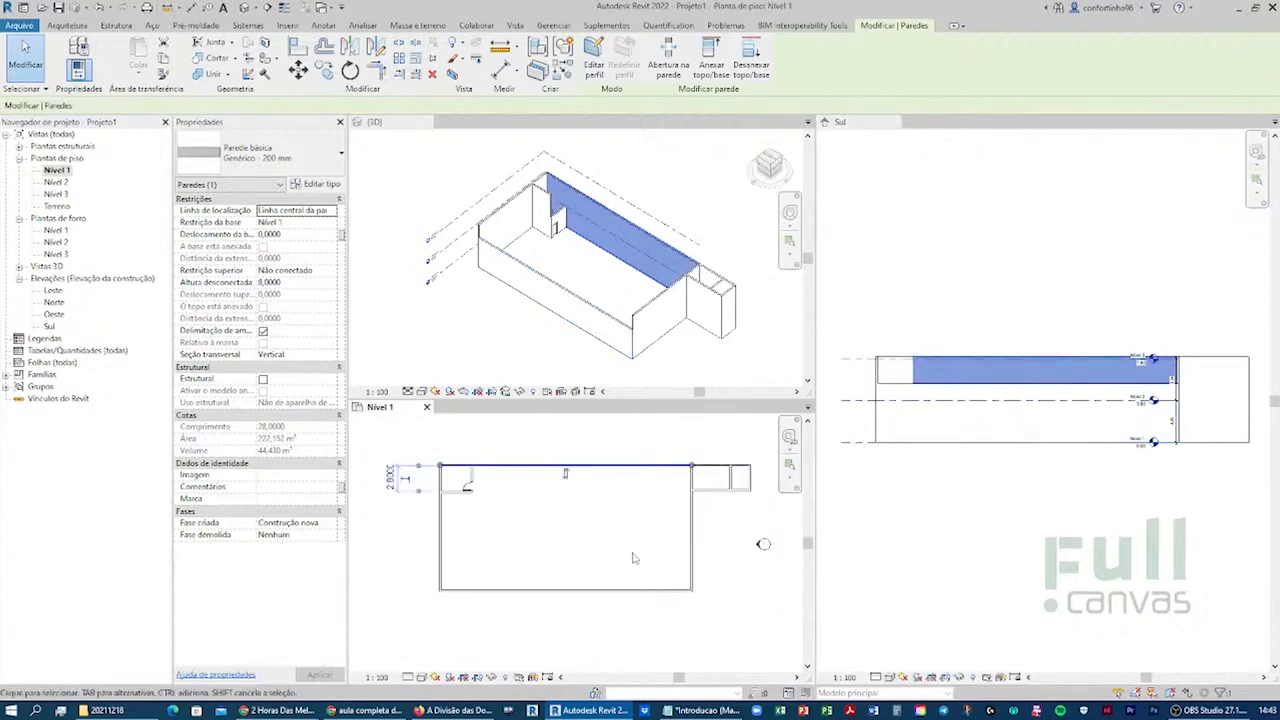
scroll(559, 525, "up", 3)
mouse_move(574, 505)
middle_mouse_down()
mouse_move(554, 574)
mouse_move(564, 528)
middle_mouse_up()
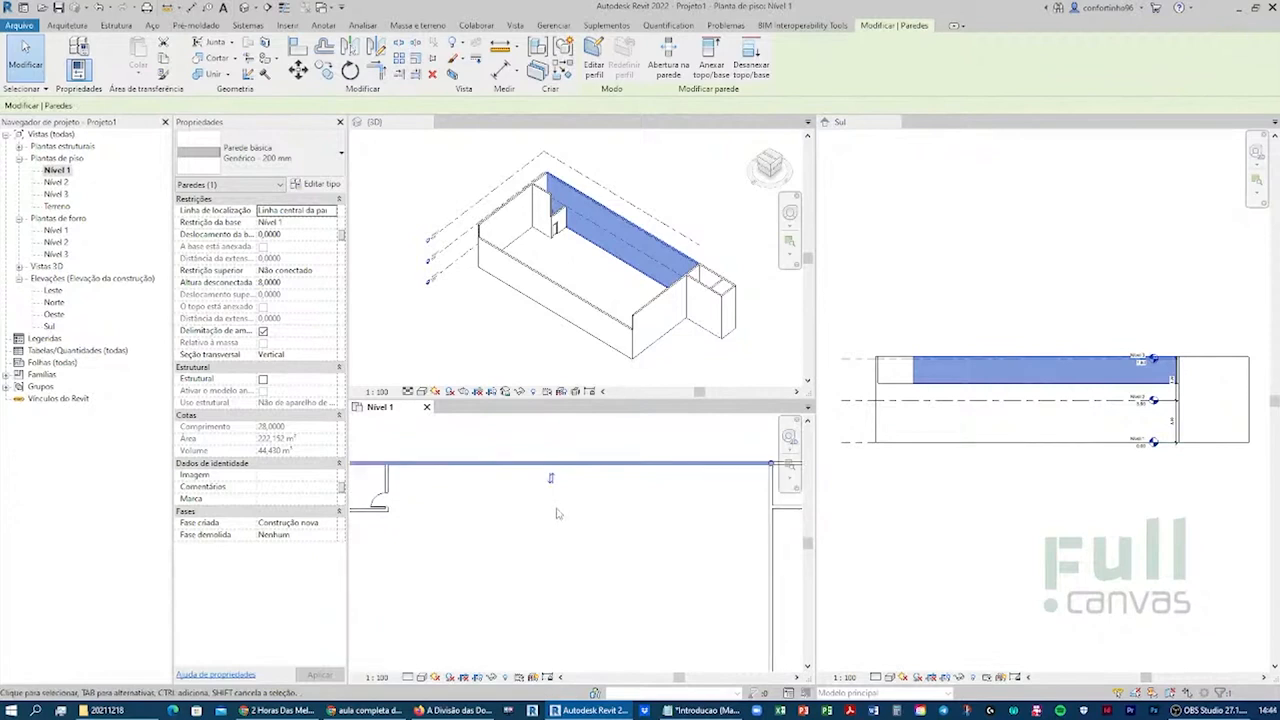
scroll(577, 507, "down", 1)
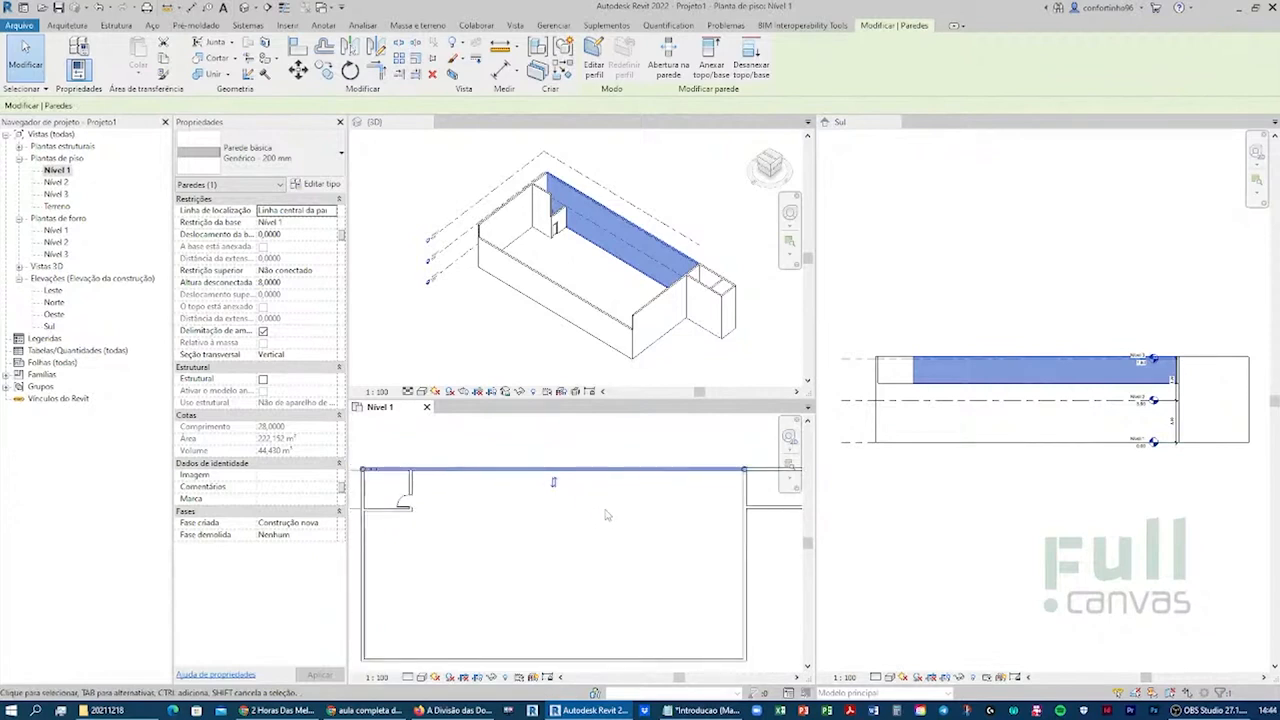
scroll(608, 513, "down", 2)
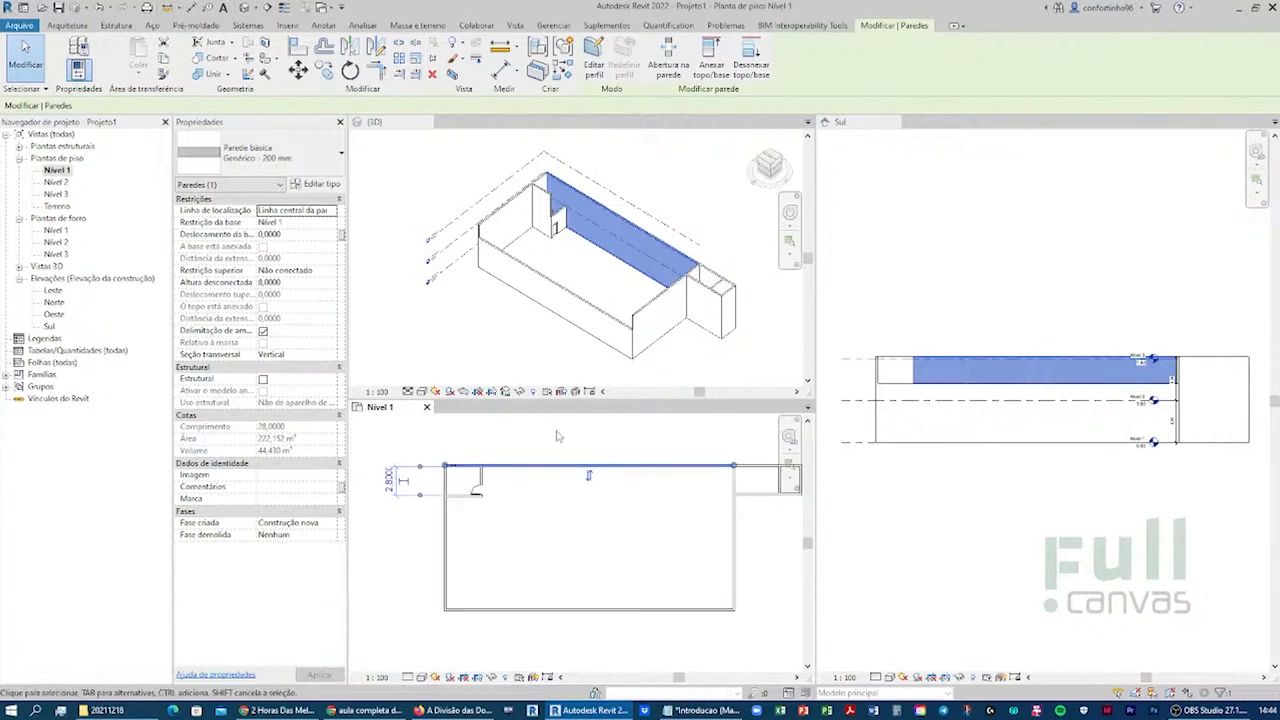
left_click(611, 508)
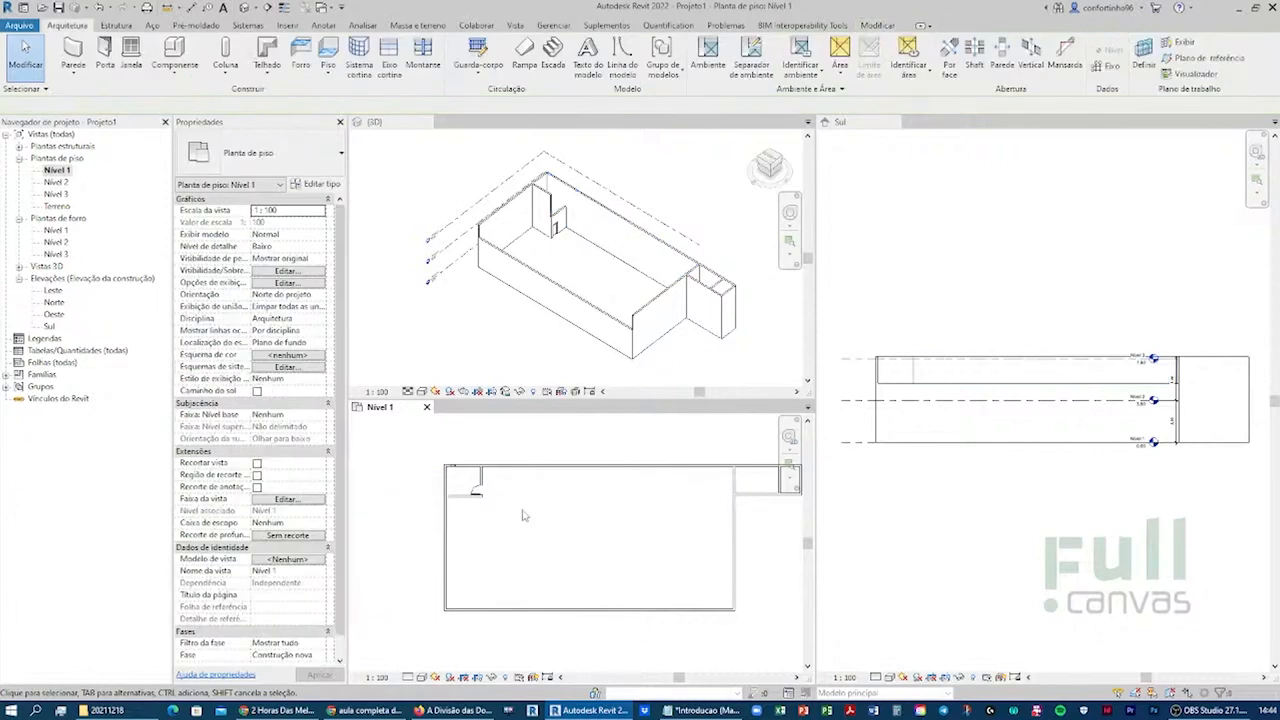
- Draw a stepped chain of partitions matching the north wall, running south from it, west about 4,5 m, and south to the south wall
left_click(533, 466)
key("c")
key("s")
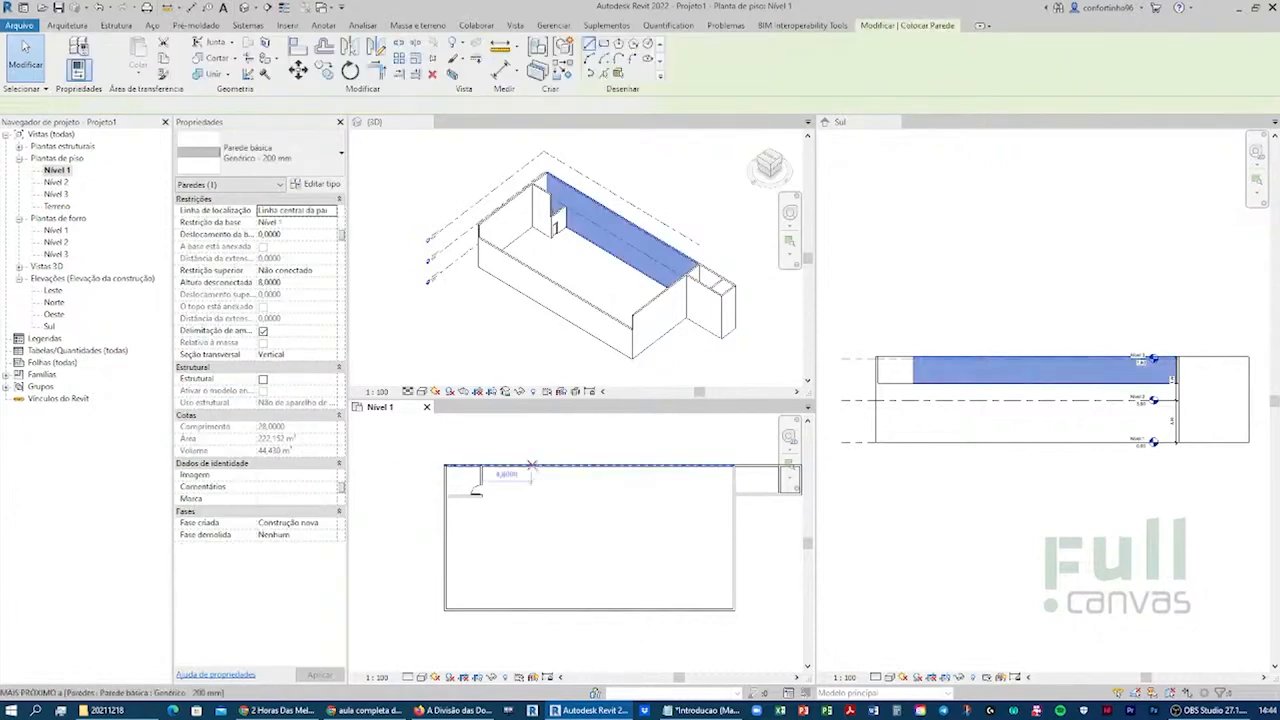
left_click(543, 466)
left_click(543, 555)
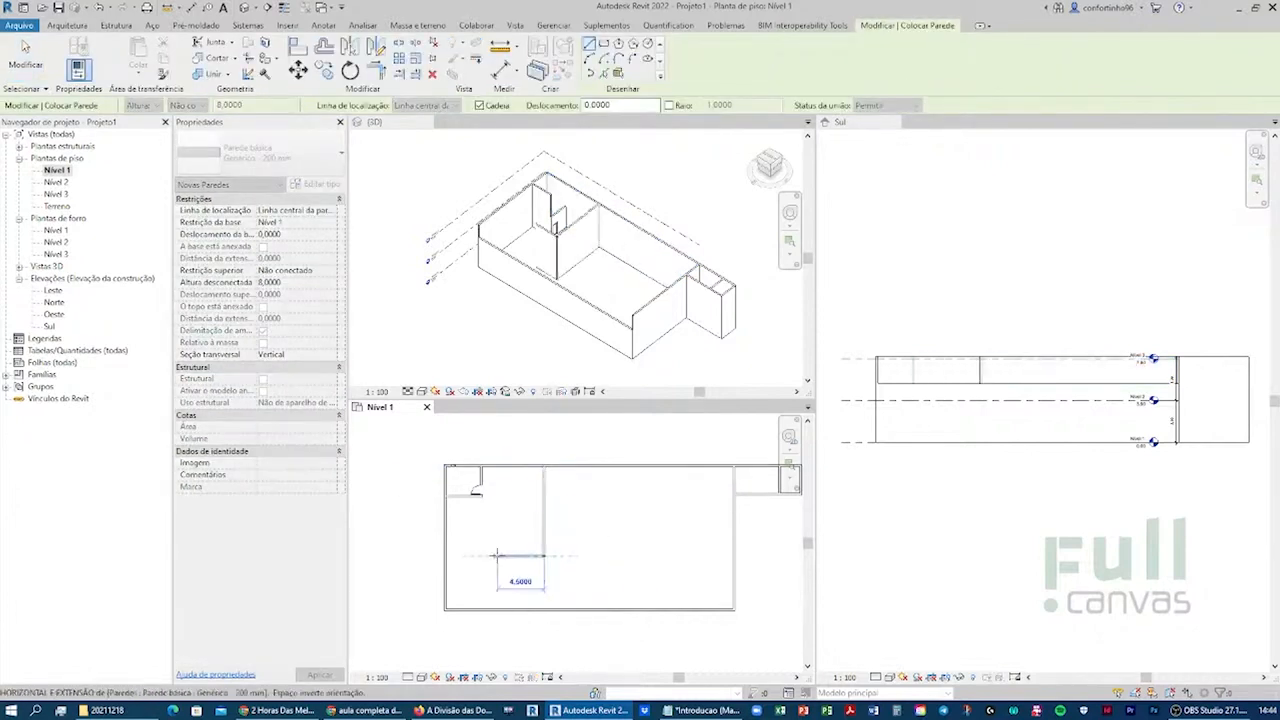
left_click(498, 609)
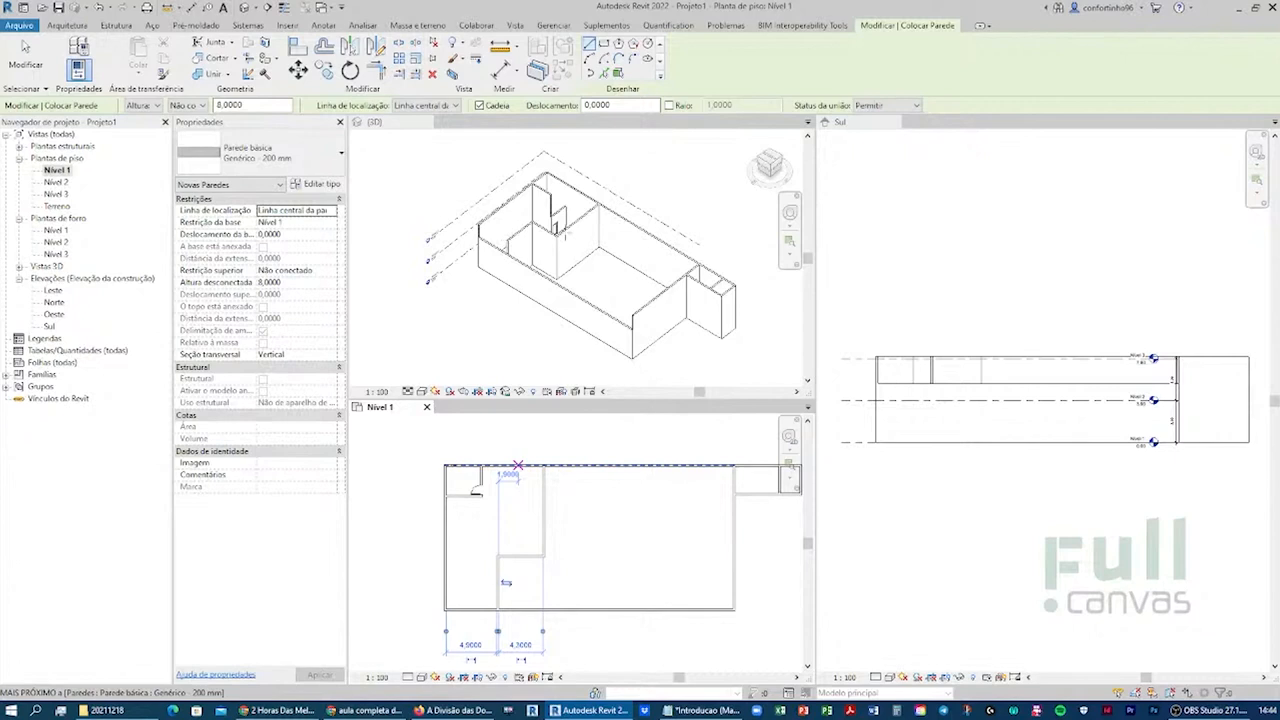
key("Escape")
key("Escape")
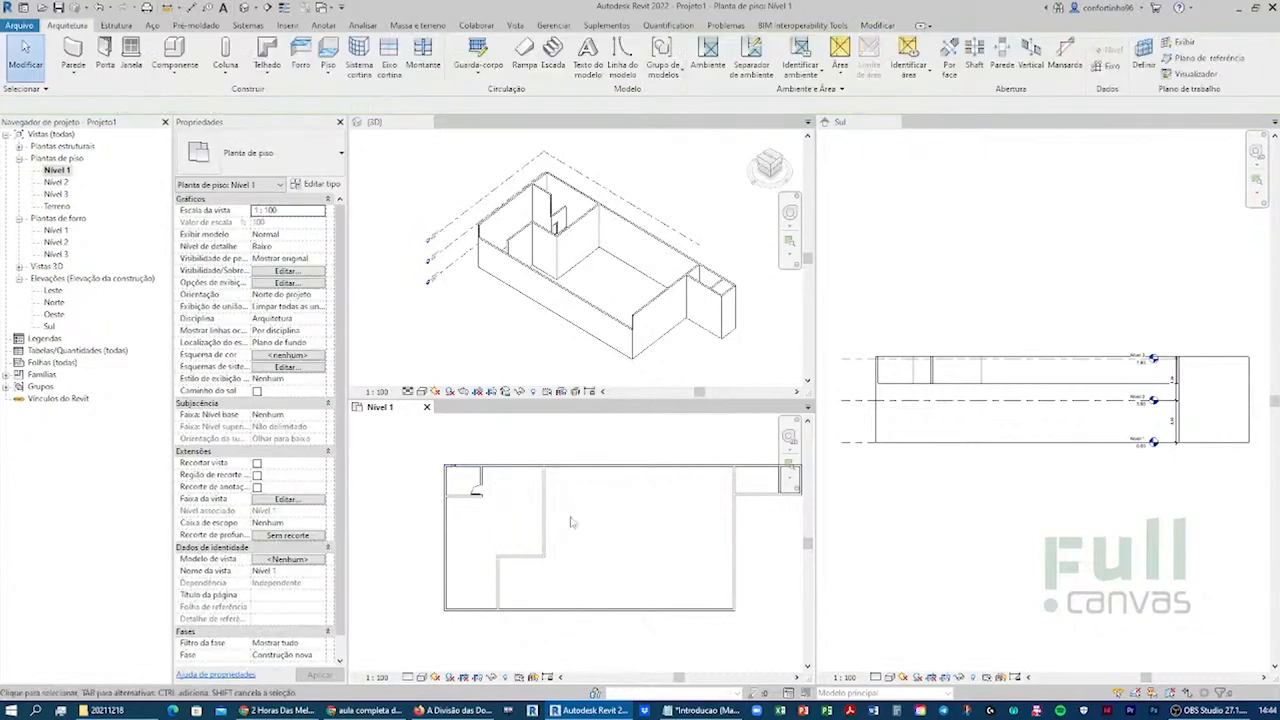
- Select all building elements with a window around the whole Nível 1 plan, repeating the window selection and clearing it each time
scroll(578, 519, "down", 3)
scroll(613, 491, "up", 1)
middle_click_drag(620, 495, 577, 508)
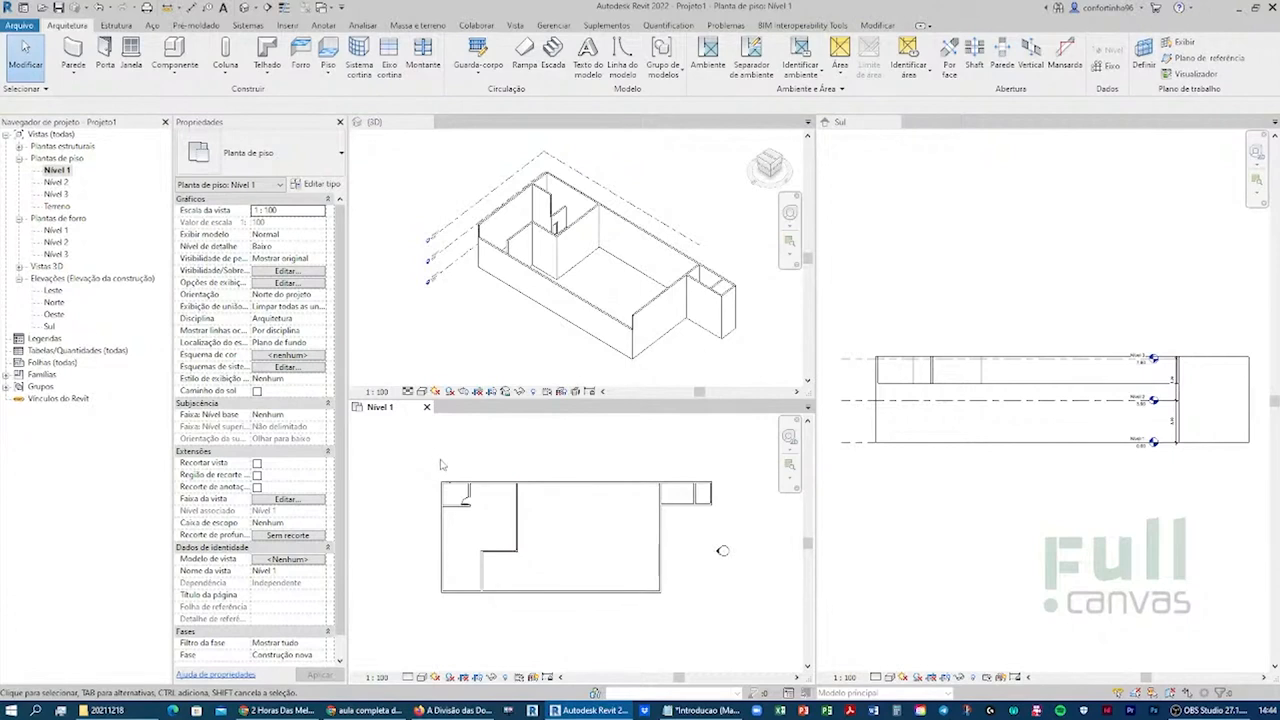
left_click_drag(422, 452, 716, 624)
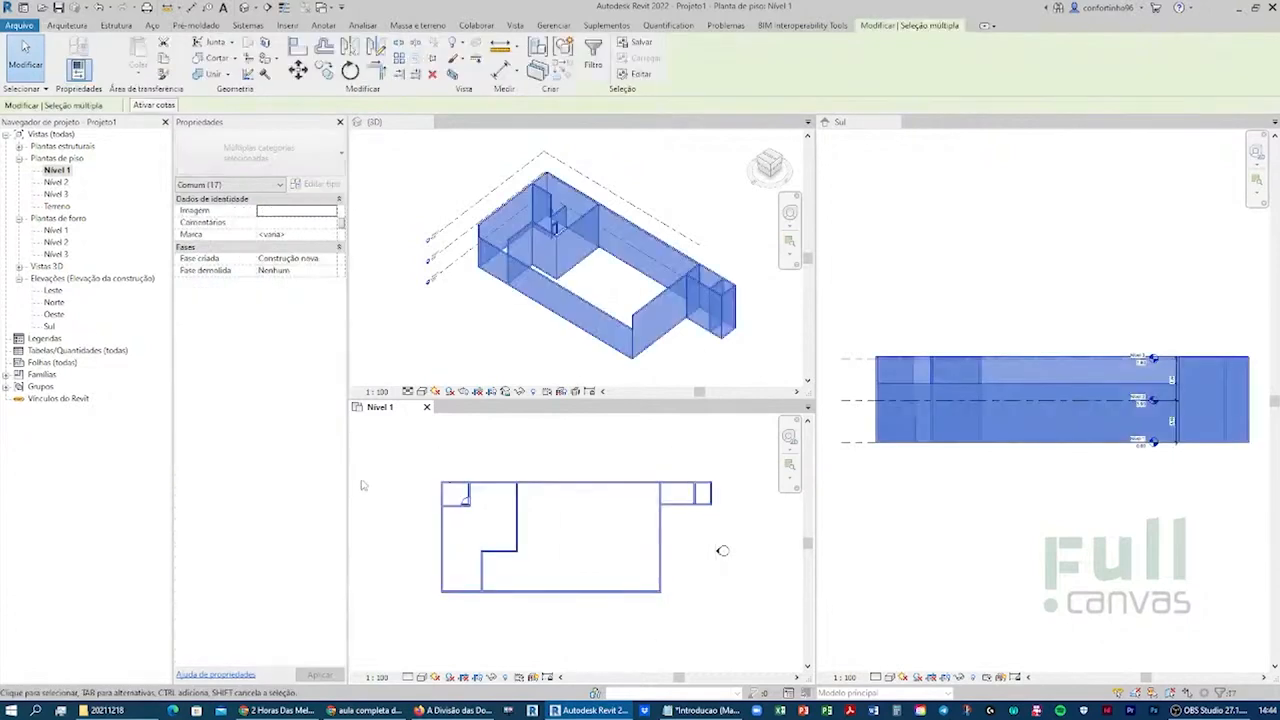
left_click(392, 451)
left_click_drag(424, 465, 717, 623)
left_click(401, 453)
left_click_drag(403, 454, 717, 609)
left_click(391, 447)
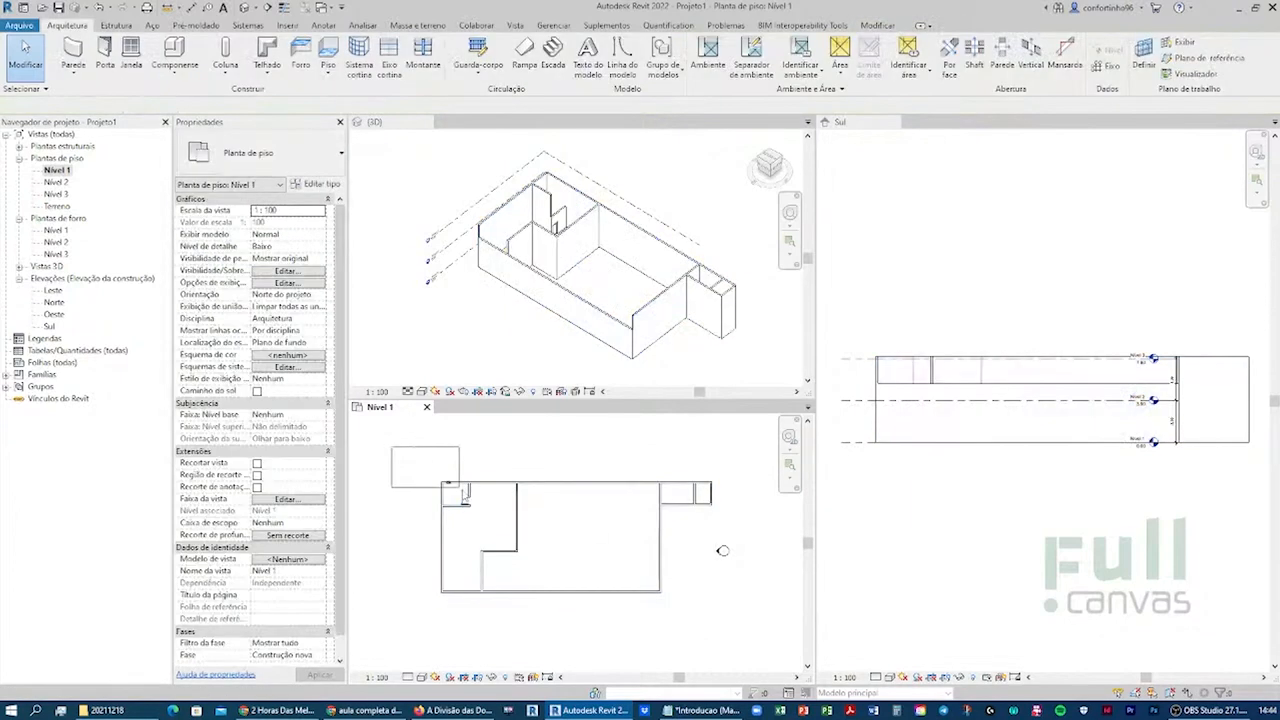
- Window-select the small corner room in the Nível 1 plan and examine which of its walls, door and window are included
left_click_drag(391, 447, 490, 530)
scroll(490, 520, "up", 4)
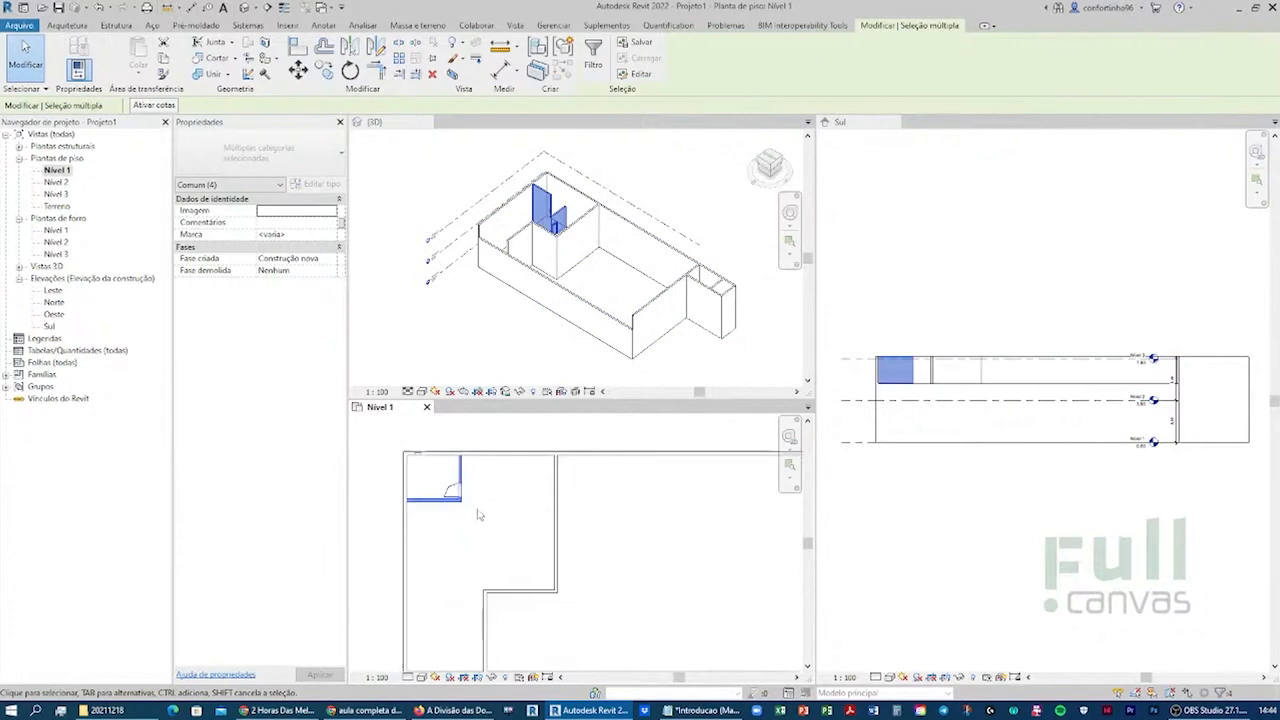
middle_click_drag(498, 493, 630, 515)
scroll(626, 513, "up", 3)
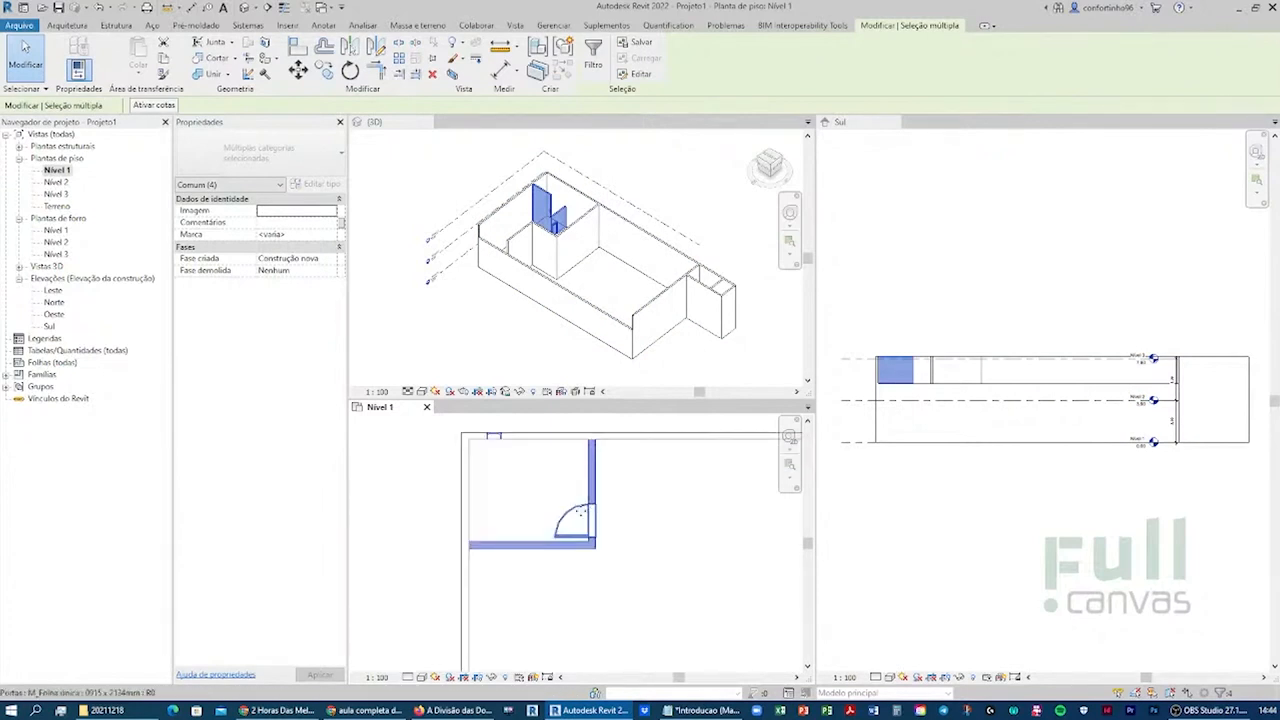
middle_click_drag(516, 506, 550, 561)
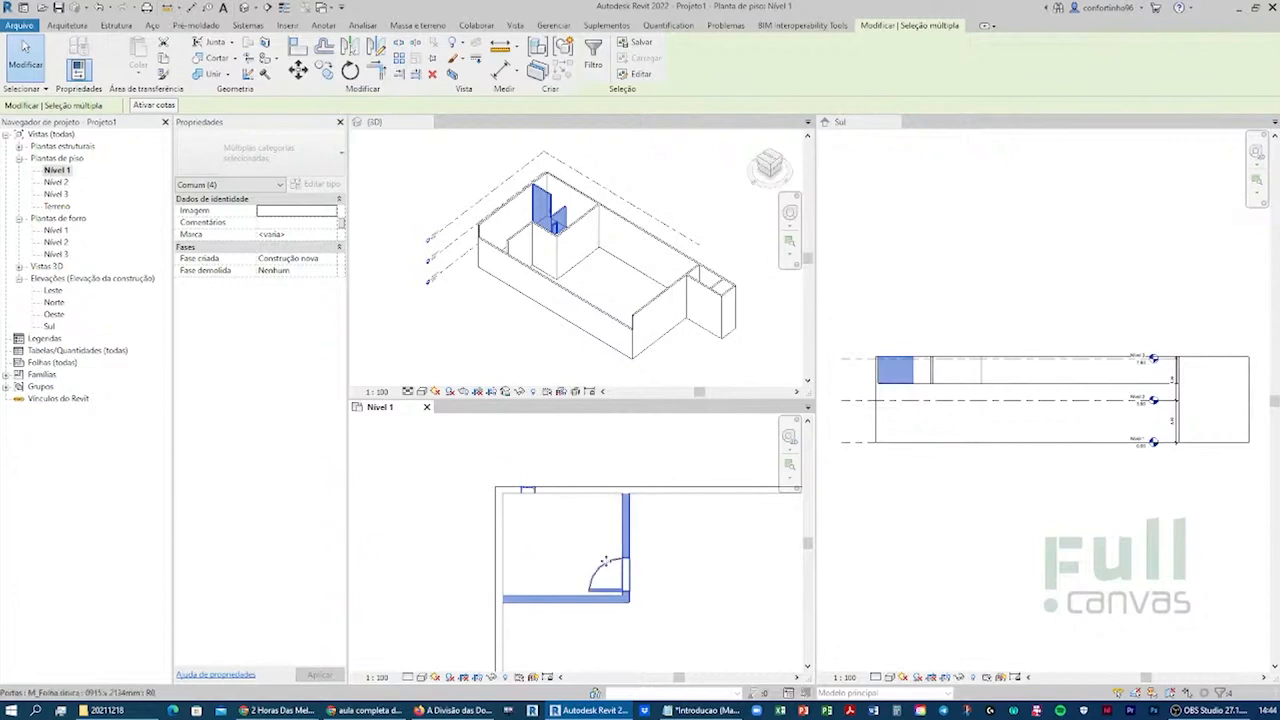
scroll(573, 580, "down", 1)
left_click_drag(438, 451, 664, 640)
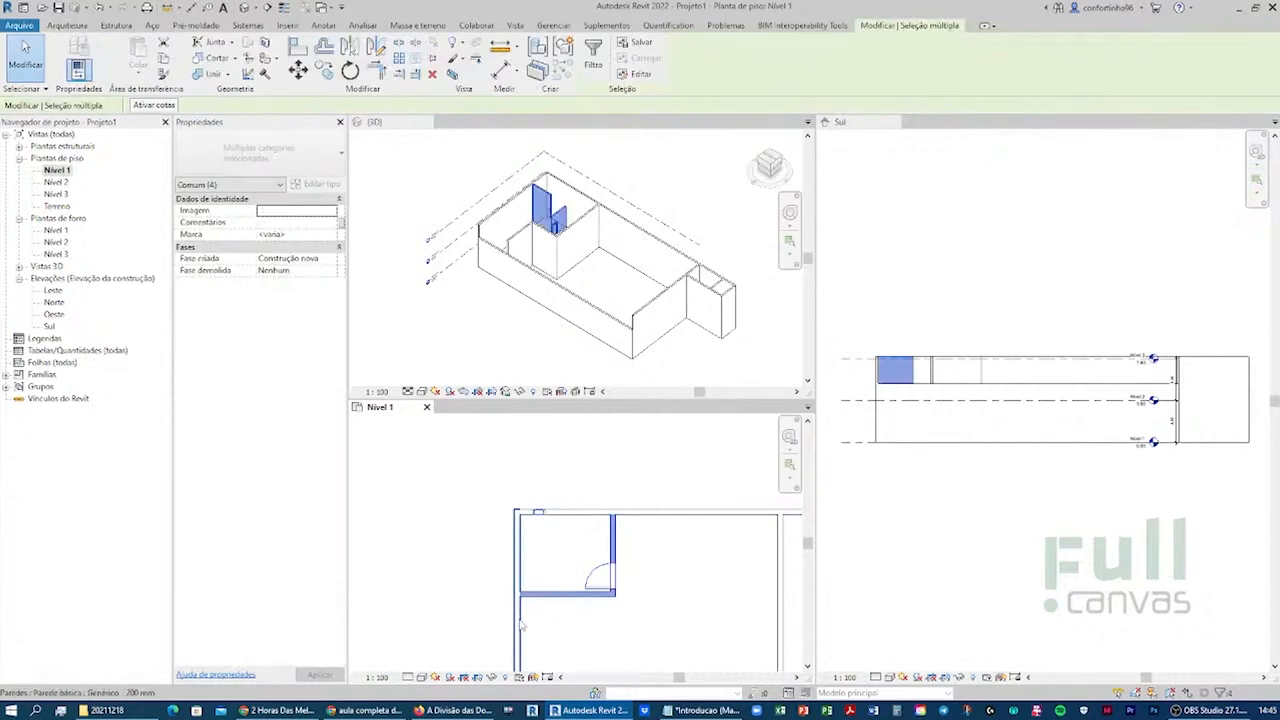
scroll(520, 625, "down", 3)
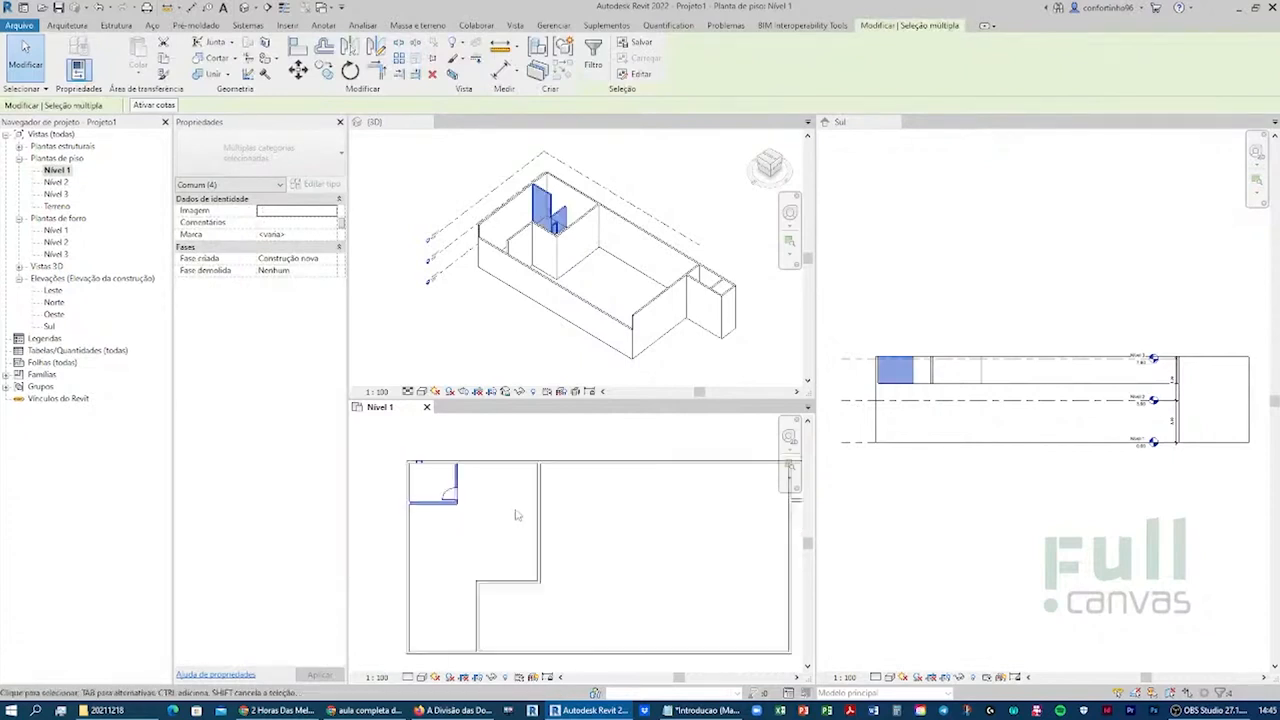
scroll(517, 515, "down", 1)
scroll(497, 490, "down", 1)
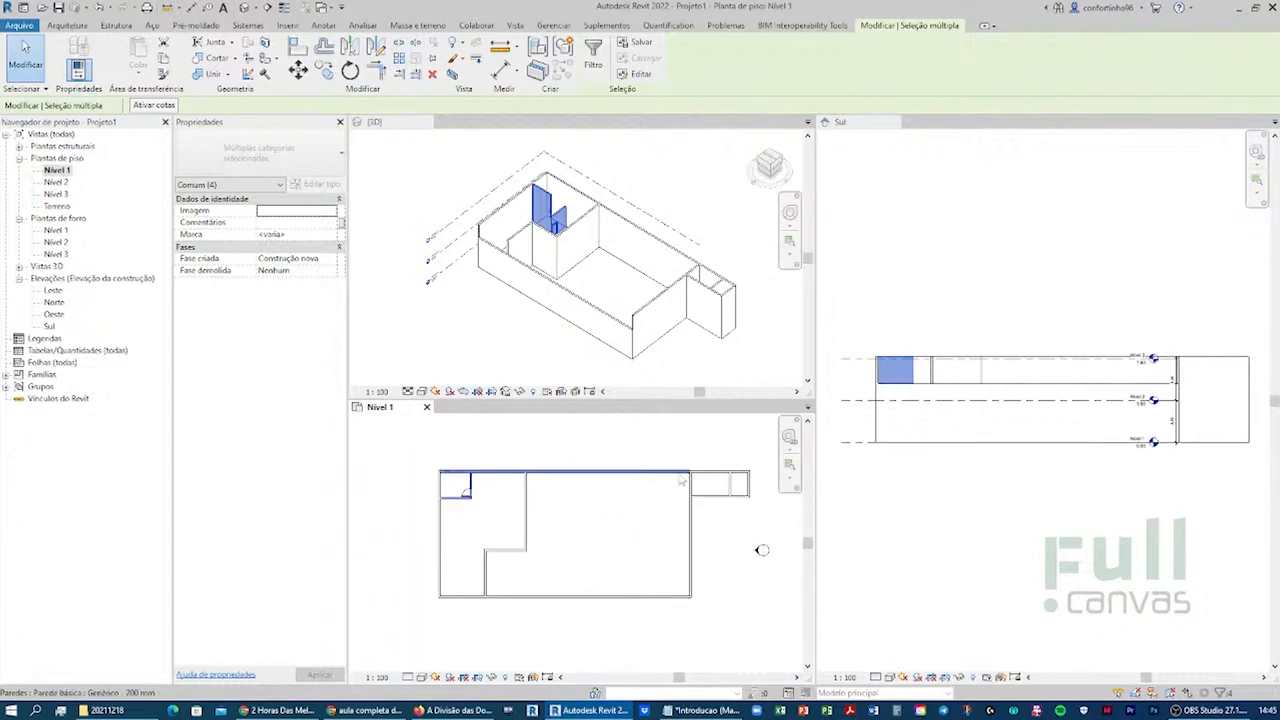
- Select the west exterior wall by itself in the Nível 1 plan and clear the selection
left_click(445, 555)
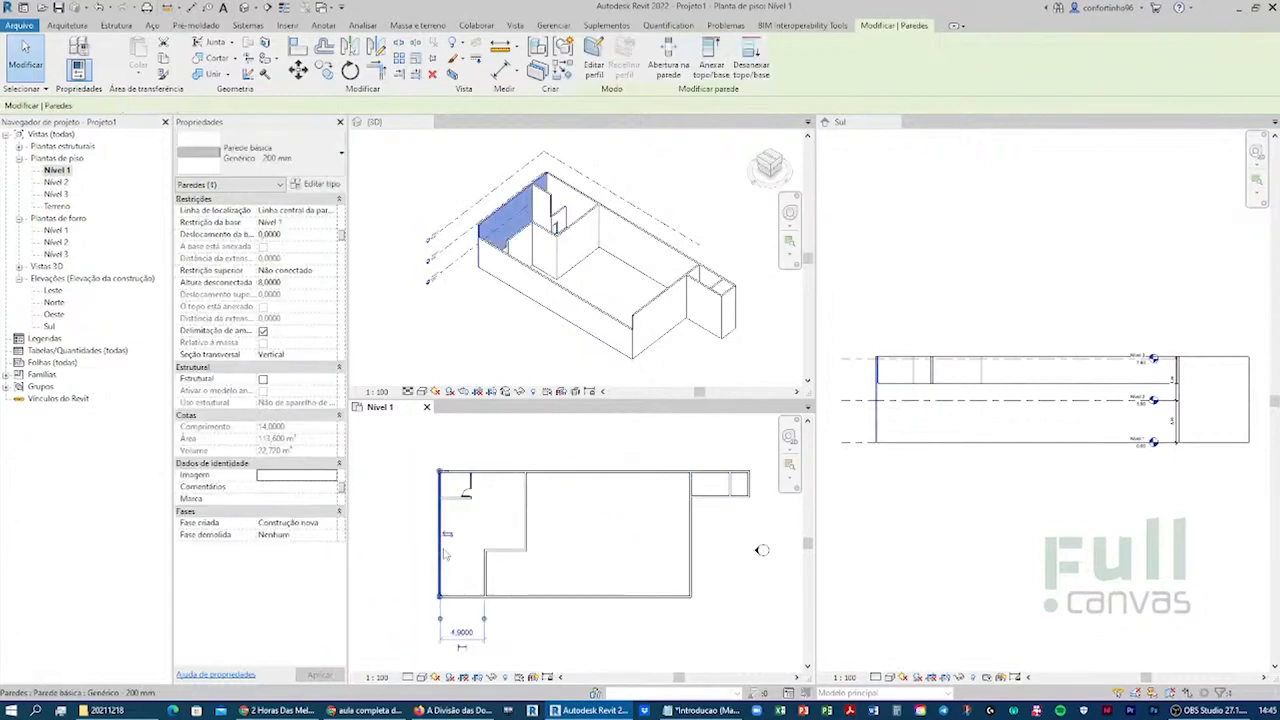
key("Escape")
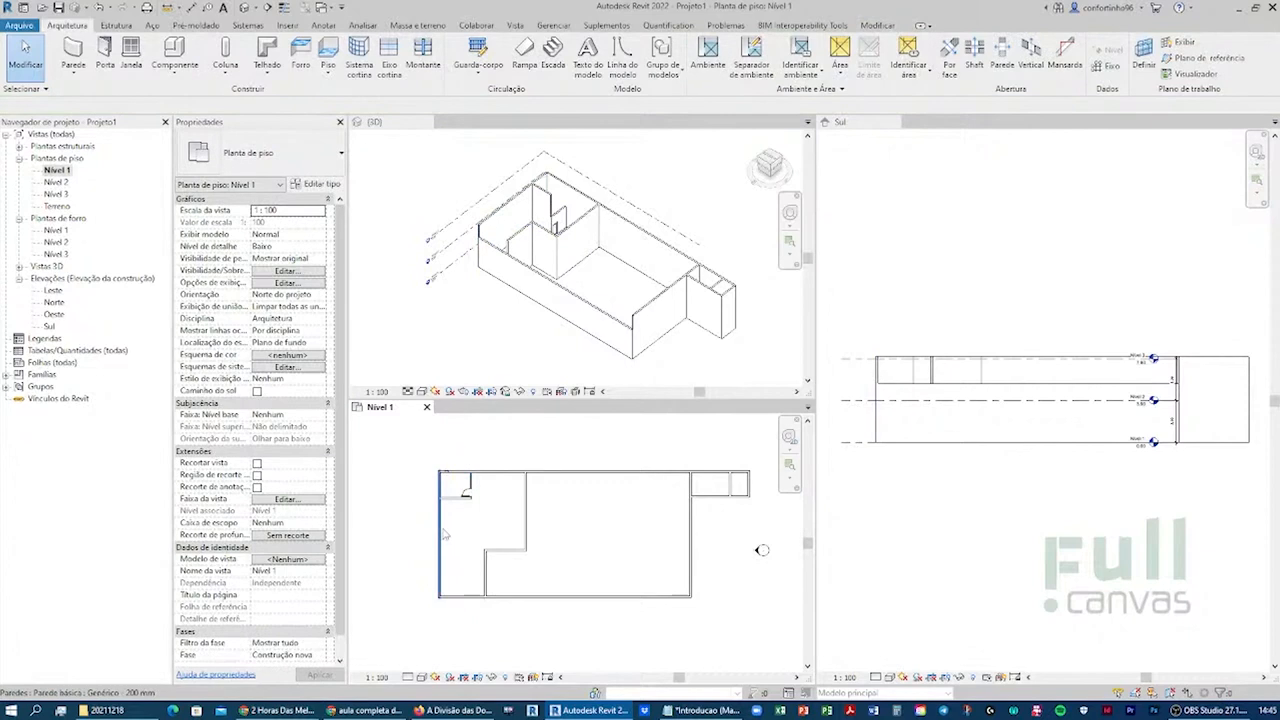
left_click(444, 537)
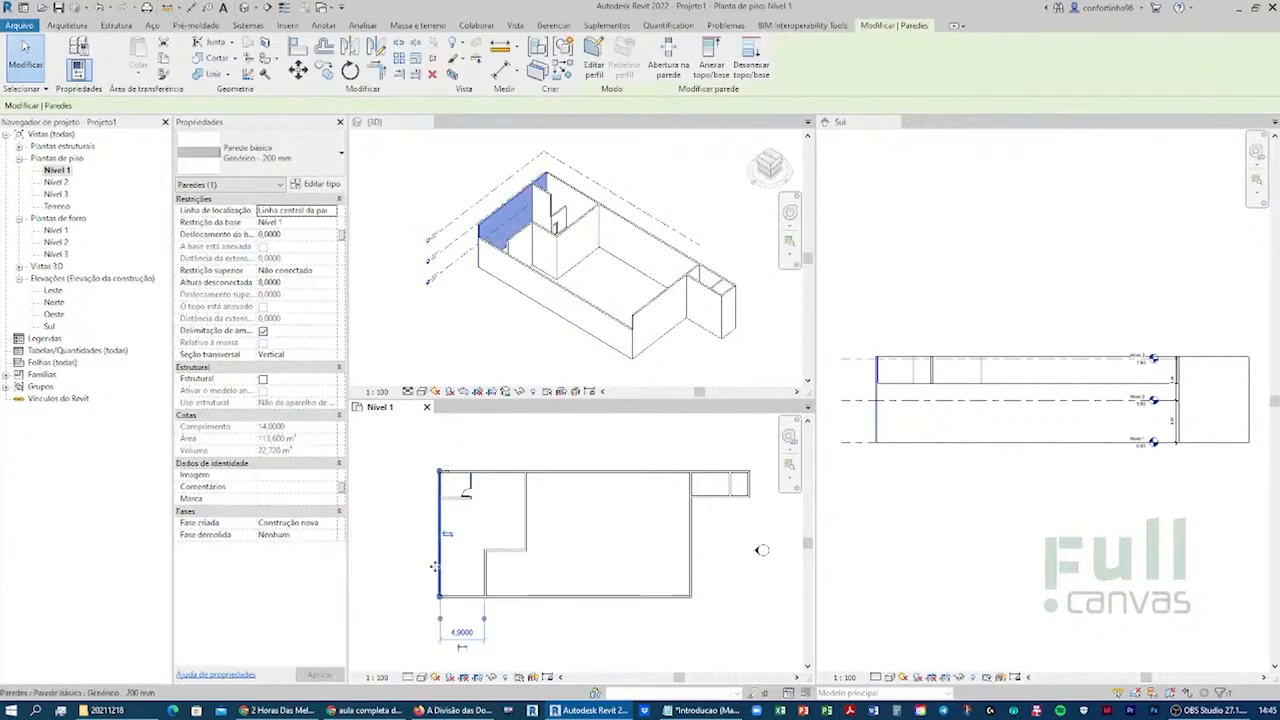
left_click(408, 450)
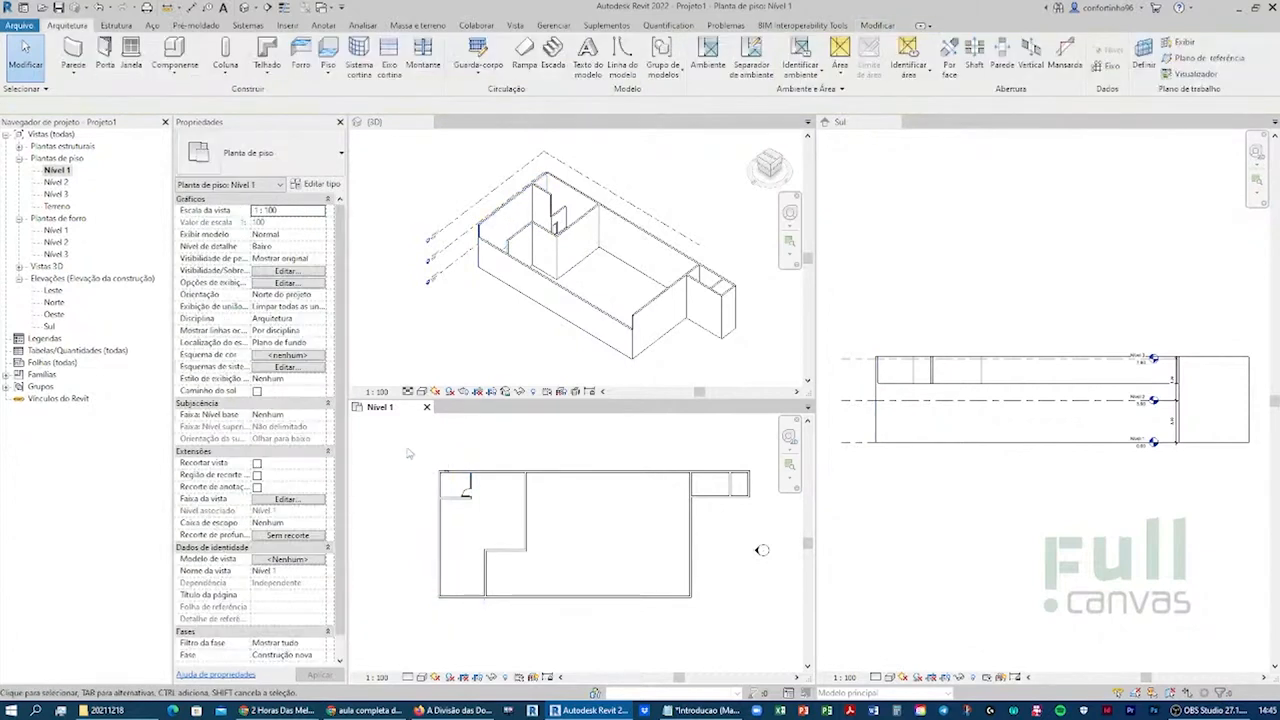
- Window-select the small corner room's elements, add the north, west and tall partition walls to the selection, and remove the partition from it
left_click_drag(406, 447, 714, 636)
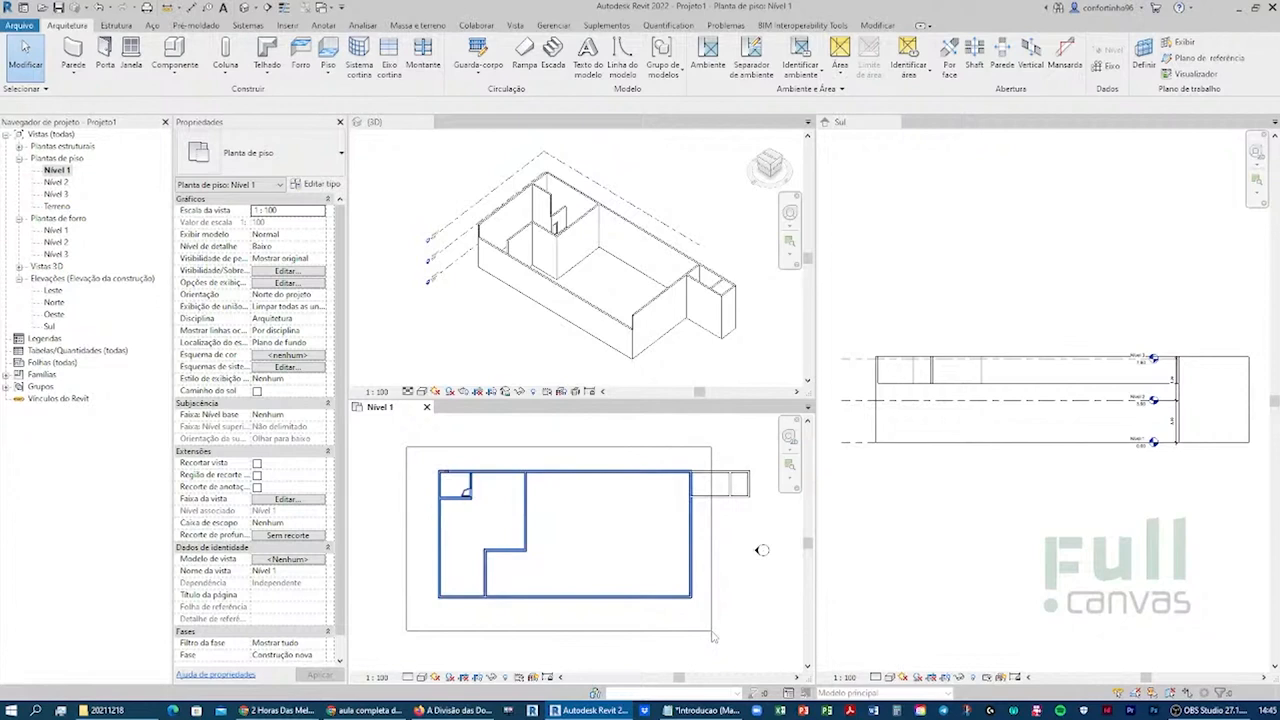
left_click_drag(714, 636, 493, 519)
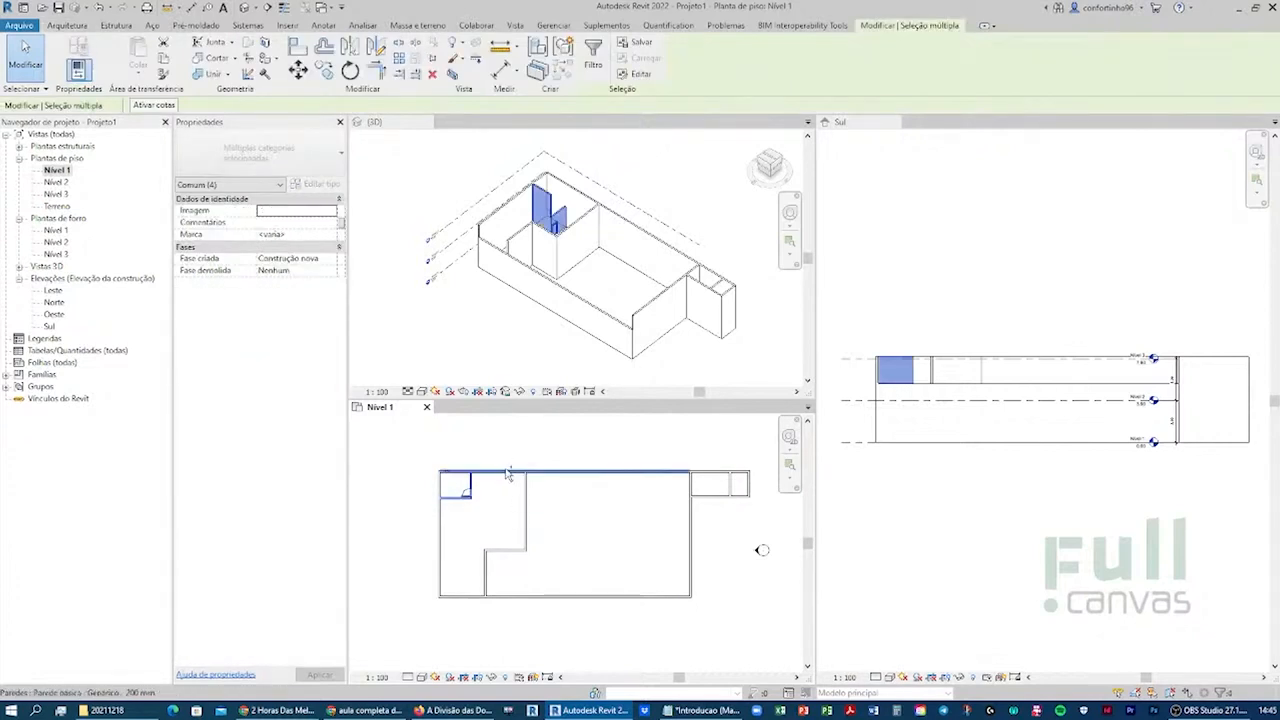
left_click(508, 474, "ctrl")
left_click(441, 535, "ctrl")
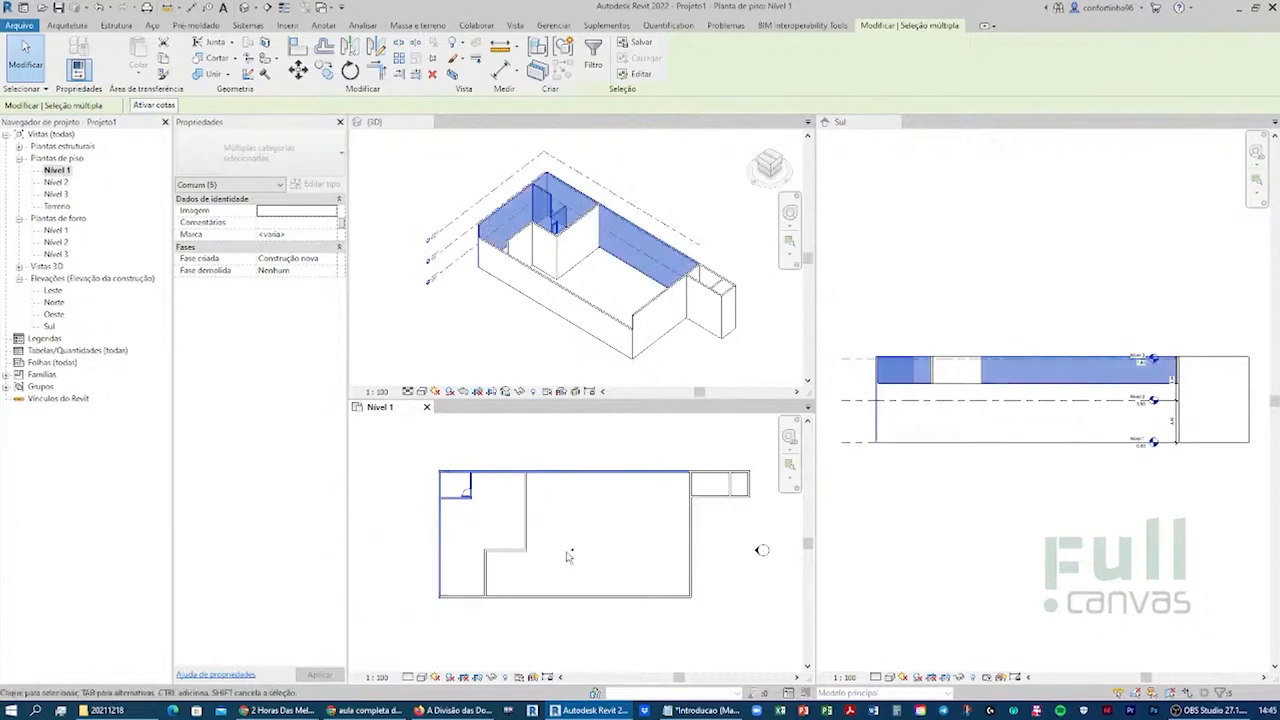
left_click(527, 515, "ctrl")
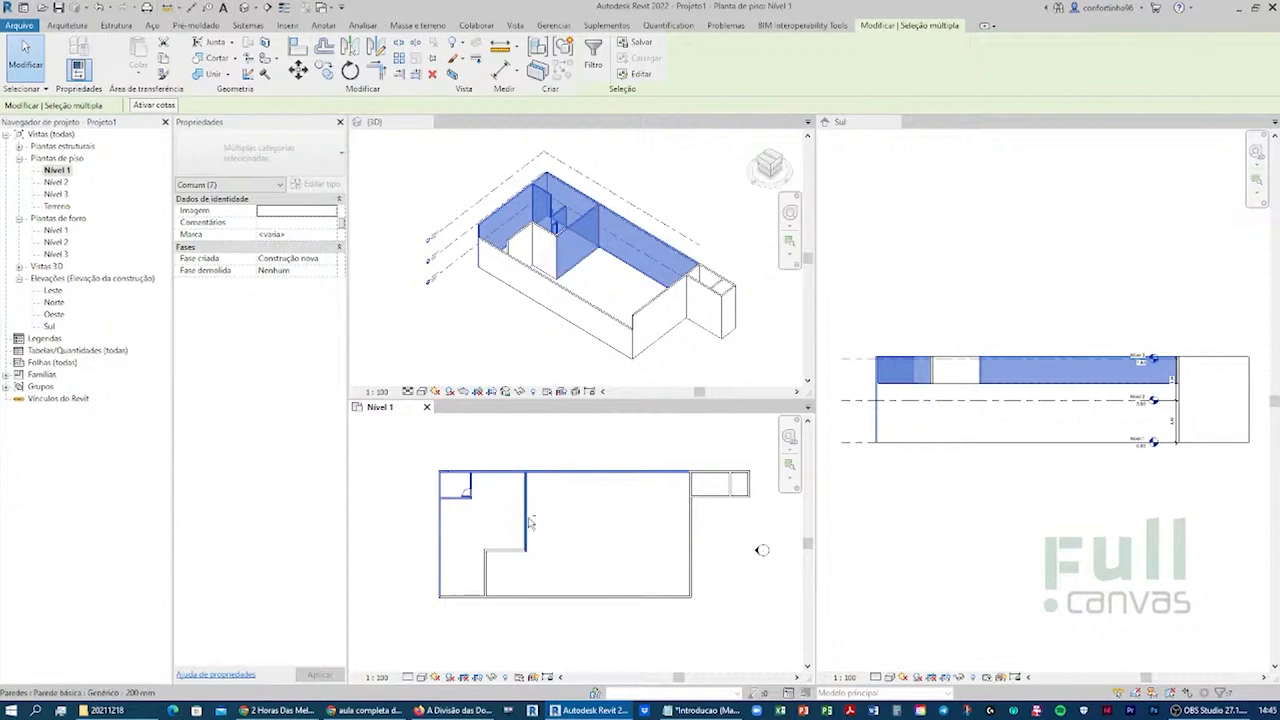
left_click(527, 510, "shift")
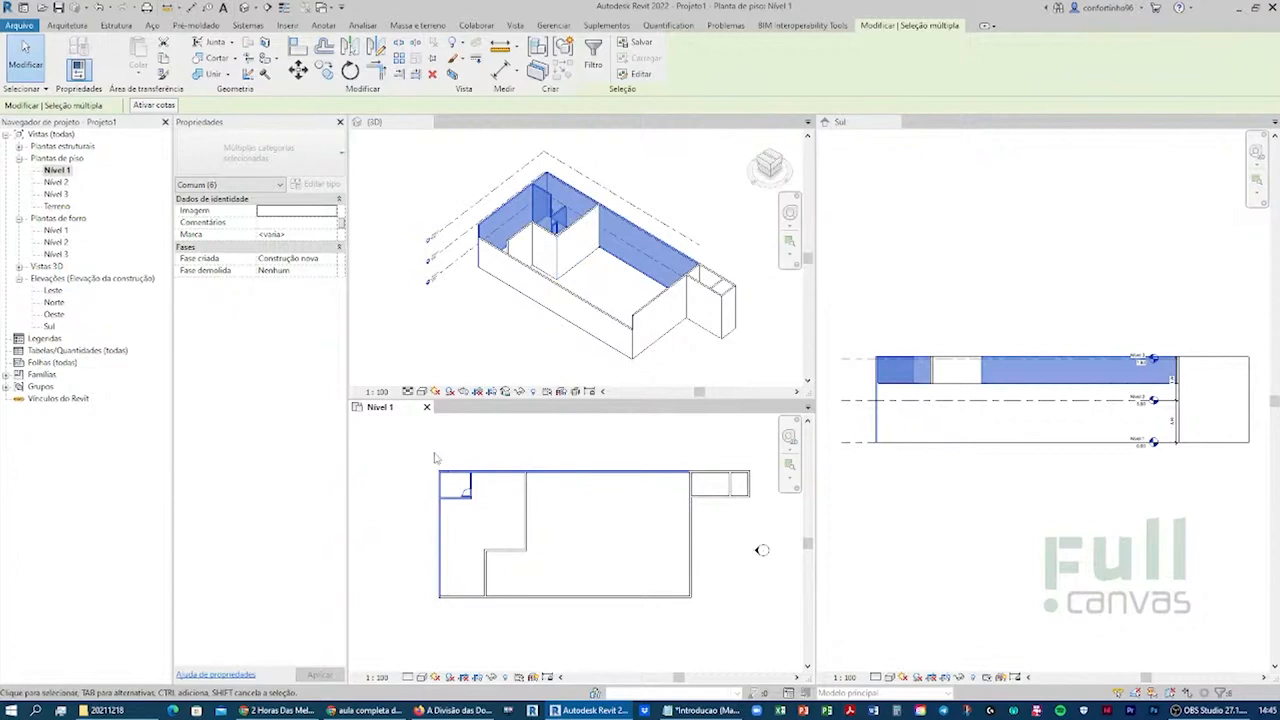
- Replace the current selection with just the long north wall and the west exterior wall in the Nível 1 plan
left_click(468, 448)
left_click(504, 473)
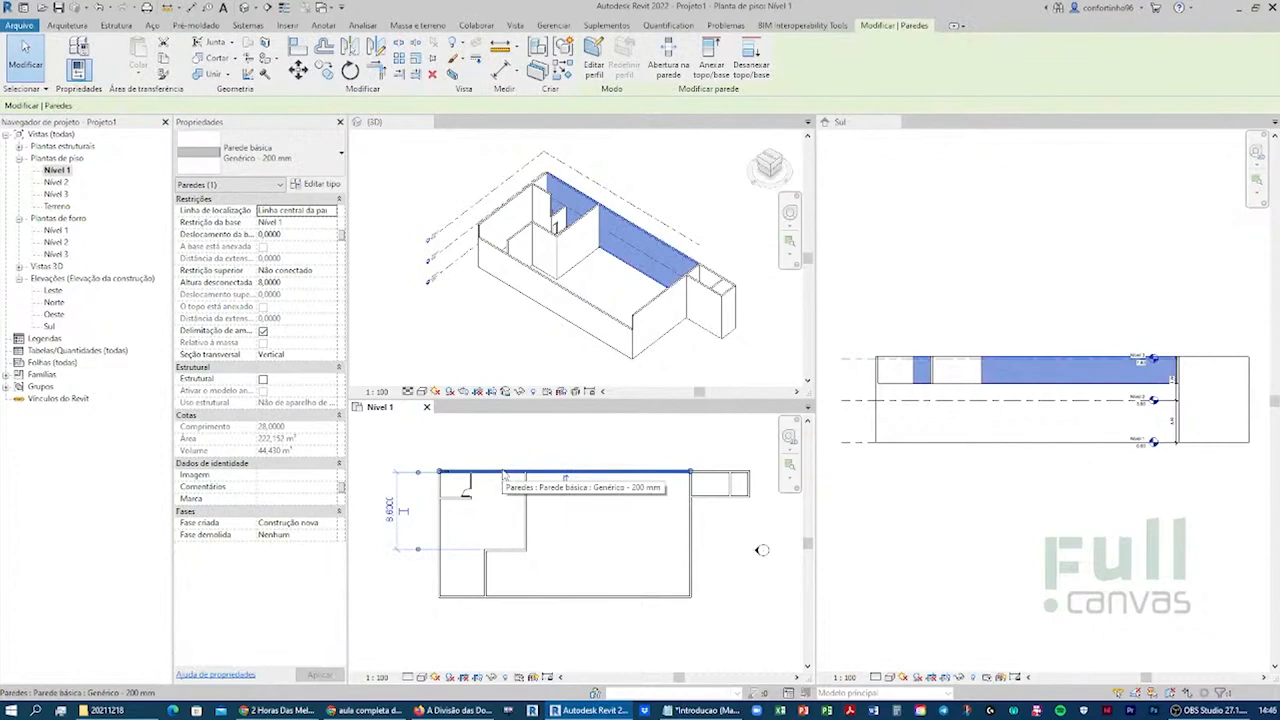
left_click(442, 530, "ctrl")
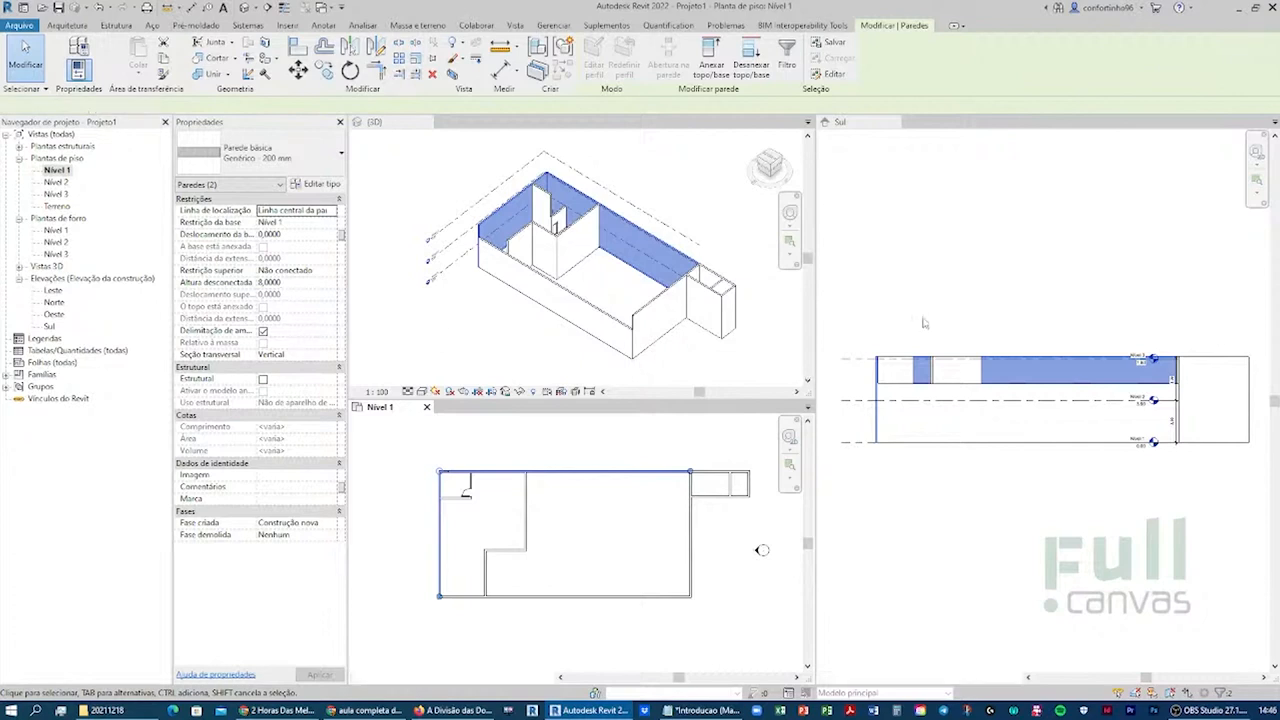
- Select the Nível 3 level line in the Sul elevation and examine its height against the wall tops
left_click(858, 359)
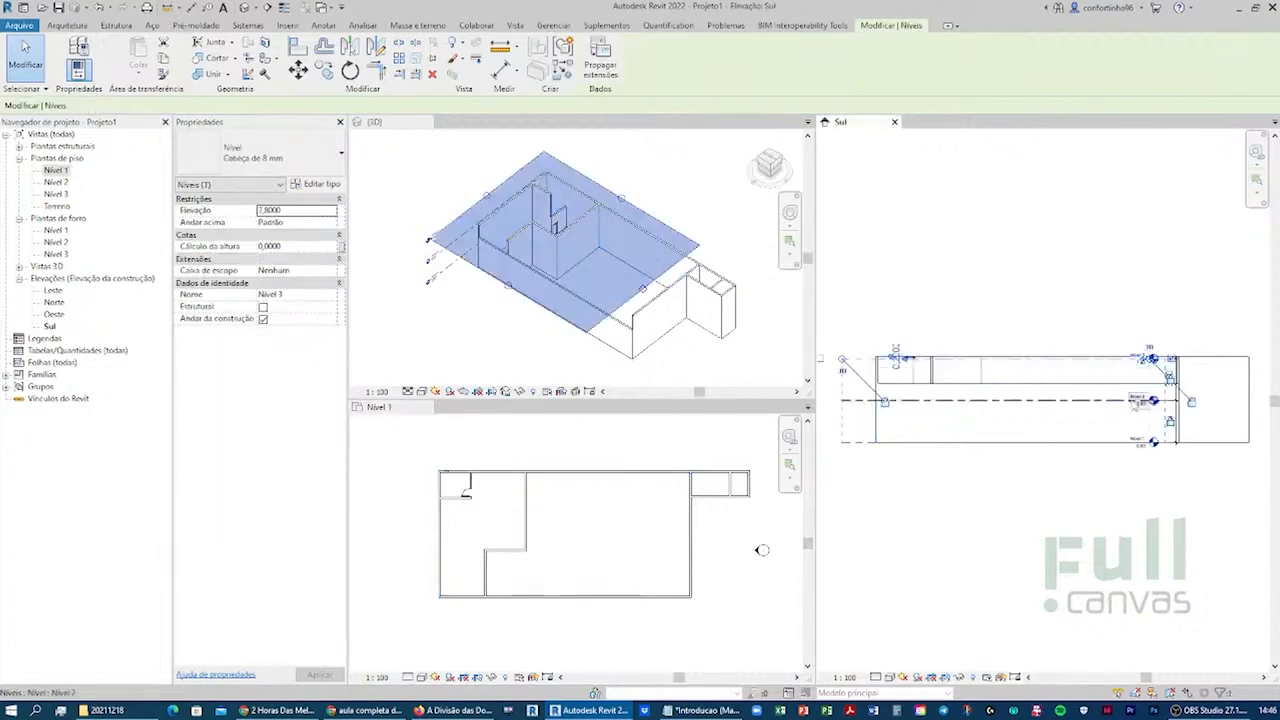
scroll(1180, 390, "up", 3)
scroll(1173, 398, "up", 3)
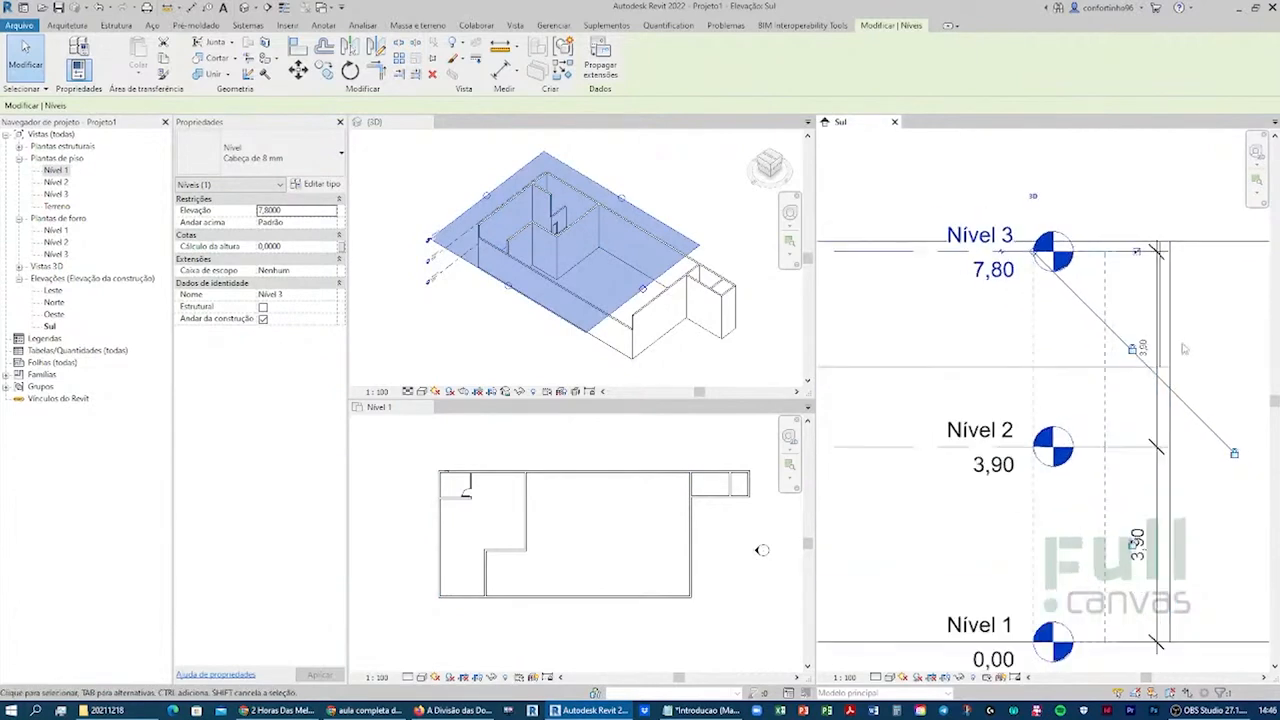
- Move the Nível 3 level line in the Sul elevation up to 9,10 and examine how the other levels and walls follow
scroll(1116, 300, "down", 2)
left_click(930, 206)
scroll(1000, 260, "down", 2)
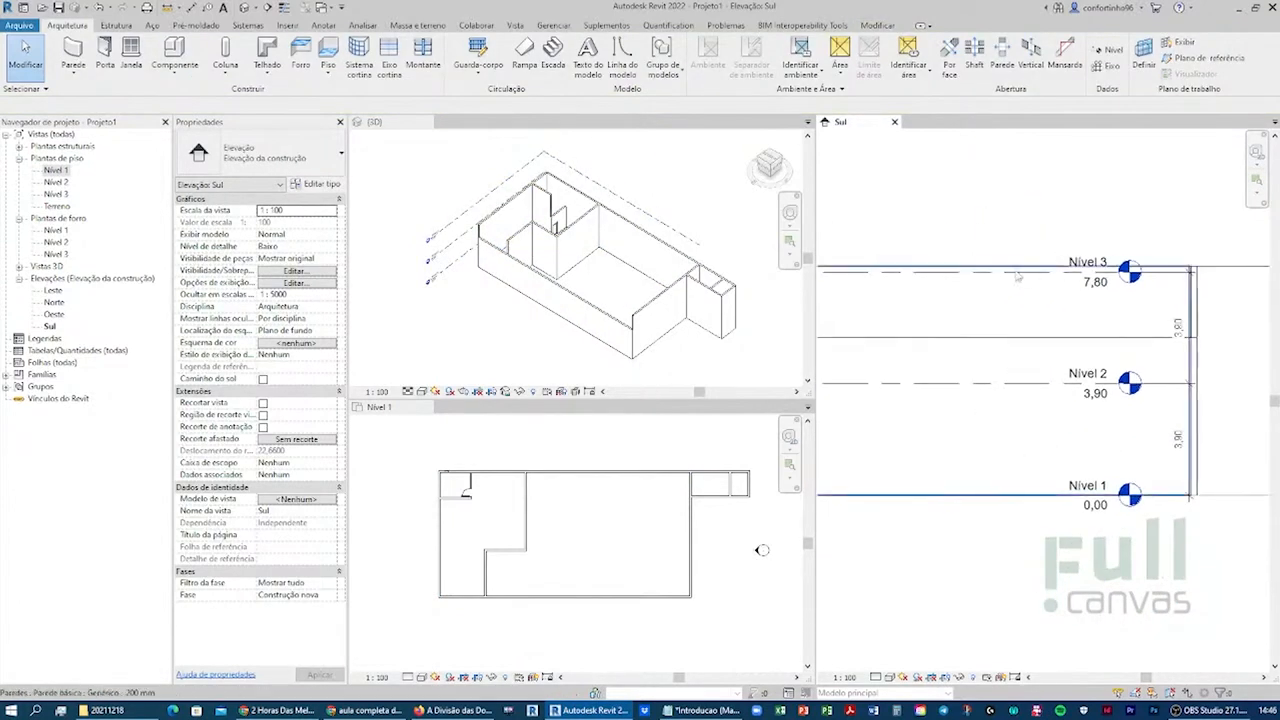
left_click_drag(1013, 270, 1011, 237)
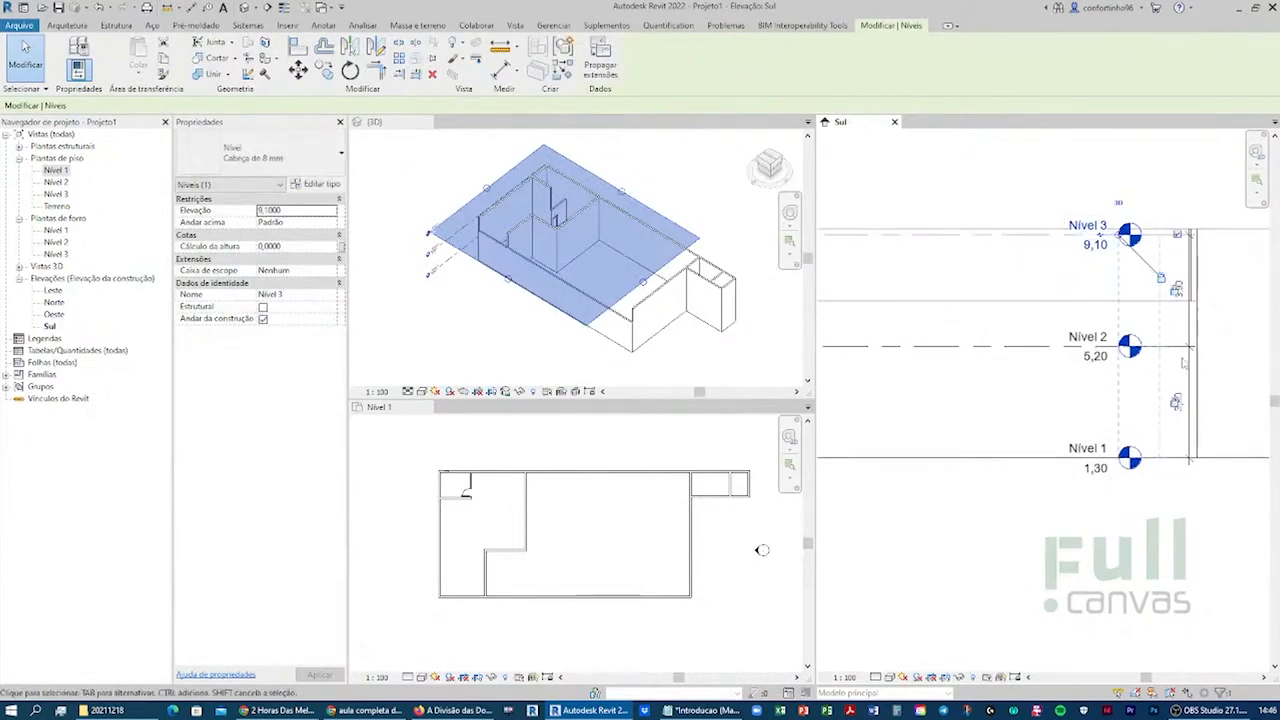
scroll(1178, 280, "down", 2)
scroll(1178, 283, "down", 3)
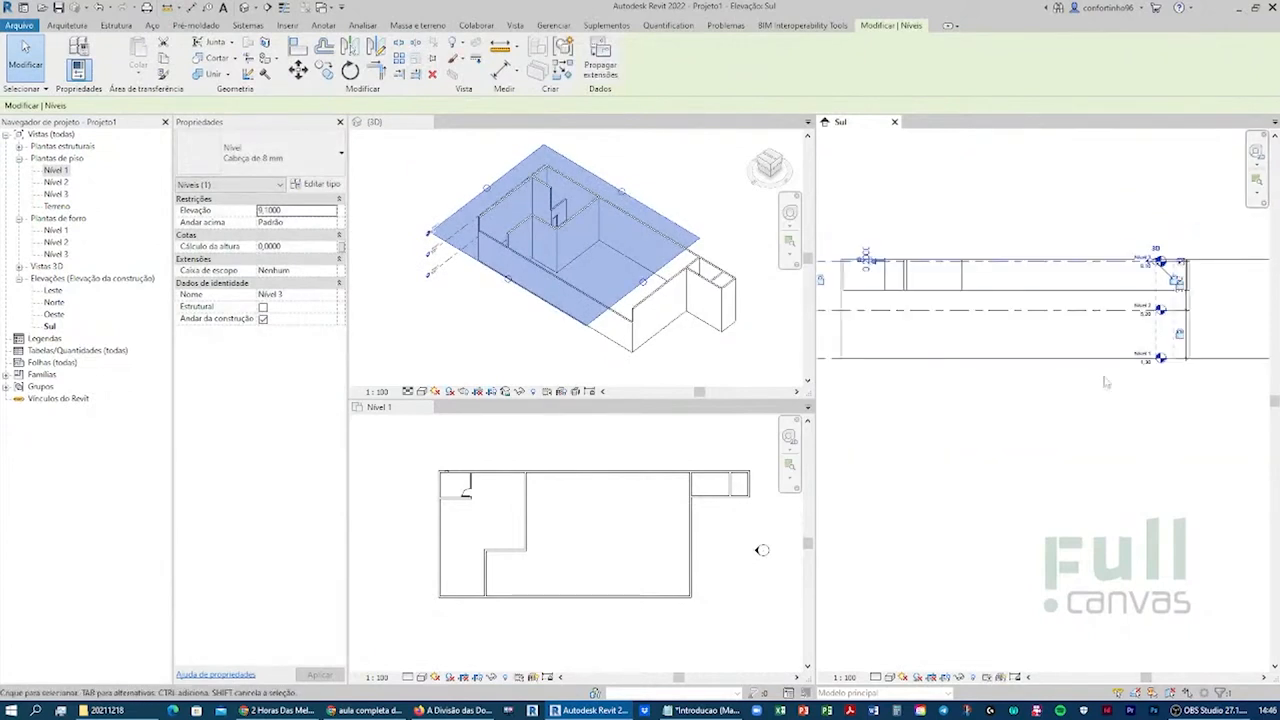
middle_click_drag(1150, 388, 1105, 420)
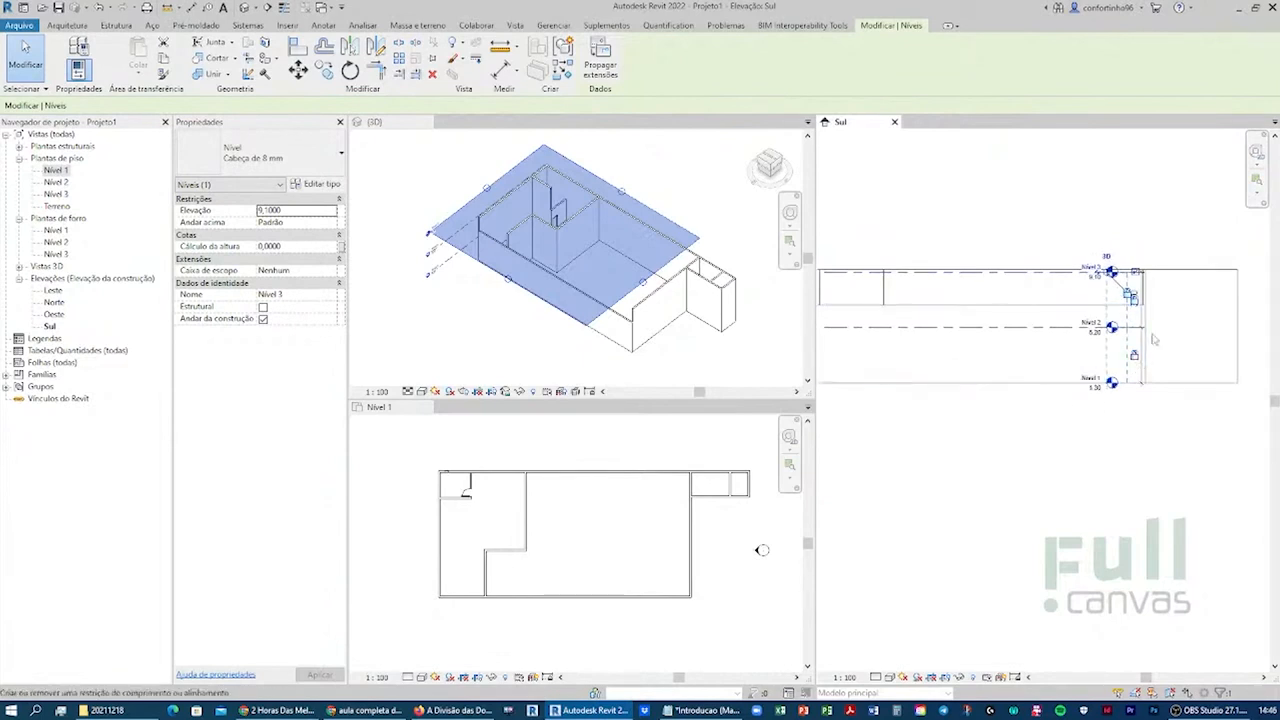
scroll(1150, 328, "up", 3)
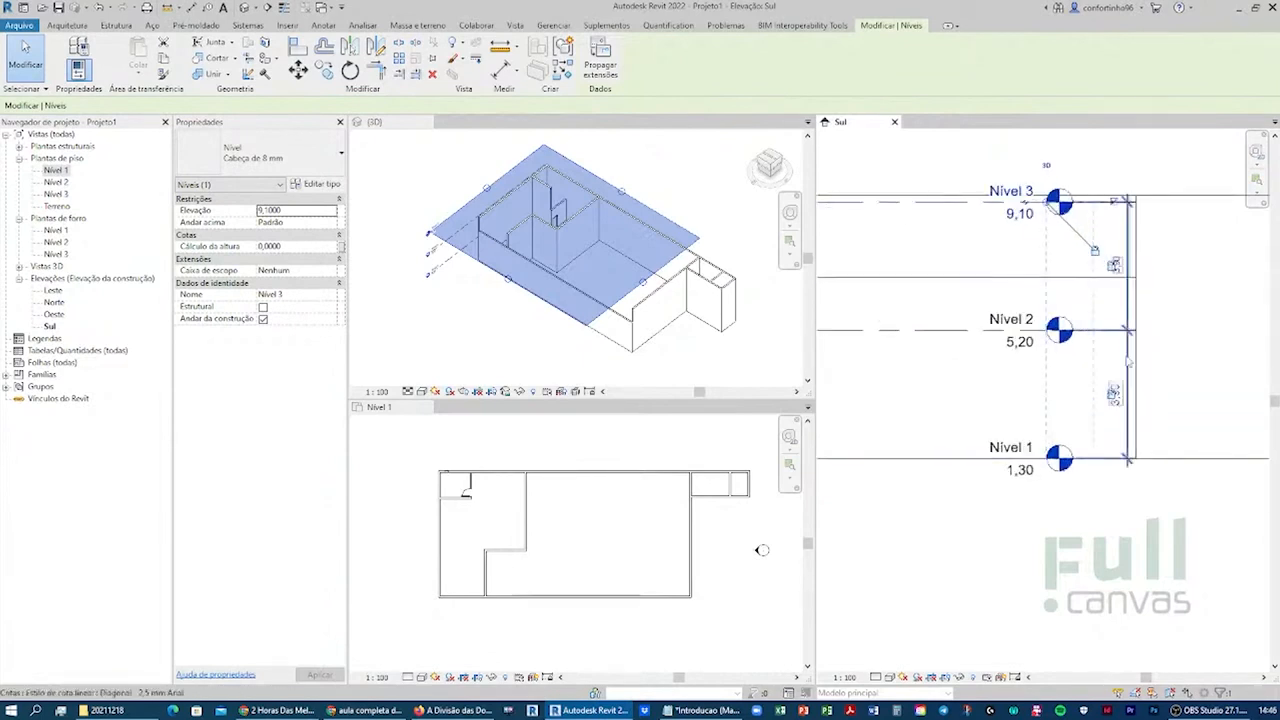
scroll(1161, 390, "down", 3)
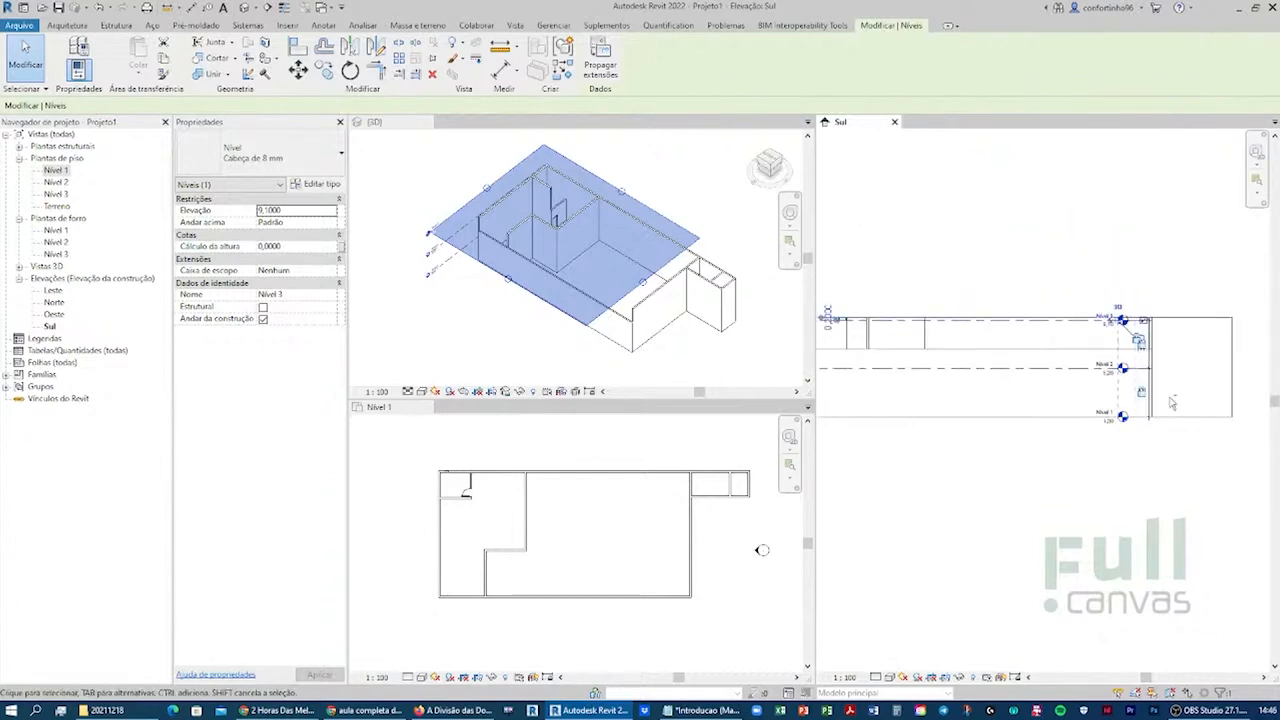
- Undo the last level move and dismiss the save reminder without saving
key("ctrl+z")
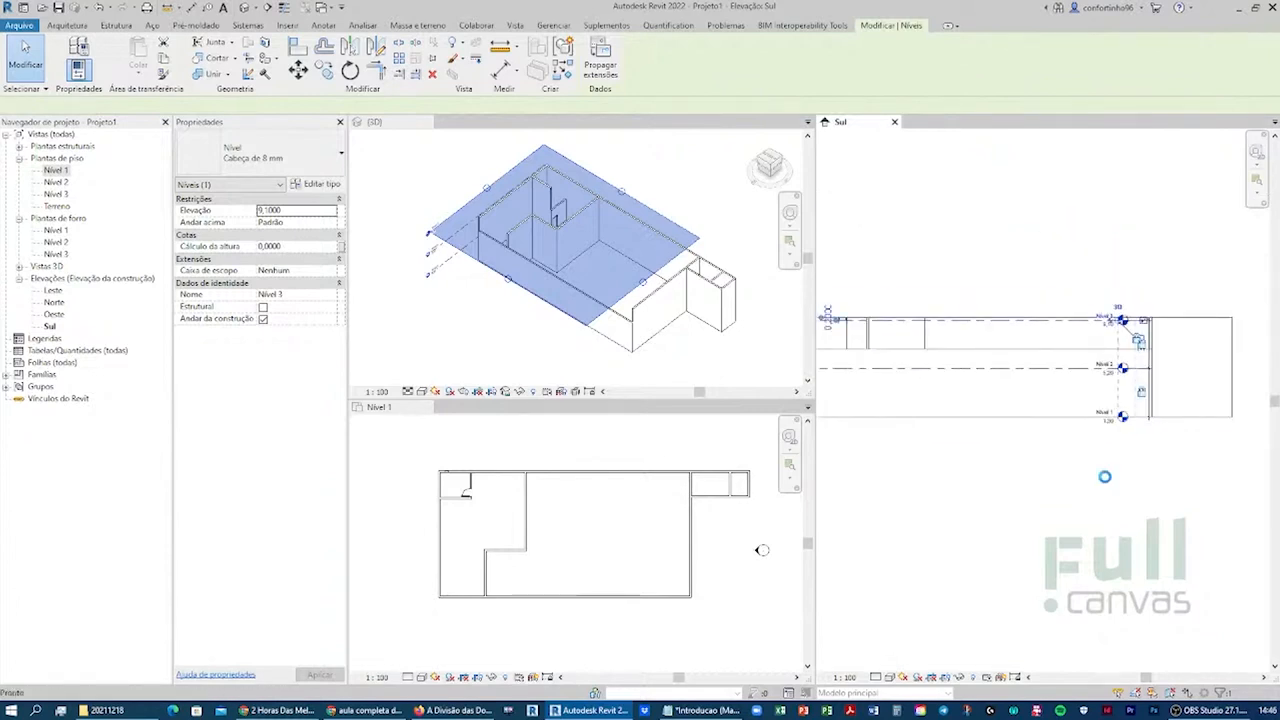
scroll(1114, 450, "up", 3)
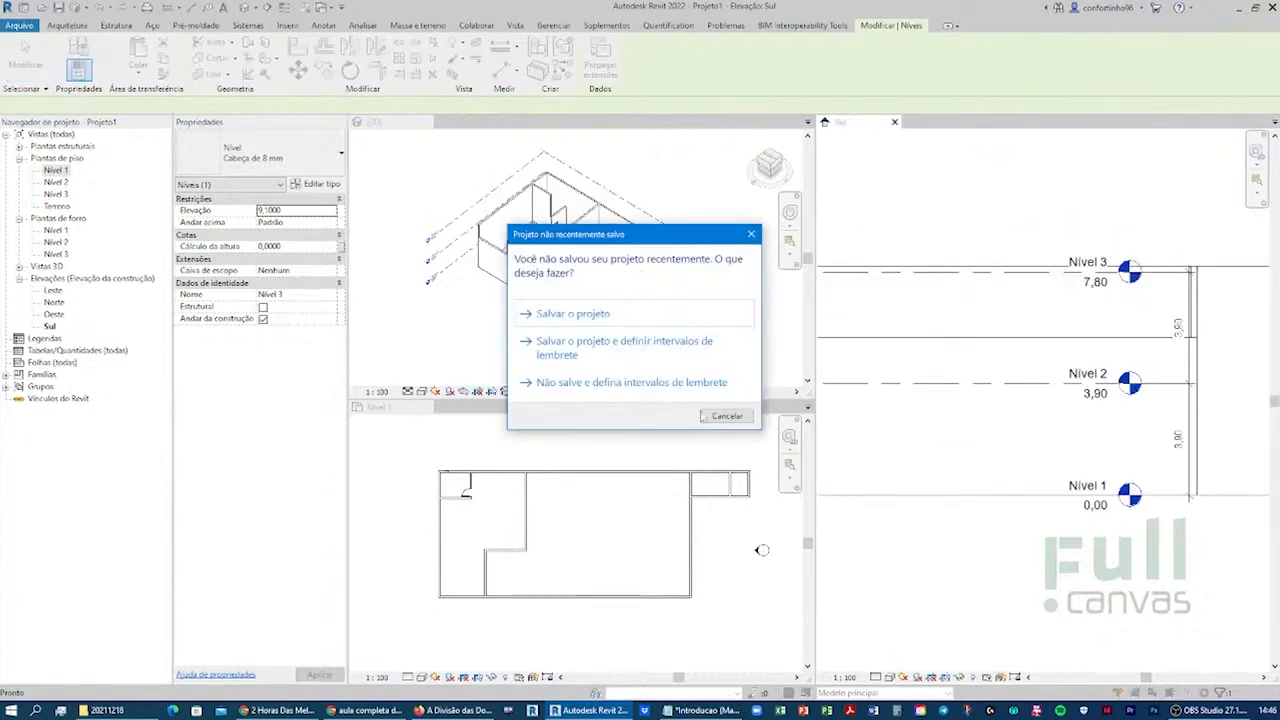
left_click(705, 416)
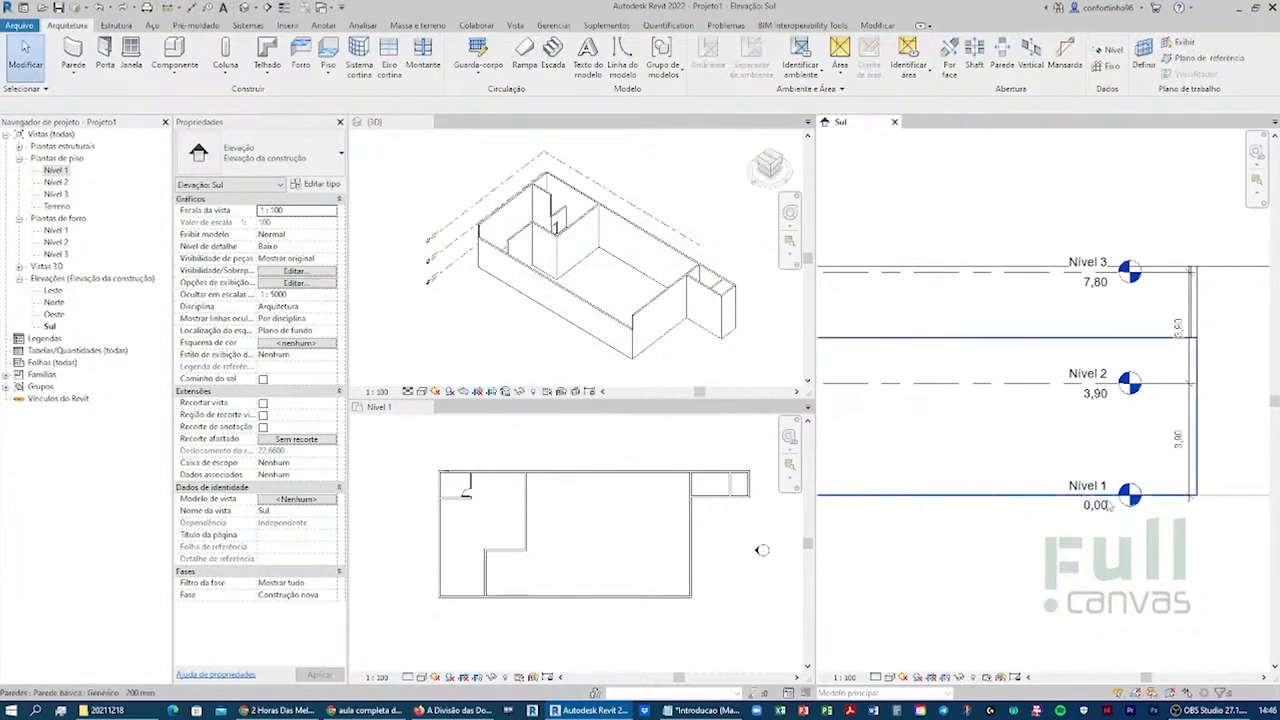
- Select the level dimension string in the Sul elevation and unlock its constraints so the levels can move independently
scroll(1109, 505, "down", 1)
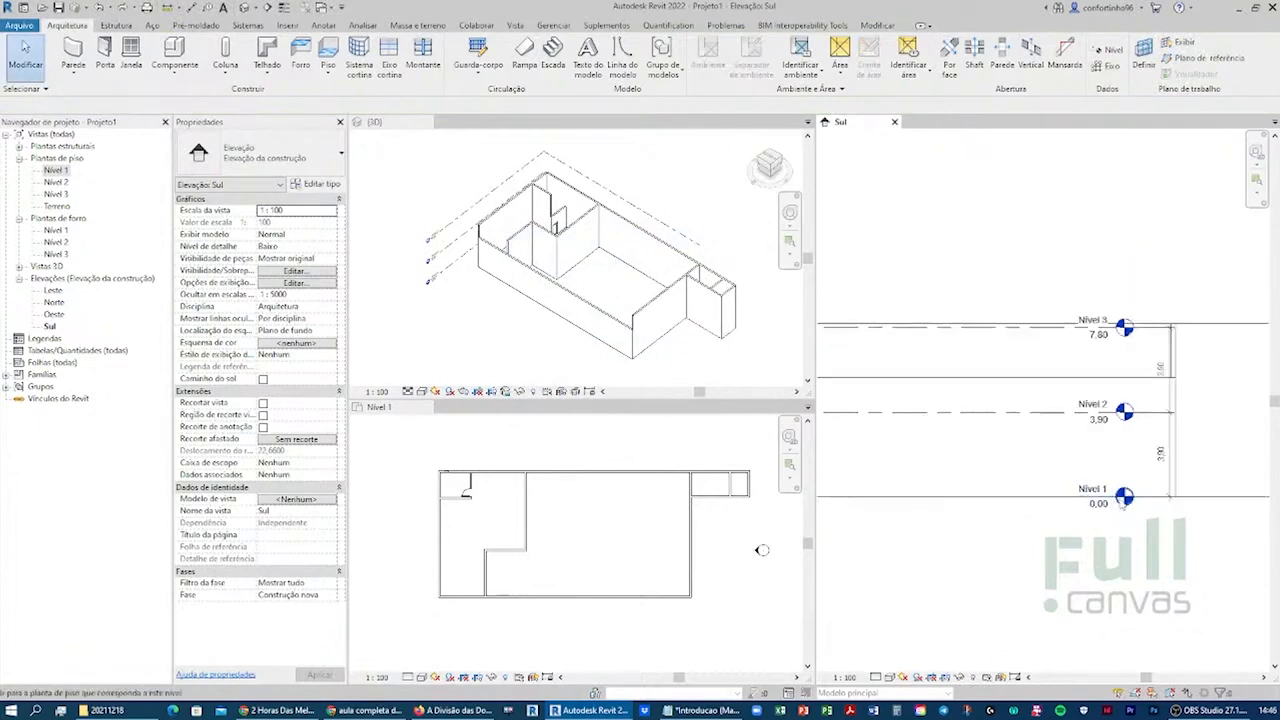
left_click(1032, 337)
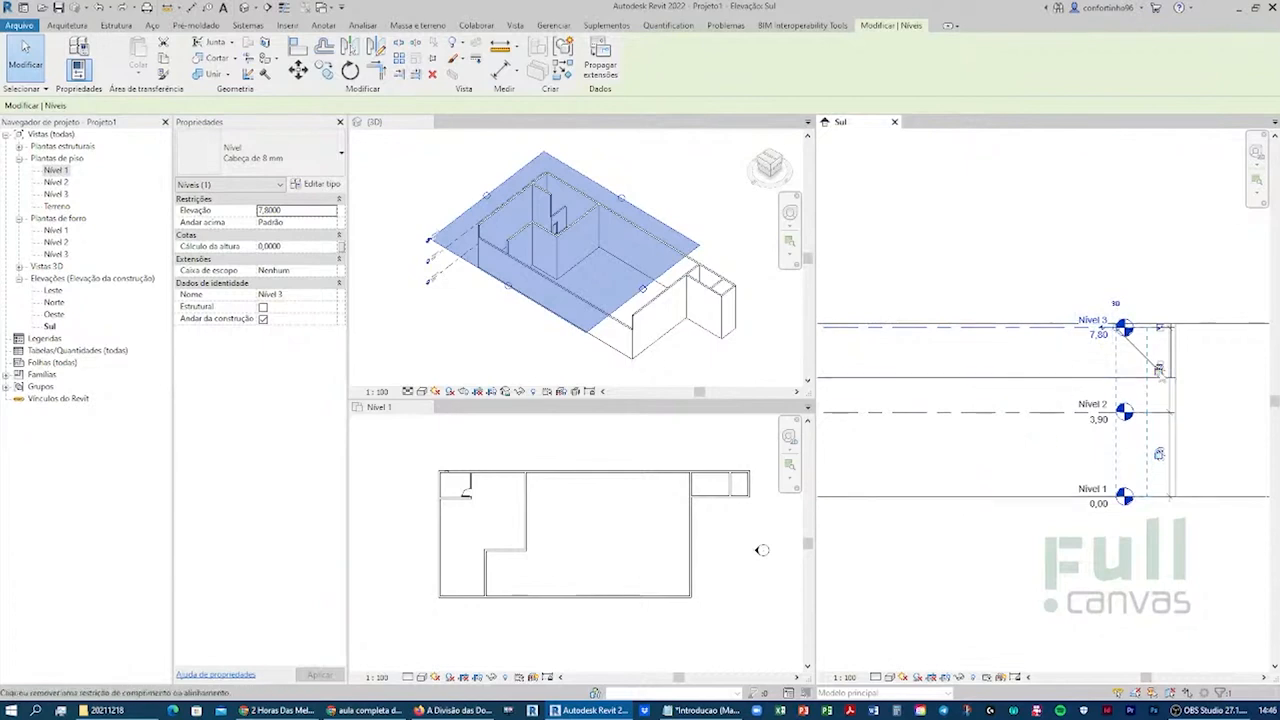
scroll(1176, 376, "up", 5)
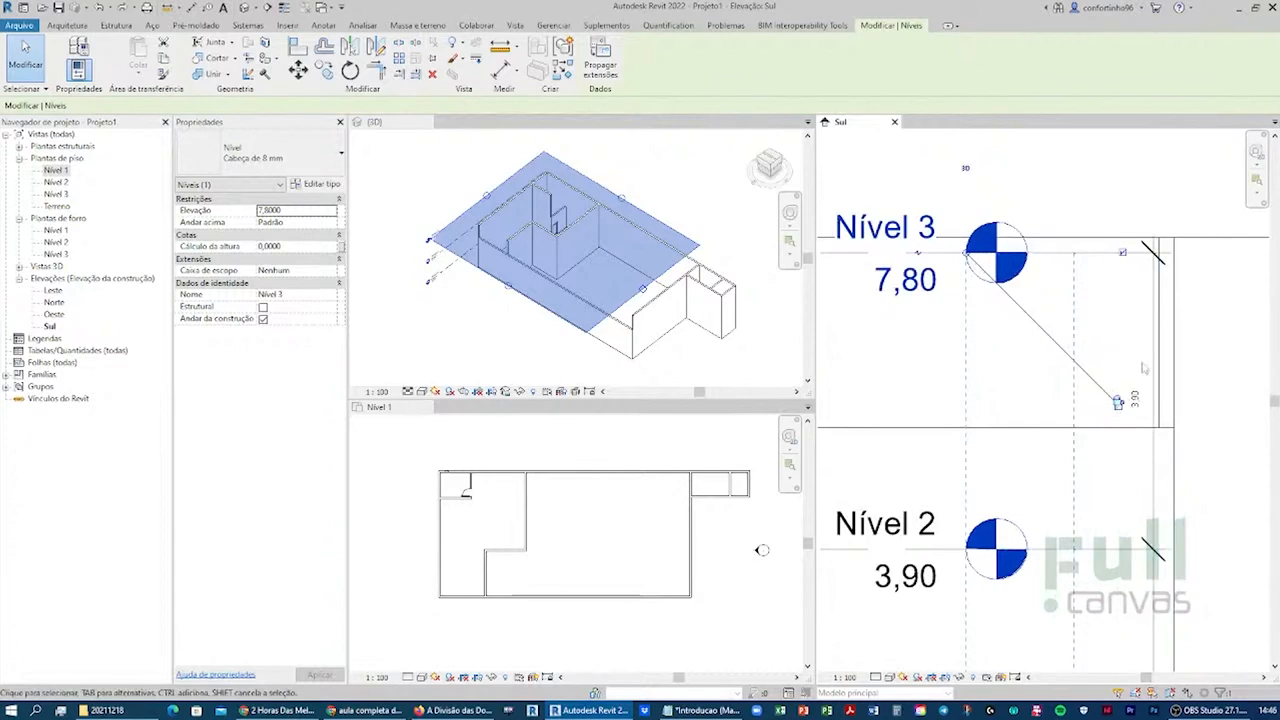
left_click(1156, 326)
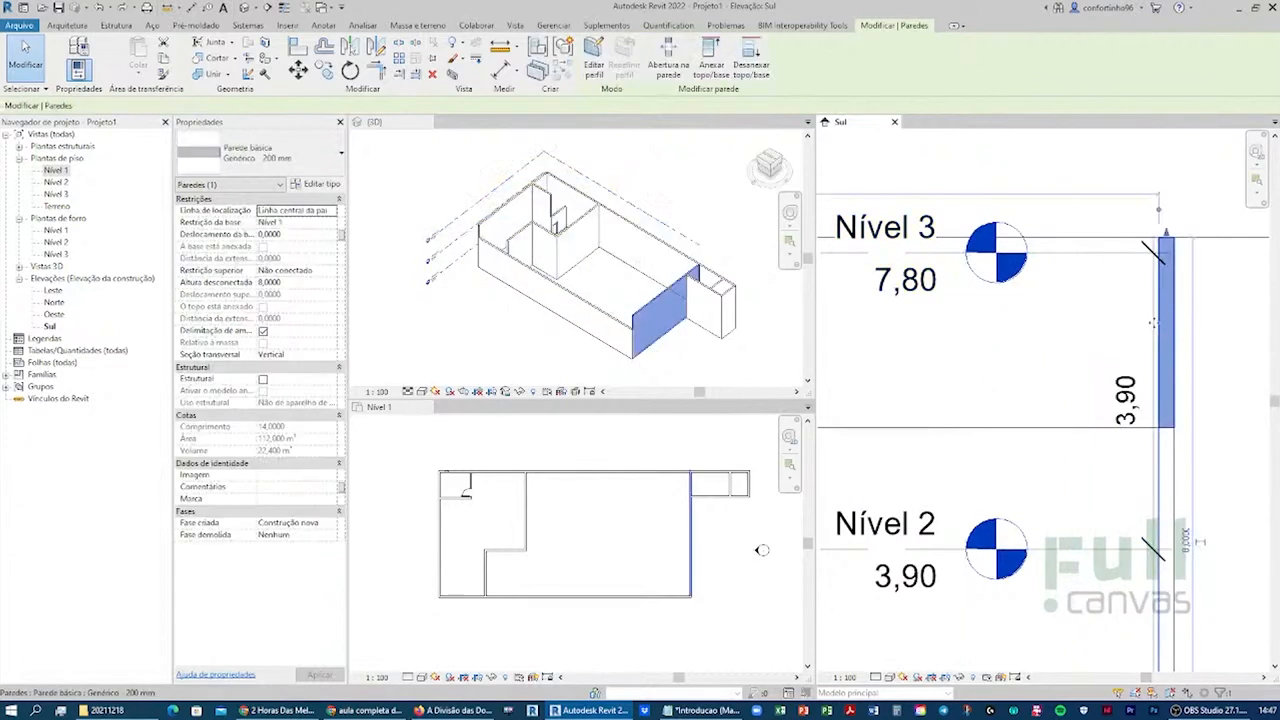
scroll(1180, 390, "down", 3)
key("Escape")
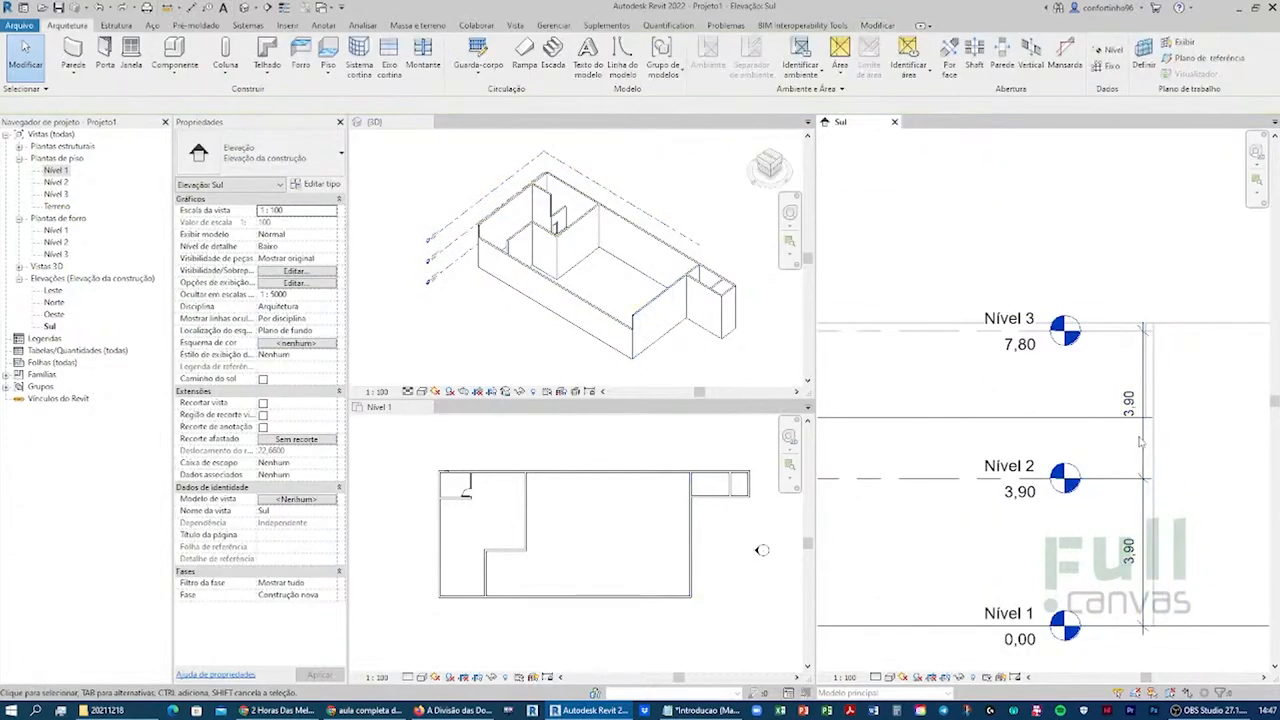
left_click(1145, 438)
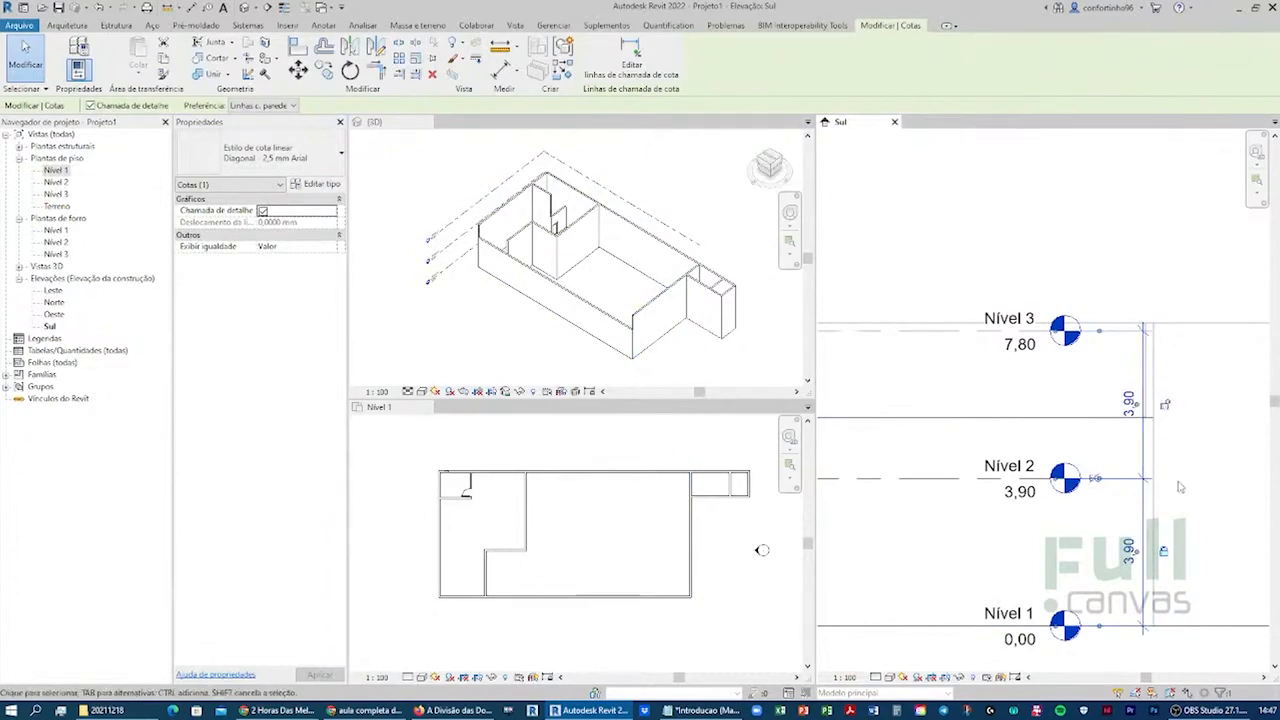
- Raise only the Nível 3 level line in the Sul elevation to an elevation of 12,10
scroll(1182, 486, "down", 2)
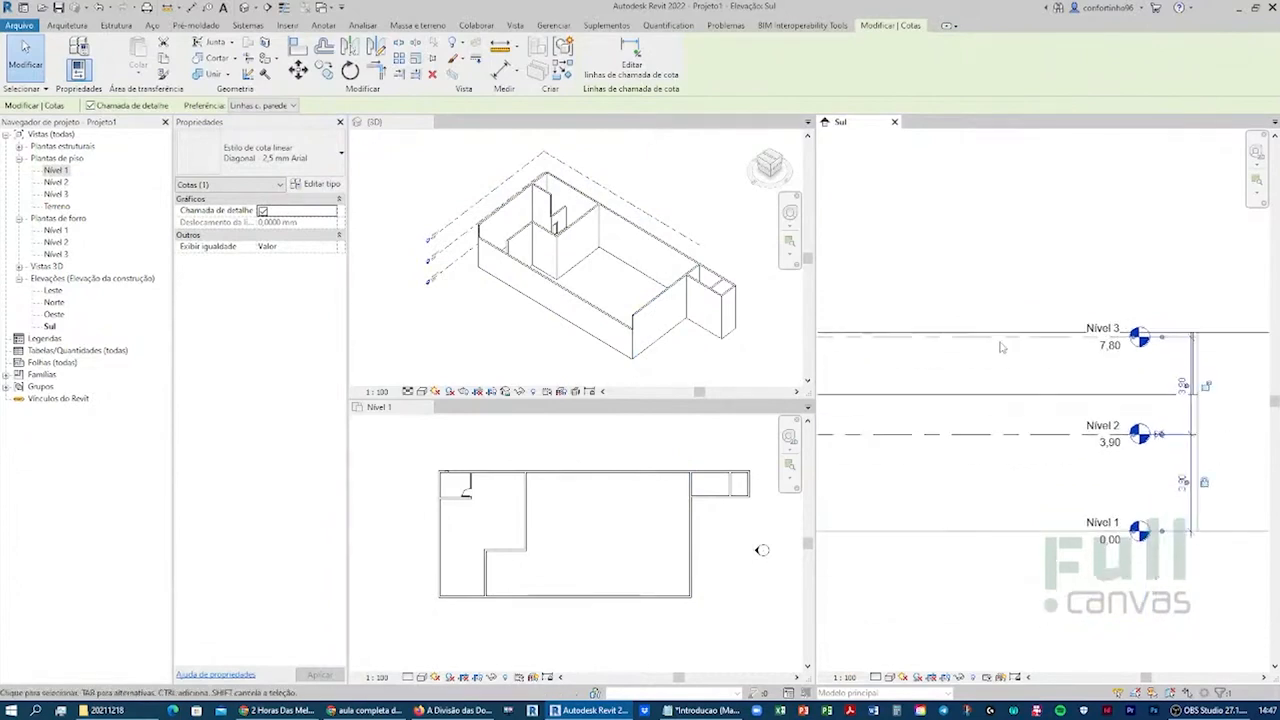
left_click_drag(1001, 340, 996, 290)
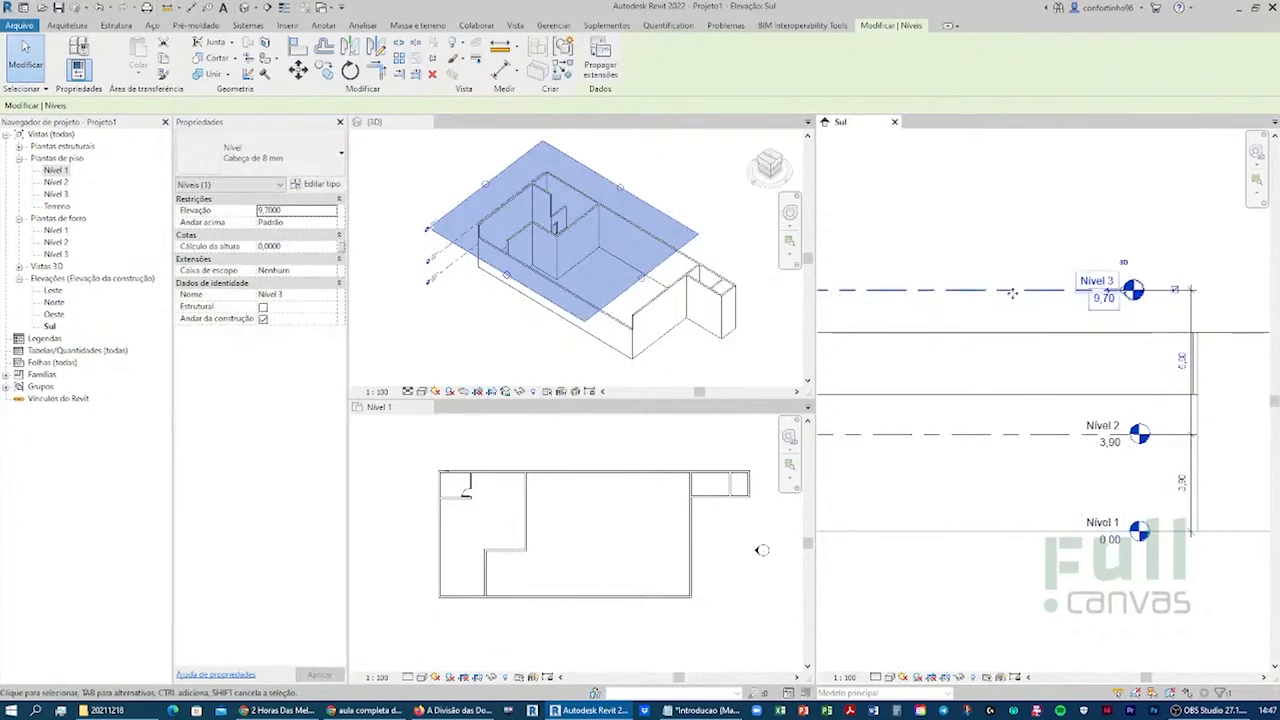
left_click_drag(1012, 294, 1002, 236)
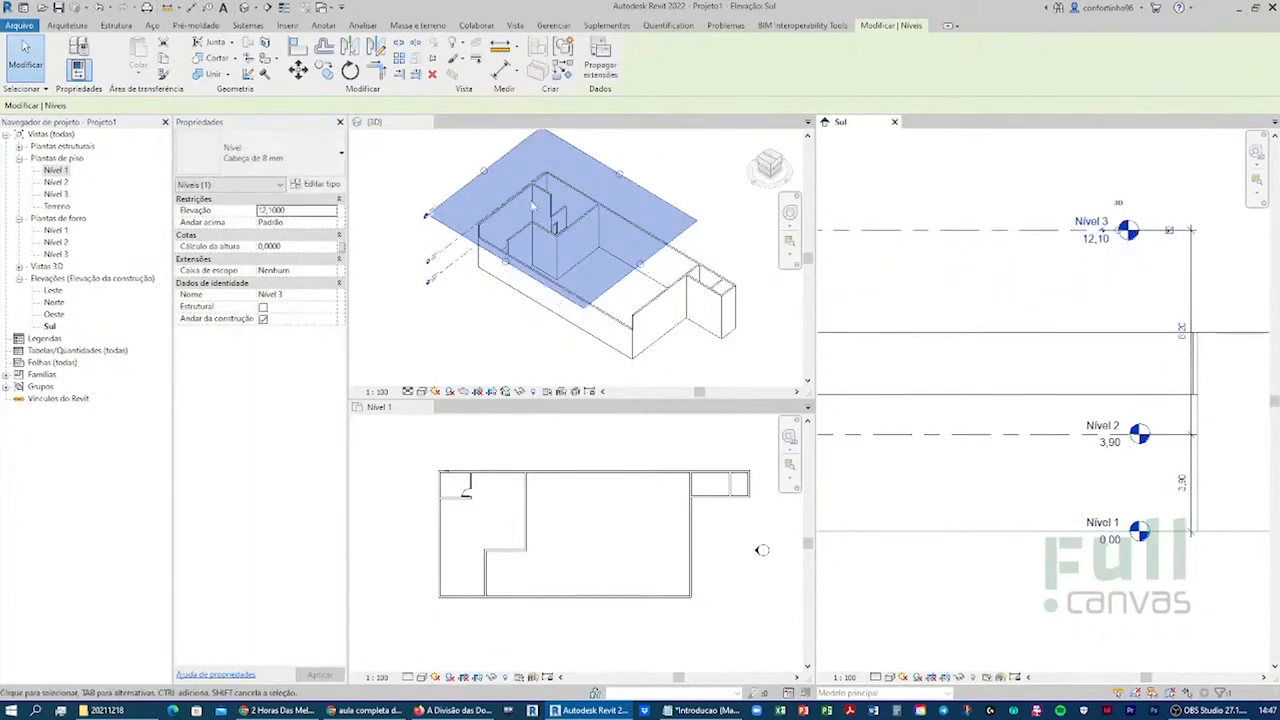
- Select the long north wall in the 3D view and set its top constraint (Restrição superior) to Nível 3
middle_click_drag(574, 304, 621, 260, "shift")
left_click(630, 268)
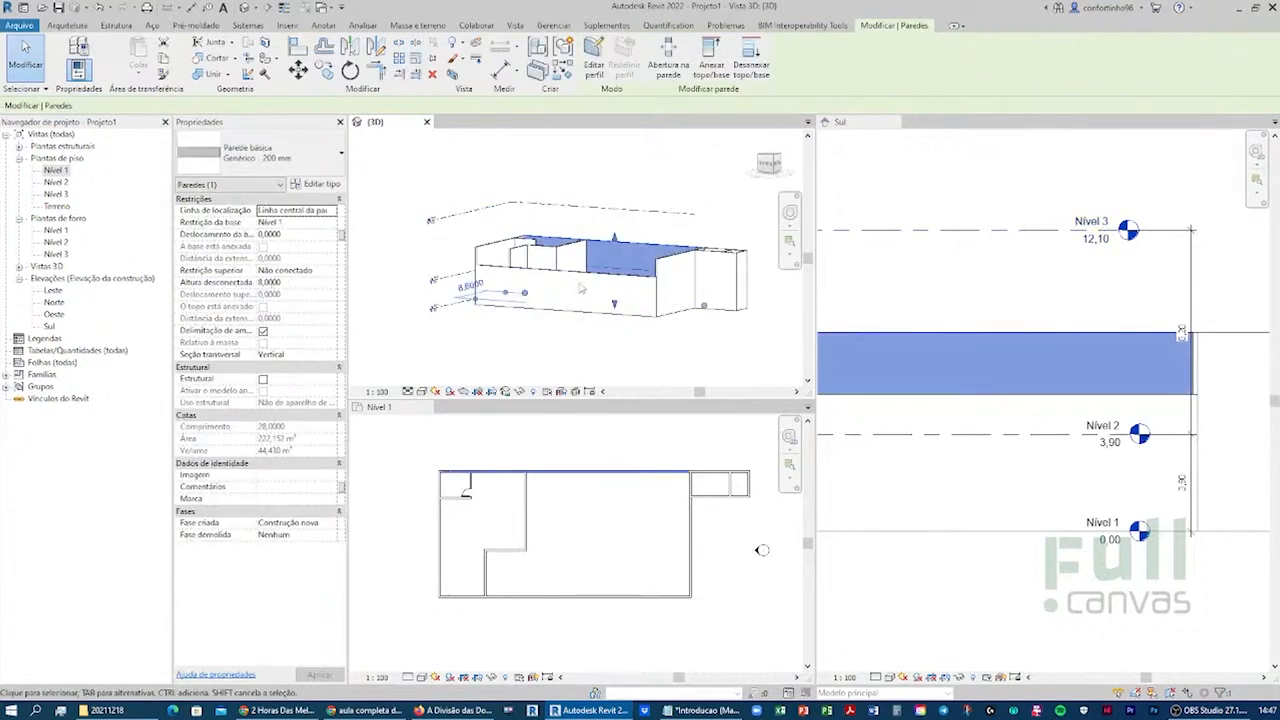
left_click(300, 270)
left_click(331, 271)
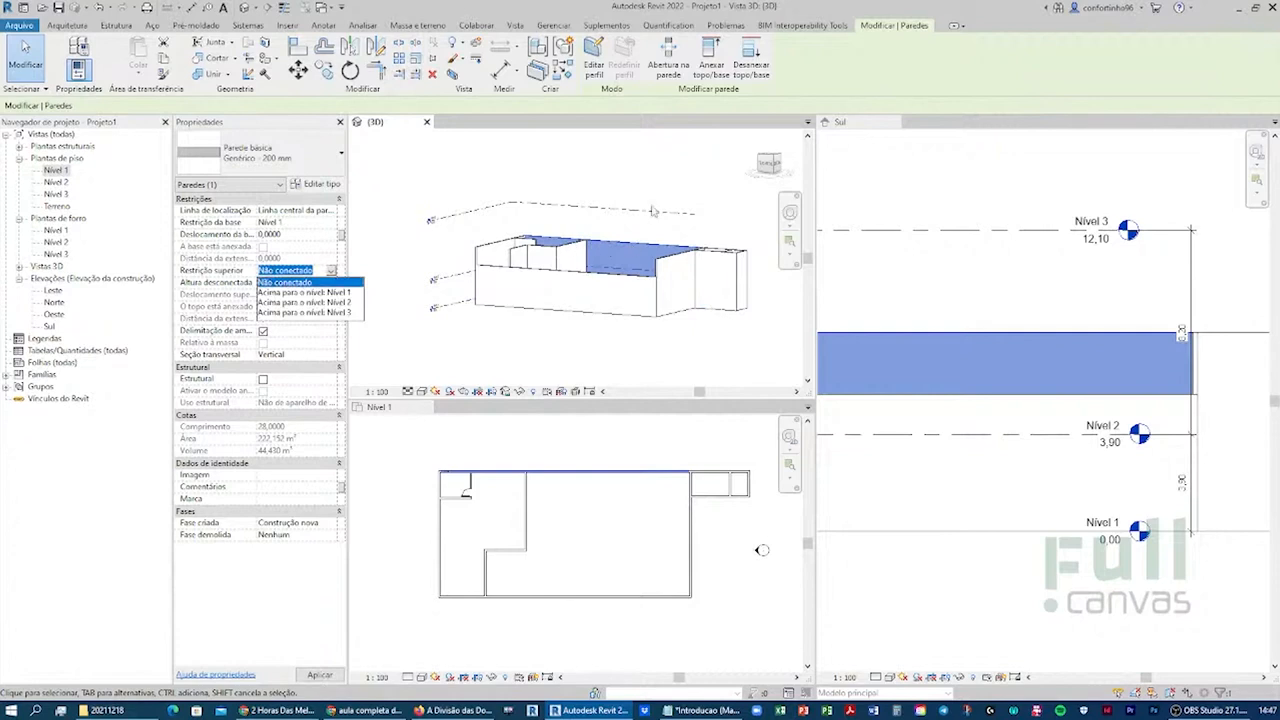
left_click(318, 312)
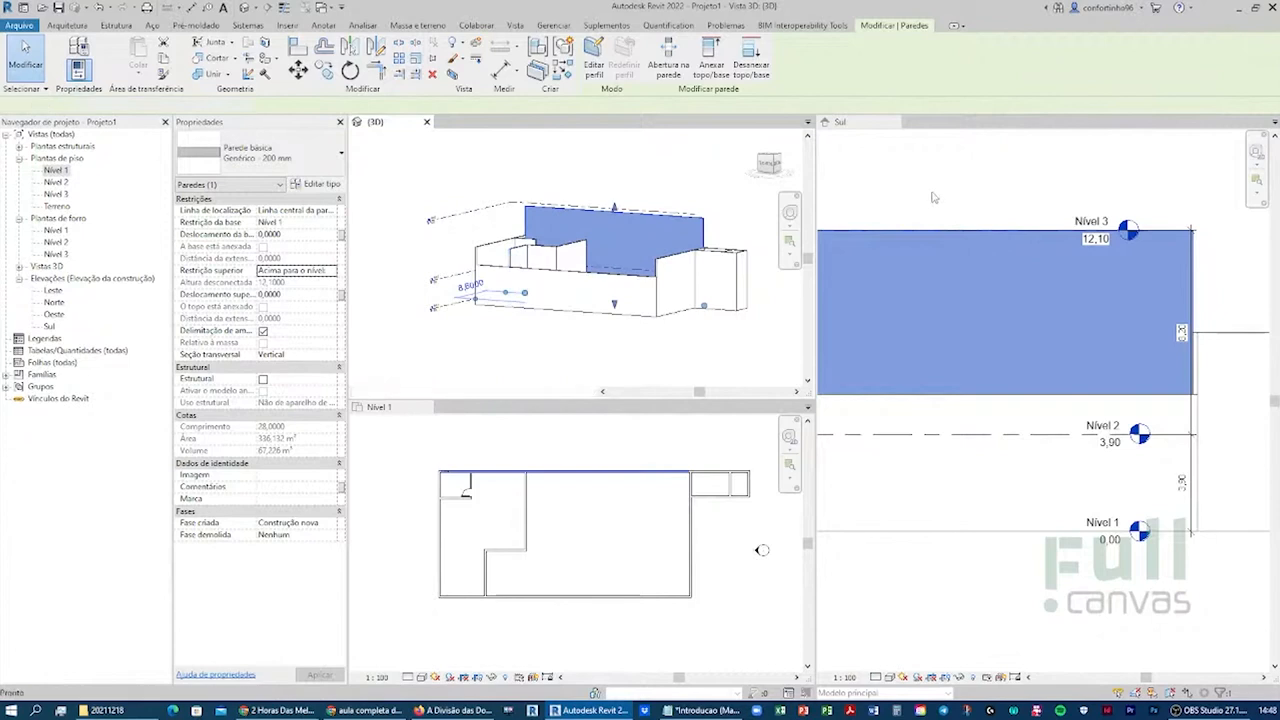
- Lower the Nível 3 level line in the Sul elevation to an elevation of 9,30
scroll(1178, 296, "down", 3)
left_click(859, 270)
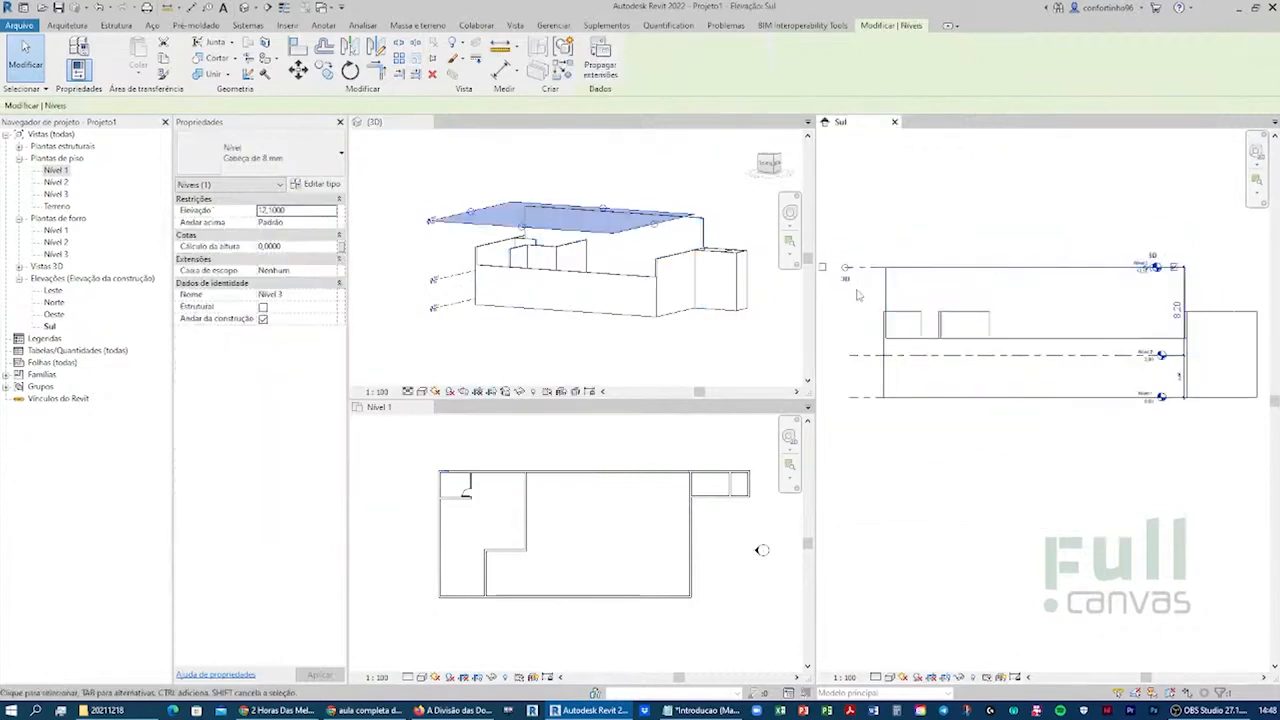
mouse_move(858, 278)
left_mouse_down()
mouse_move(858, 305)
mouse_move(864, 266)
mouse_move(866, 298)
left_mouse_up()
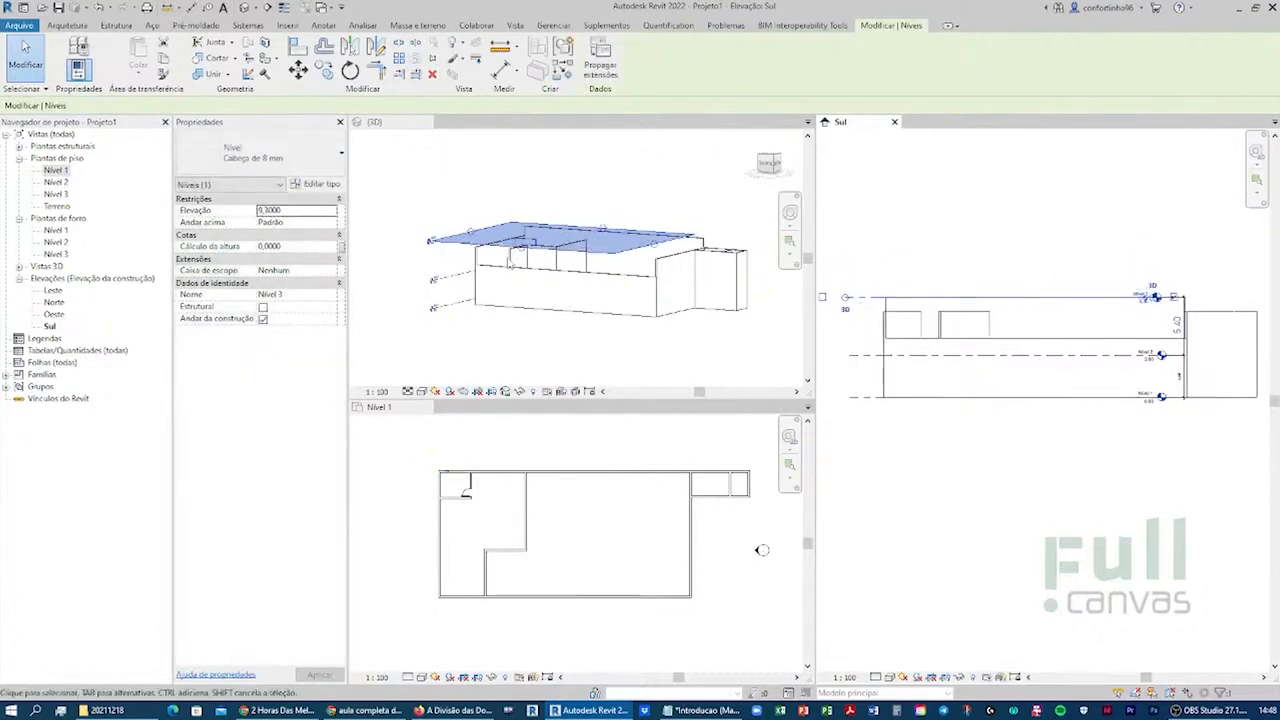
left_click(555, 199)
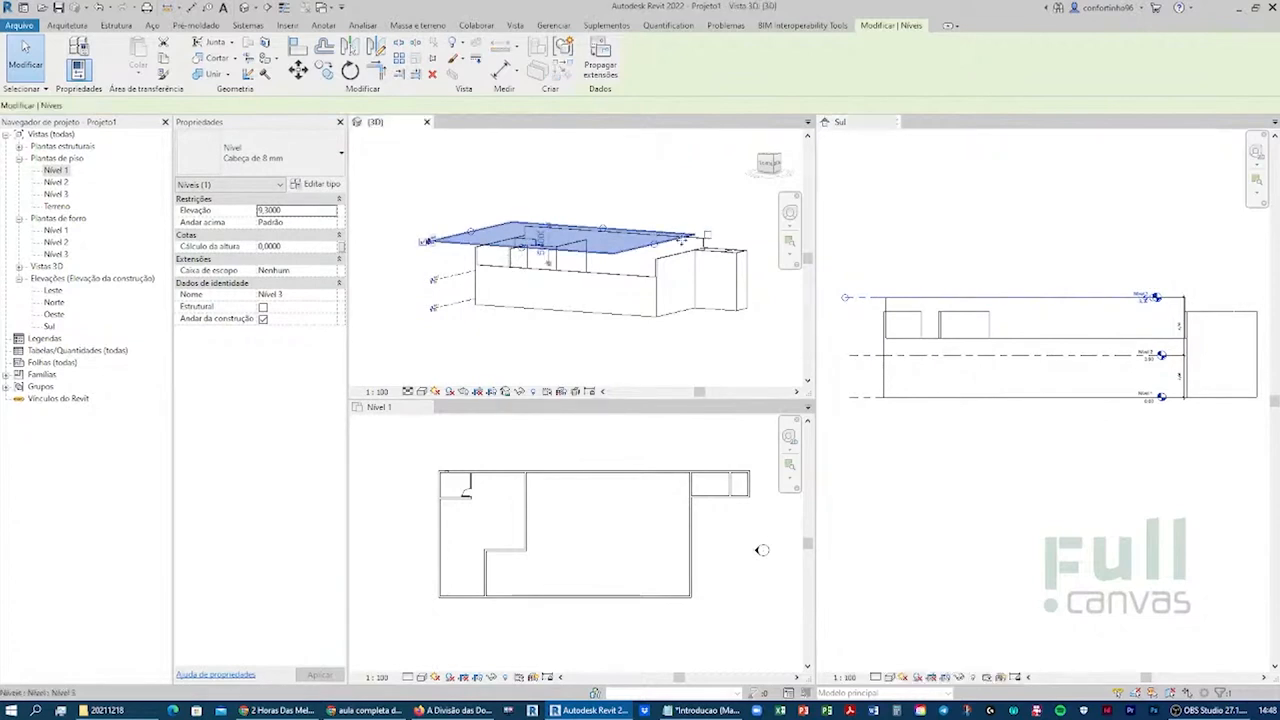